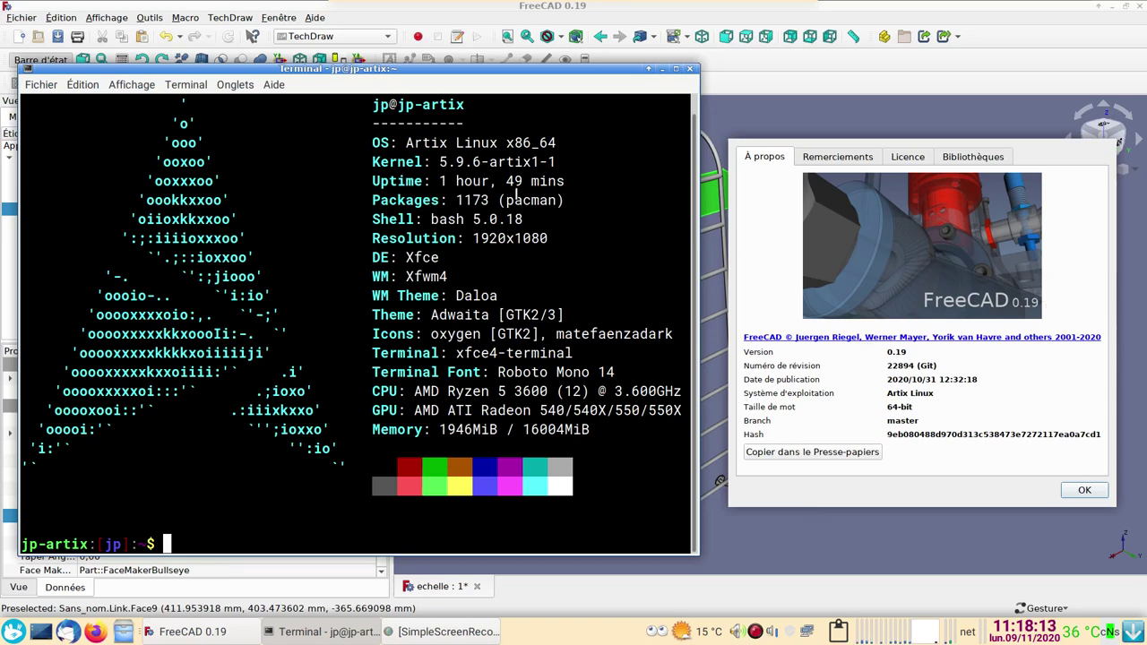
Dismiss the About FreeCAD box, then orbit, zoom and pan to view the ladder from the side
{"action": "left_click", "coordinate": [1051, 501]}
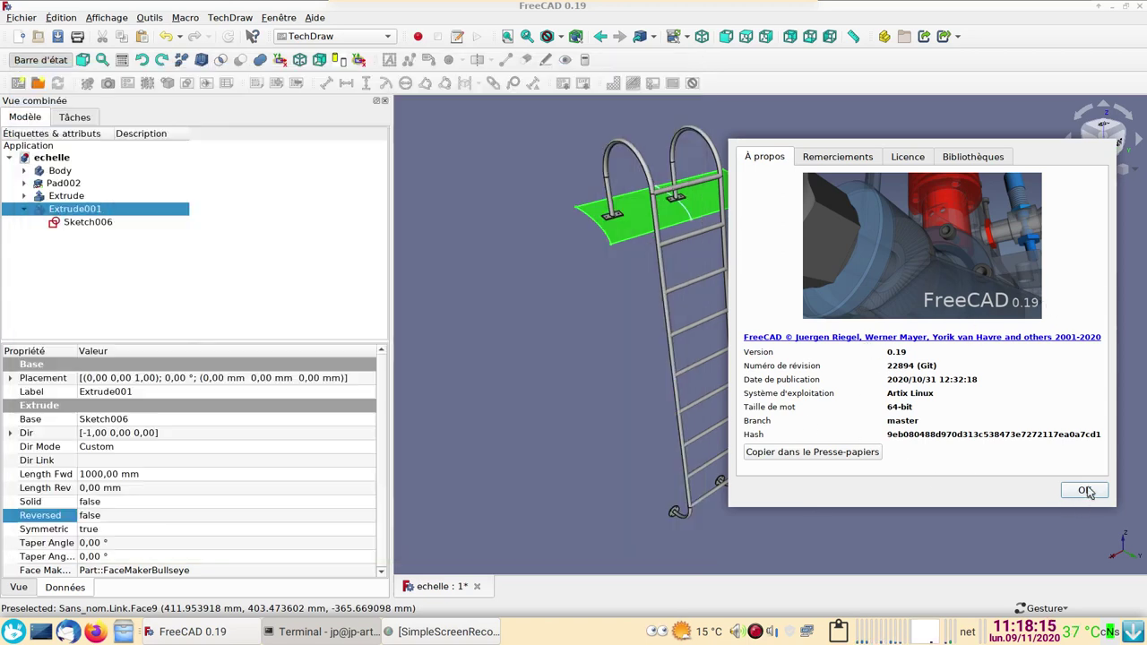
{"action": "left_click", "coordinate": [1084, 489]}
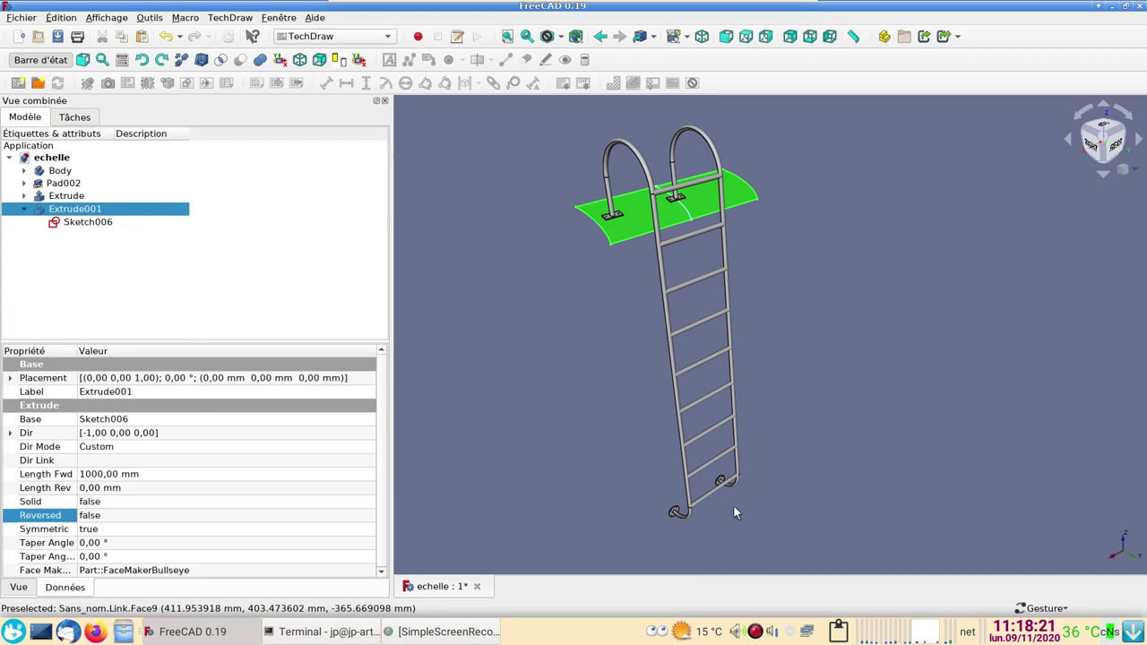
{"action": "mouse_move", "coordinate": [601, 365]}
{"action": "left_mouse_down"}
{"action": "mouse_move", "coordinate": [652, 417]}
{"action": "mouse_move", "coordinate": [583, 379]}
{"action": "mouse_move", "coordinate": [610, 341]}
{"action": "mouse_move", "coordinate": [700, 388]}
{"action": "mouse_move", "coordinate": [520, 389]}
{"action": "mouse_move", "coordinate": [538, 358]}
{"action": "mouse_move", "coordinate": [550, 383]}
{"action": "left_mouse_up"}
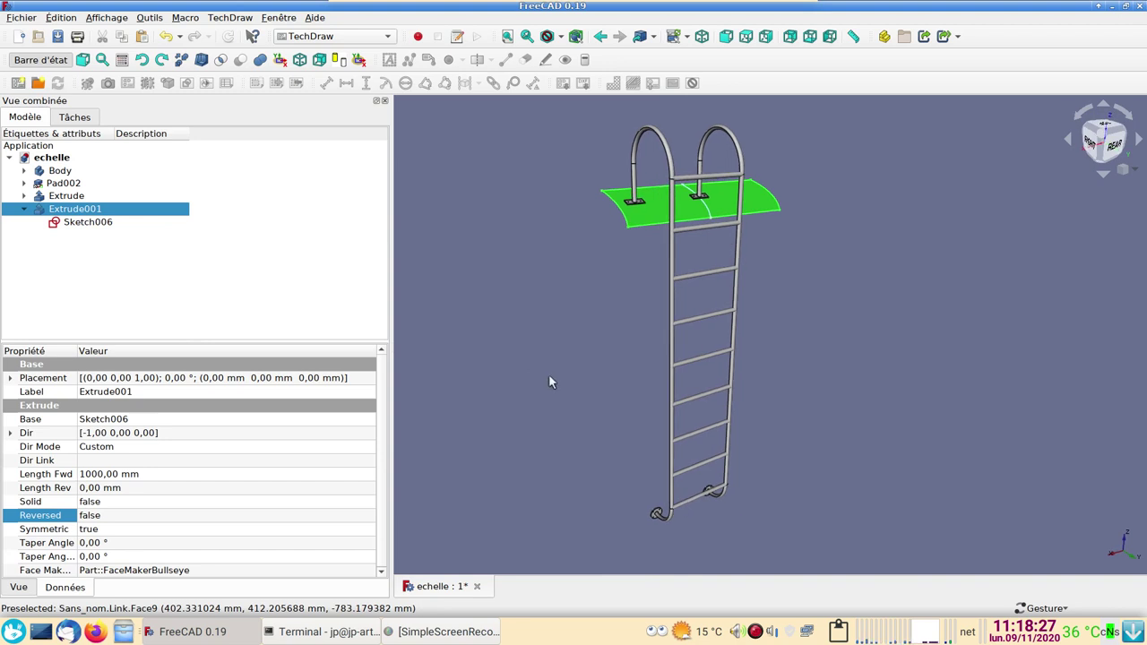
{"action": "mouse_move", "coordinate": [726, 474]}
{"action": "left_mouse_down"}
{"action": "mouse_move", "coordinate": [877, 391]}
{"action": "mouse_move", "coordinate": [717, 340]}
{"action": "left_mouse_up"}
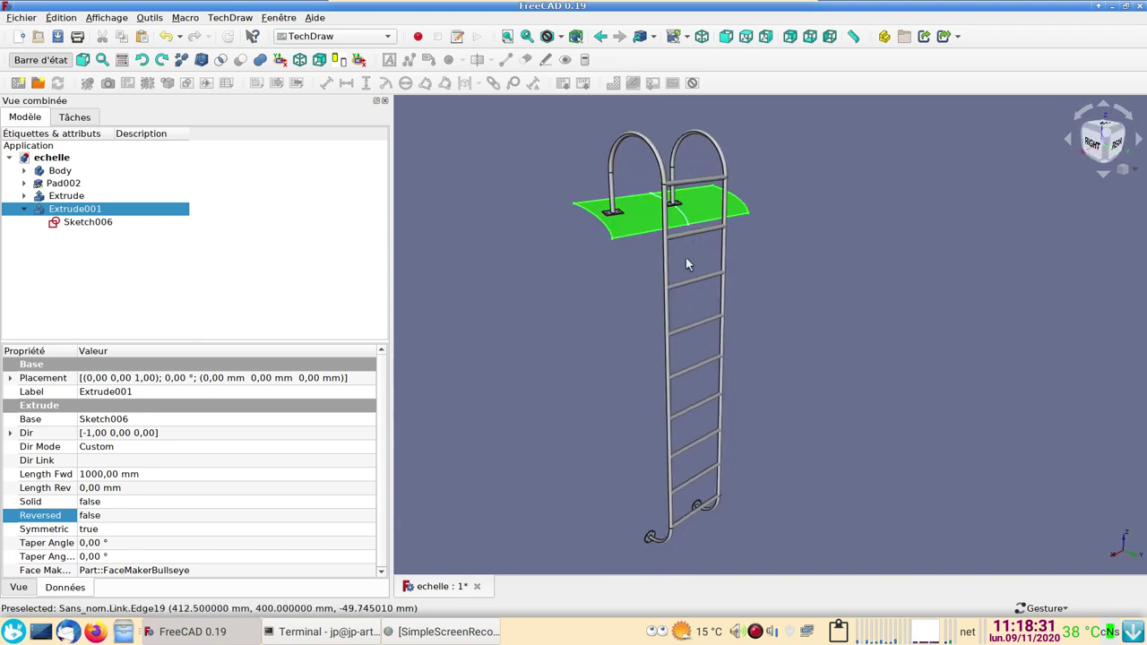
{"action": "mouse_move", "coordinate": [604, 441]}
{"action": "left_mouse_down"}
{"action": "mouse_move", "coordinate": [577, 305]}
{"action": "mouse_move", "coordinate": [608, 282]}
{"action": "left_mouse_up"}
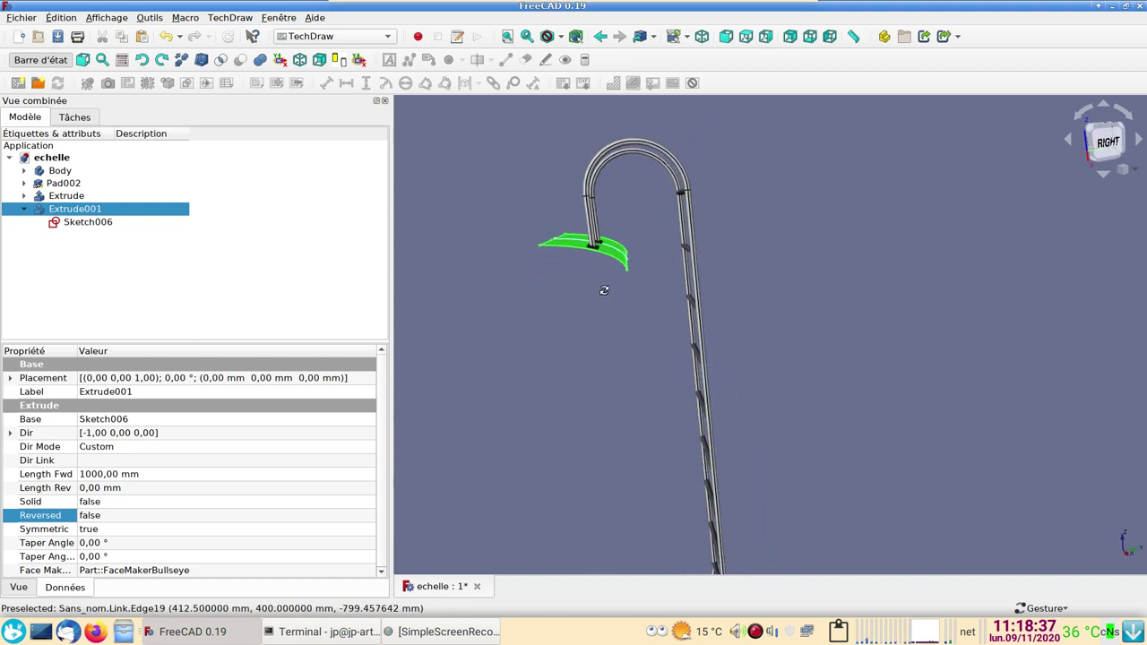
{"action": "scroll", "coordinate": [595, 284], "scroll_direction": "up", "scroll_amount": 3}
{"action": "scroll", "coordinate": [596, 283], "scroll_direction": "down", "scroll_amount": 2}
{"action": "scroll", "coordinate": [619, 294], "scroll_direction": "down", "scroll_amount": 2}
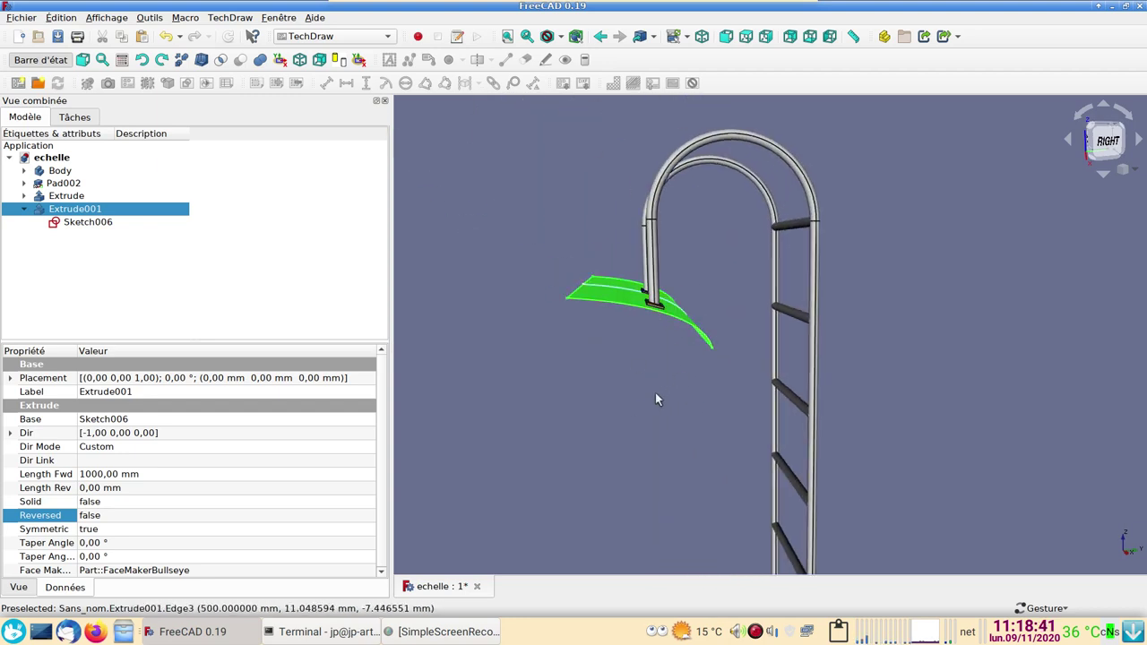
{"action": "scroll", "coordinate": [628, 397], "scroll_direction": "down", "scroll_amount": 3}
{"action": "right_click_drag", "start_coordinate": [619, 442], "coordinate": [557, 383]}
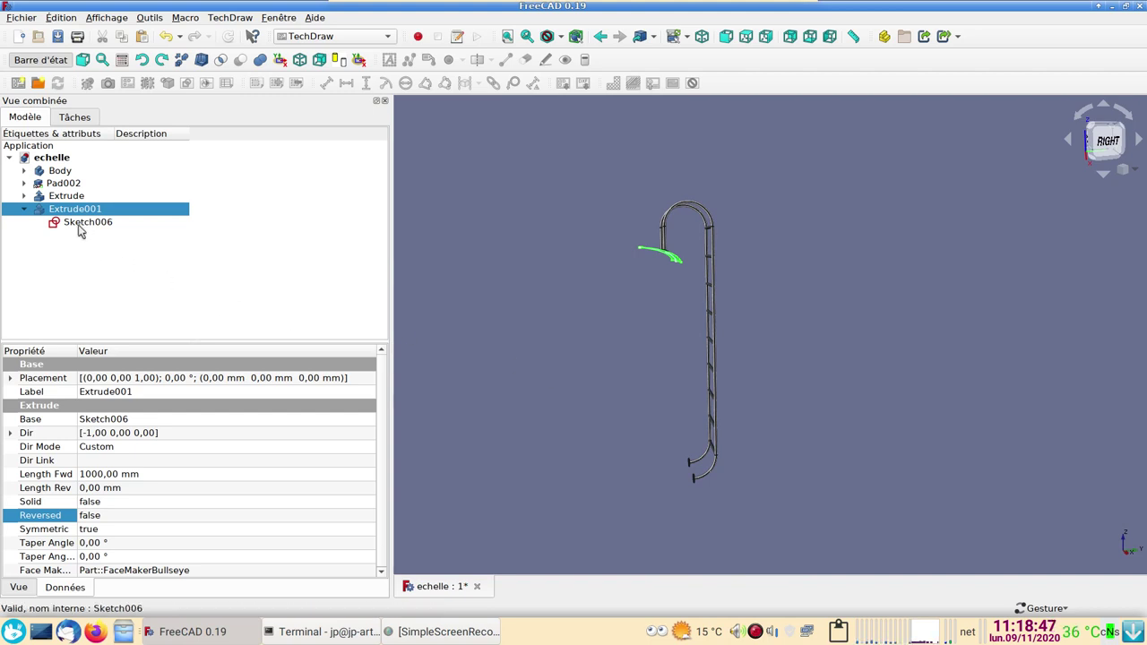
Paste Sketch006 into new document Sans nom1 in right view, and close echelle without saving
{"action": "left_click", "coordinate": [79, 224]}
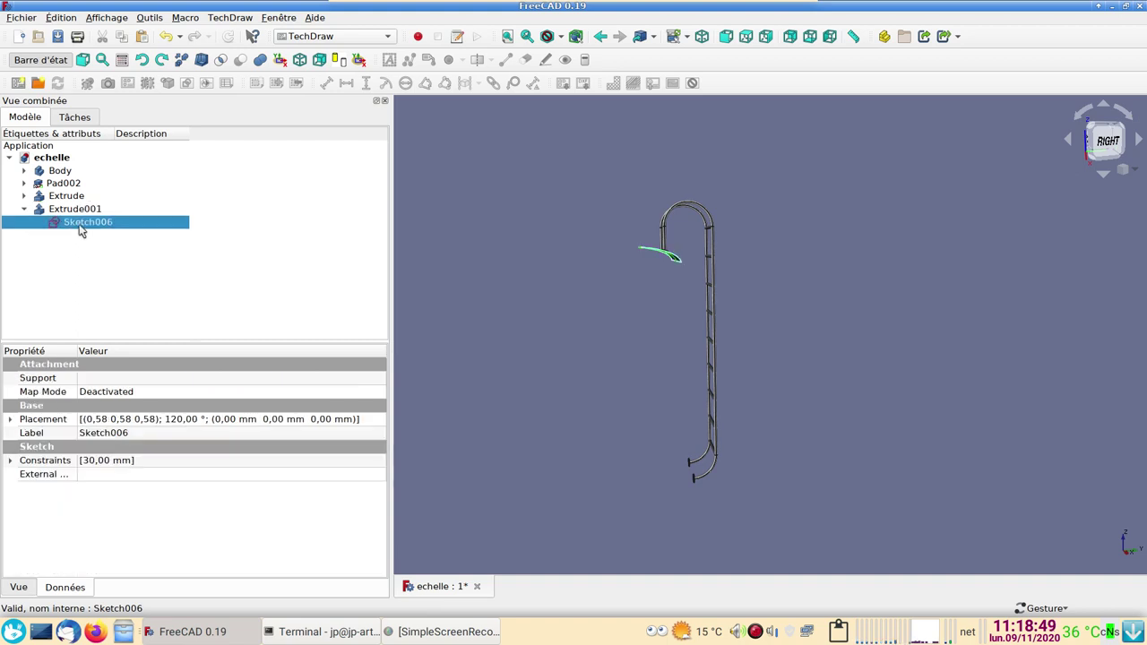
{"action": "left_click", "coordinate": [18, 36]}
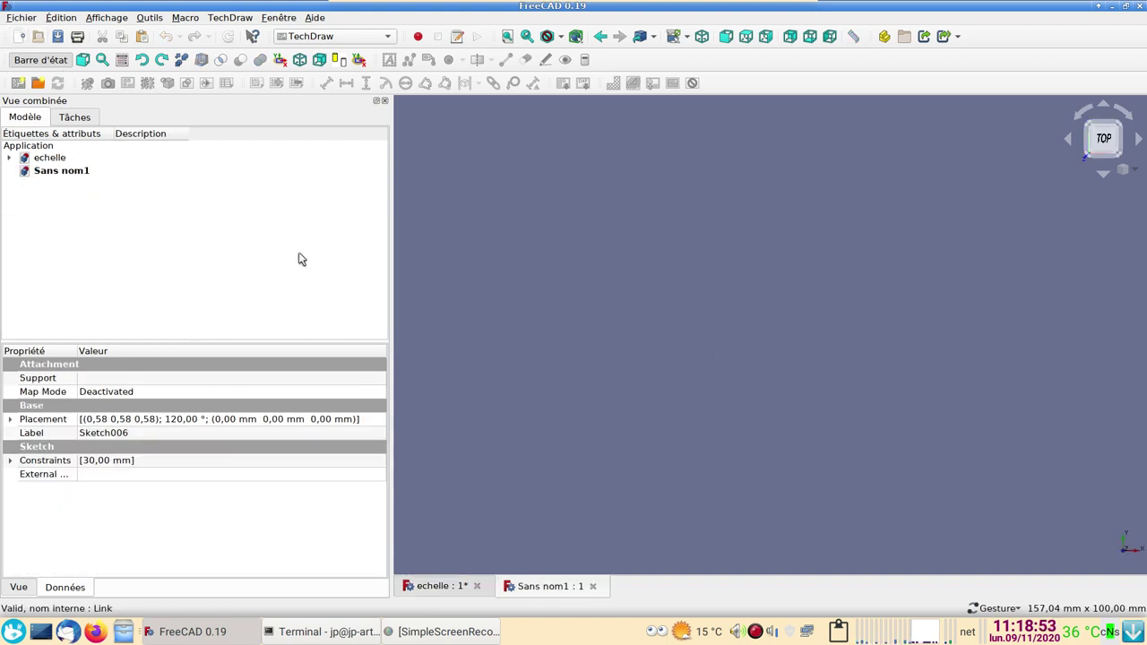
{"action": "key", "text": "ctrl+v"}
{"action": "key", "text": "3"}
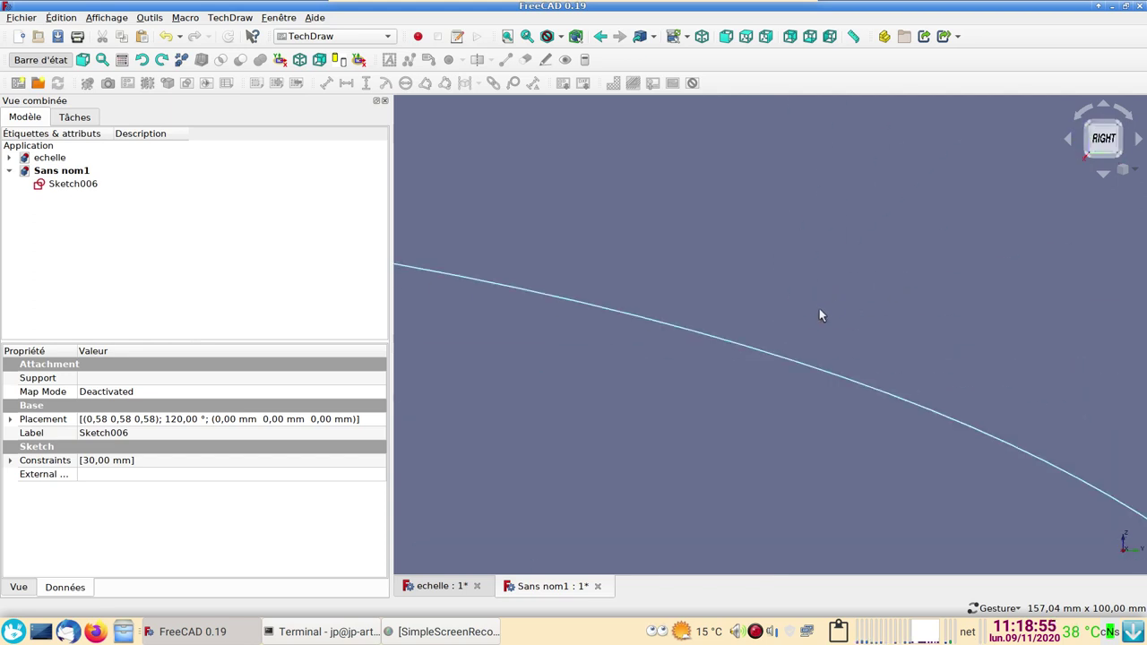
{"action": "left_click", "coordinate": [477, 586]}
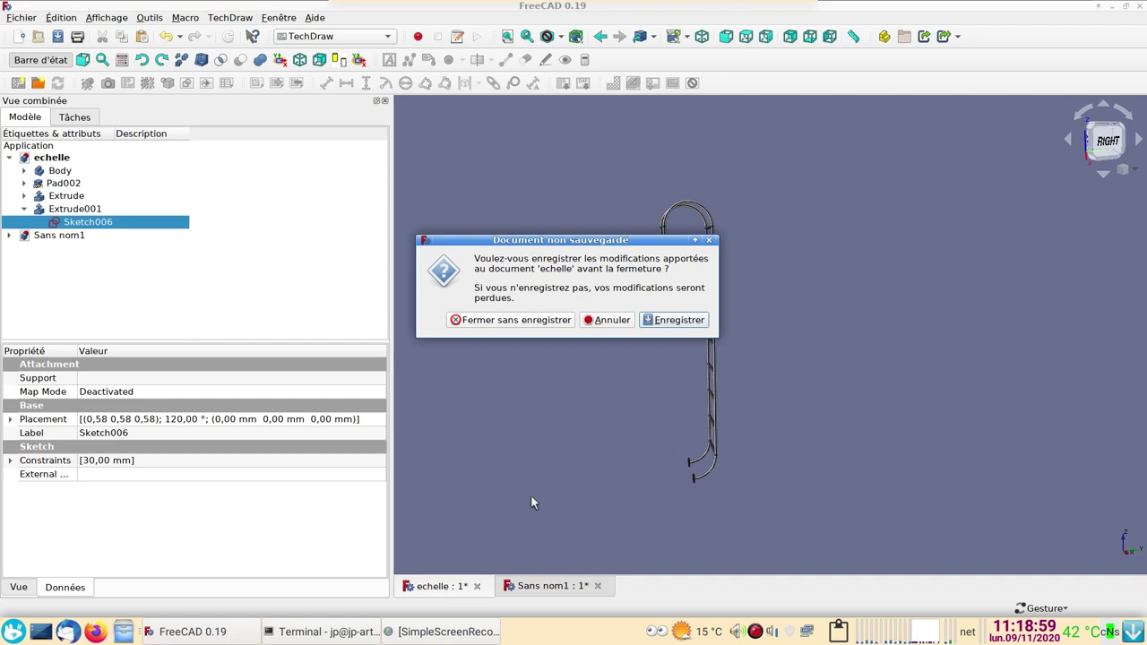
{"action": "left_click", "coordinate": [537, 321]}
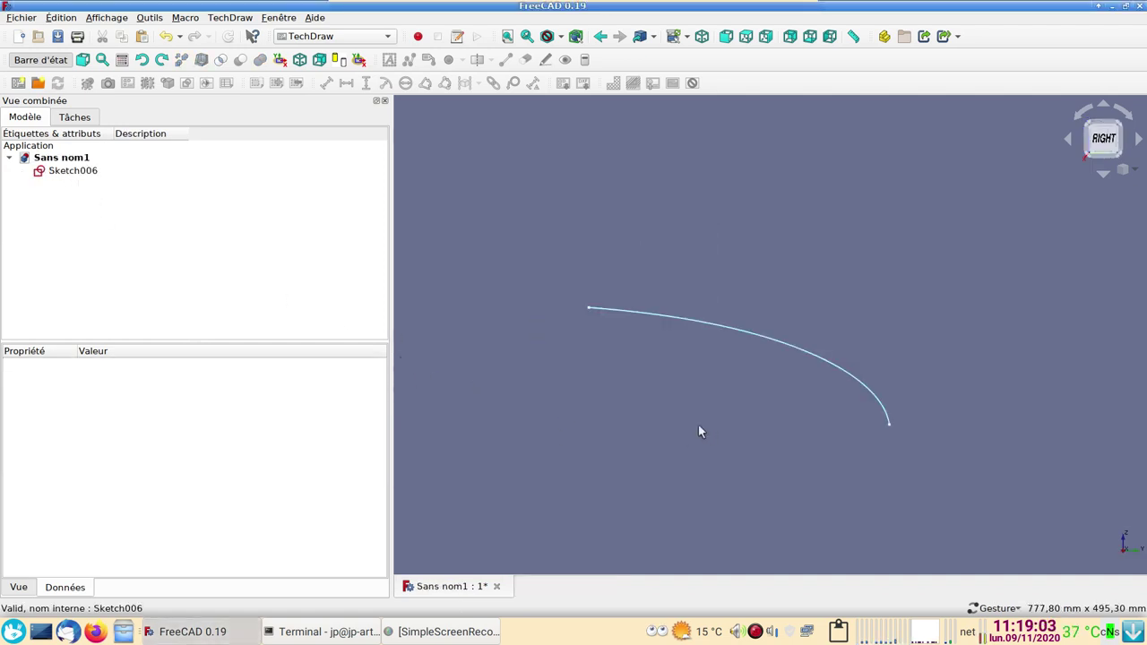
Pan and zoom around the arc, toggling the coordinate axes on and off
{"action": "right_click_drag", "start_coordinate": [699, 428], "coordinate": [660, 435]}
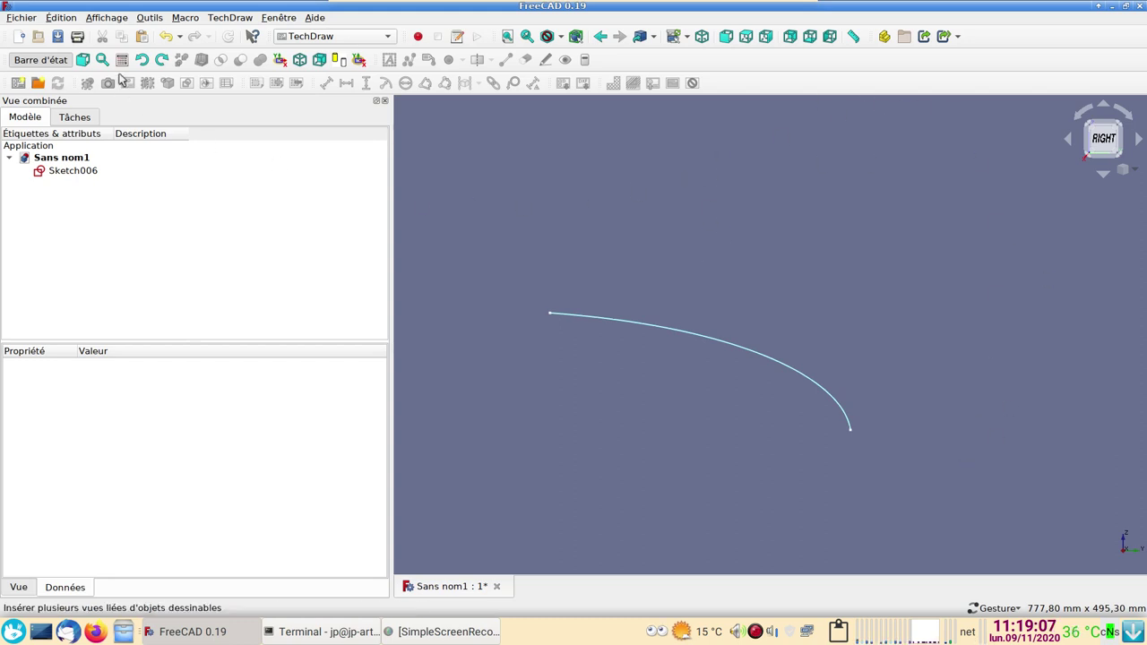
{"action": "left_click", "coordinate": [106, 17]}
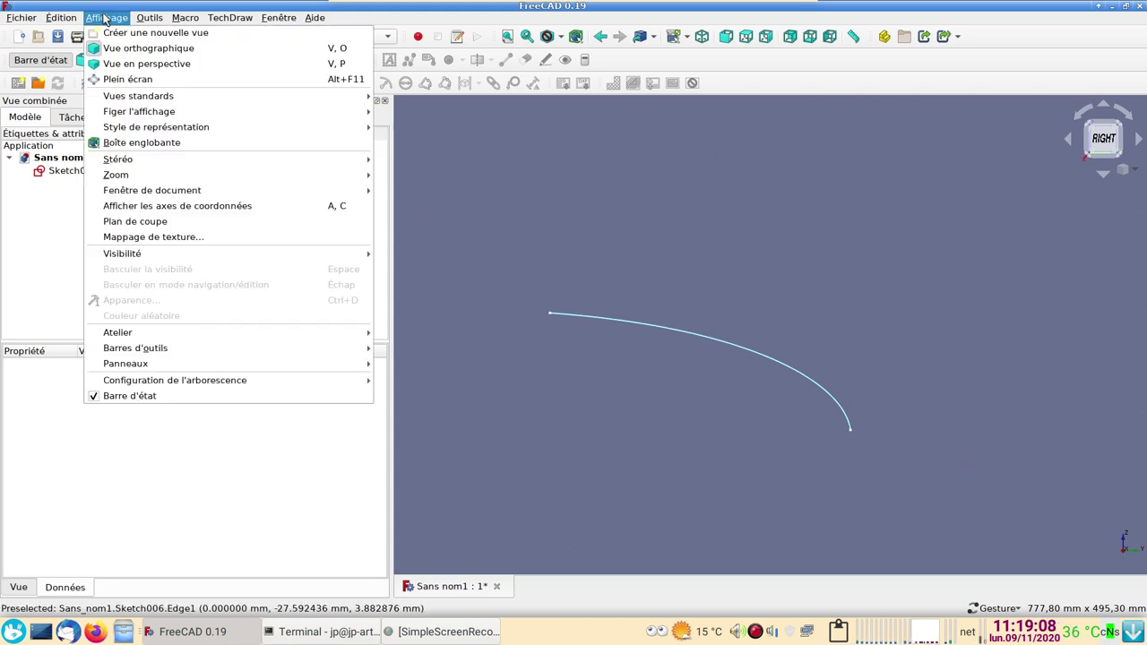
{"action": "left_click", "coordinate": [178, 208]}
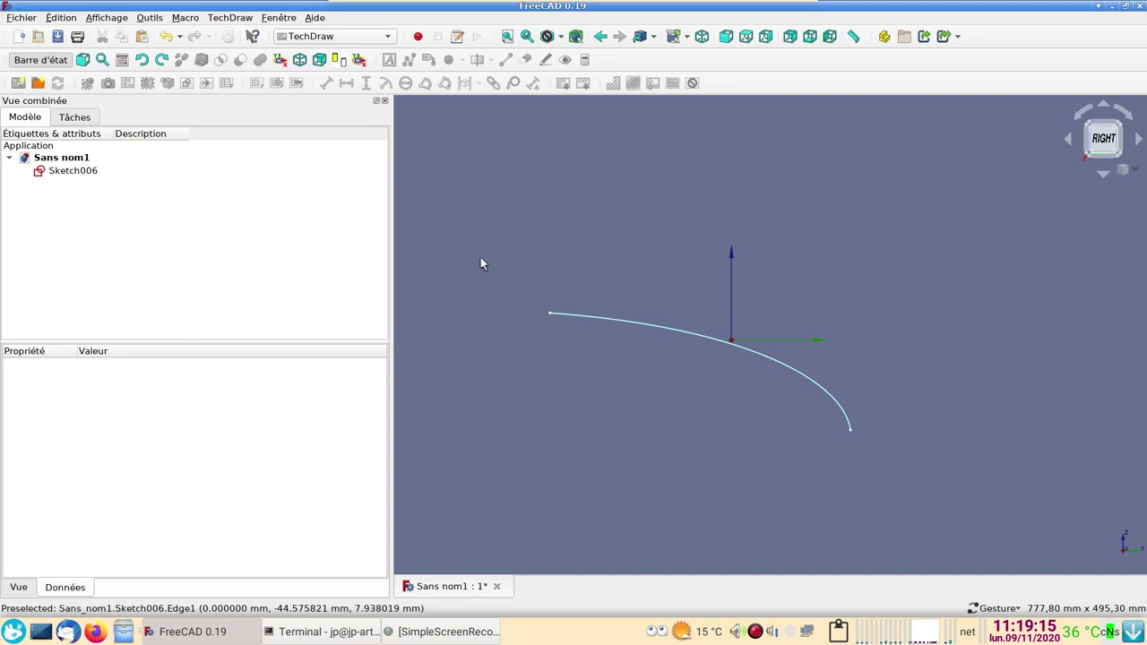
{"action": "key", "text": "a"}
{"action": "key", "text": "c"}
{"action": "scroll", "coordinate": [661, 403], "scroll_direction": "up", "scroll_amount": 1}
{"action": "scroll", "coordinate": [666, 415], "scroll_direction": "up", "scroll_amount": 1}
{"action": "right_click", "coordinate": [666, 416]}
{"action": "left_click", "coordinate": [639, 412]}
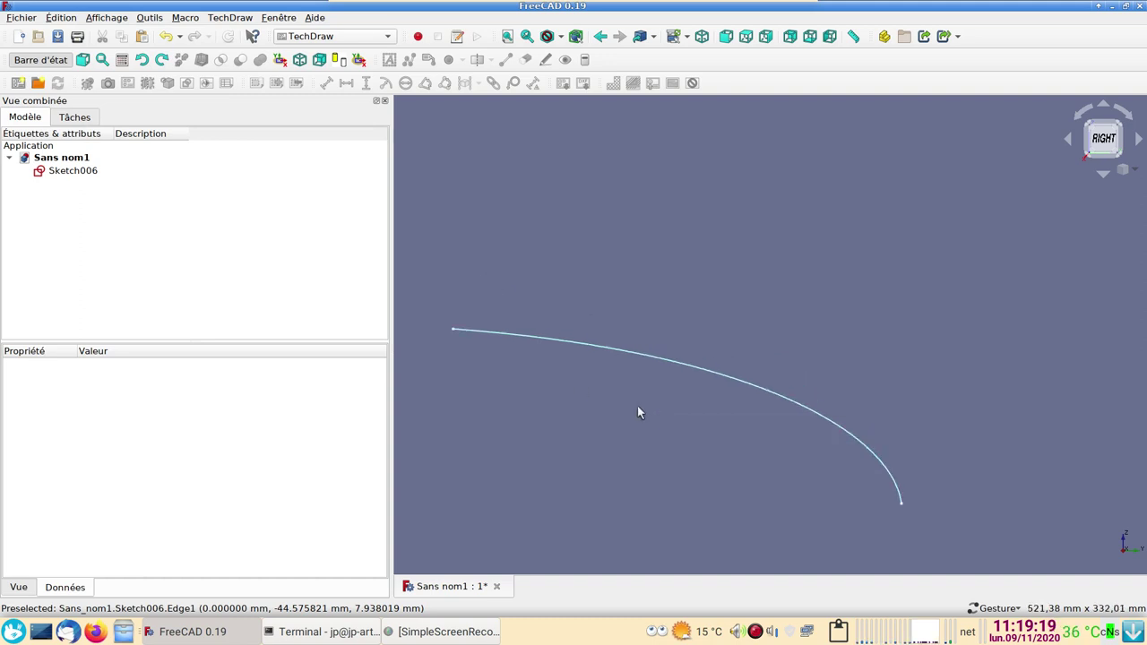
In Part Design, create a body and start a new sketch on YZ_Plane
{"action": "left_click", "coordinate": [321, 38]}
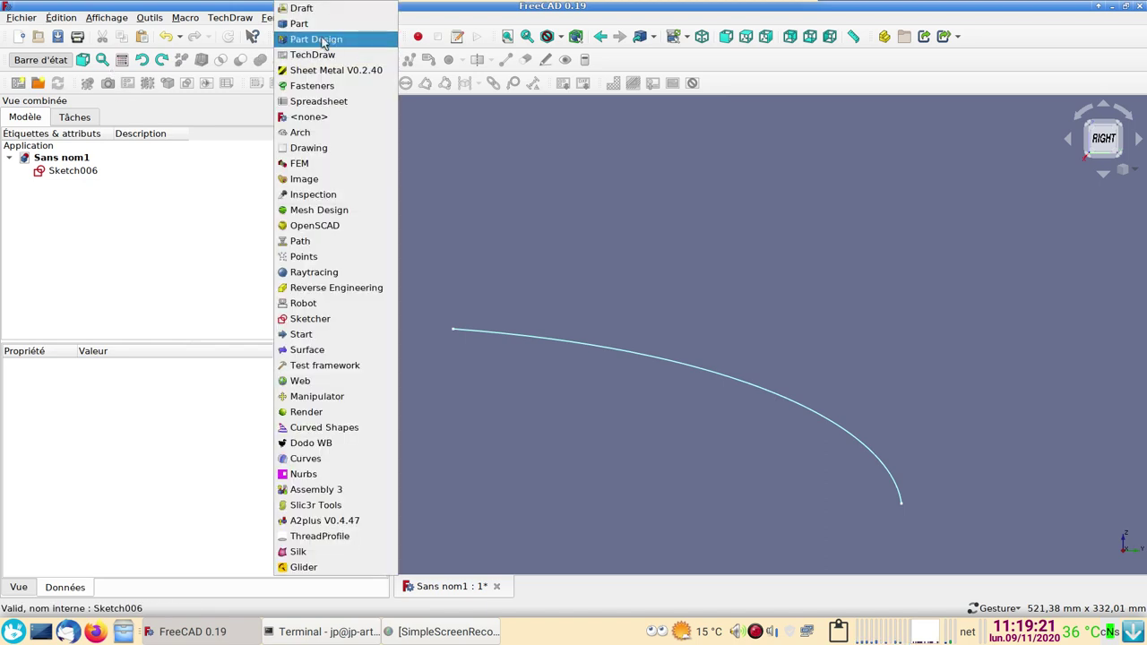
{"action": "left_click", "coordinate": [315, 39]}
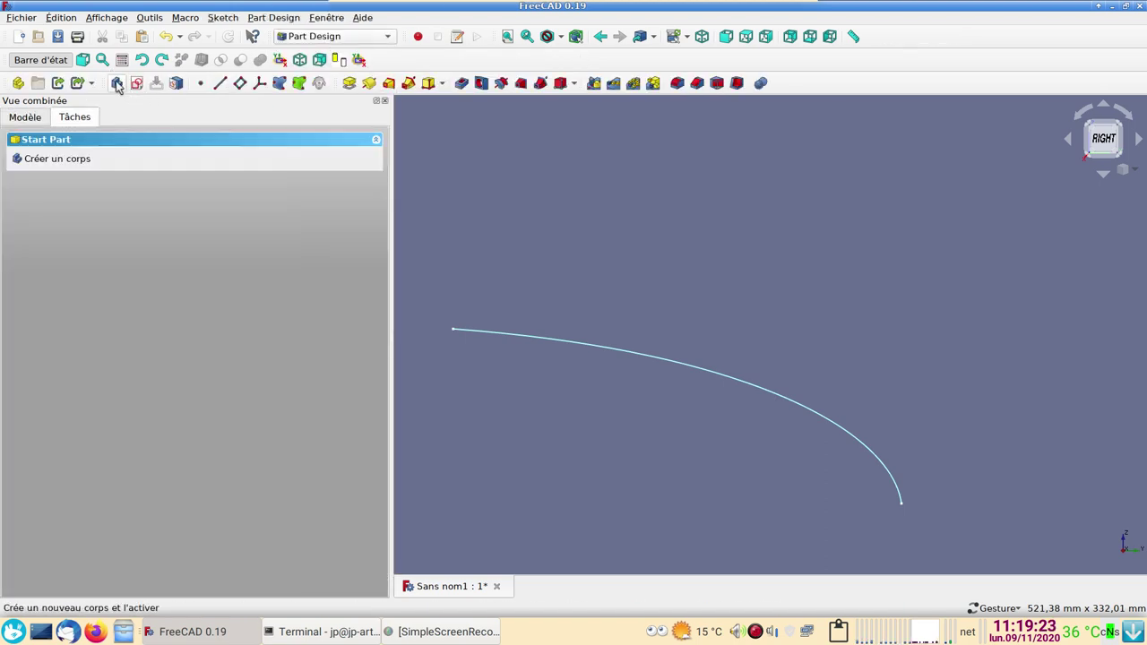
{"action": "left_click", "coordinate": [78, 157]}
{"action": "left_click", "coordinate": [79, 159]}
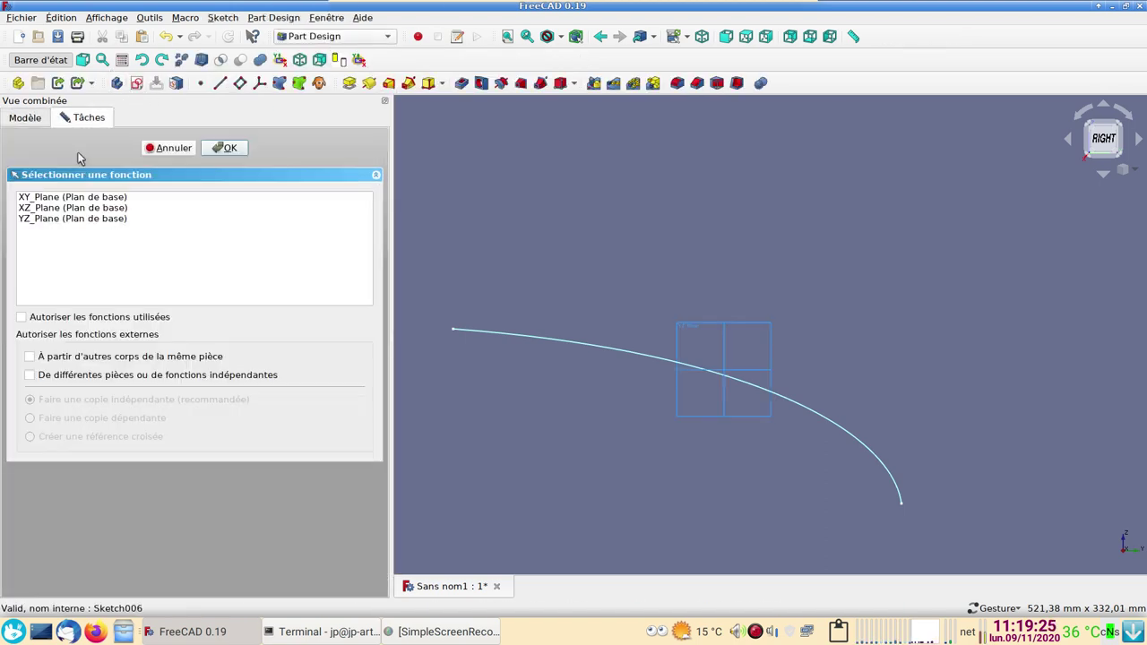
{"action": "left_click", "coordinate": [67, 219]}
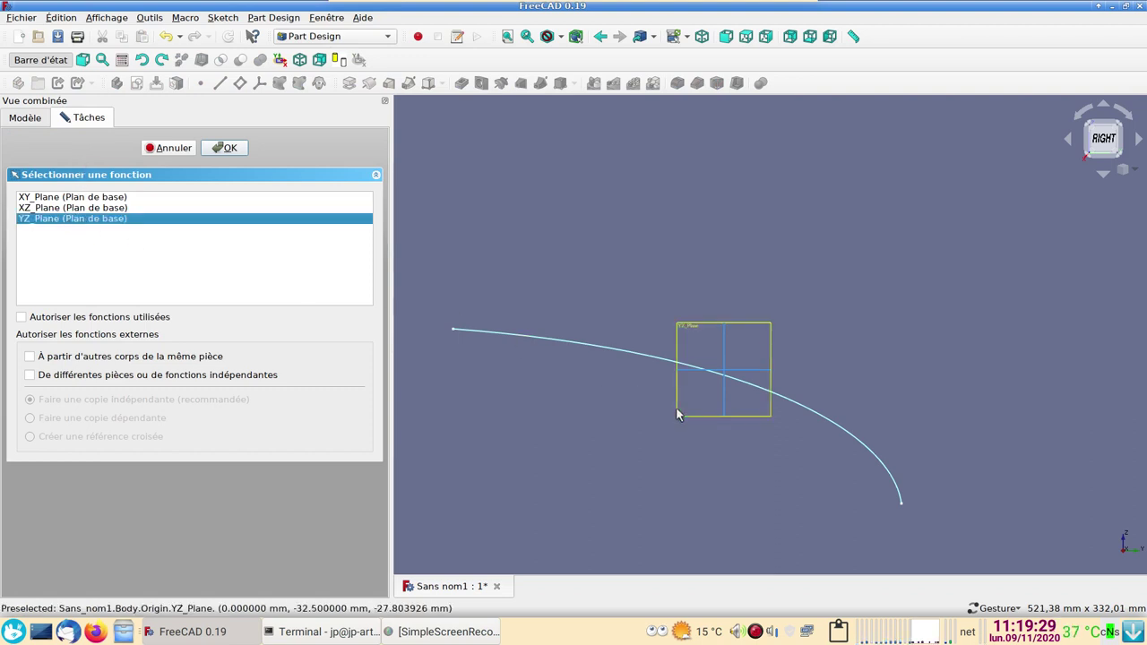
{"action": "left_click", "coordinate": [56, 220]}
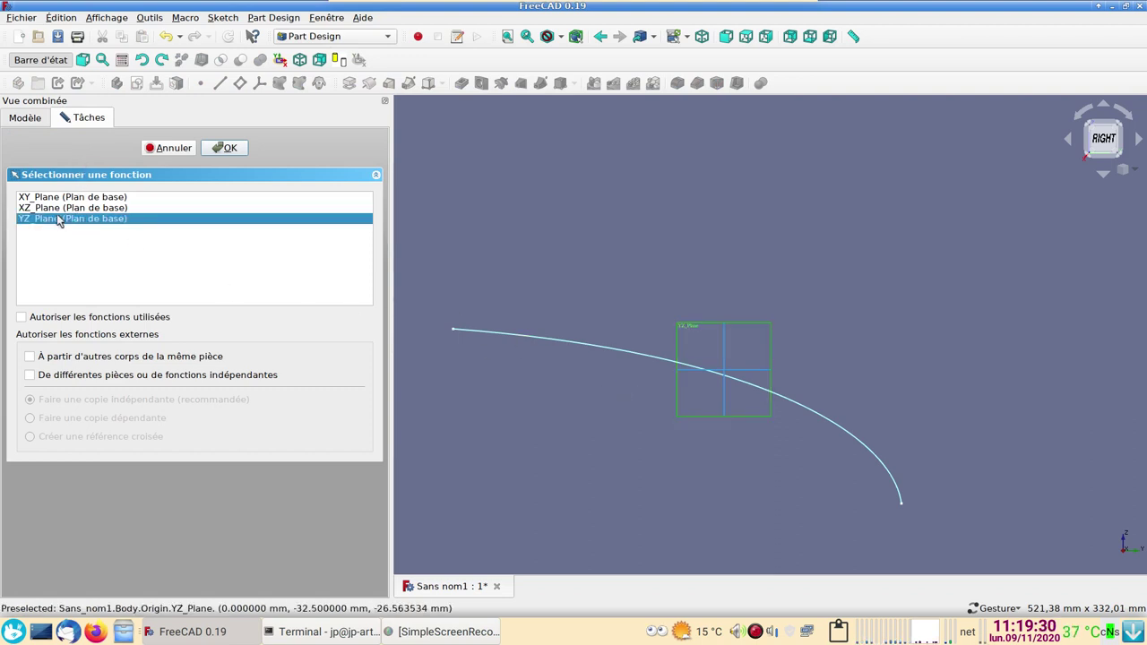
{"action": "left_click", "coordinate": [226, 151]}
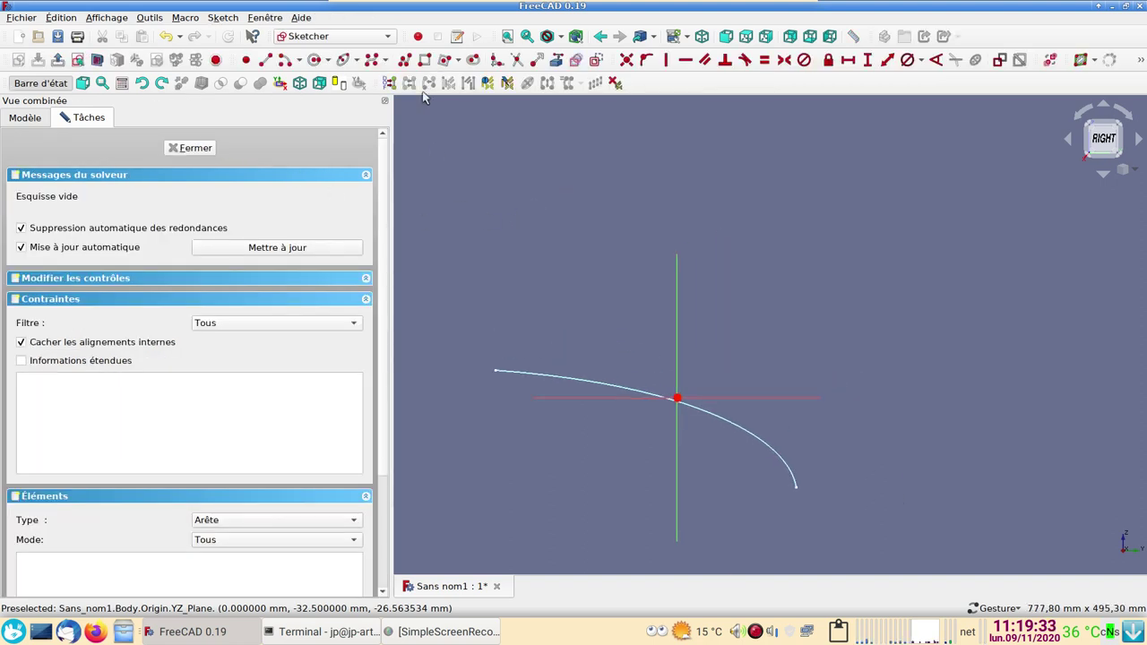
Start a polyline at the origin with a short upward line and the top semicircular arc
{"action": "left_click", "coordinate": [404, 59]}
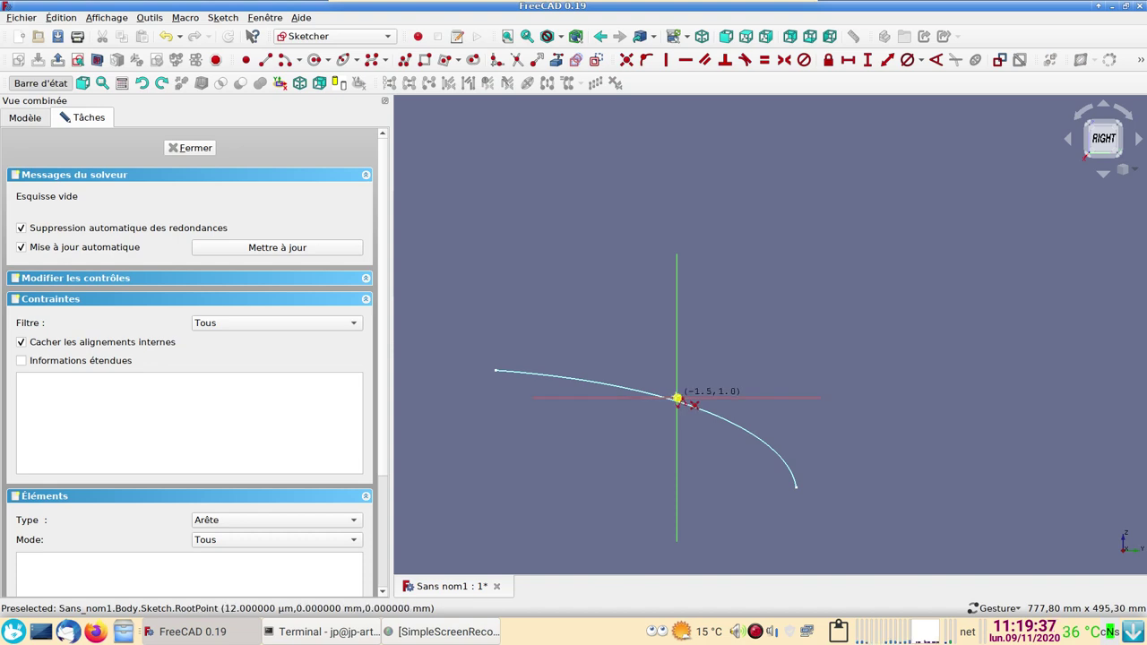
{"action": "left_click", "coordinate": [677, 398]}
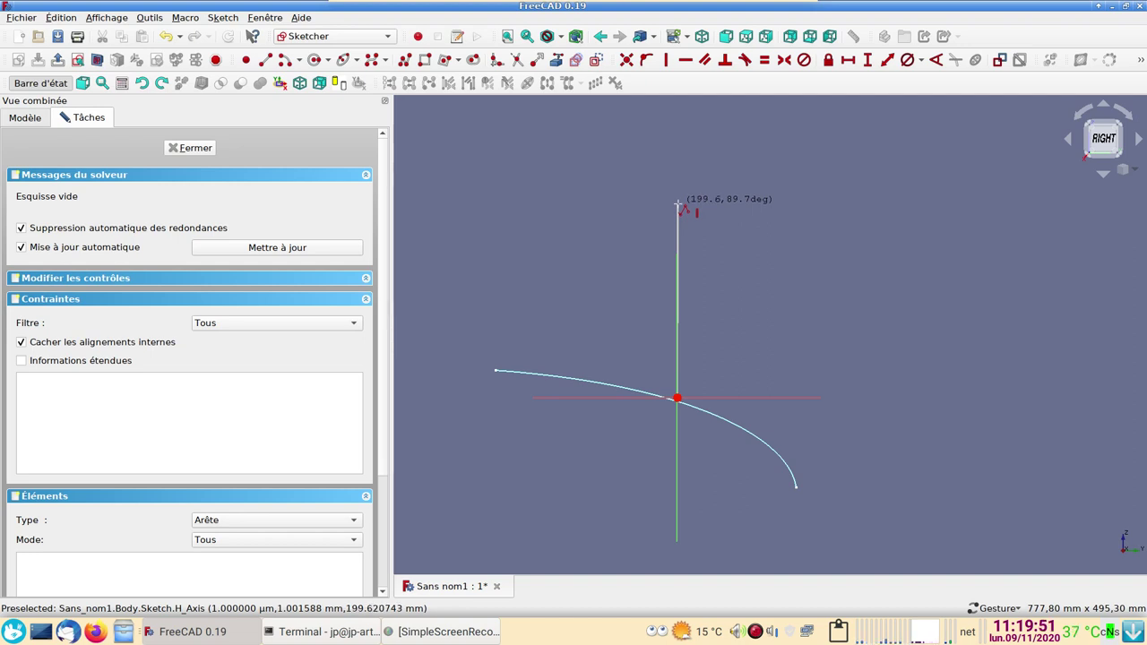
{"action": "left_click", "coordinate": [677, 203]}
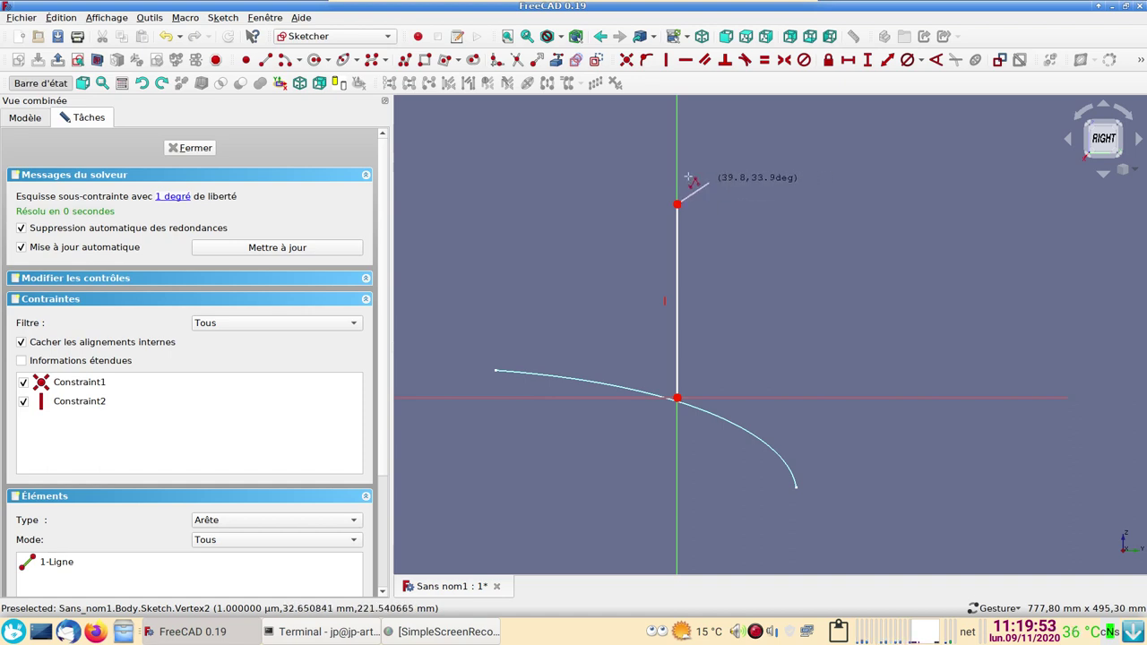
{"action": "key", "text": "m"}
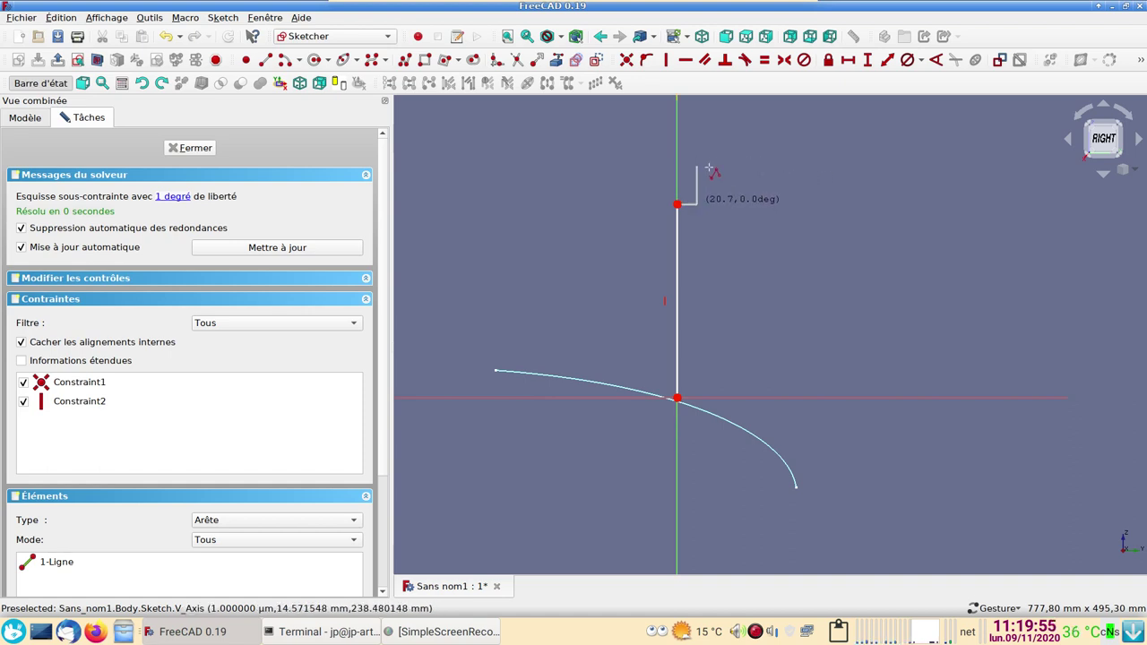
{"action": "key", "text": "m"}
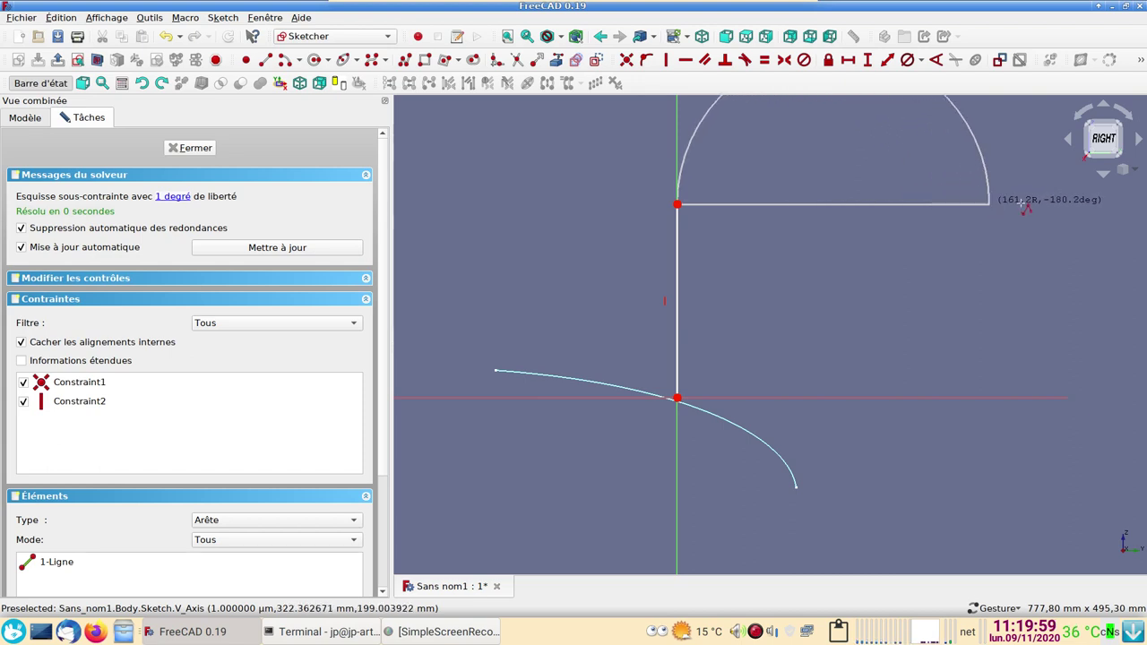
{"action": "scroll", "coordinate": [986, 225], "scroll_direction": "down", "scroll_amount": 3}
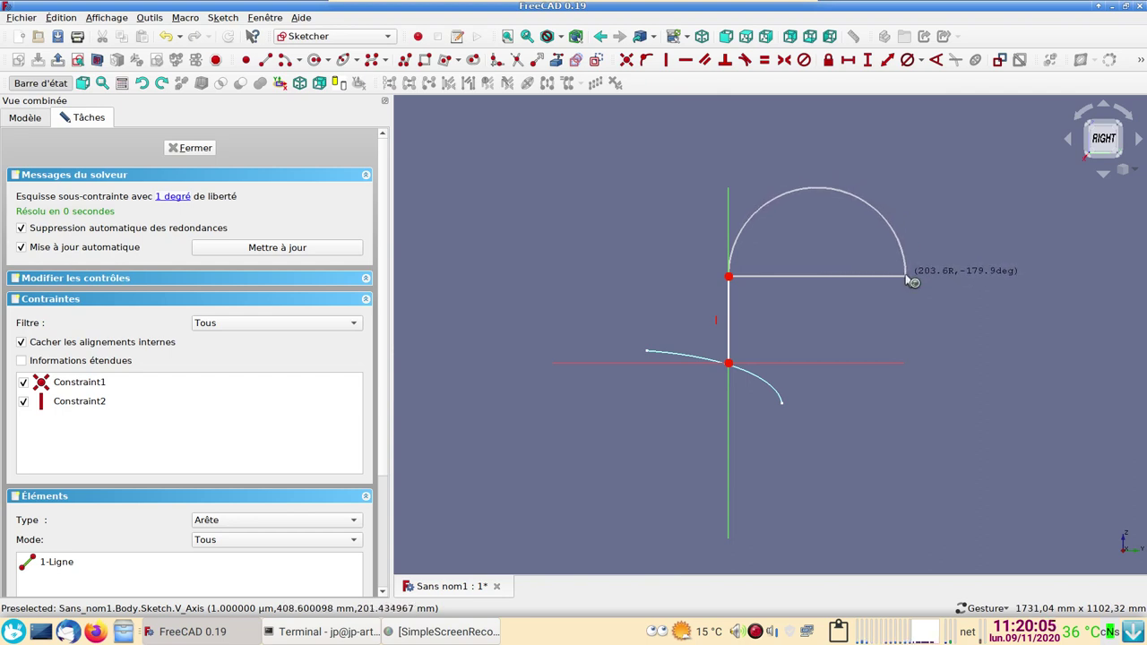
{"action": "left_click", "coordinate": [907, 276]}
Continue with the long vertical leg and small bottom arc, then frame the outline
{"action": "scroll", "coordinate": [909, 389], "scroll_direction": "down", "scroll_amount": 3}
{"action": "scroll", "coordinate": [837, 402], "scroll_direction": "down", "scroll_amount": 3}
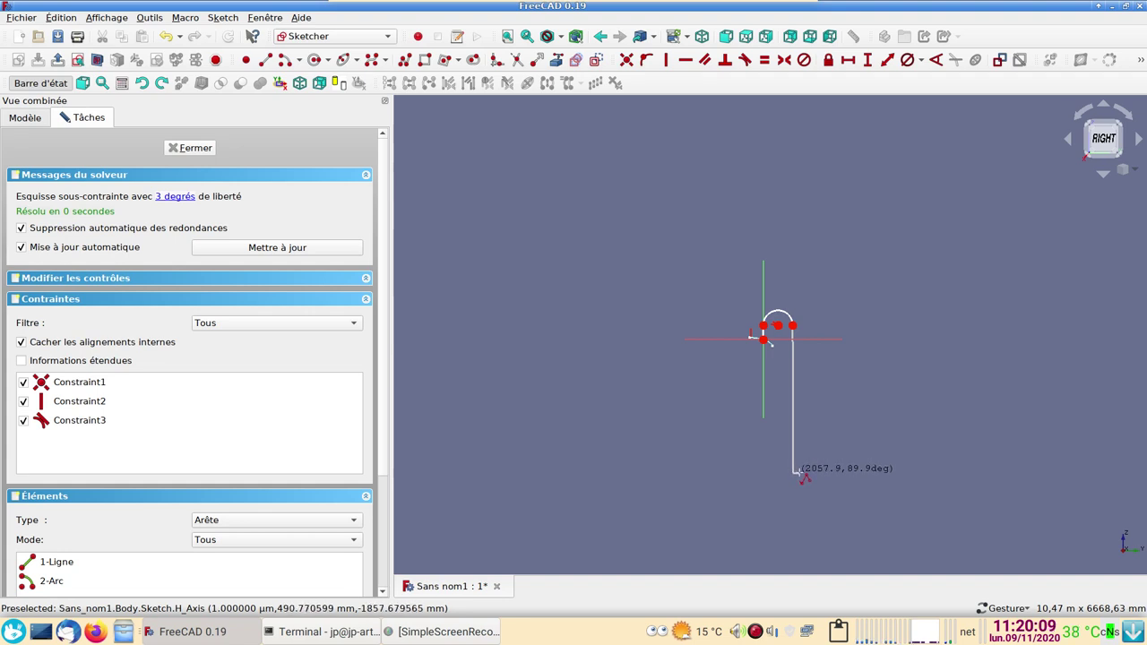
{"action": "left_click", "coordinate": [794, 471]}
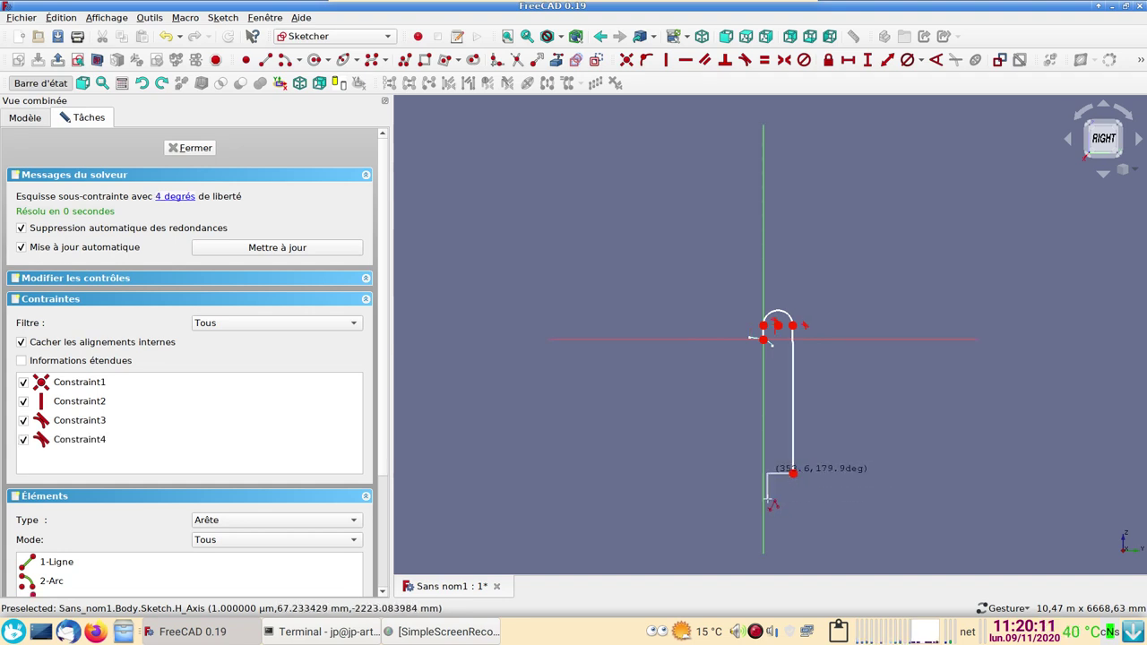
{"action": "key", "text": "m"}
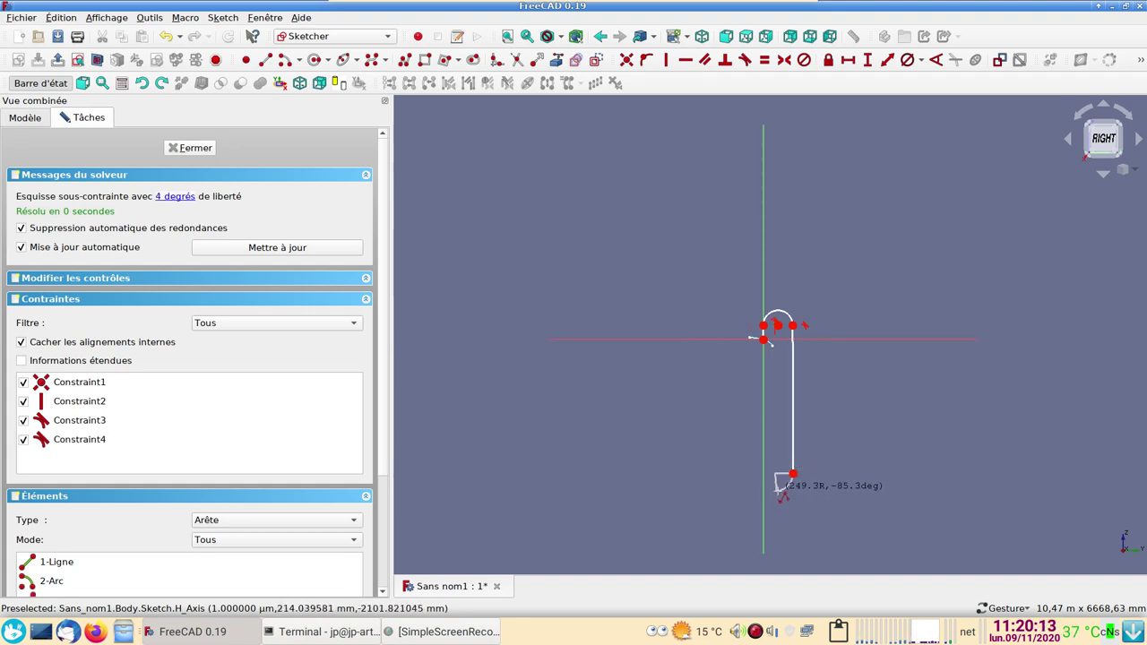
{"action": "left_click", "coordinate": [782, 488]}
{"action": "right_click", "coordinate": [851, 493]}
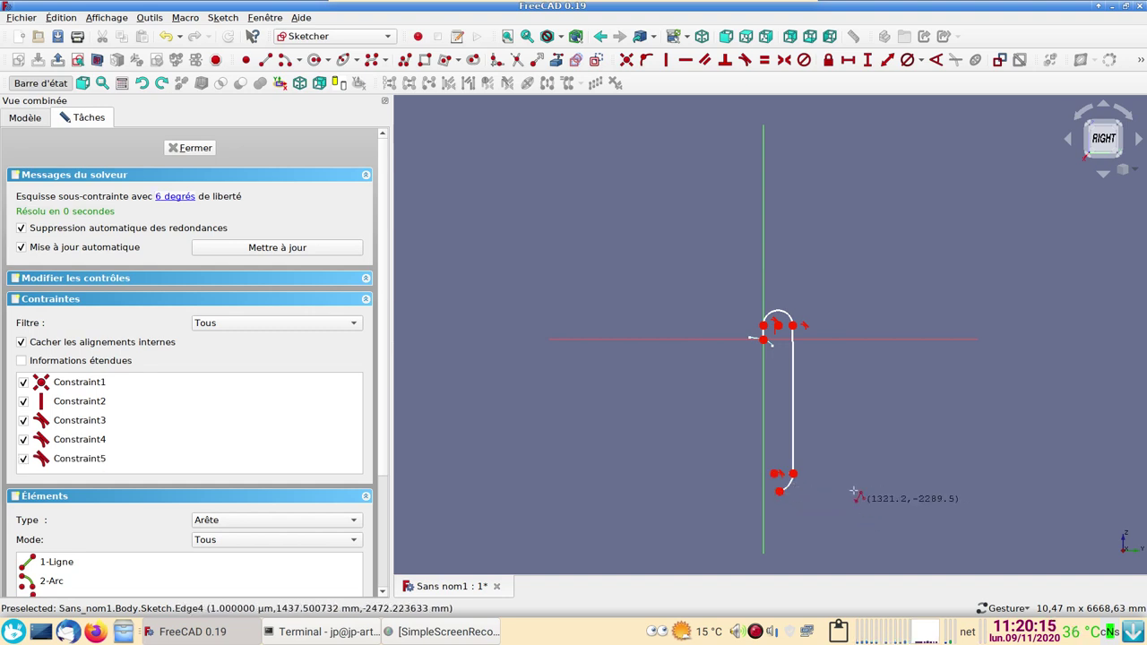
{"action": "right_click_drag", "start_coordinate": [847, 458], "coordinate": [779, 380]}
{"action": "scroll", "coordinate": [780, 380], "scroll_direction": "up", "scroll_amount": 1}
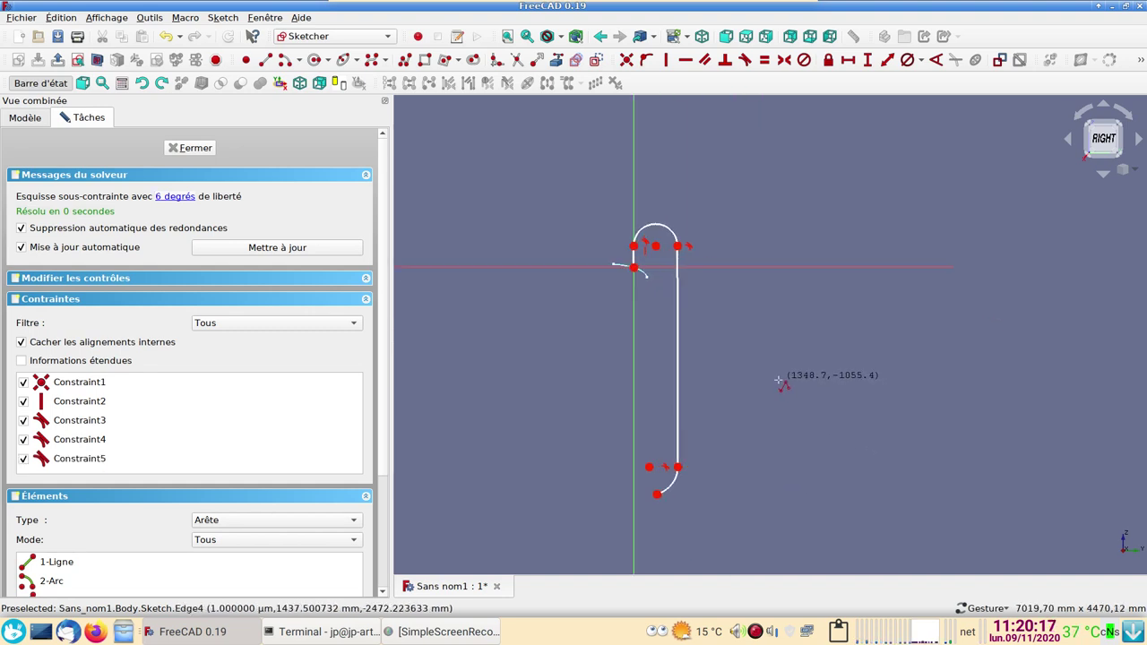
{"action": "left_click", "coordinate": [679, 352]}
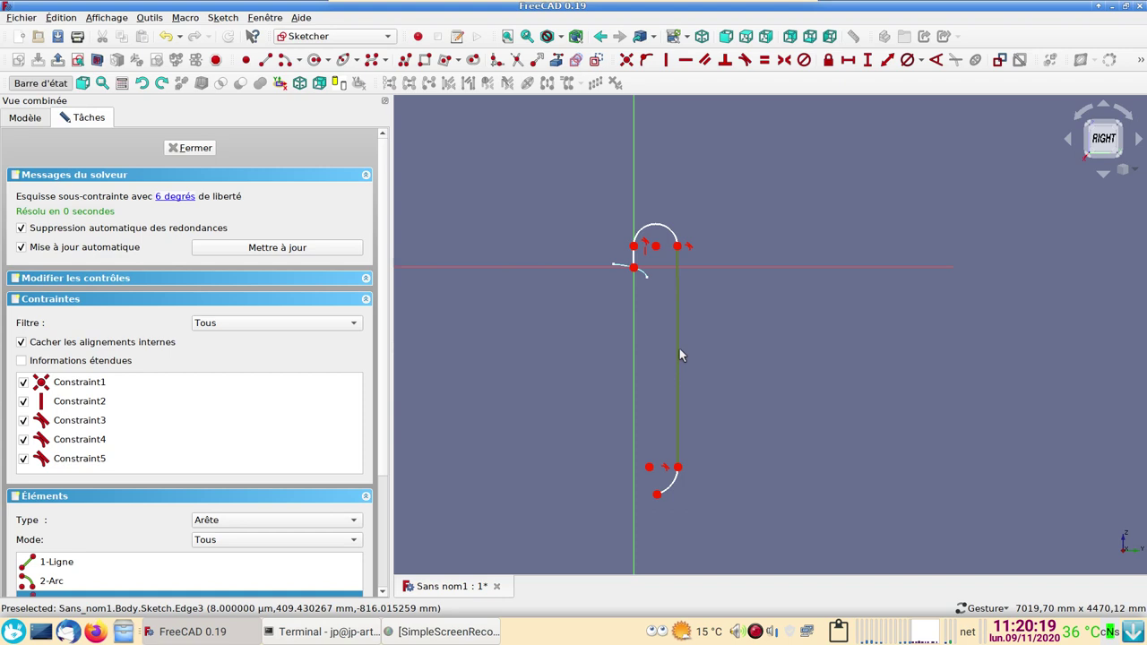
Make the right line vertical and give both arcs an equal 200 mm radius
{"action": "left_click", "coordinate": [666, 60]}
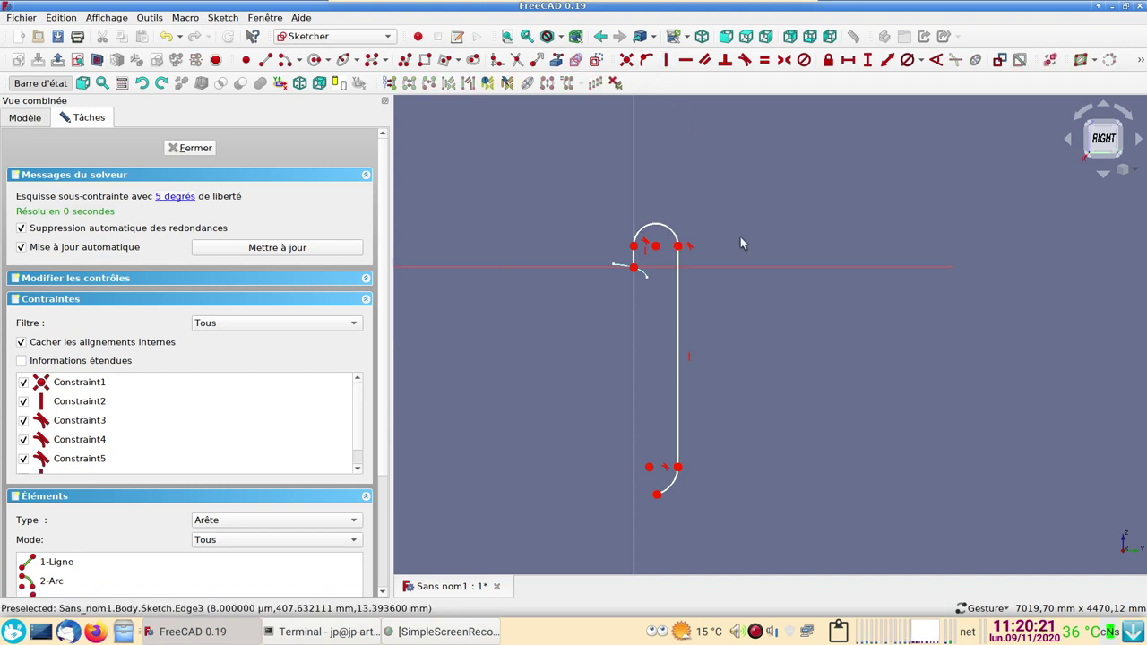
{"action": "left_click", "coordinate": [673, 492]}
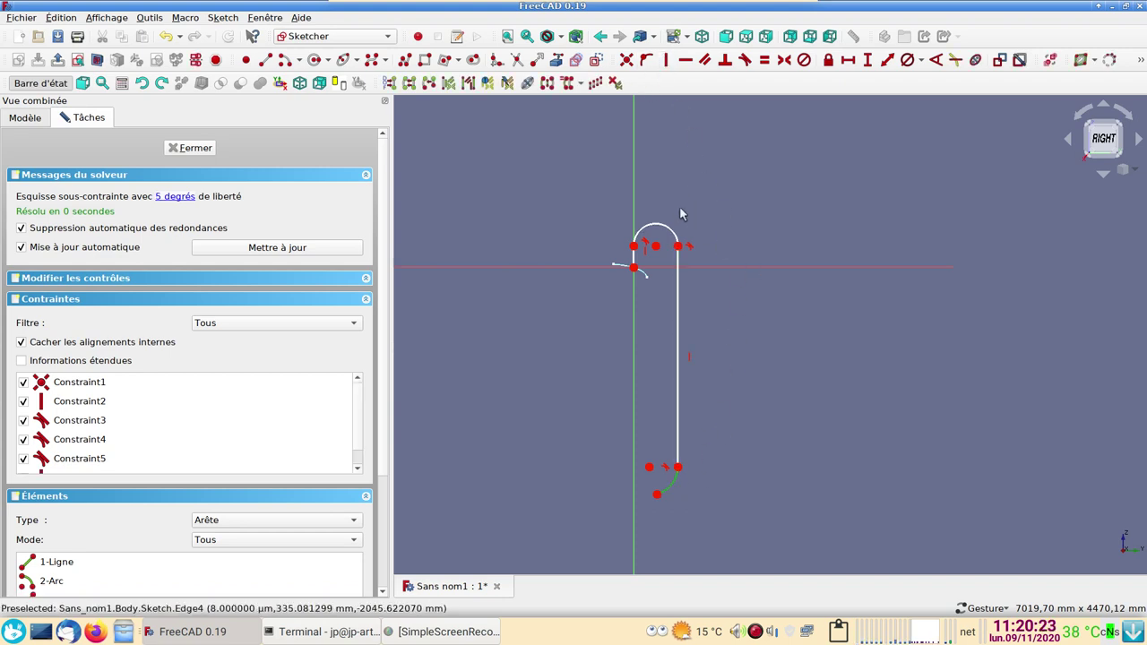
{"action": "left_click", "coordinate": [668, 229]}
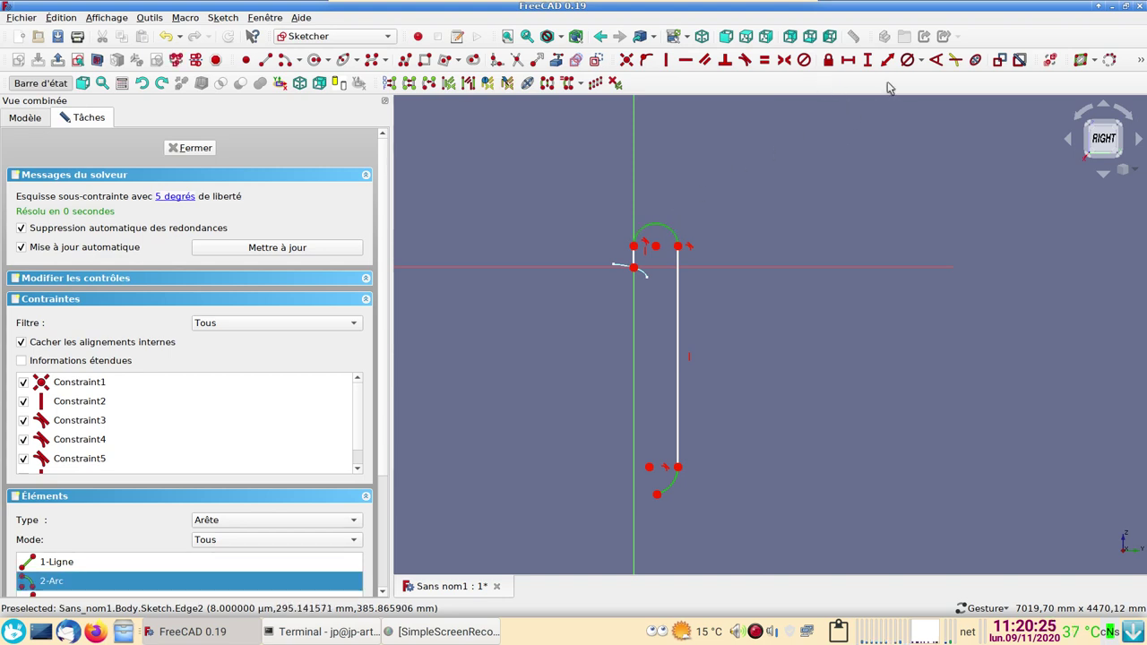
{"action": "left_click", "coordinate": [923, 63]}
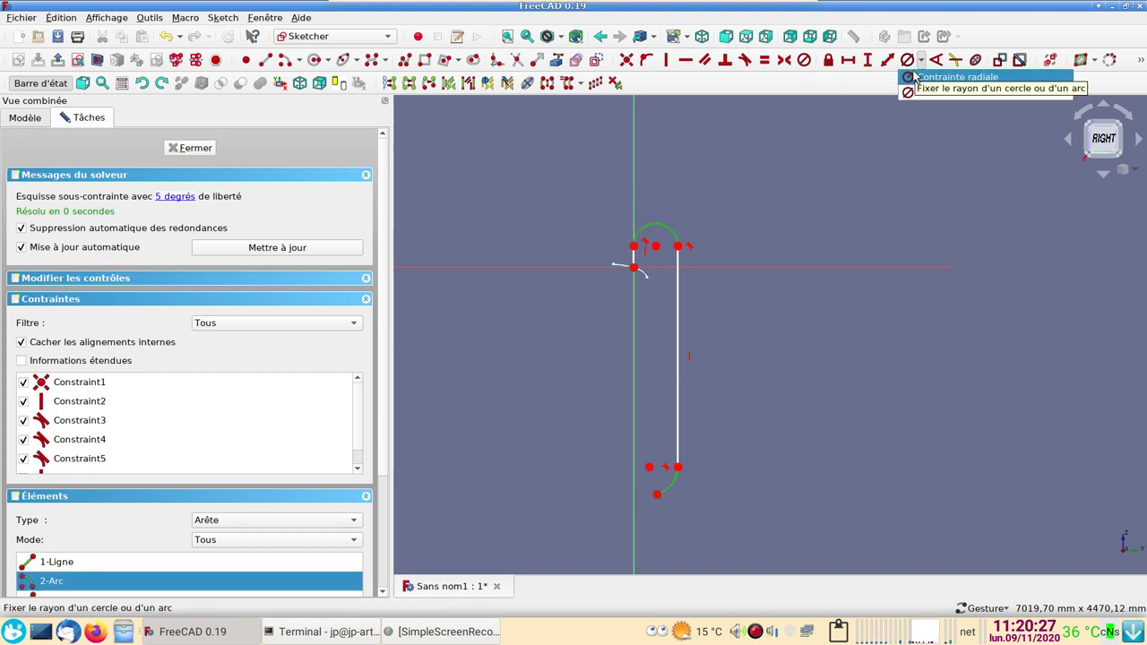
{"action": "left_click", "coordinate": [919, 76]}
{"action": "left_click", "coordinate": [684, 309]}
{"action": "type", "text": "2"}
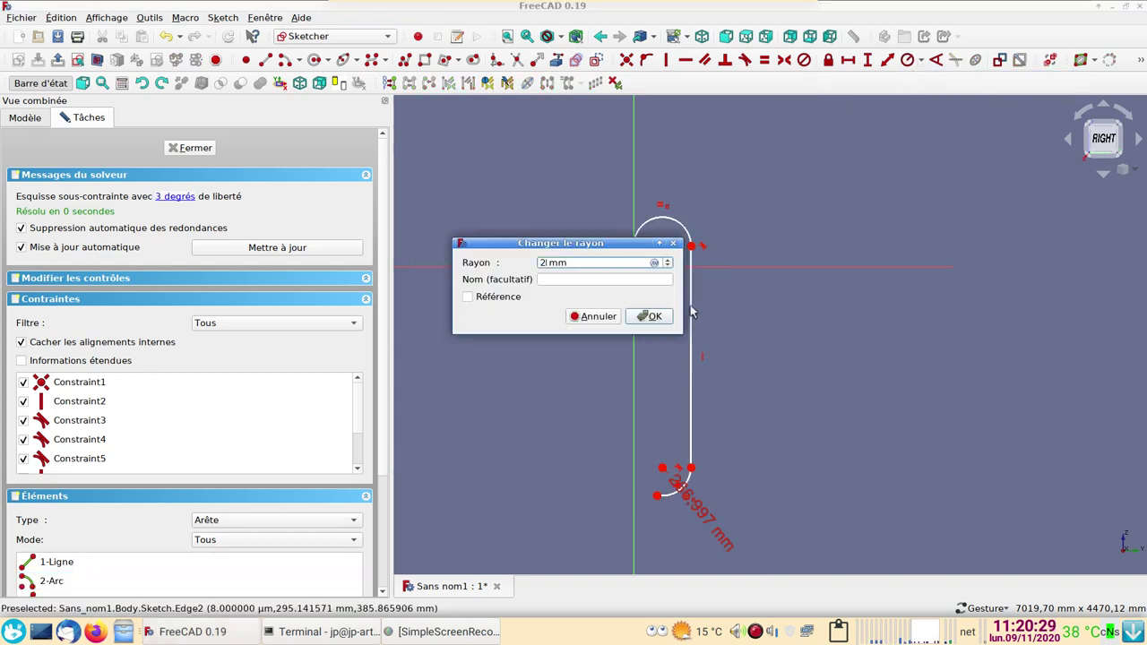
{"action": "type", "text": "00"}
{"action": "left_click", "coordinate": [650, 317]}
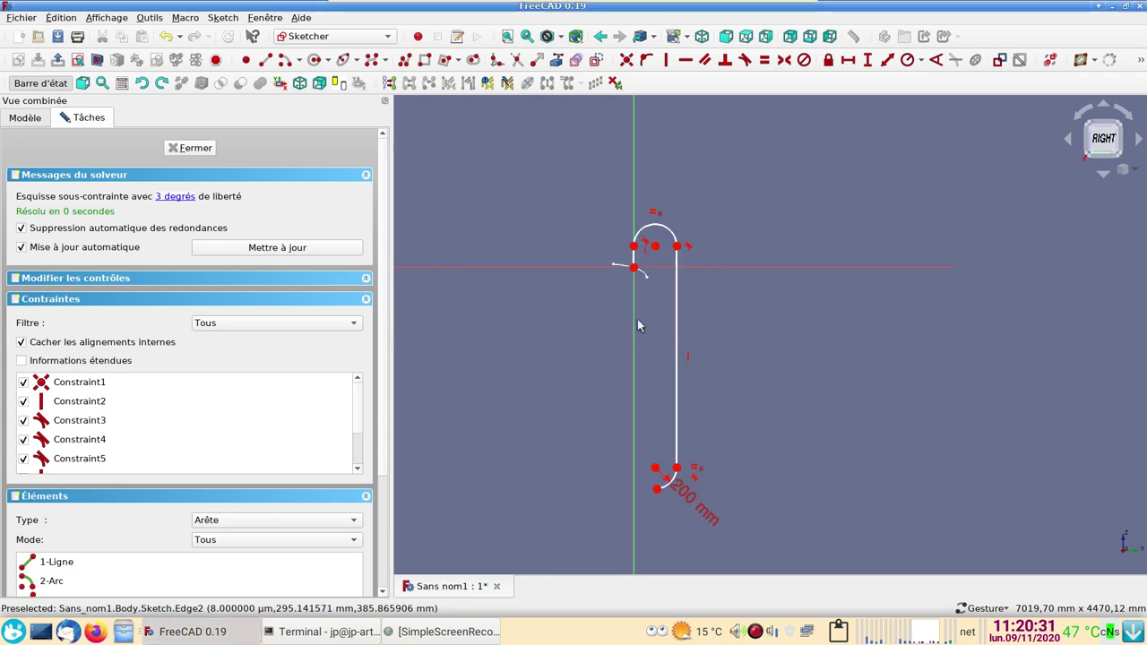
Constrain the right leg to 2000 mm vertically and the top-left line to 200 mm
{"action": "left_click", "coordinate": [677, 349]}
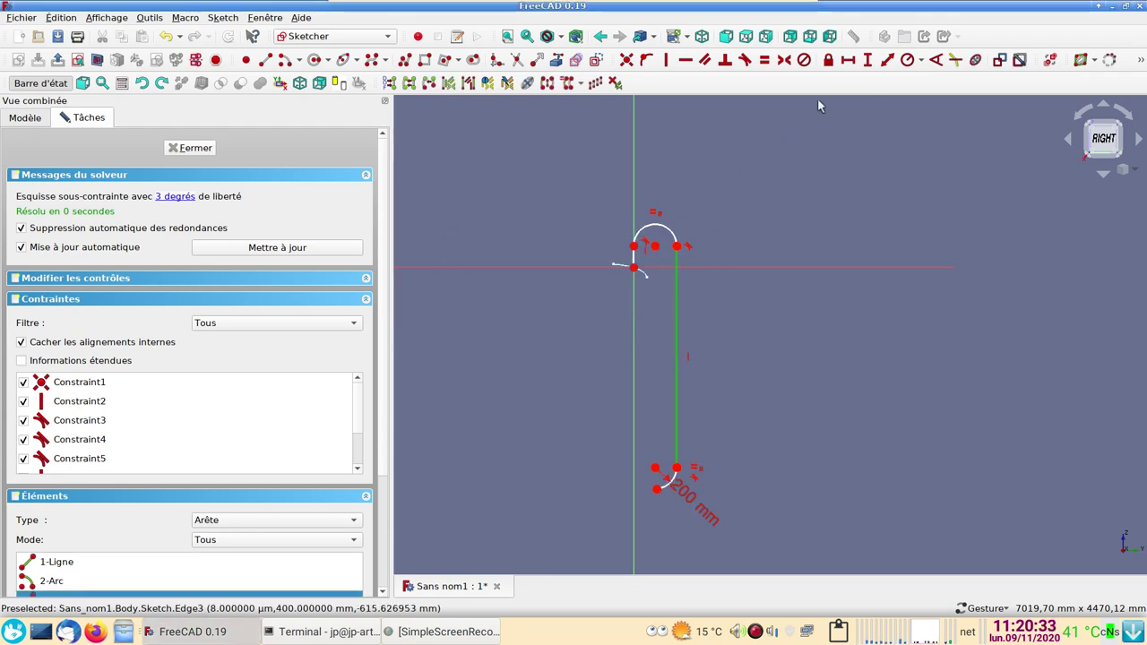
{"action": "left_click", "coordinate": [867, 66]}
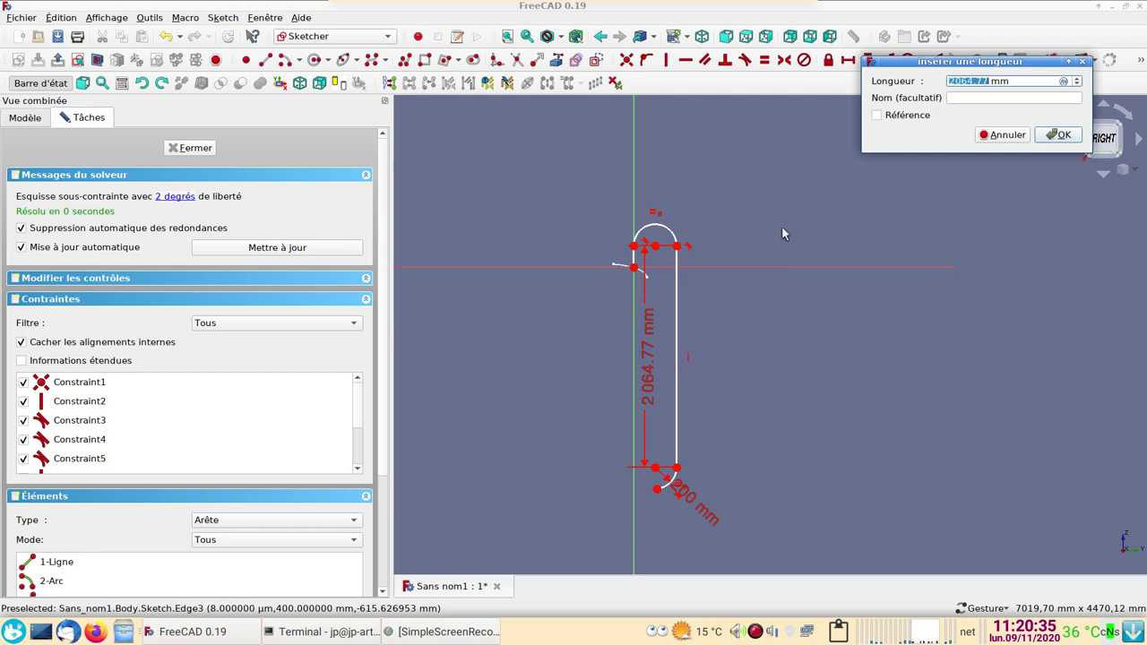
{"action": "type", "text": "2"}
{"action": "left_click", "coordinate": [1057, 137]}
{"action": "scroll", "coordinate": [699, 260], "scroll_direction": "up", "scroll_amount": 2}
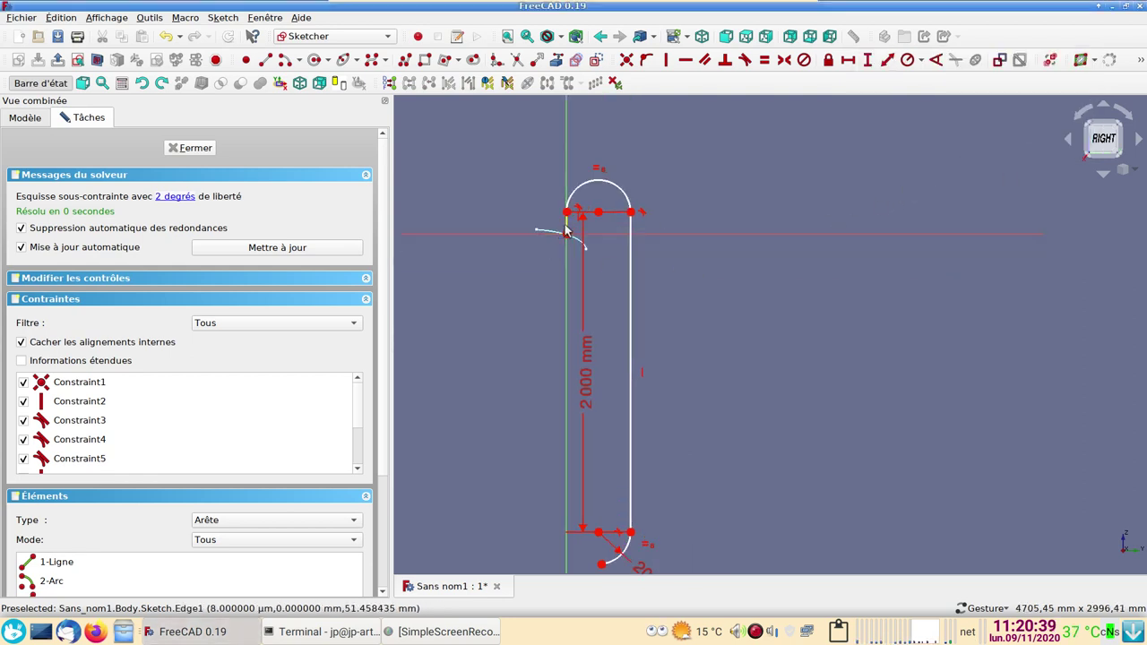
{"action": "left_click", "coordinate": [564, 231]}
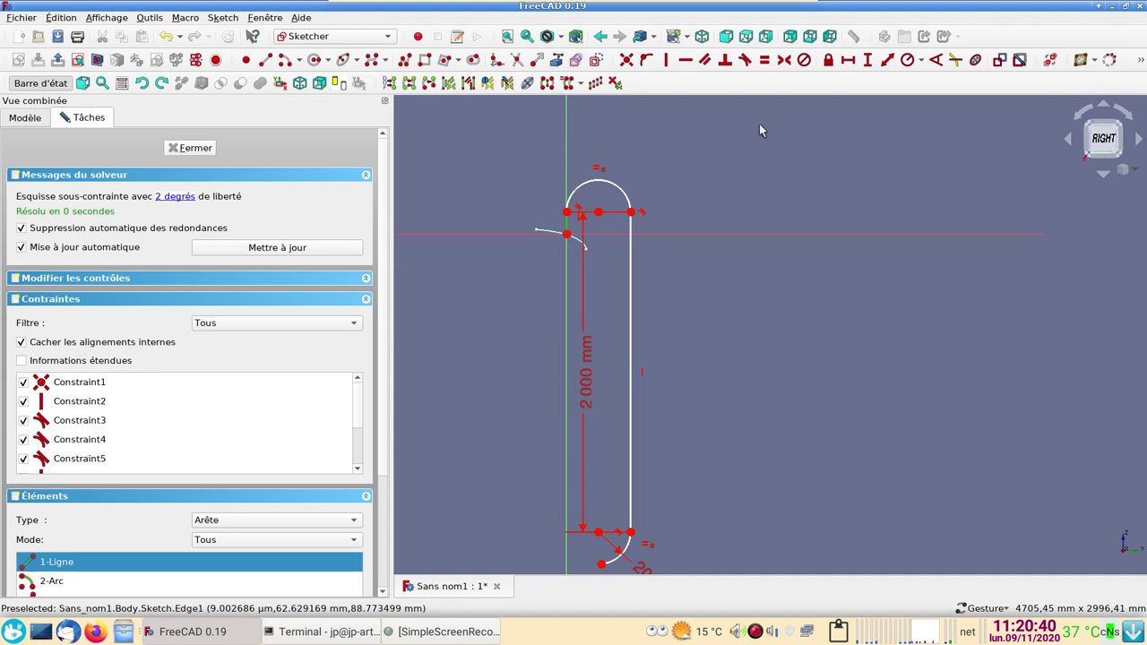
{"action": "left_click", "coordinate": [866, 61]}
{"action": "type", "text": "200"}
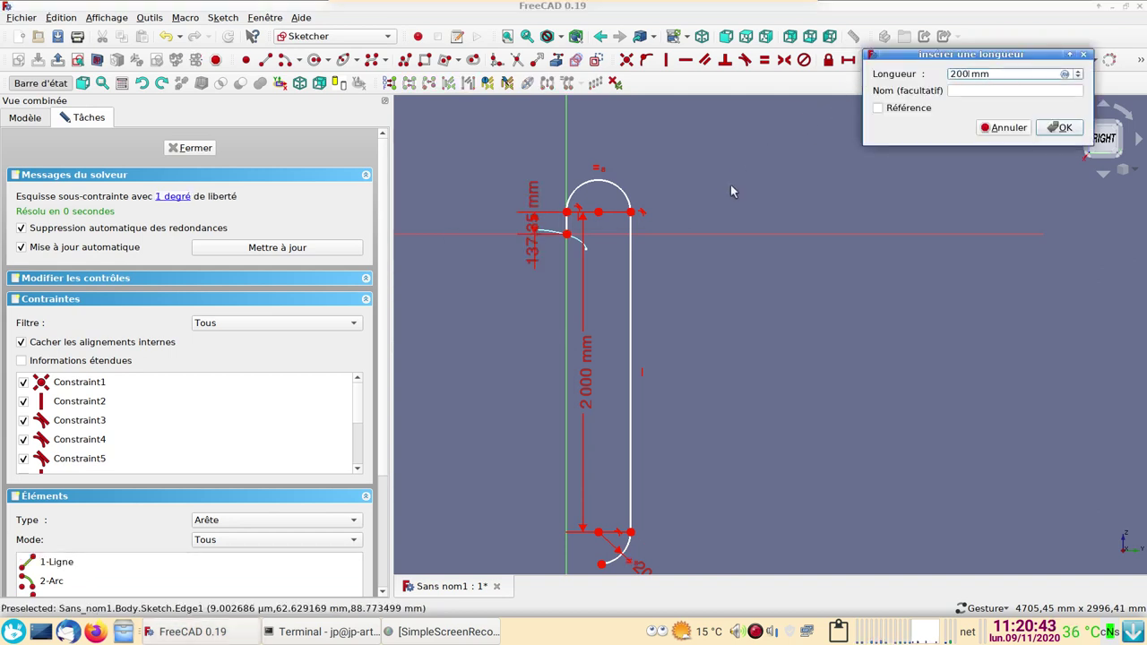
{"action": "left_click", "coordinate": [1060, 128]}
Align the bottom arc's end point vertically so the sketch is fully constrained
{"action": "right_click_drag", "start_coordinate": [589, 563], "coordinate": [588, 401]}
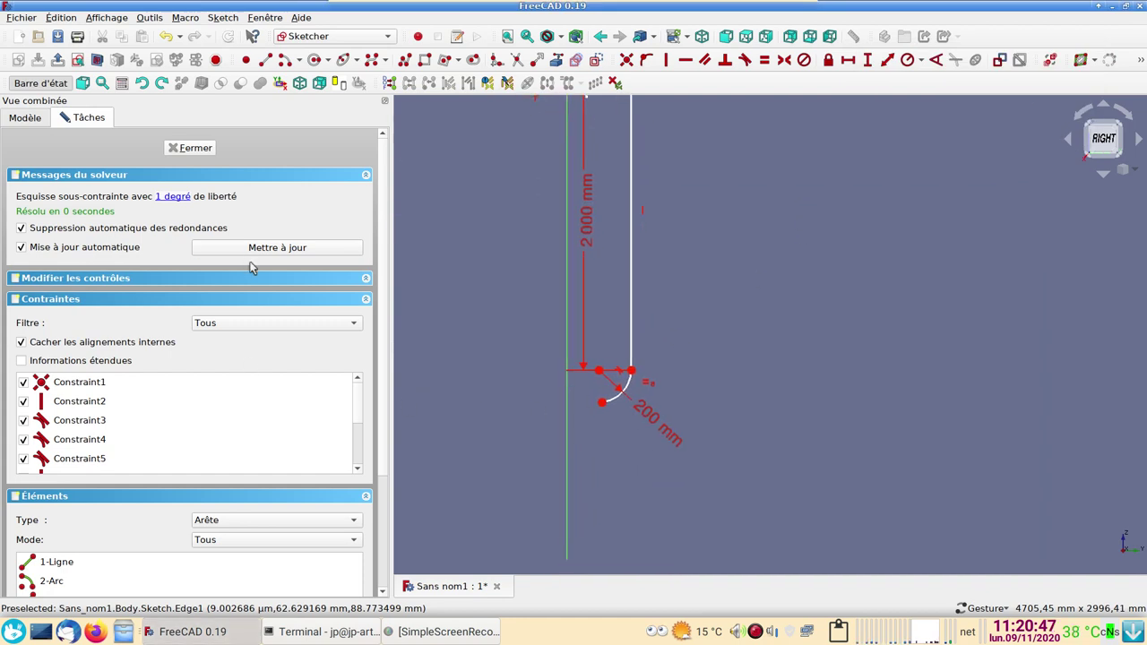
{"action": "left_click", "coordinate": [173, 204]}
{"action": "left_click", "coordinate": [596, 414]}
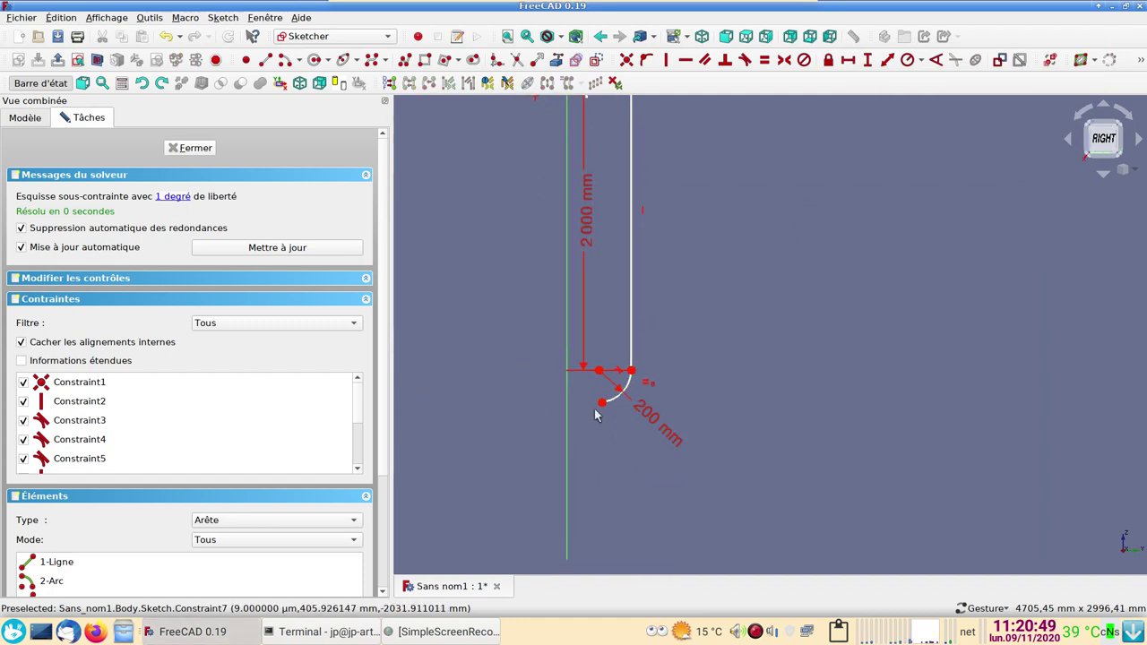
{"action": "left_click_drag", "start_coordinate": [599, 406], "coordinate": [597, 404]}
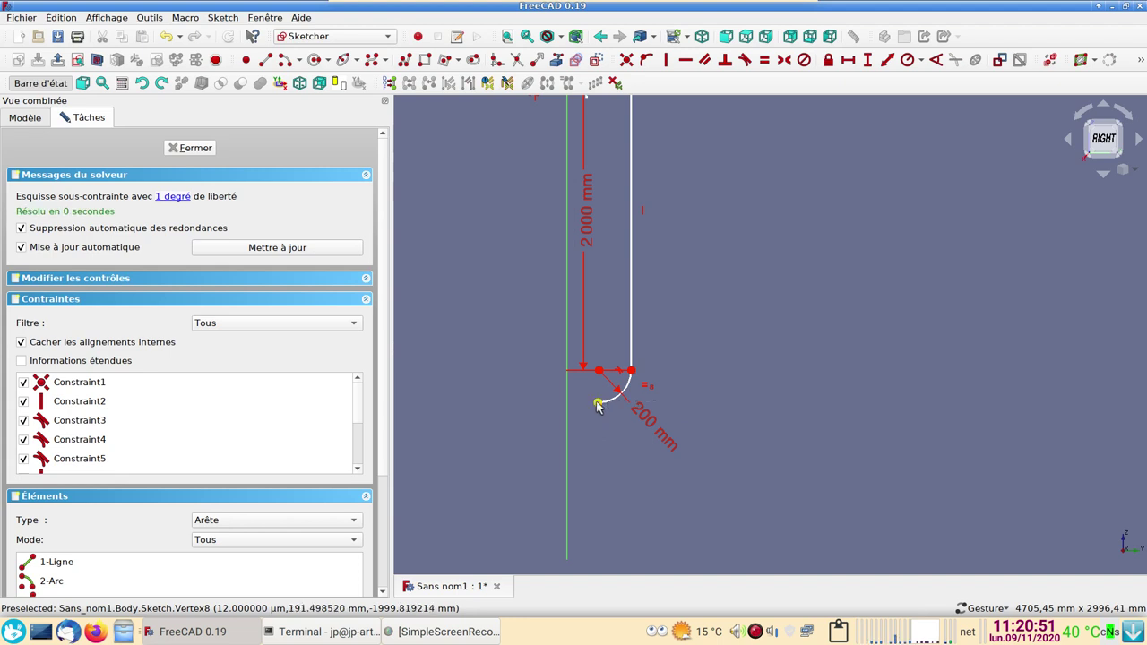
{"action": "left_click", "coordinate": [598, 370]}
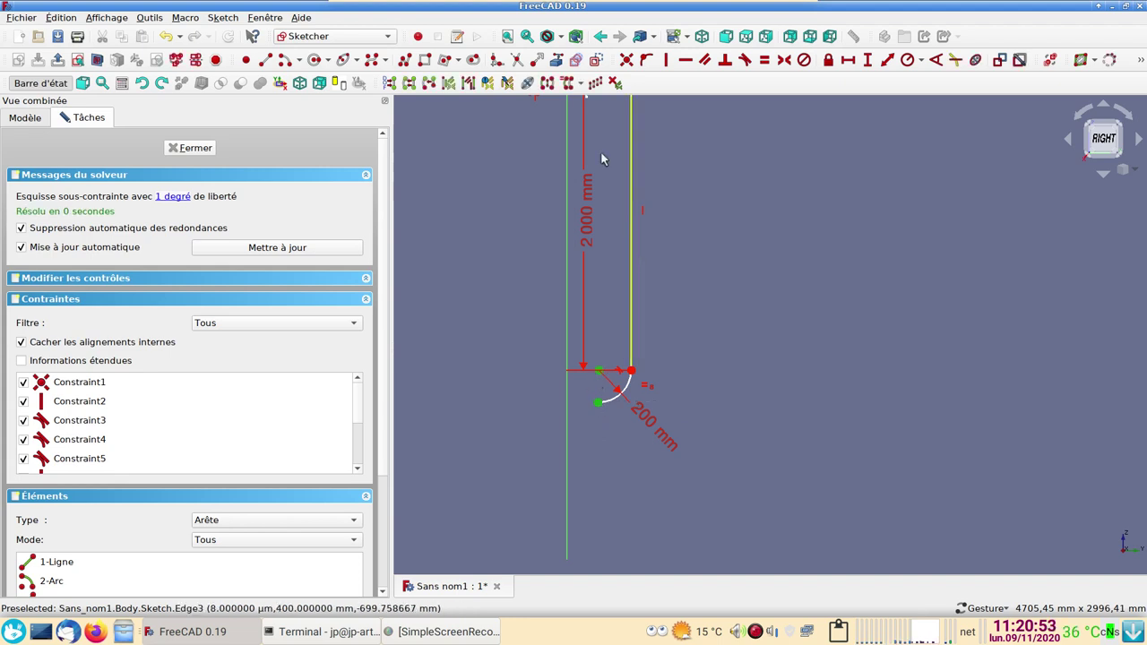
{"action": "left_click", "coordinate": [666, 62]}
Close the path sketch and open a new sketch on XY_Plane
{"action": "left_click", "coordinate": [194, 149]}
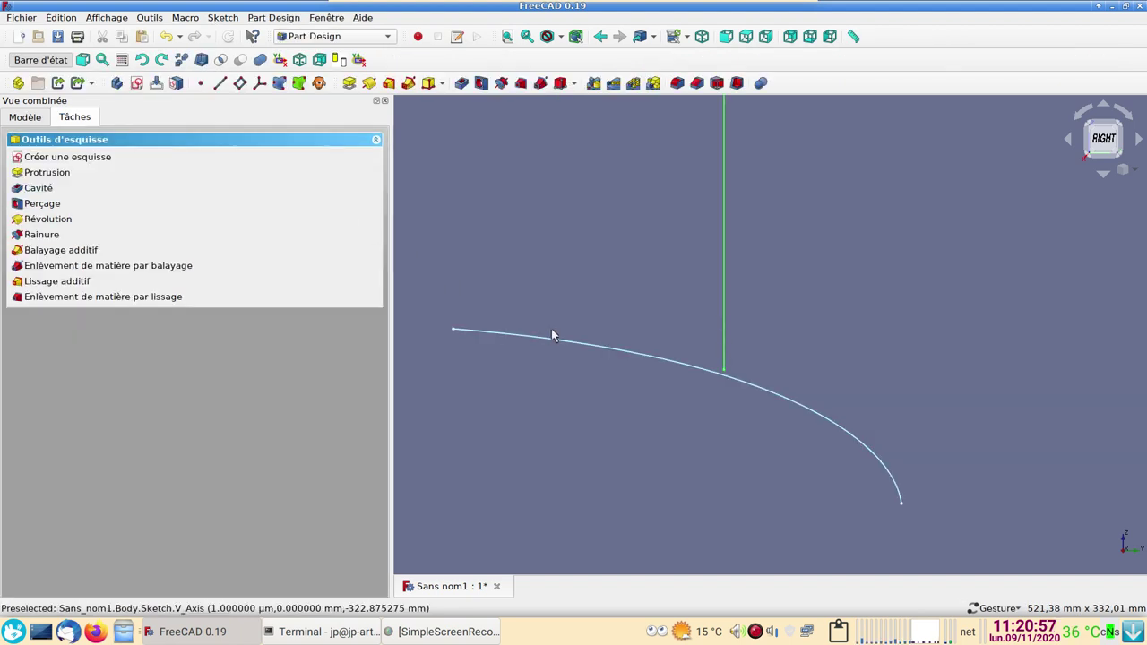
{"action": "scroll", "coordinate": [567, 339], "scroll_direction": "down", "scroll_amount": 3}
{"action": "right_click_drag", "start_coordinate": [651, 386], "coordinate": [550, 382]}
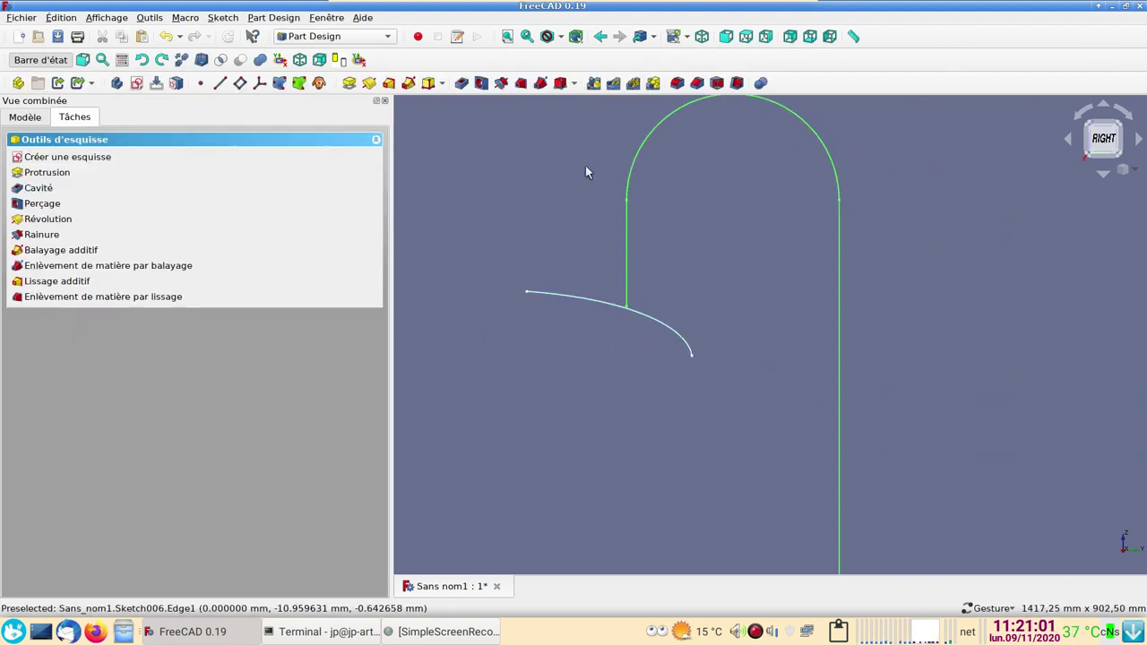
{"action": "left_click", "coordinate": [36, 121]}
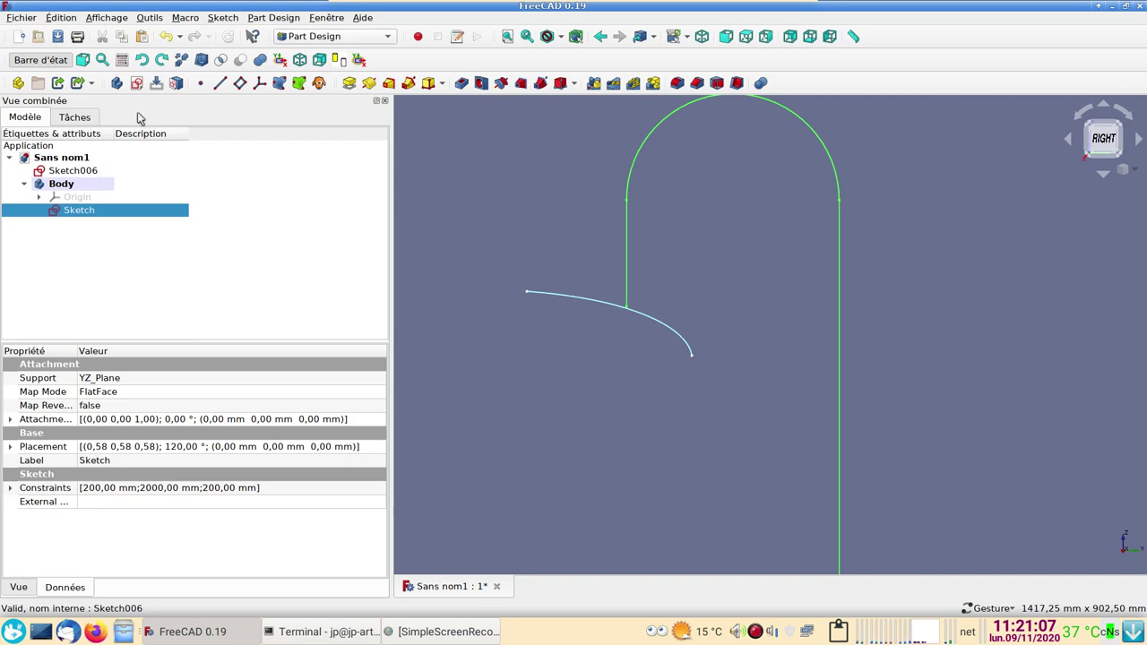
{"action": "left_click", "coordinate": [136, 83]}
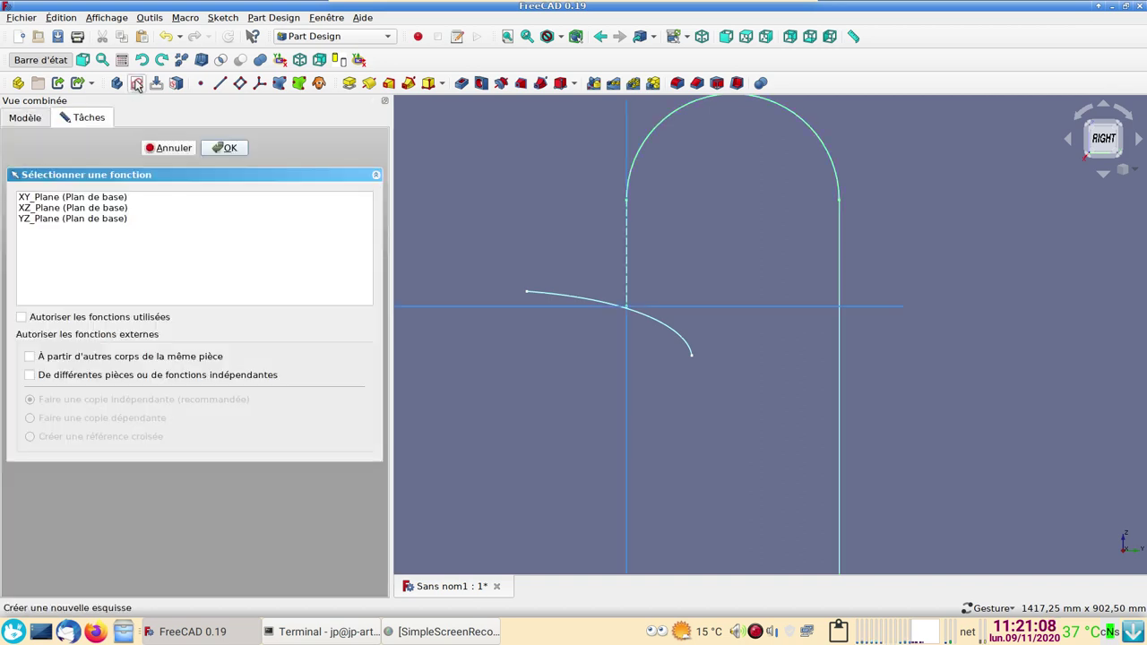
{"action": "left_click", "coordinate": [78, 199]}
{"action": "left_click", "coordinate": [230, 149]}
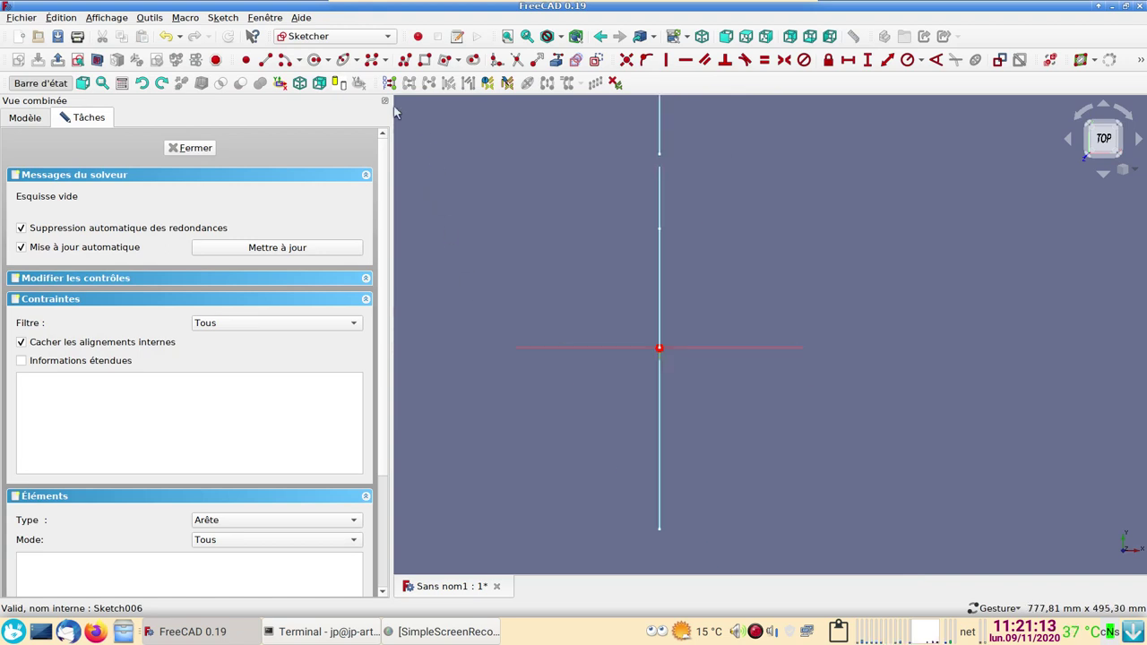
Draw a circle centred on the origin, constrain it to 25 mm diameter, and close the sketch
{"action": "left_click", "coordinate": [314, 60]}
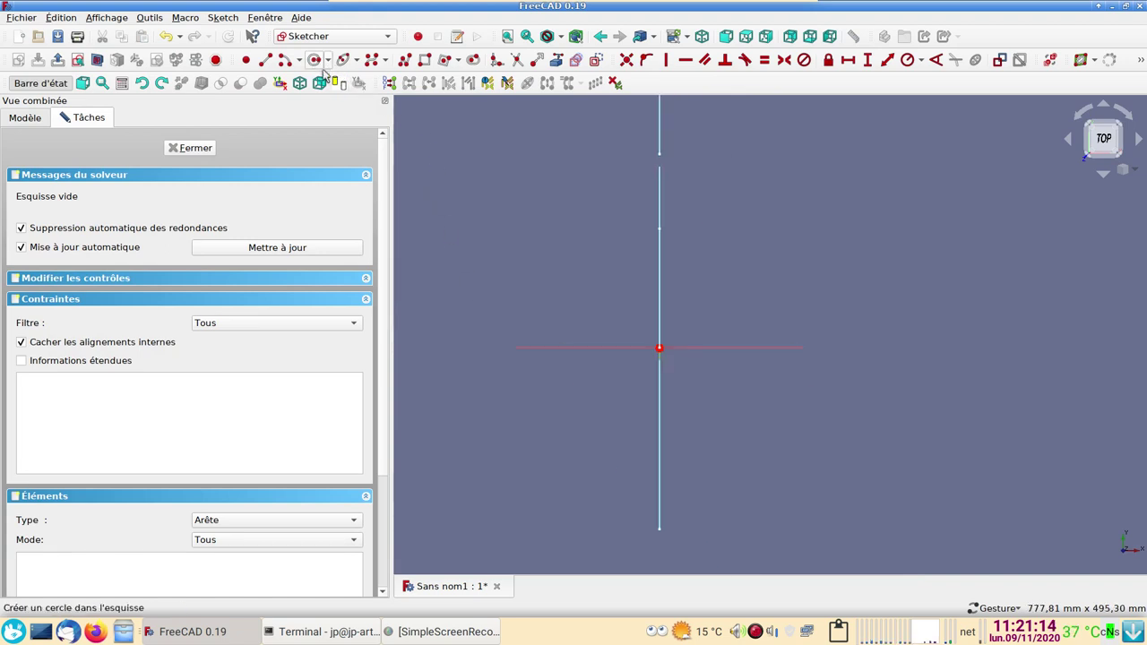
{"action": "left_click", "coordinate": [660, 348]}
{"action": "left_click", "coordinate": [702, 376]}
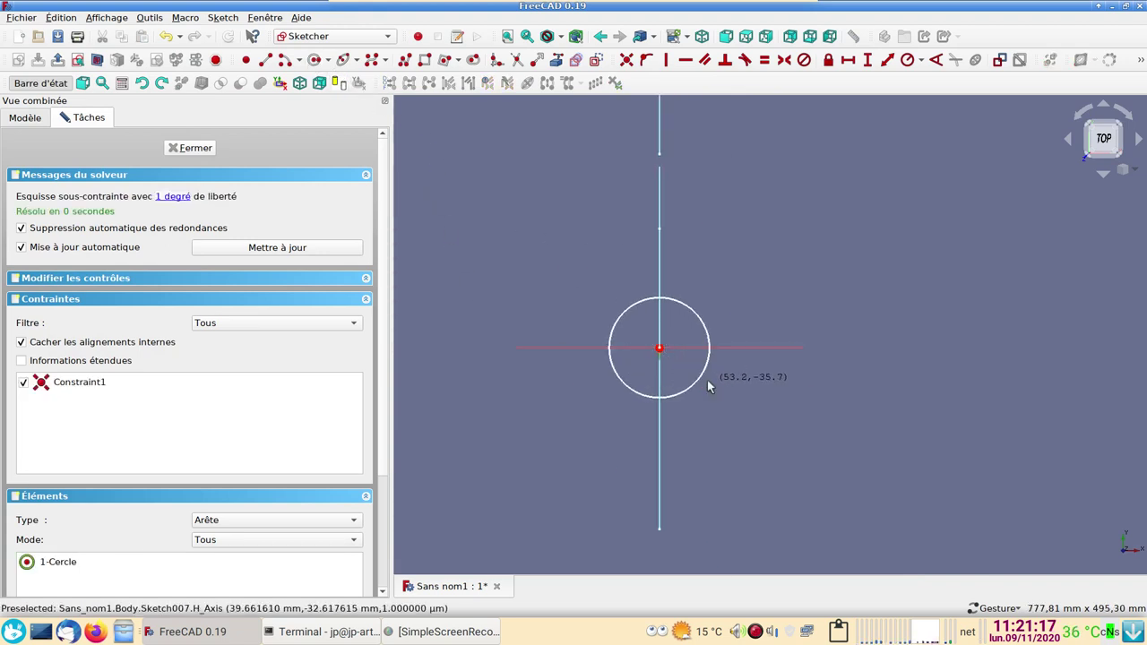
{"action": "right_click", "coordinate": [707, 380]}
{"action": "left_click", "coordinate": [703, 381]}
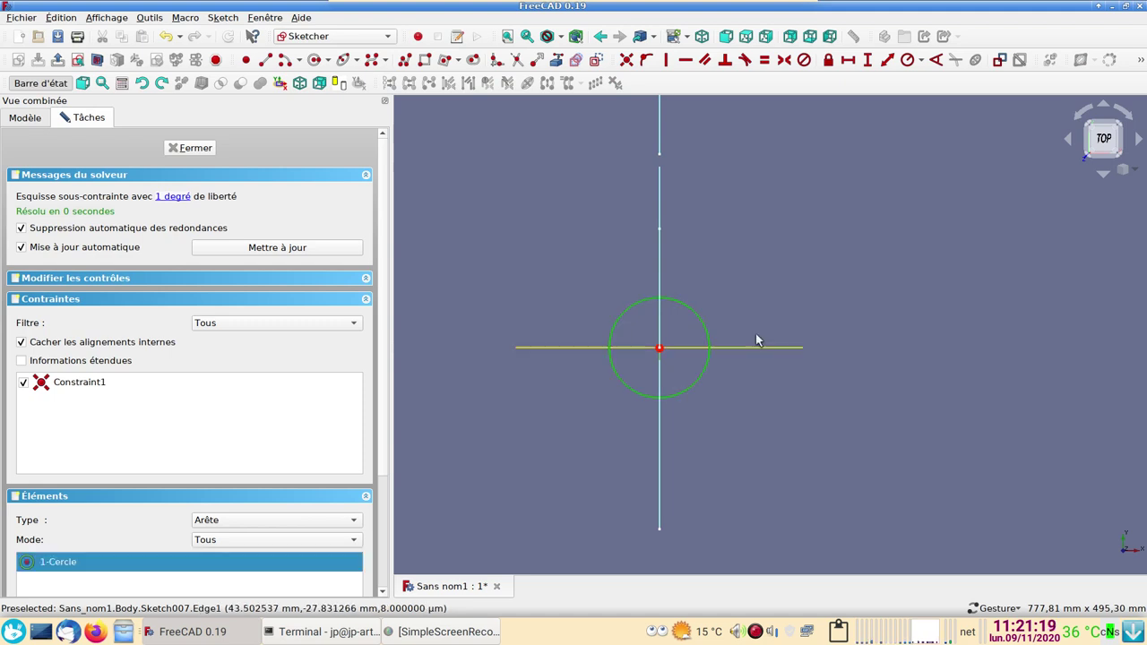
{"action": "left_click", "coordinate": [919, 61]}
{"action": "left_click", "coordinate": [932, 91]}
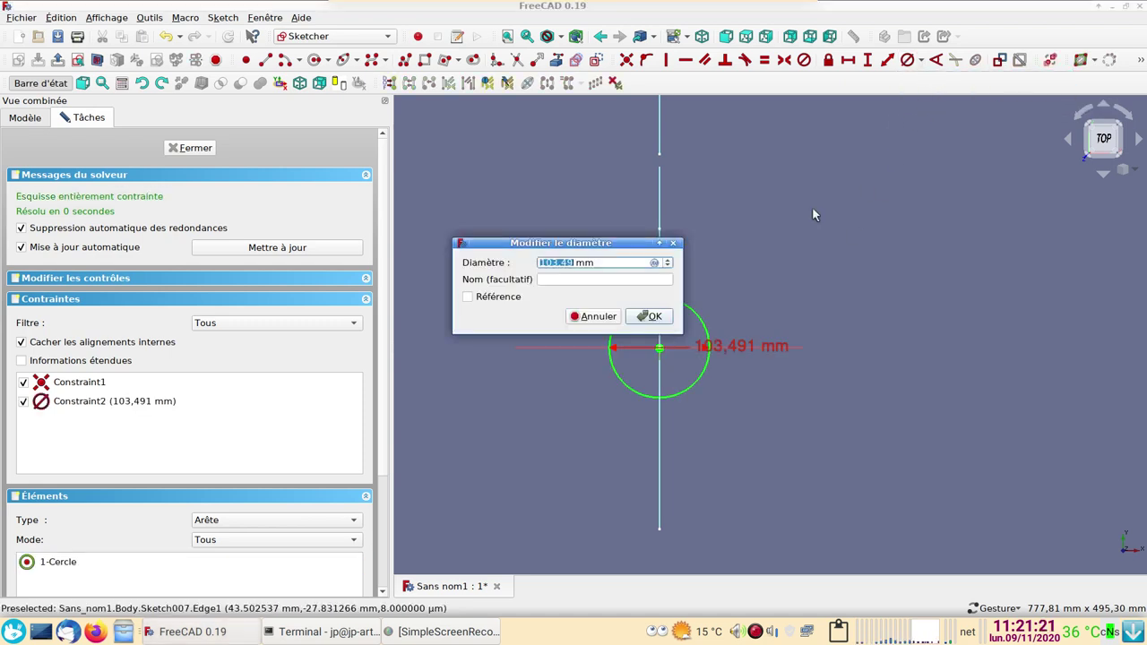
{"action": "type", "text": "25"}
{"action": "key", "text": "Return"}
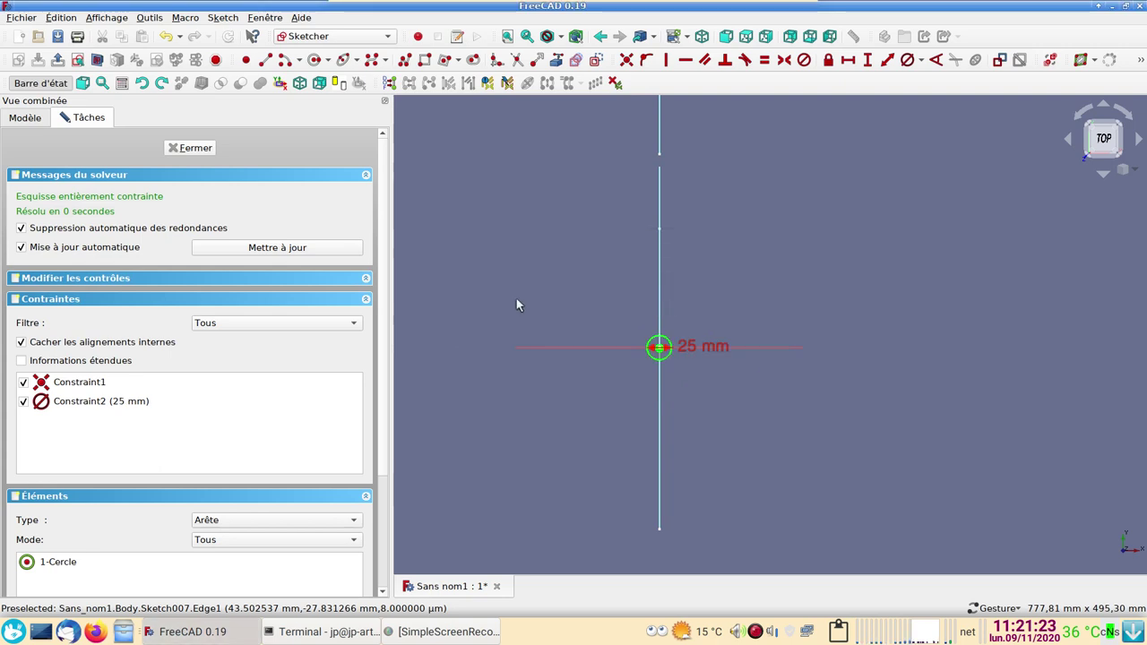
{"action": "left_click", "coordinate": [171, 147]}
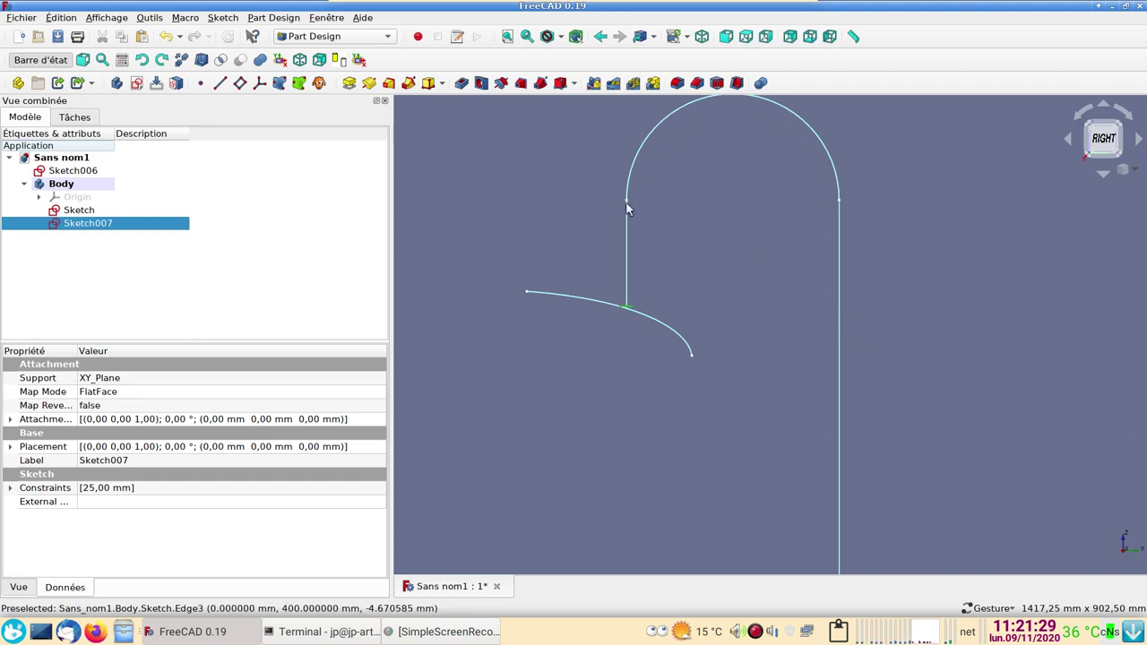
Sweep the 25 mm circle along the hoop path sketch as an Additive Pipe, then zoom to the tube
{"action": "left_click", "coordinate": [410, 83]}
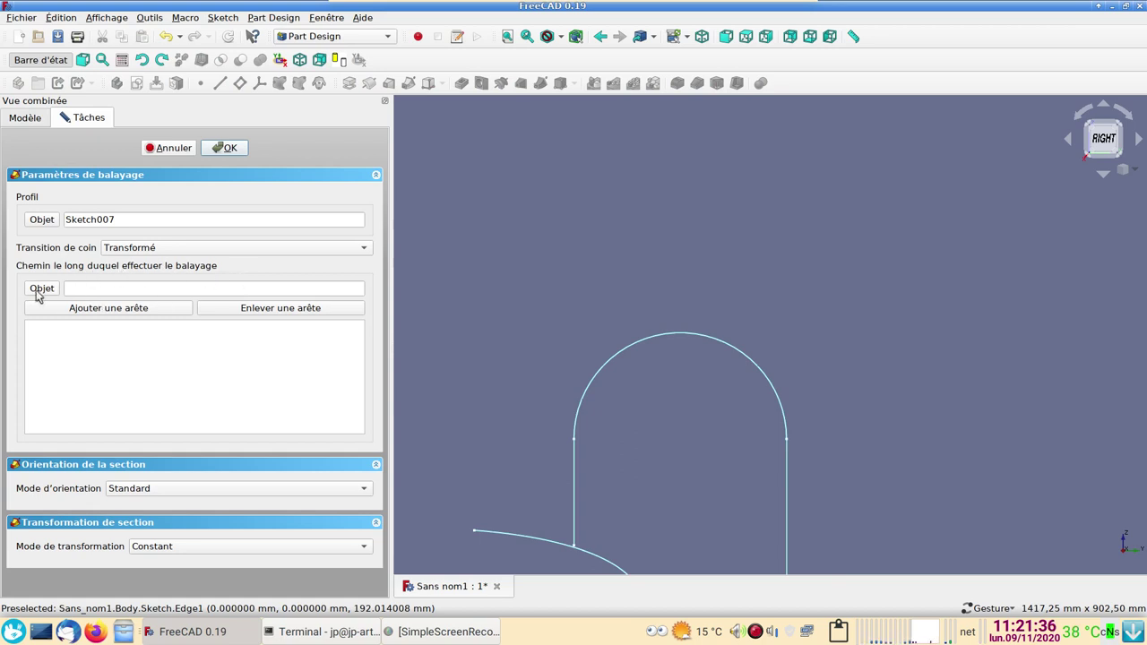
{"action": "left_click", "coordinate": [40, 289]}
{"action": "left_click", "coordinate": [590, 379]}
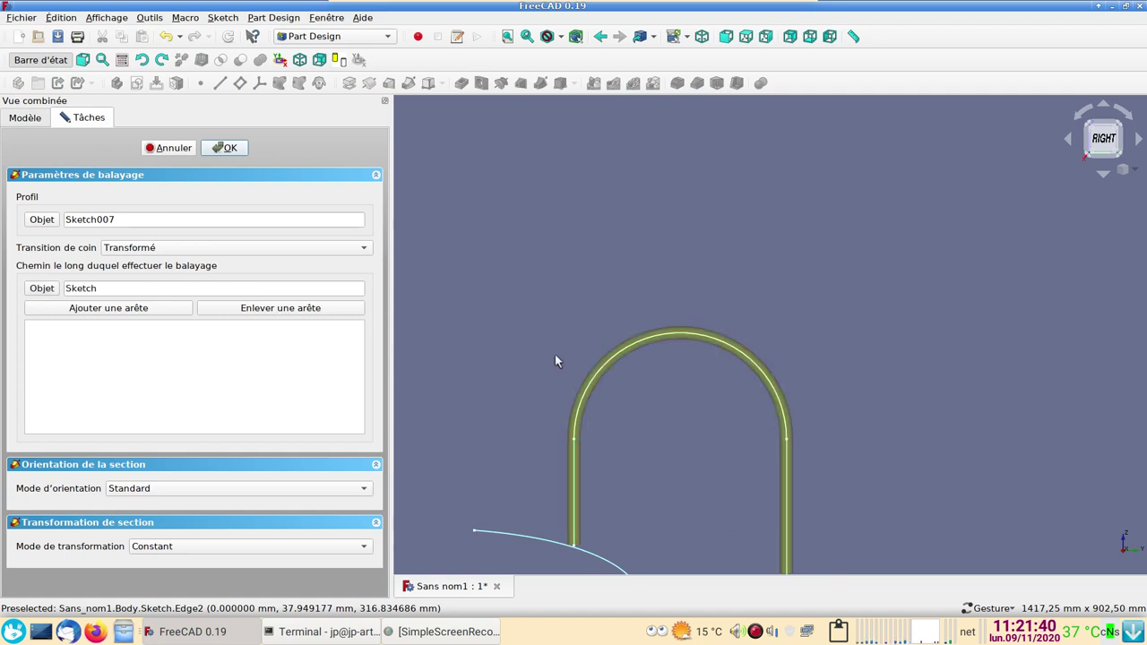
{"action": "left_click", "coordinate": [231, 149]}
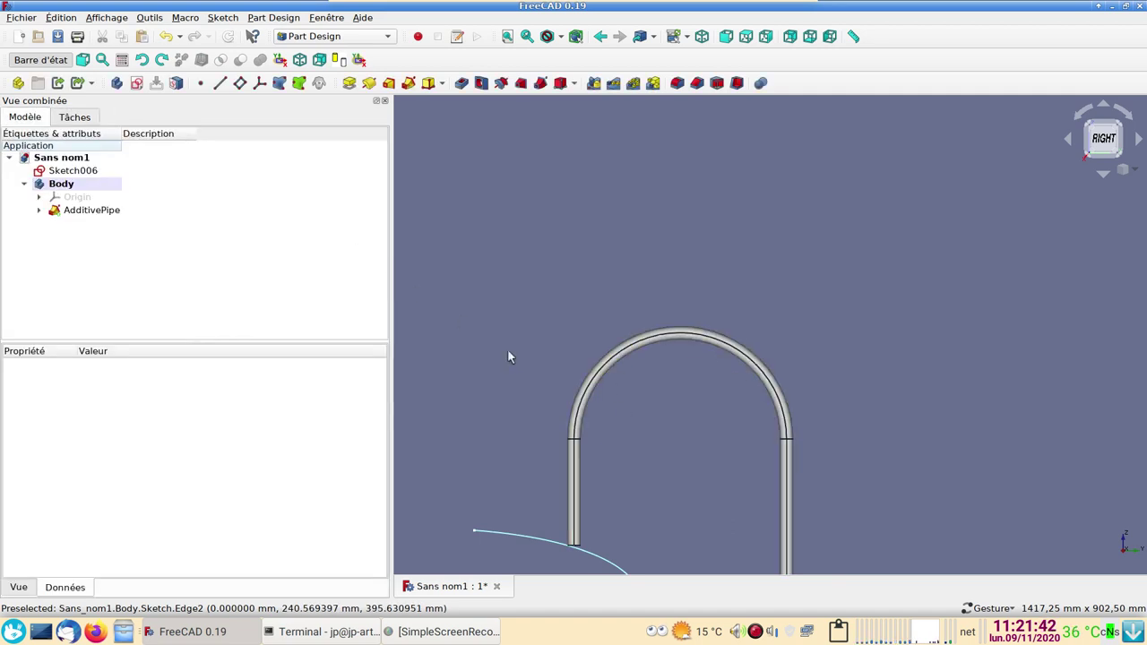
{"action": "scroll", "coordinate": [620, 424], "scroll_direction": "down", "scroll_amount": 2}
{"action": "scroll", "coordinate": [510, 281], "scroll_direction": "up", "scroll_amount": 1}
{"action": "scroll", "coordinate": [574, 401], "scroll_direction": "up", "scroll_amount": 2}
{"action": "scroll", "coordinate": [574, 401], "scroll_direction": "up", "scroll_amount": 2}
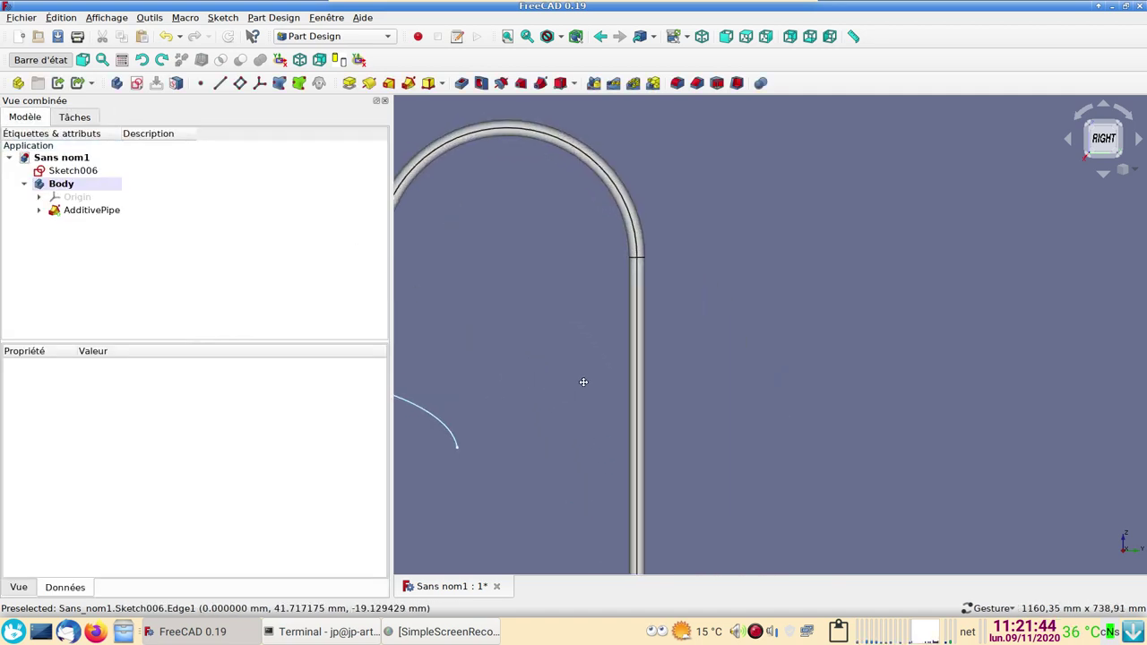
{"action": "scroll", "coordinate": [584, 384], "scroll_direction": "down", "scroll_amount": 1}
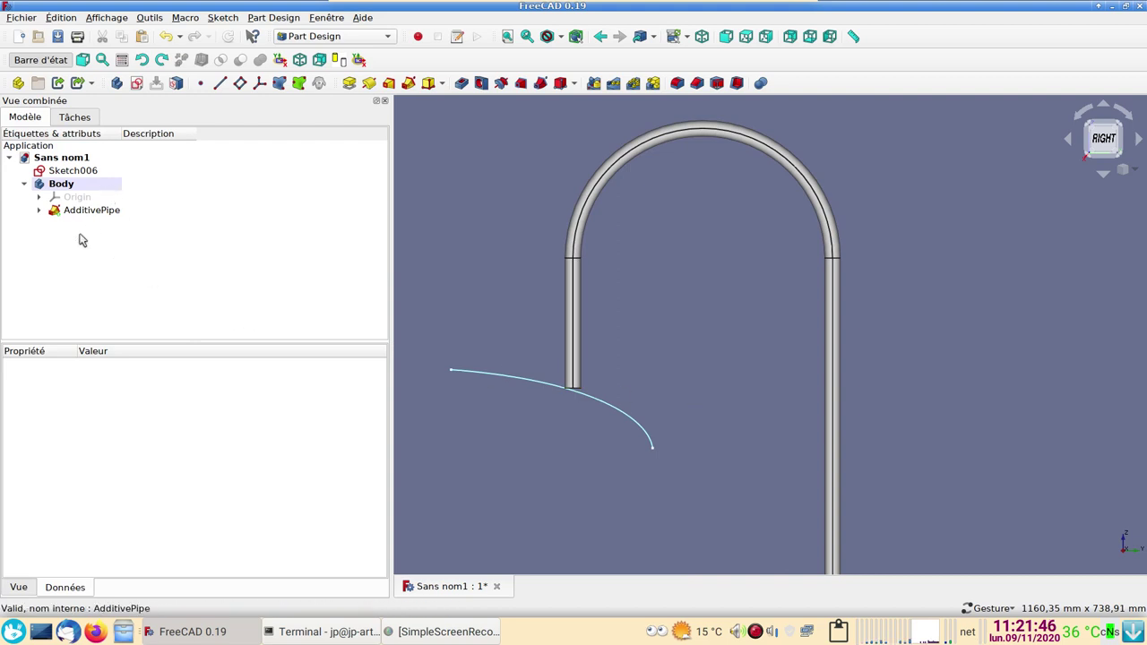
{"action": "scroll", "coordinate": [622, 367], "scroll_direction": "up", "scroll_amount": 1}
{"action": "mouse_move", "coordinate": [622, 367]}
{"action": "right_mouse_down"}
{"action": "mouse_move", "coordinate": [741, 368]}
{"action": "mouse_move", "coordinate": [660, 345]}
{"action": "right_mouse_up"}
{"action": "scroll", "coordinate": [758, 389], "scroll_direction": "up", "scroll_amount": 1}
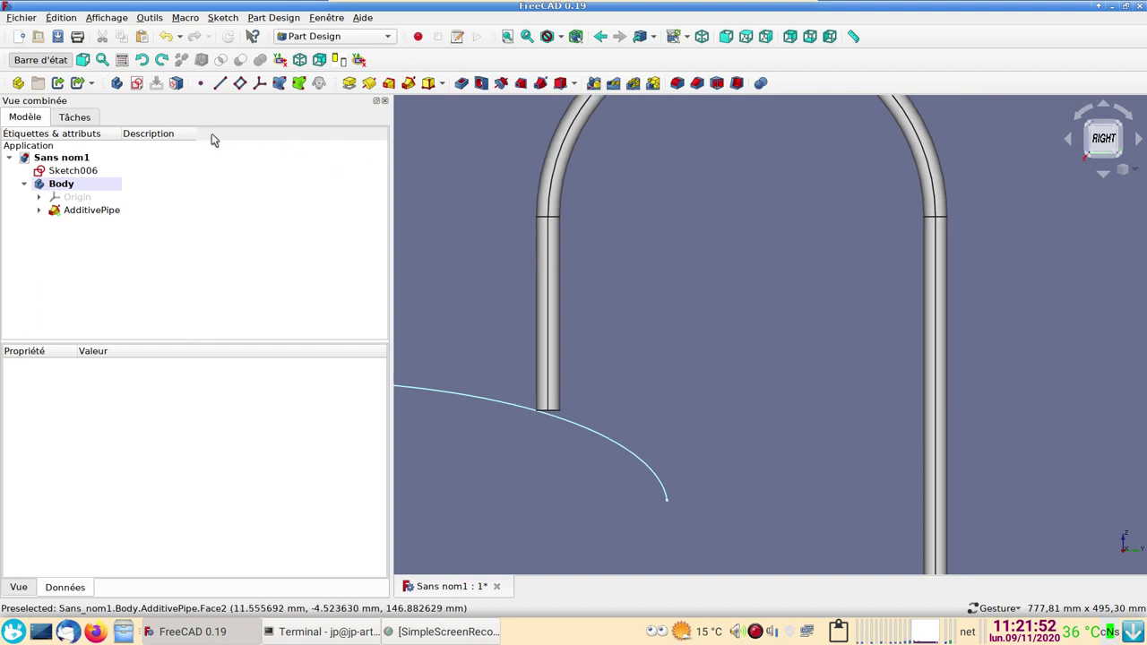
Open a YZ_Plane sketch referencing the tube's foot edge as external geometry
{"action": "left_click", "coordinate": [136, 83]}
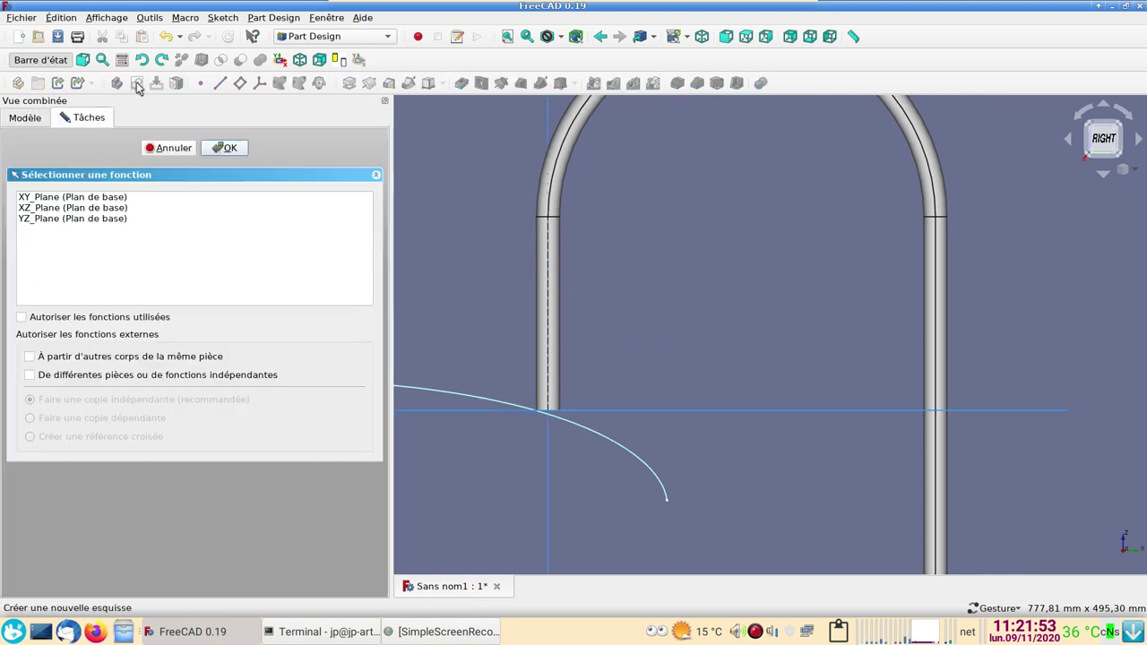
{"action": "left_click", "coordinate": [82, 220]}
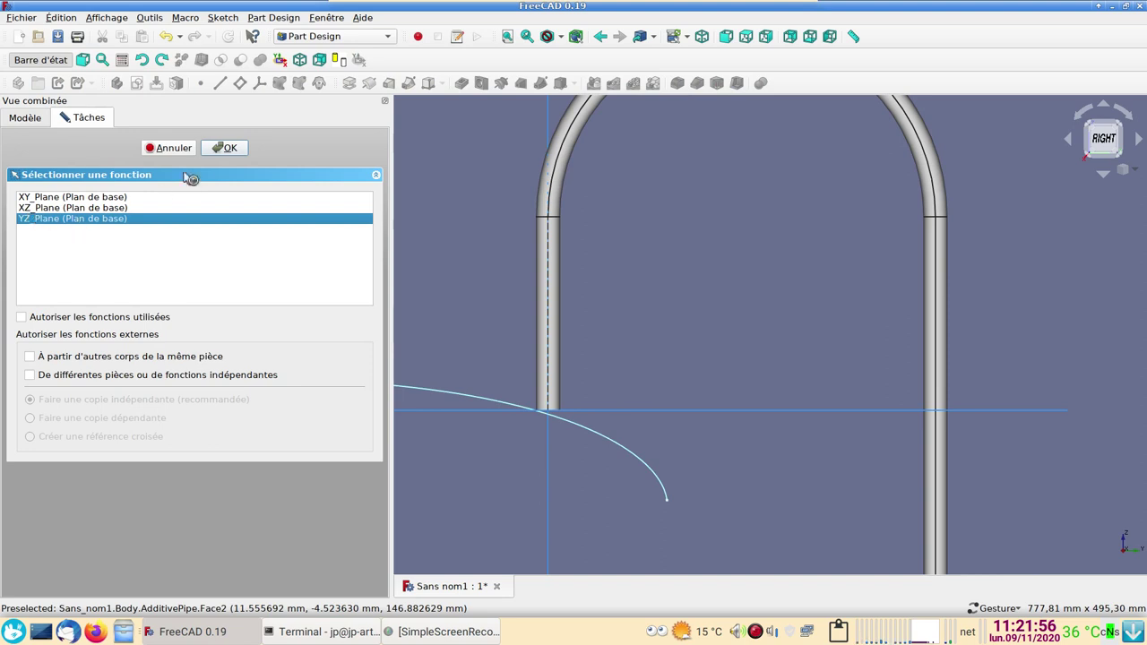
{"action": "left_click", "coordinate": [225, 147]}
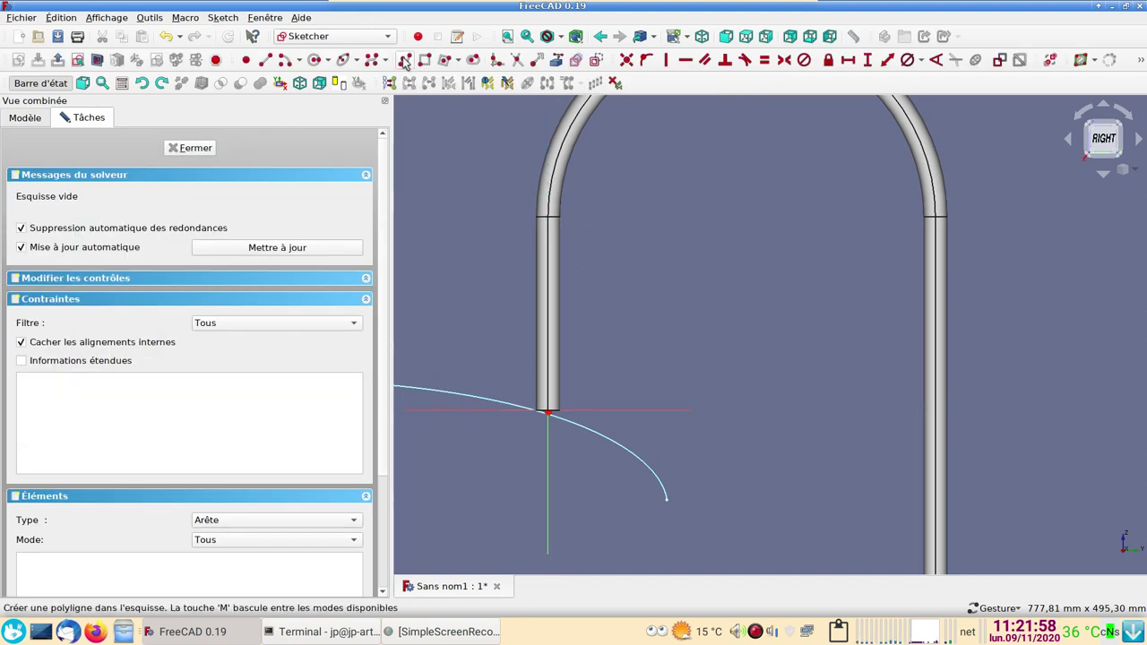
{"action": "left_click", "coordinate": [555, 60]}
{"action": "left_click", "coordinate": [547, 410]}
{"action": "left_click", "coordinate": [565, 411]}
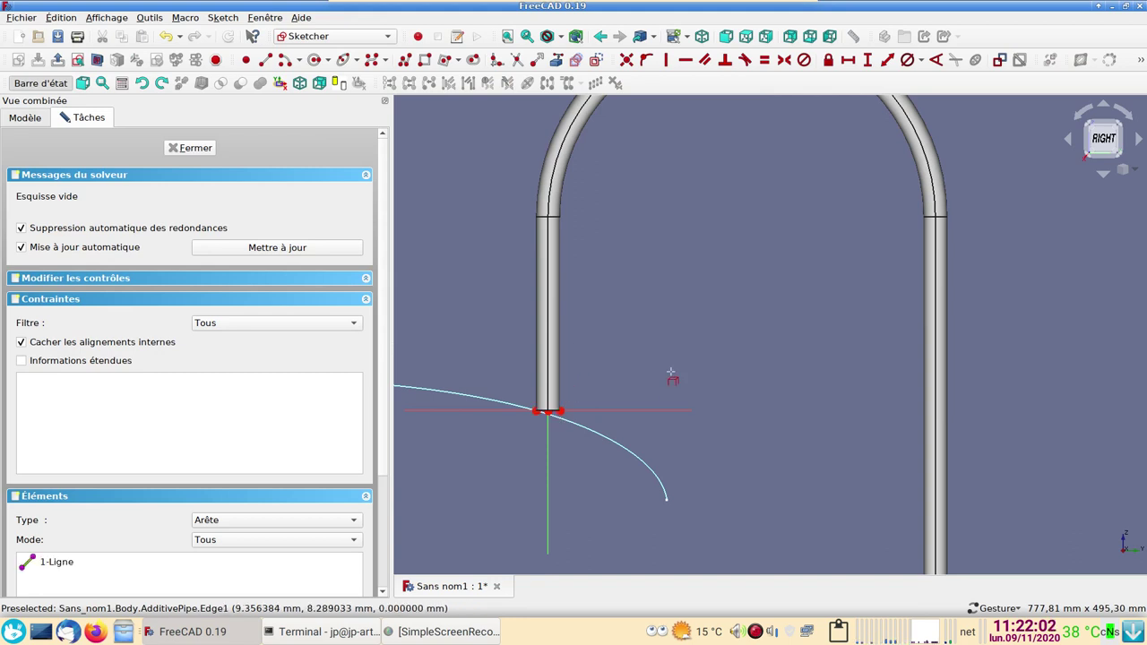
{"action": "scroll", "coordinate": [642, 340], "scroll_direction": "up", "scroll_amount": 2}
{"action": "scroll", "coordinate": [674, 302], "scroll_direction": "up", "scroll_amount": 2}
{"action": "scroll", "coordinate": [822, 307], "scroll_direction": "down", "scroll_amount": 2}
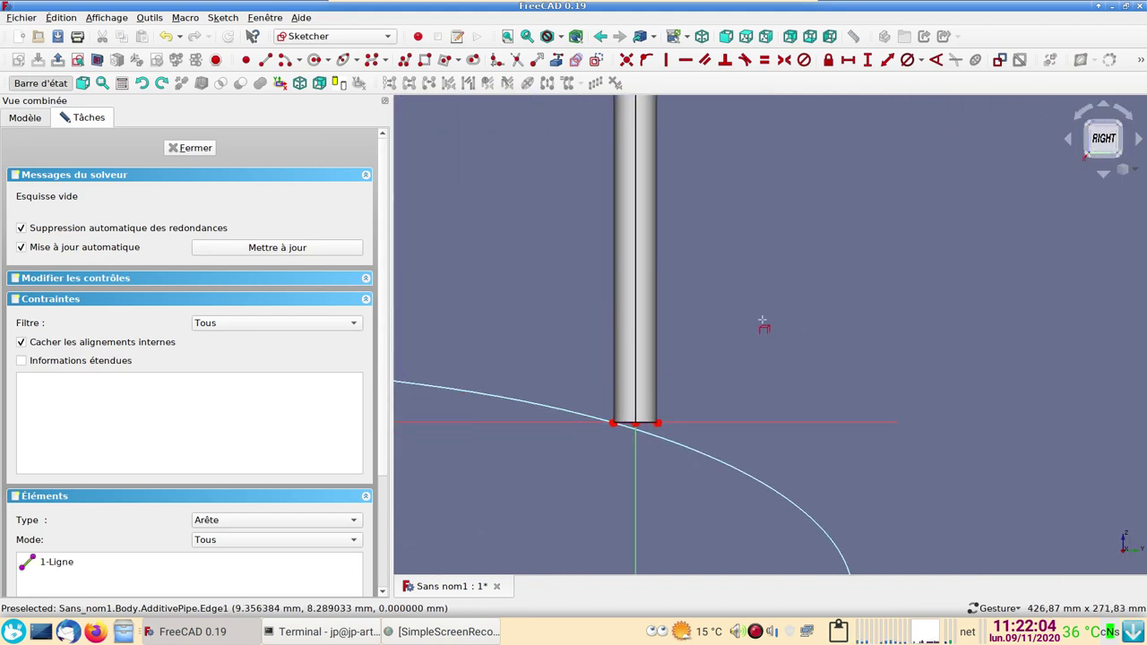
{"action": "right_click_drag", "start_coordinate": [762, 320], "coordinate": [786, 333]}
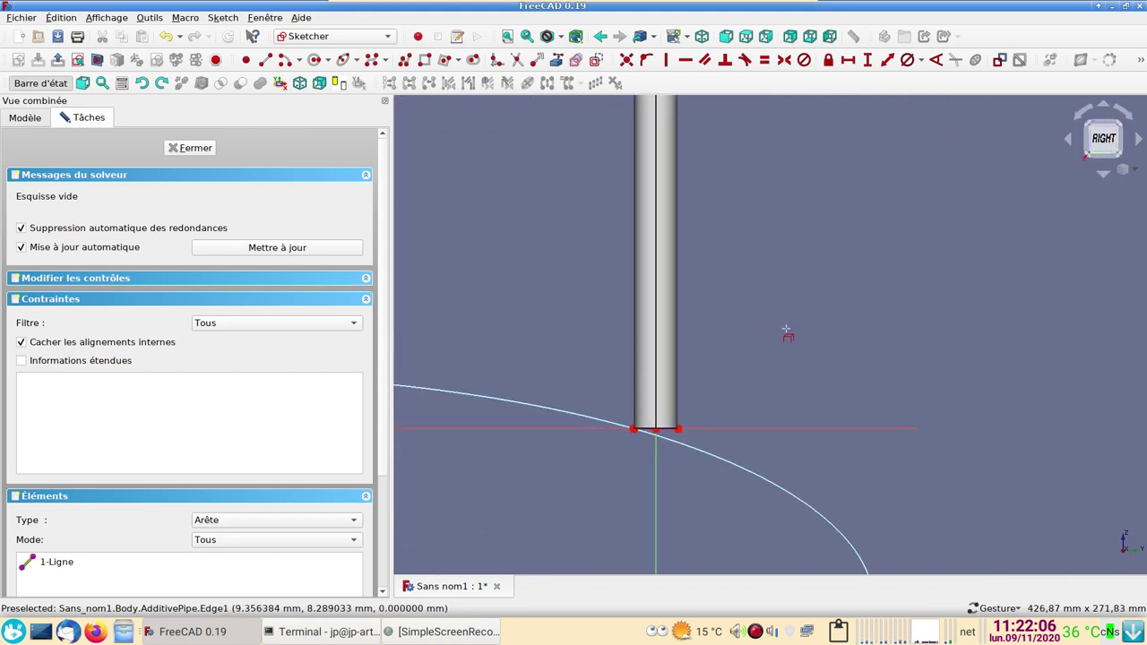
{"action": "key", "text": "q"}
{"action": "key", "text": "s"}
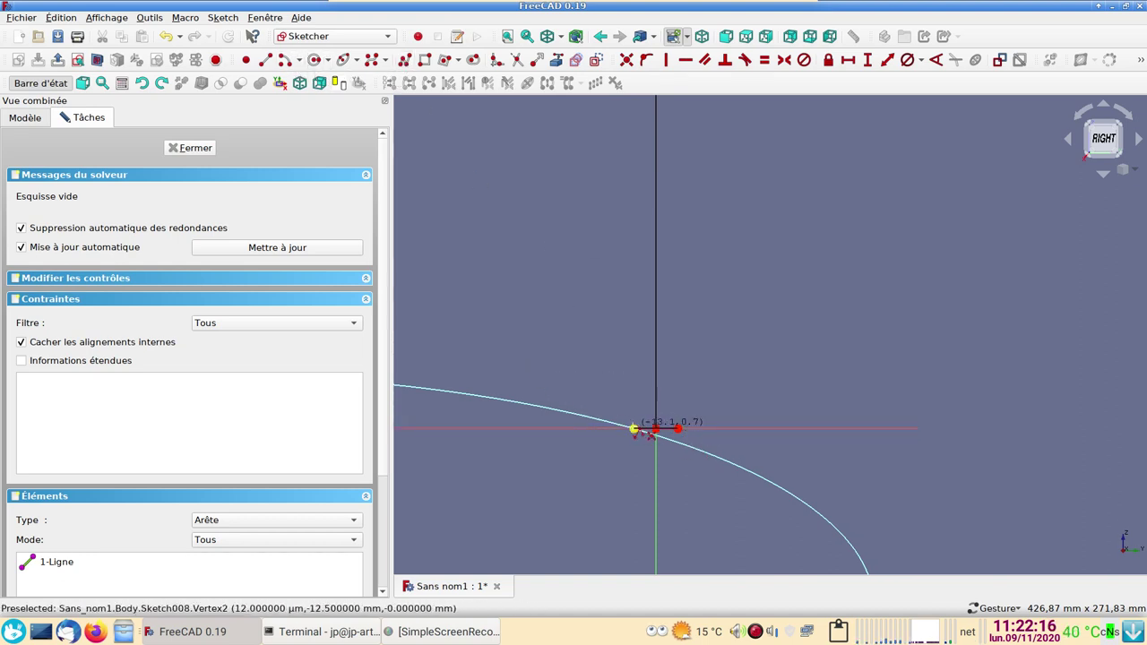
Draw a closed triangle on the foot edge, discarding a stray extra line
{"action": "left_click", "coordinate": [634, 428]}
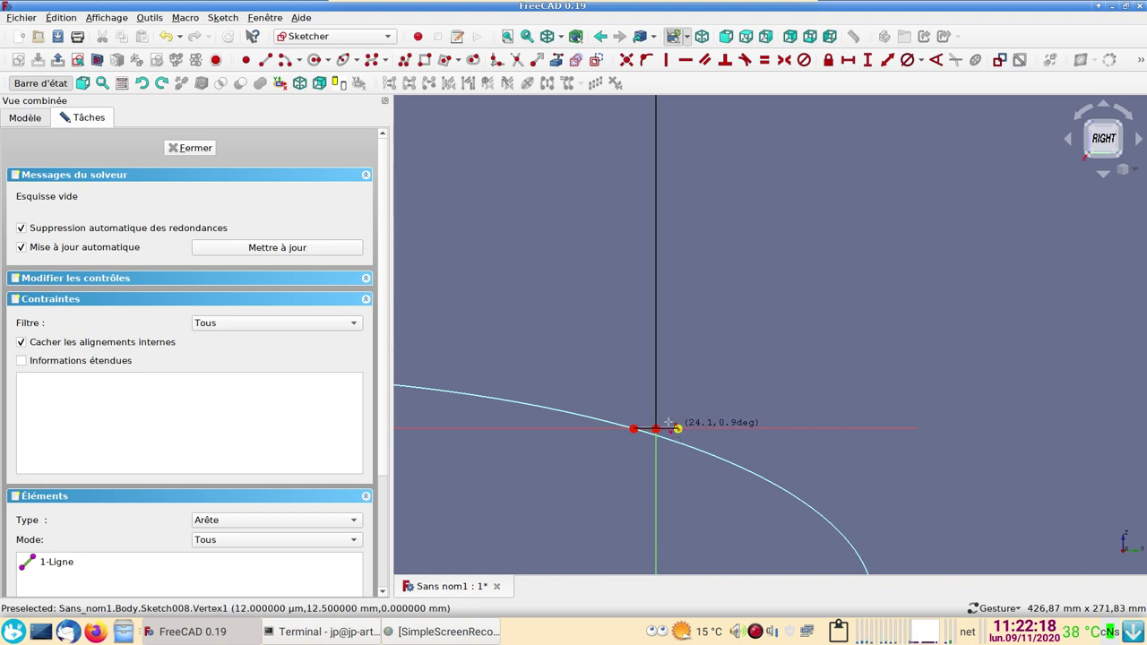
{"action": "left_click", "coordinate": [676, 428]}
{"action": "left_click", "coordinate": [629, 412]}
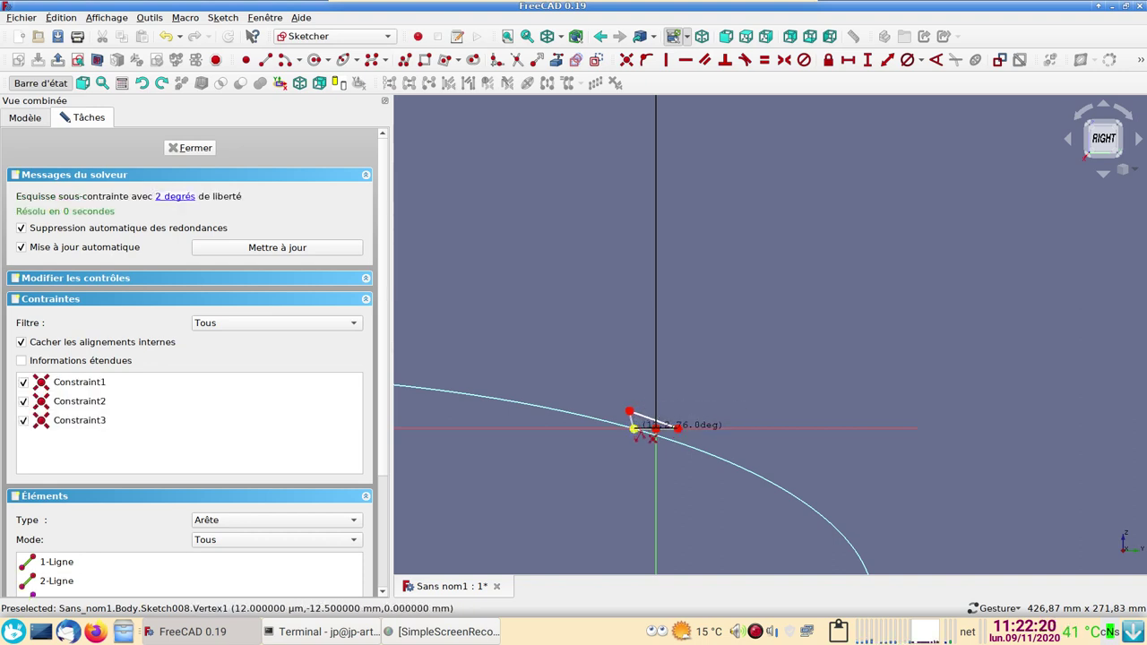
{"action": "left_click", "coordinate": [634, 429]}
{"action": "scroll", "coordinate": [557, 363], "scroll_direction": "up", "scroll_amount": 2}
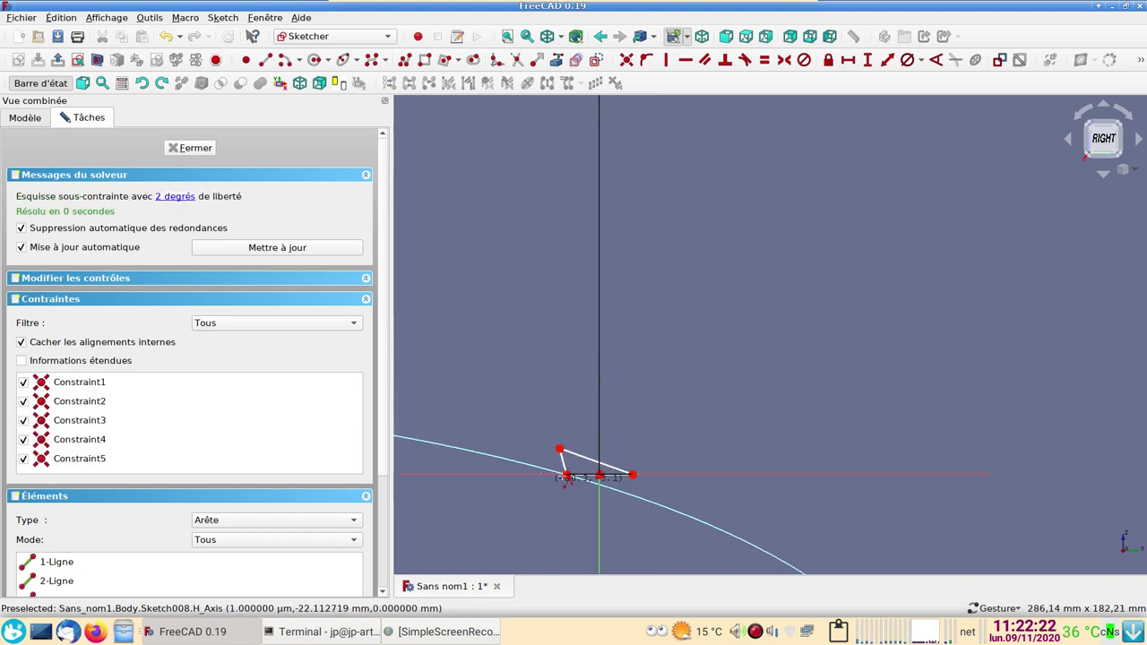
{"action": "left_click", "coordinate": [561, 453]}
{"action": "key", "text": "Escape"}
{"action": "key", "text": "Escape"}
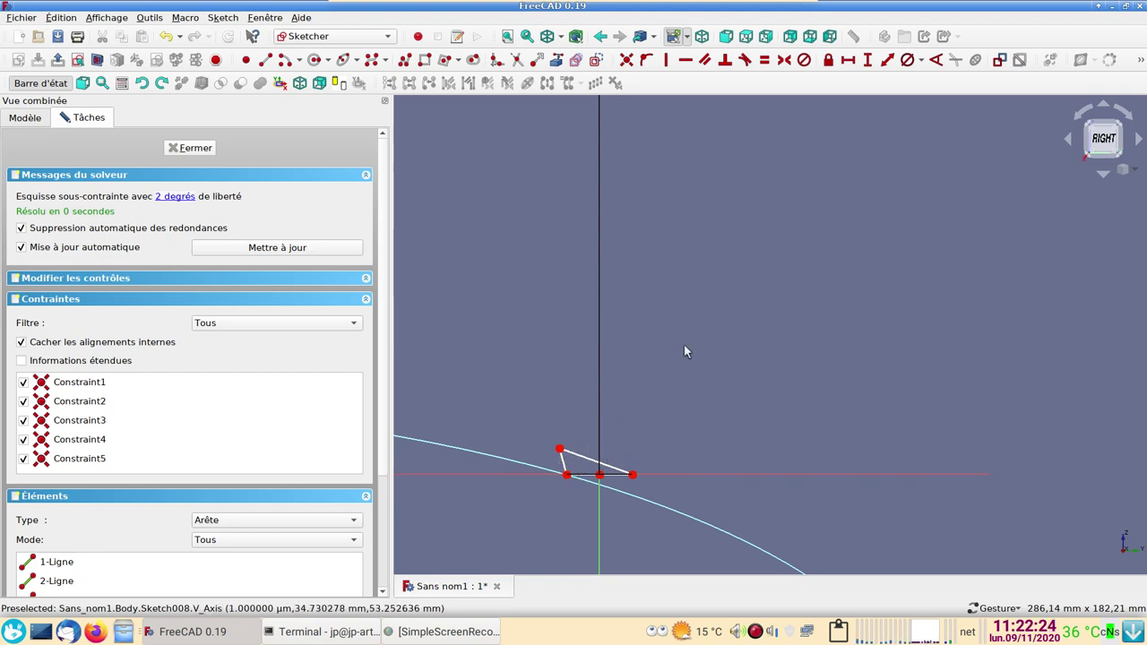
{"action": "right_click", "coordinate": [540, 384]}
{"action": "left_click", "coordinate": [540, 415]}
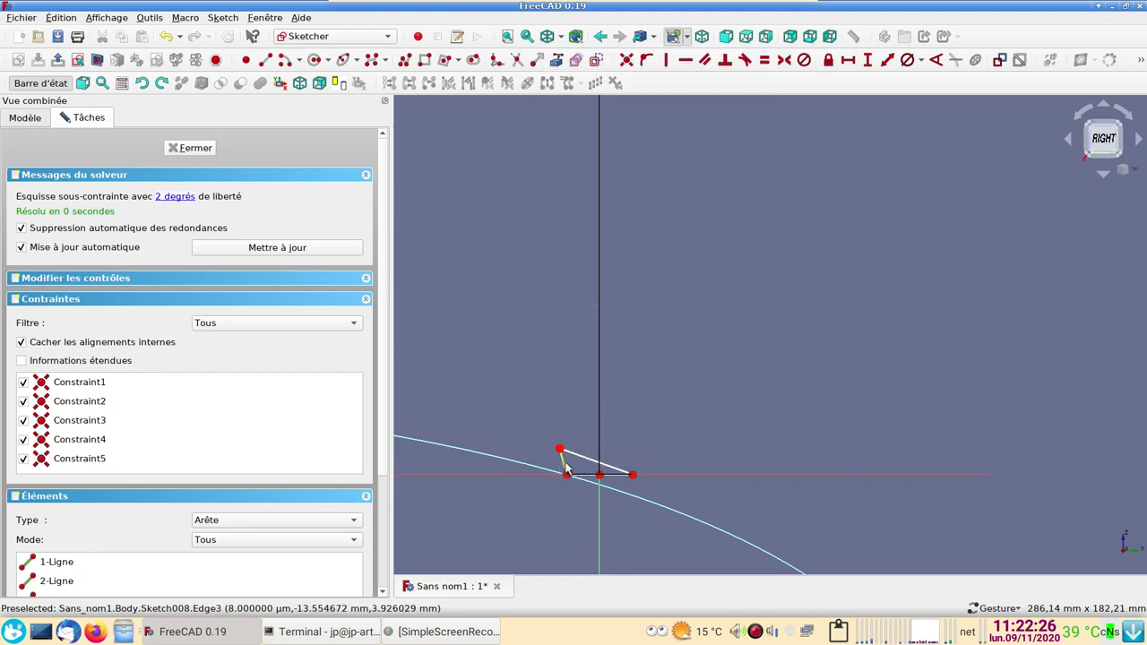
Make the triangle's left edge vertical and set 17° between its sloped and bottom edges
{"action": "left_click", "coordinate": [564, 463]}
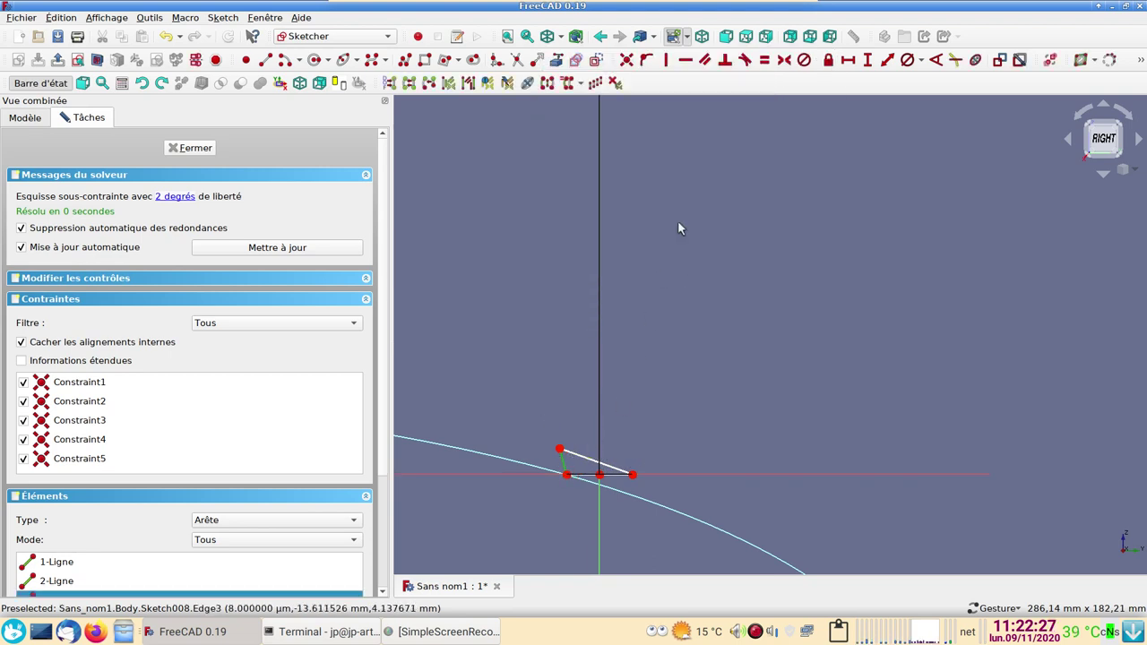
{"action": "left_click", "coordinate": [666, 59]}
{"action": "left_click_drag", "start_coordinate": [567, 450], "coordinate": [567, 456]}
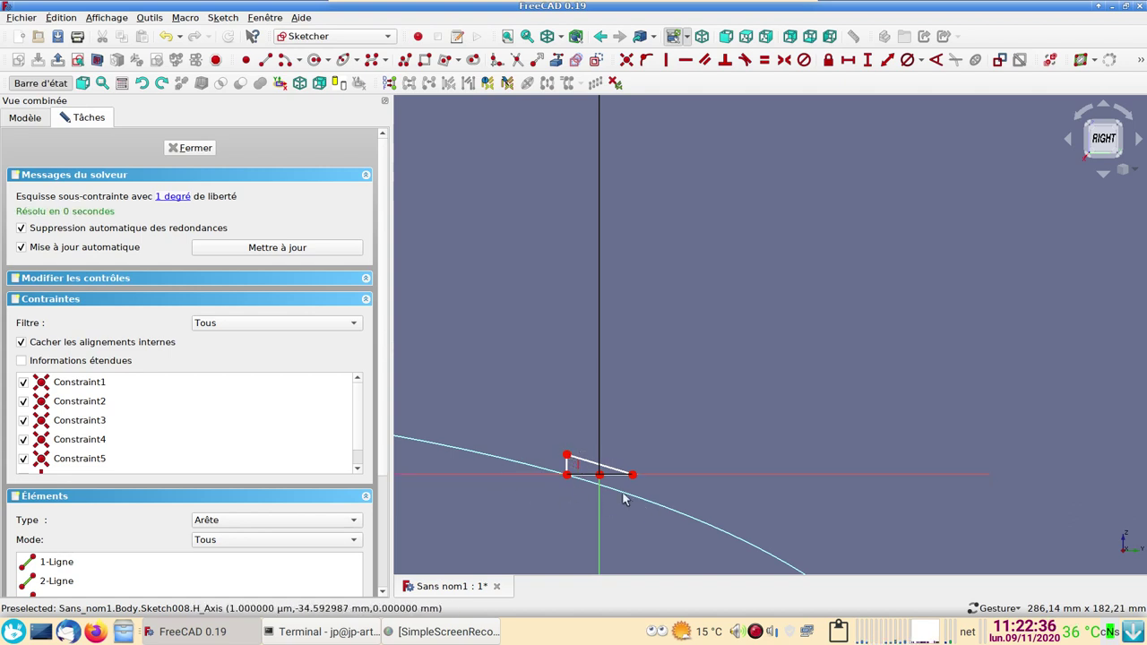
{"action": "left_click", "coordinate": [609, 468]}
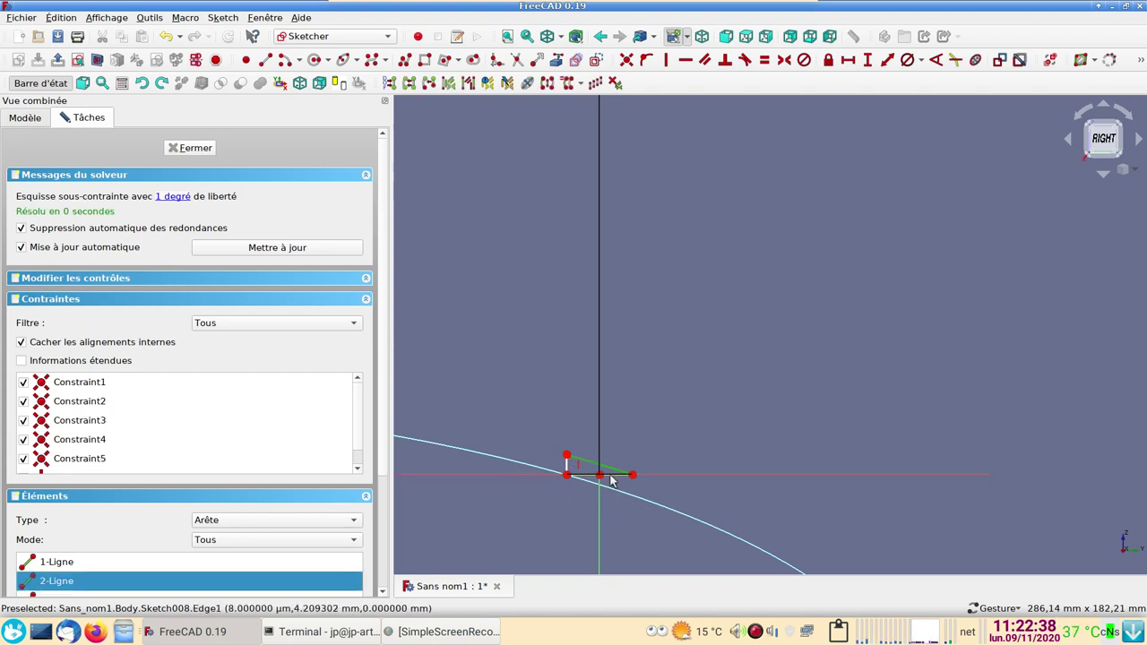
{"action": "left_click", "coordinate": [602, 475]}
{"action": "left_click", "coordinate": [936, 60]}
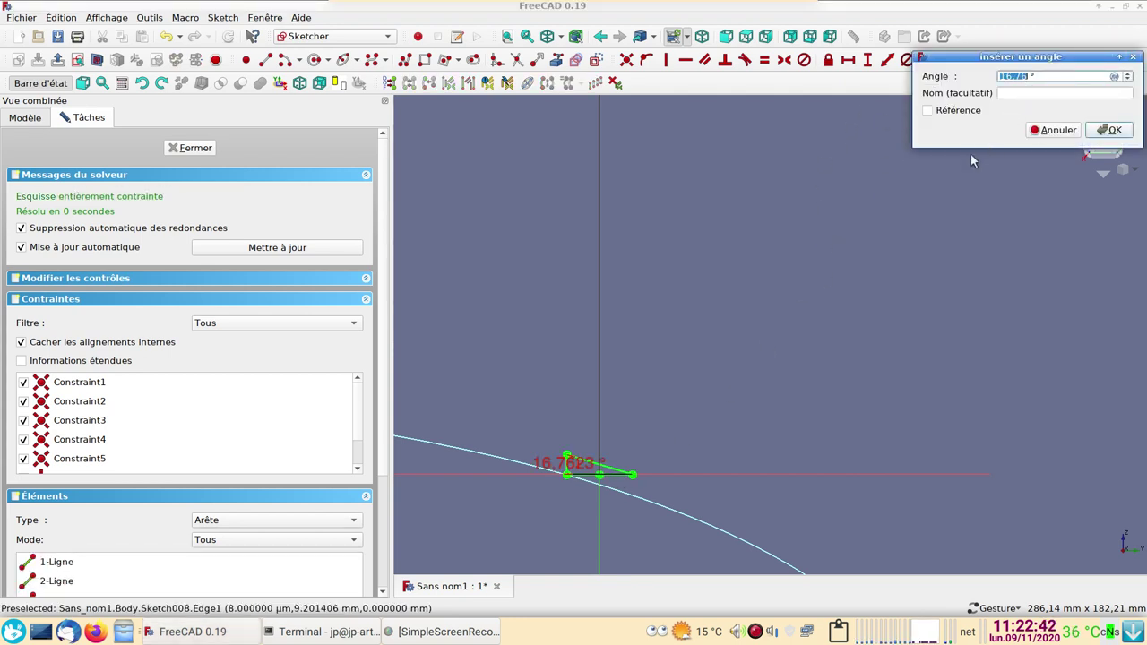
{"action": "type", "text": "17"}
{"action": "key", "text": "Return"}
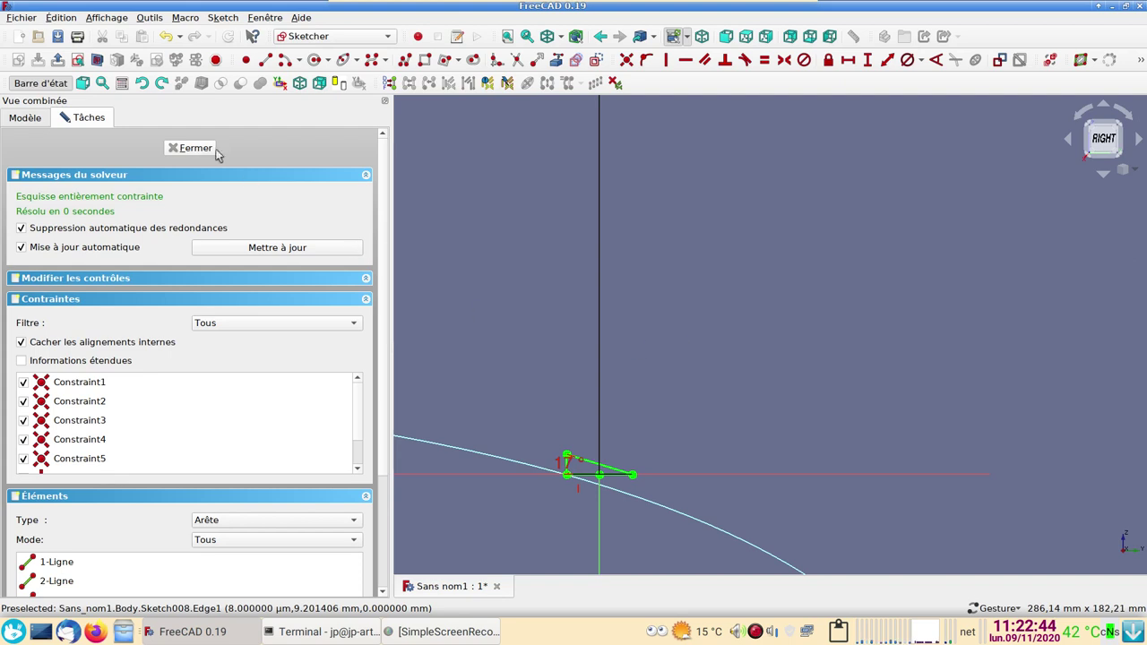
Pocket the triangle sketch Through all, symmetric to plane, trimming the left foot at an angle
{"action": "left_click", "coordinate": [197, 148]}
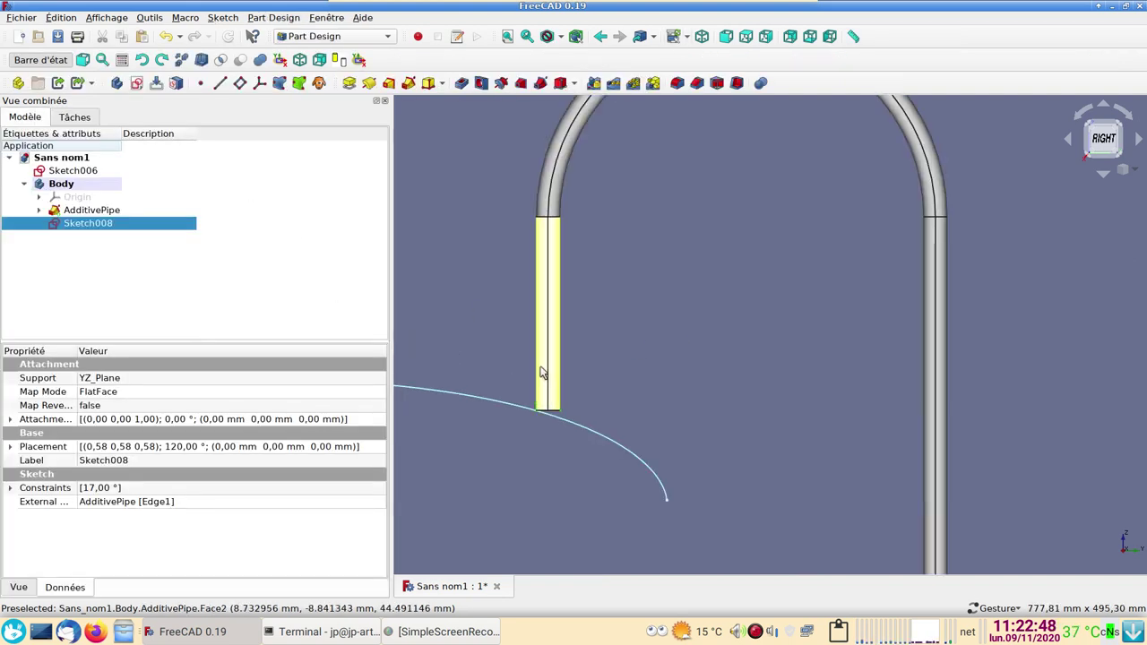
{"action": "left_click", "coordinate": [462, 84]}
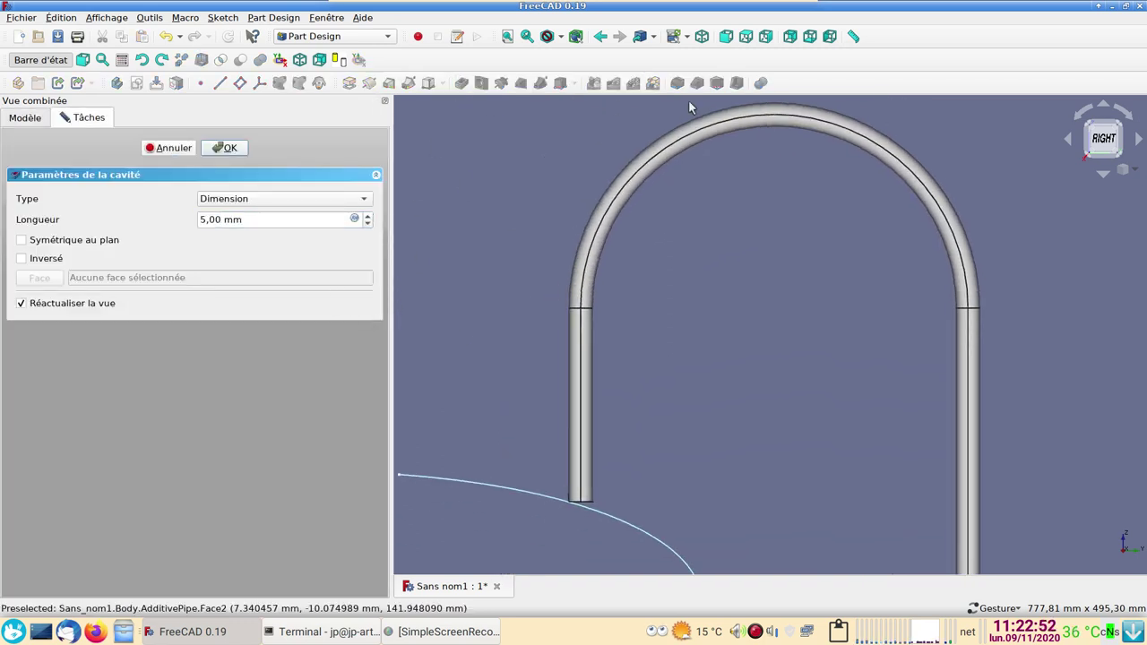
{"action": "right_click_drag", "start_coordinate": [570, 324], "coordinate": [686, 97]}
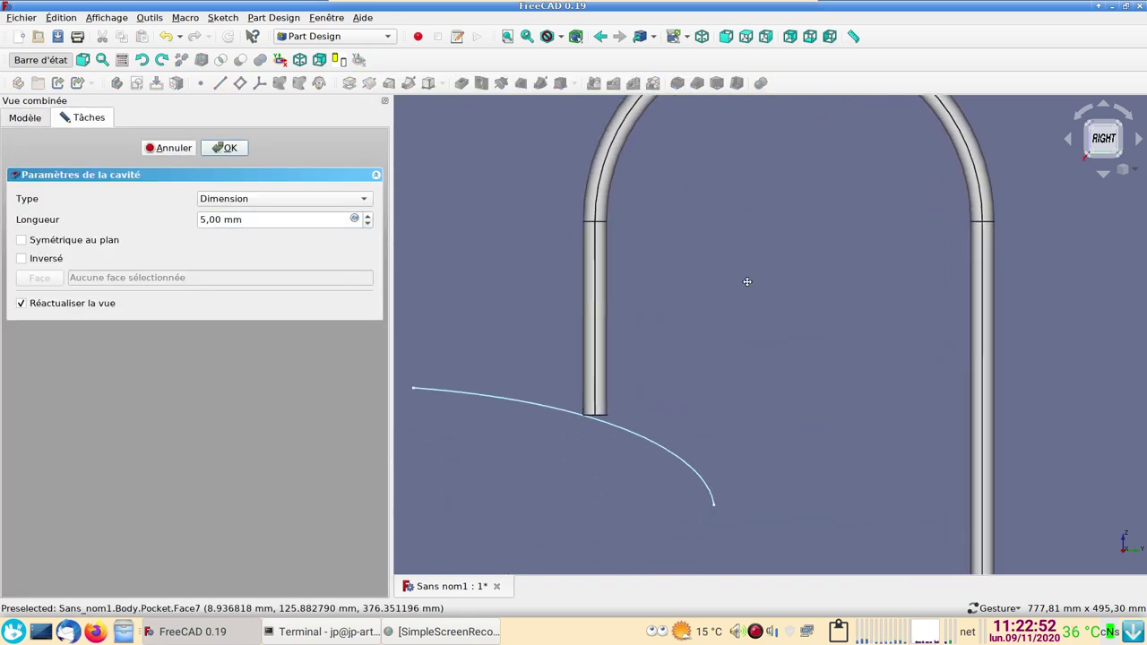
{"action": "left_click", "coordinate": [251, 204]}
{"action": "left_click", "coordinate": [253, 218]}
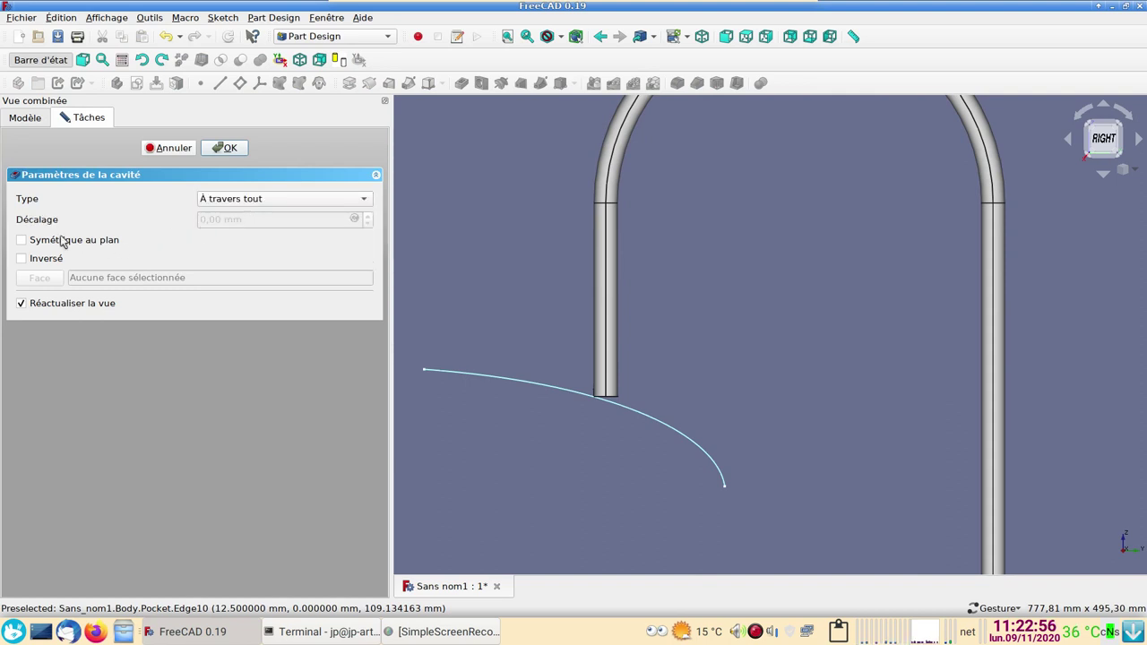
{"action": "left_click", "coordinate": [62, 242]}
{"action": "left_click", "coordinate": [225, 148]}
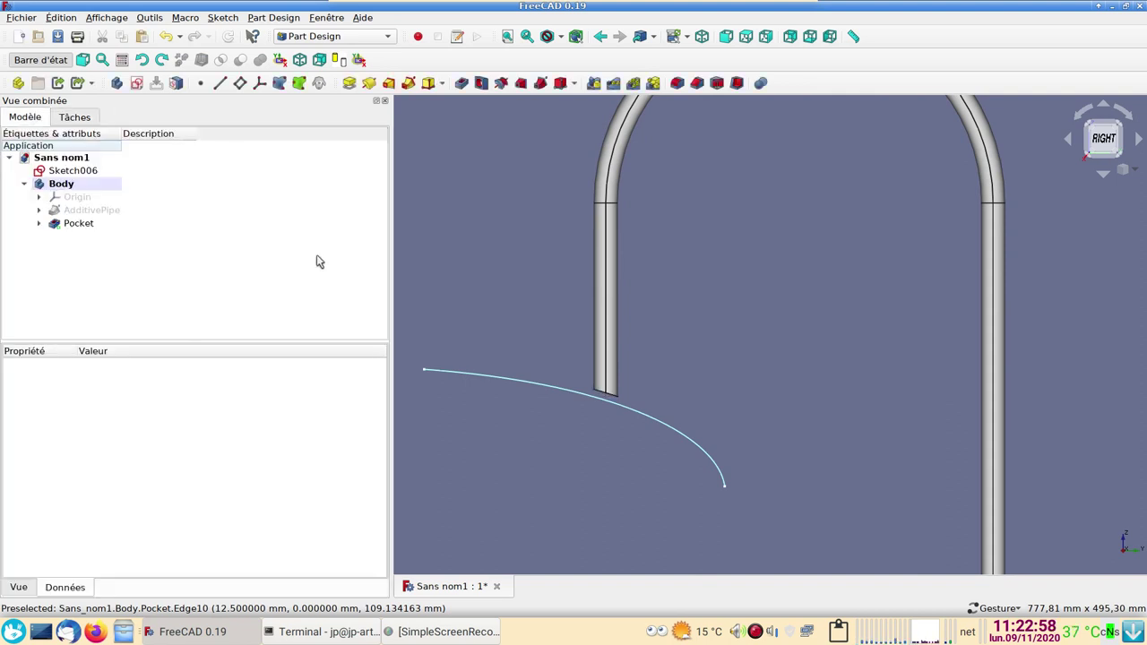
{"action": "scroll", "coordinate": [556, 374], "scroll_direction": "down", "scroll_amount": 3}
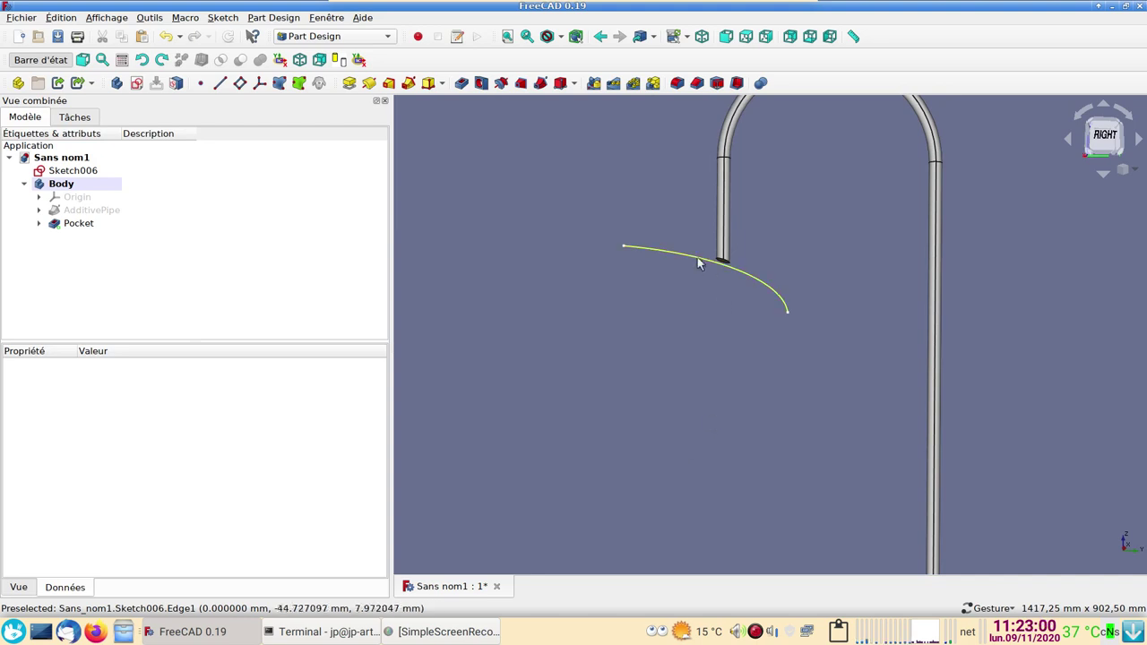
{"action": "scroll", "coordinate": [690, 391], "scroll_direction": "up", "scroll_amount": 2}
{"action": "right_click_drag", "start_coordinate": [693, 353], "coordinate": [704, 453]}
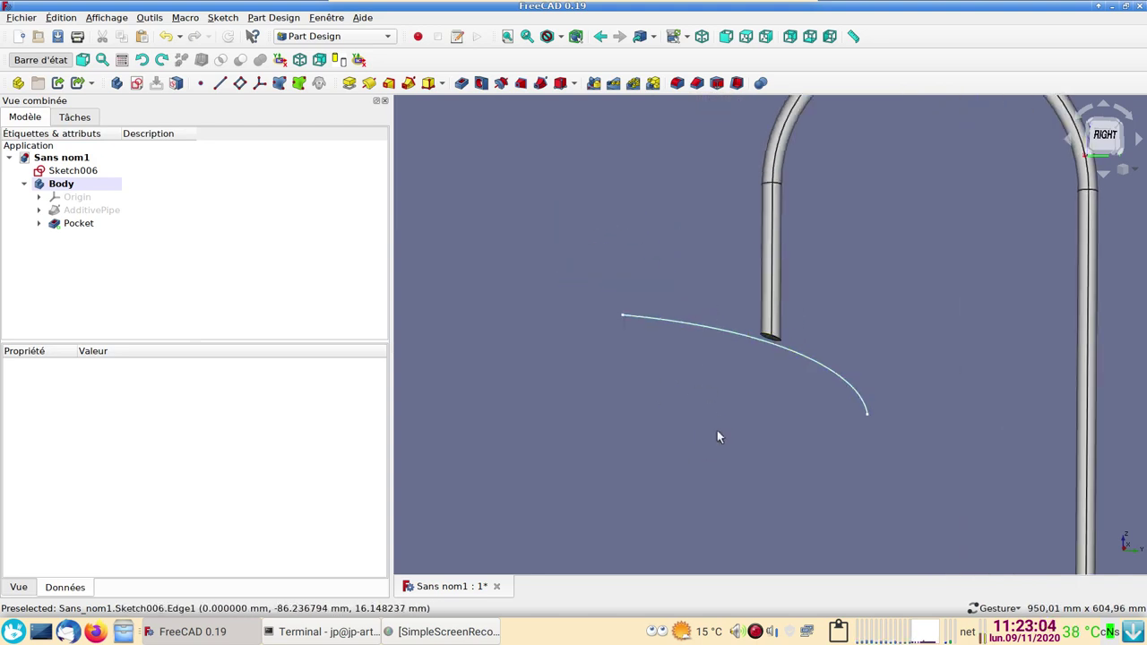
{"action": "mouse_move", "coordinate": [720, 433]}
{"action": "left_mouse_down"}
{"action": "mouse_move", "coordinate": [863, 393]}
{"action": "mouse_move", "coordinate": [807, 374]}
{"action": "mouse_move", "coordinate": [890, 400]}
{"action": "left_mouse_up"}
{"action": "scroll", "coordinate": [762, 412], "scroll_direction": "up", "scroll_amount": 2}
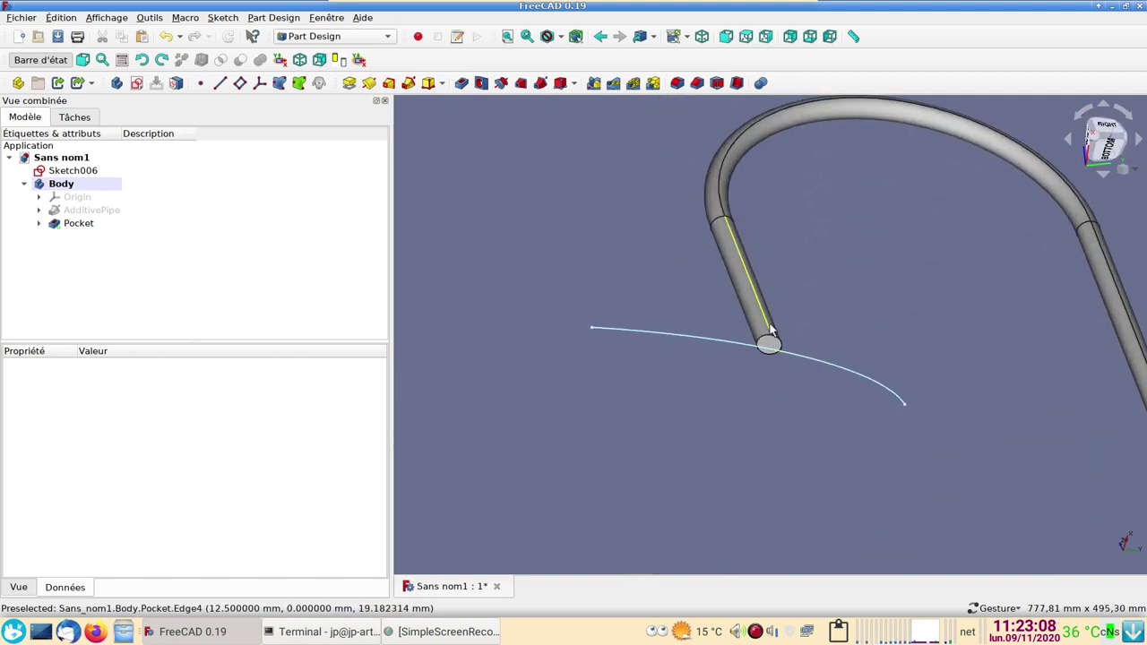
{"action": "scroll", "coordinate": [792, 415], "scroll_direction": "up", "scroll_amount": 1}
{"action": "right_click_drag", "start_coordinate": [792, 415], "coordinate": [745, 430]}
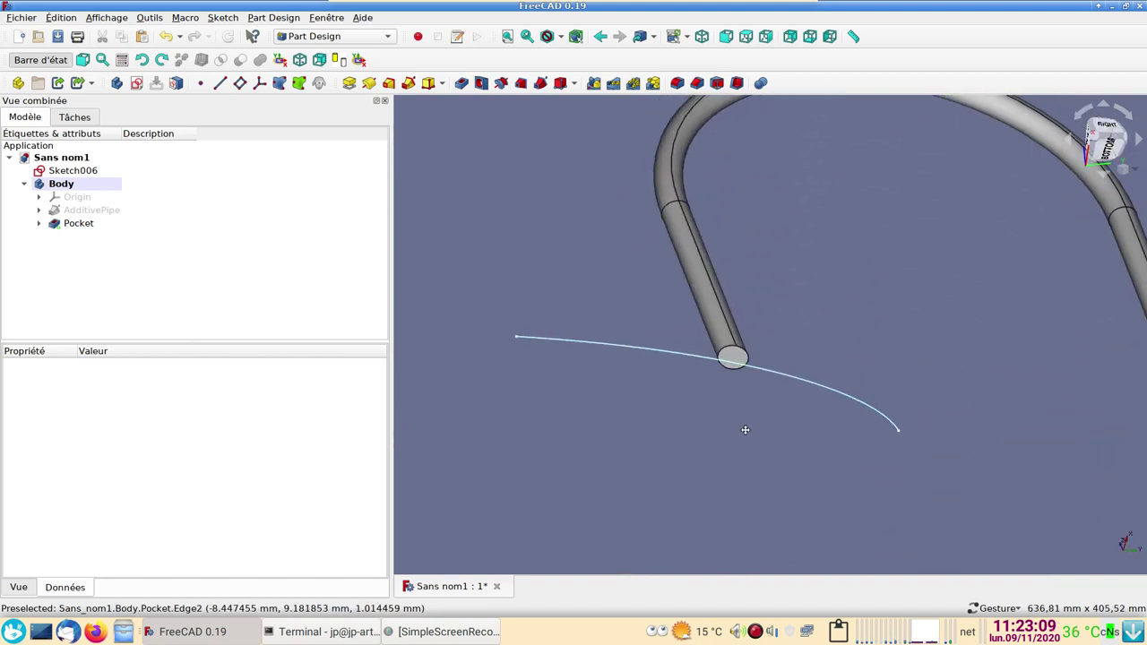
{"action": "left_click", "coordinate": [725, 359]}
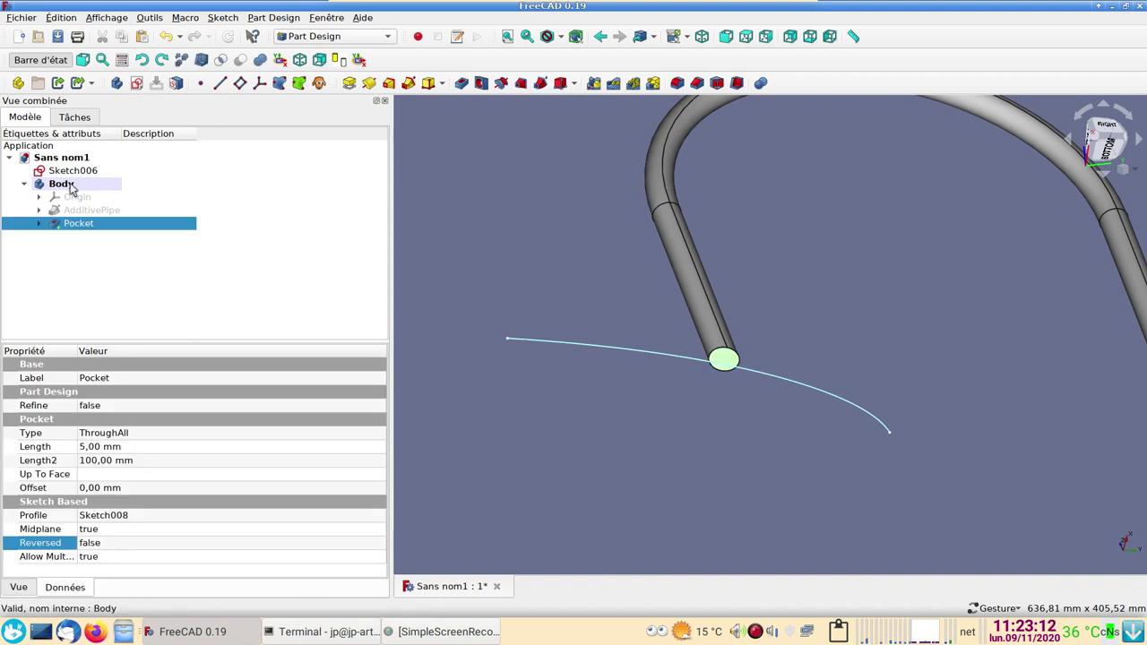
Start a new sketch on the tube's cut end and import its circular edge as external geometry
{"action": "left_click", "coordinate": [137, 83]}
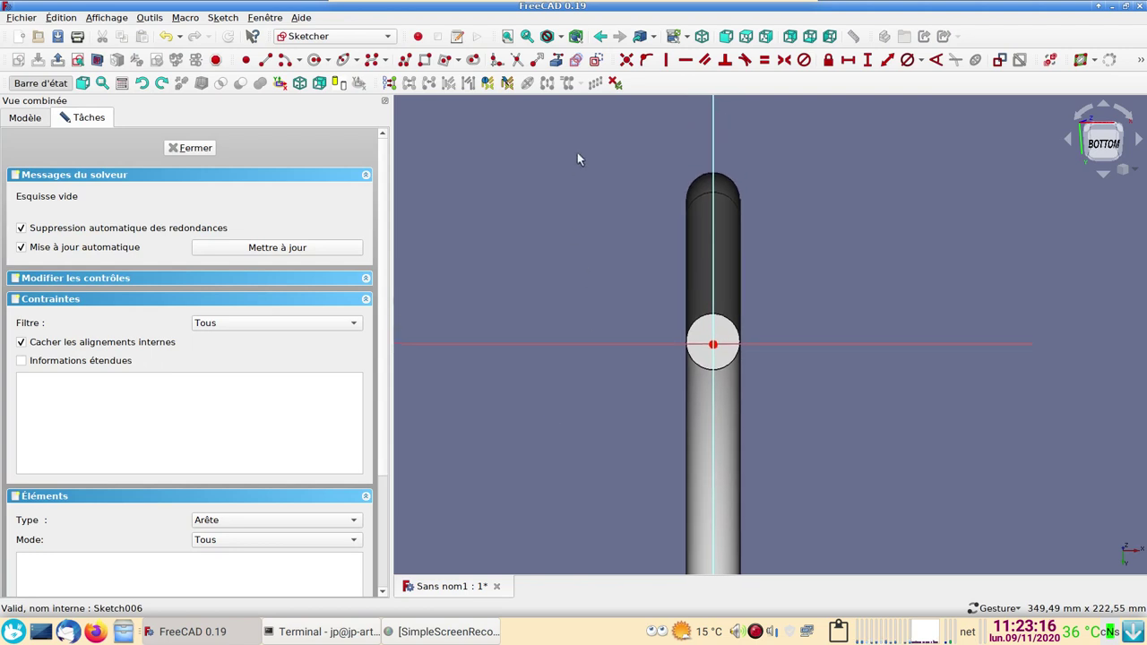
{"action": "left_click", "coordinate": [555, 60]}
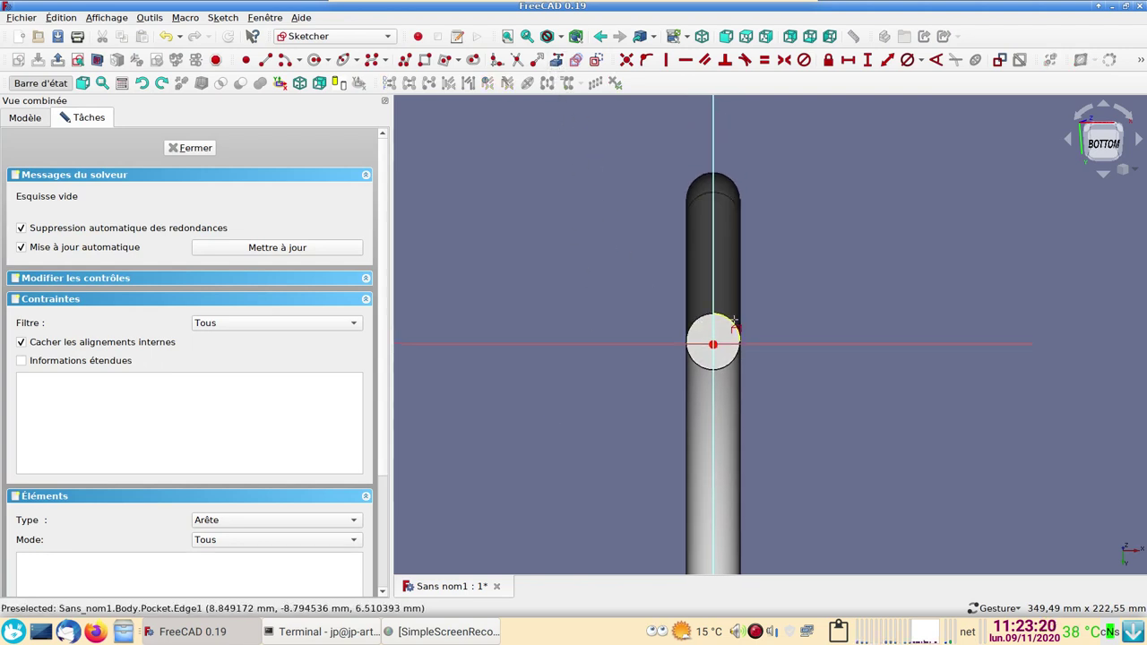
{"action": "left_click", "coordinate": [733, 321]}
{"action": "scroll", "coordinate": [811, 296], "scroll_direction": "up", "scroll_amount": 3}
{"action": "scroll", "coordinate": [804, 281], "scroll_direction": "up", "scroll_amount": 1}
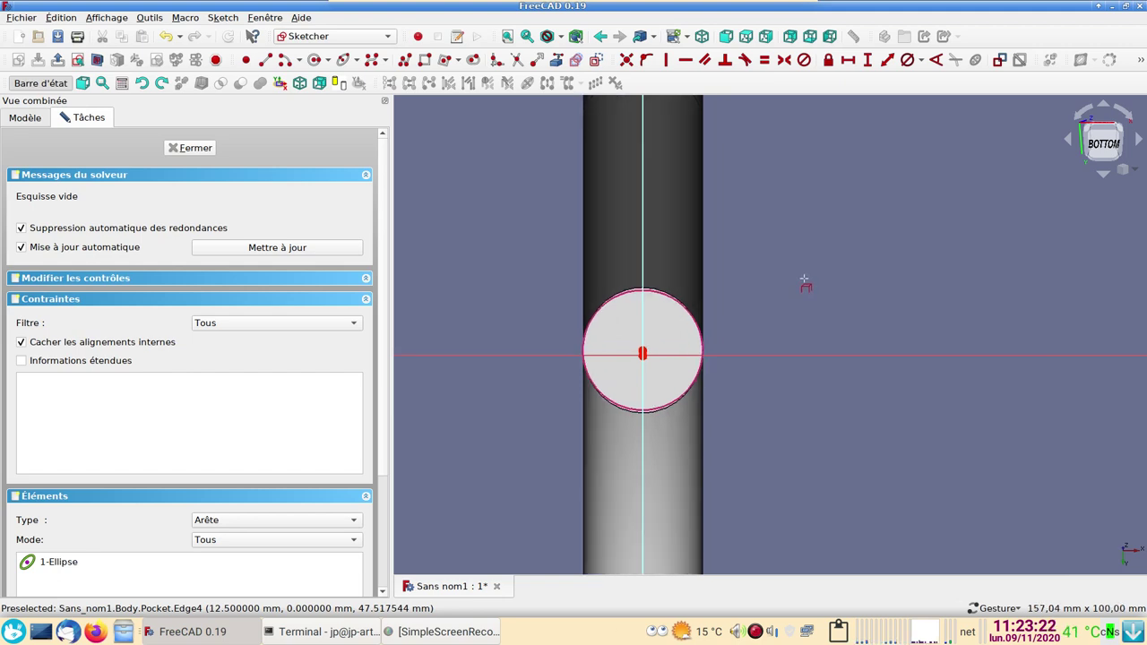
Draw a rectangle around the circle and select two of its opposite corners
{"action": "left_click", "coordinate": [427, 60]}
{"action": "scroll", "coordinate": [526, 285], "scroll_direction": "down", "scroll_amount": 3}
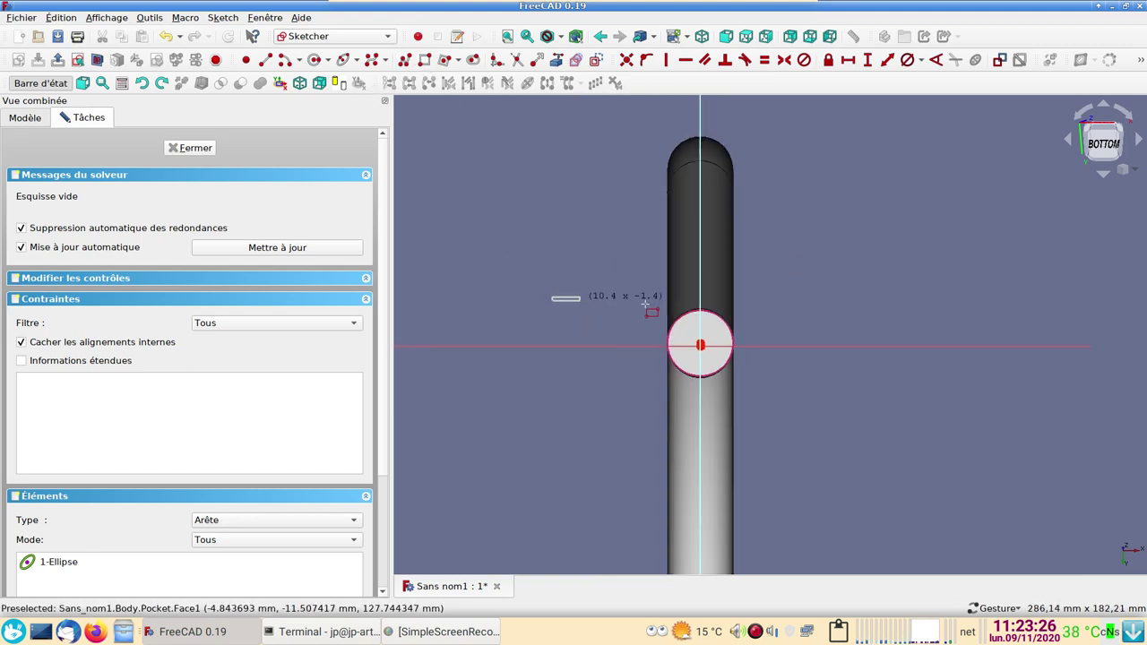
{"action": "left_click", "coordinate": [848, 407]}
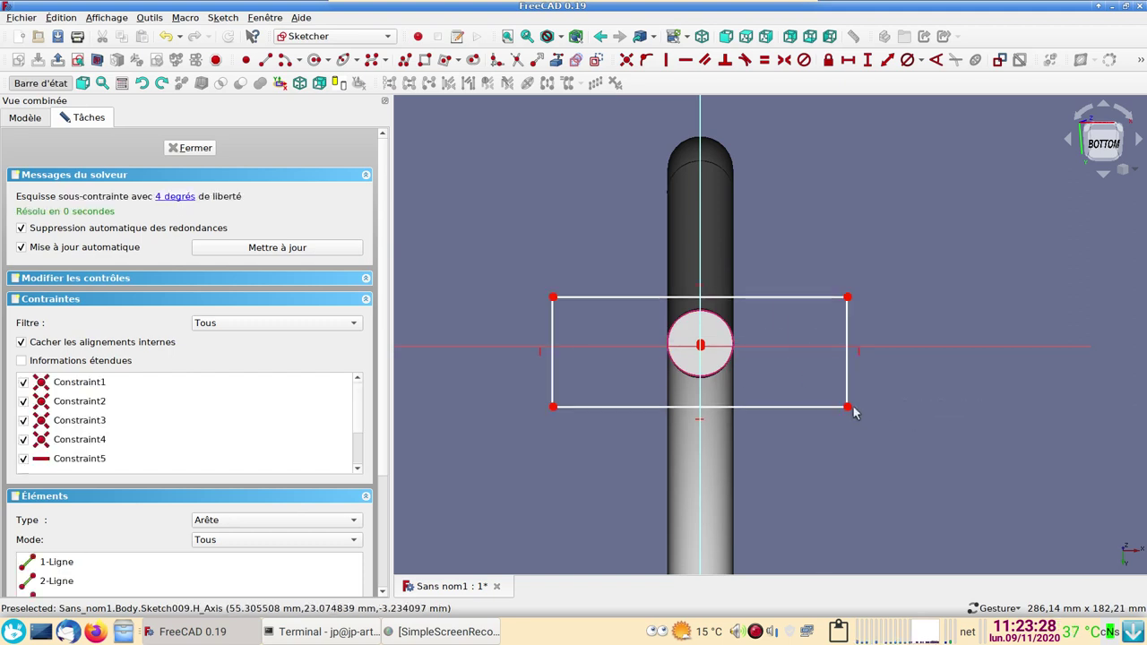
{"action": "left_click", "coordinate": [848, 407]}
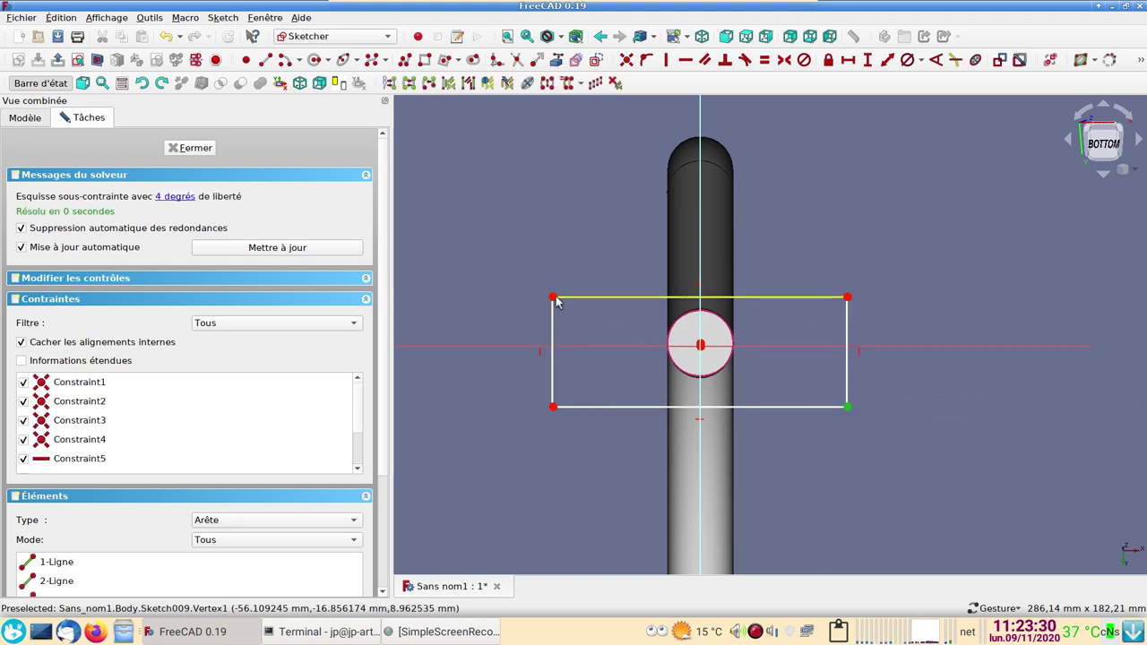
{"action": "left_click", "coordinate": [553, 297]}
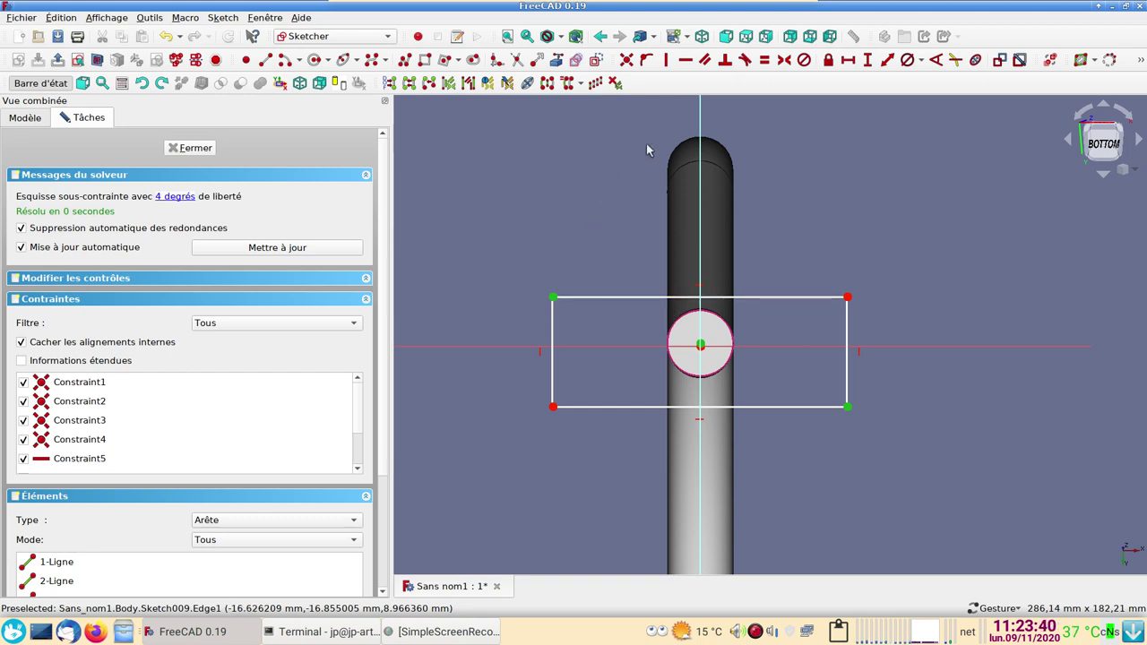
Make the rectangle symmetric about the origin and give its top edge a 100 mm width
{"action": "left_click", "coordinate": [784, 59]}
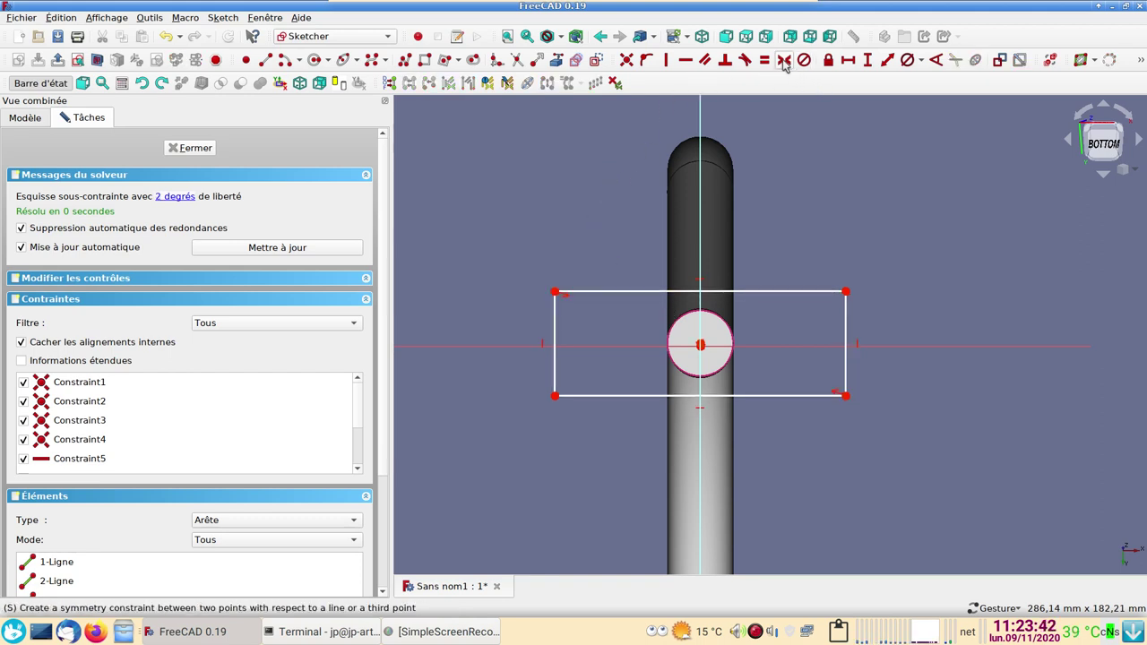
{"action": "left_click", "coordinate": [848, 59]}
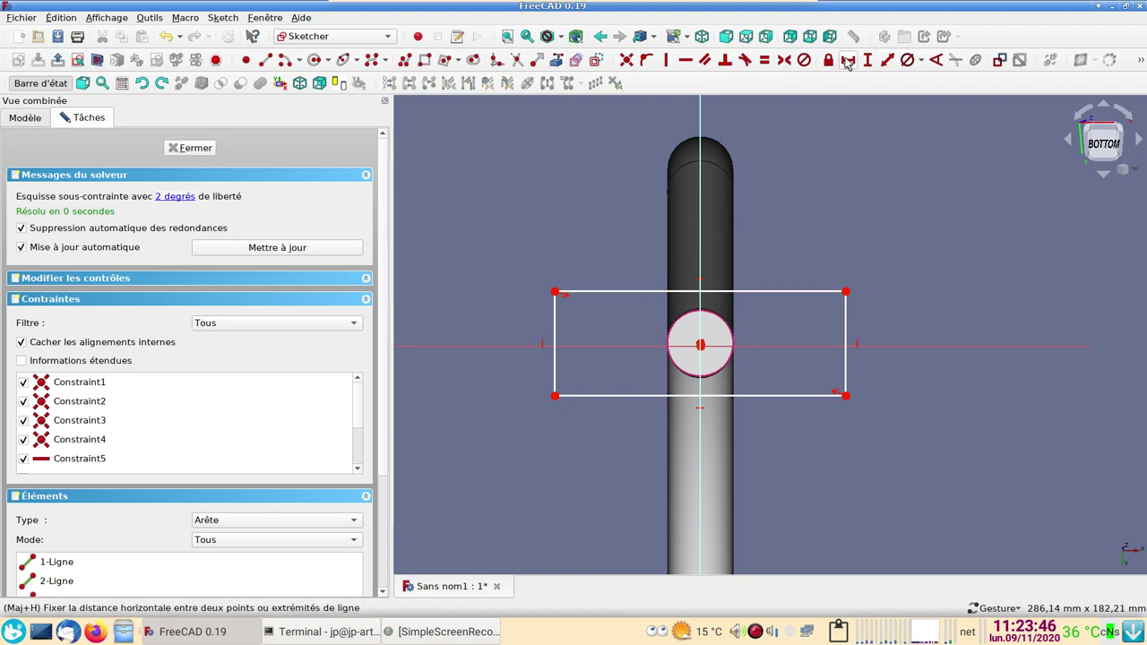
{"action": "left_click", "coordinate": [792, 293]}
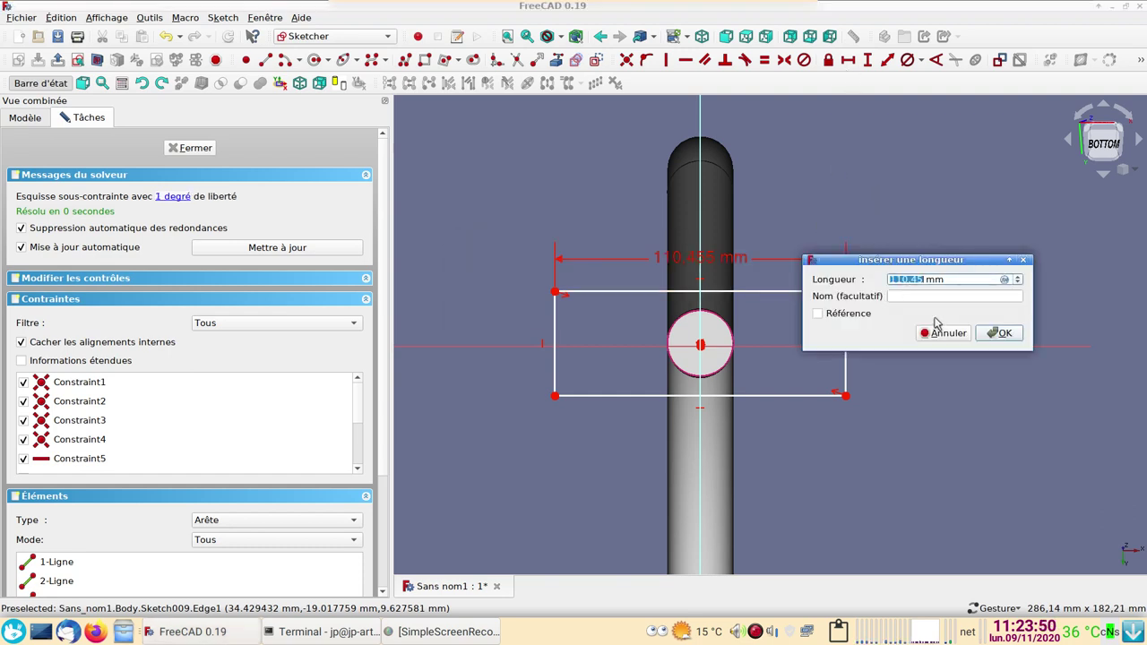
{"action": "type", "text": "11"}
{"action": "left_click", "coordinate": [1003, 333]}
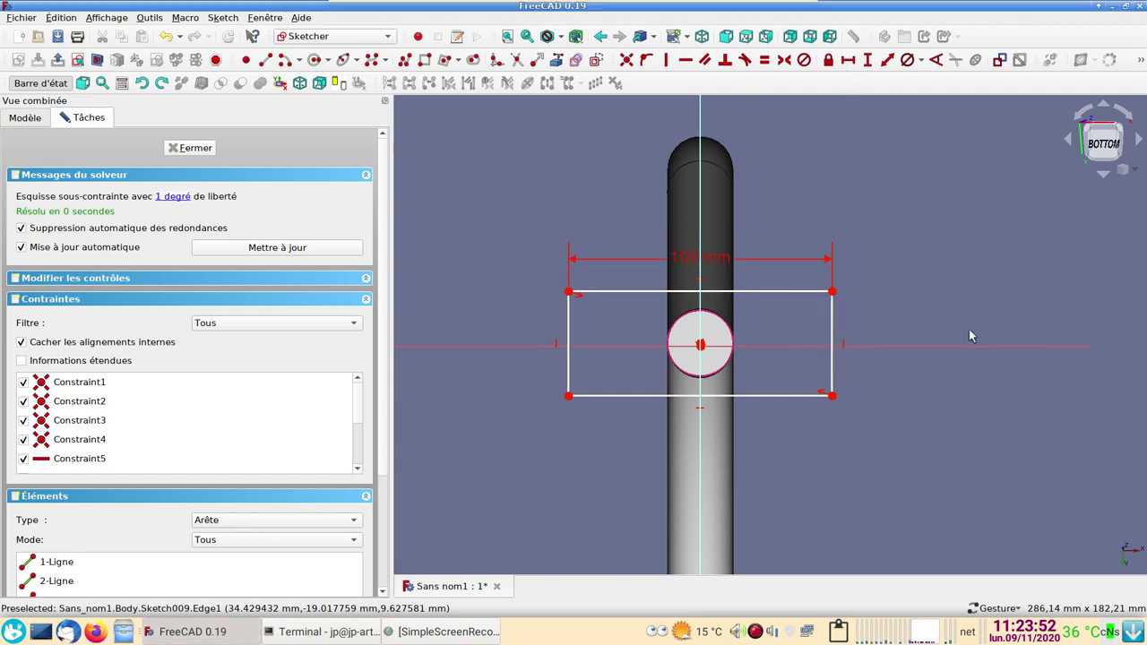
Constrain the rectangle's right edge to a 40 mm vertical height
{"action": "left_click", "coordinate": [833, 332]}
{"action": "type", "text": "4"}
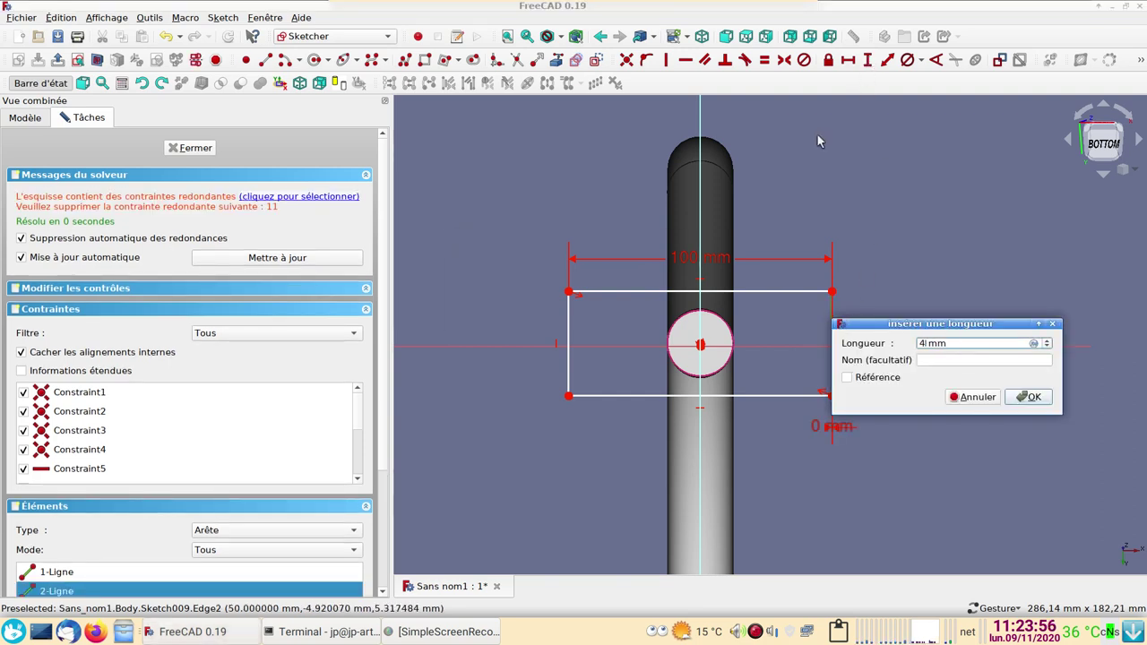
{"action": "type", "text": "0"}
{"action": "key", "text": "Return"}
{"action": "left_click", "coordinate": [692, 305]}
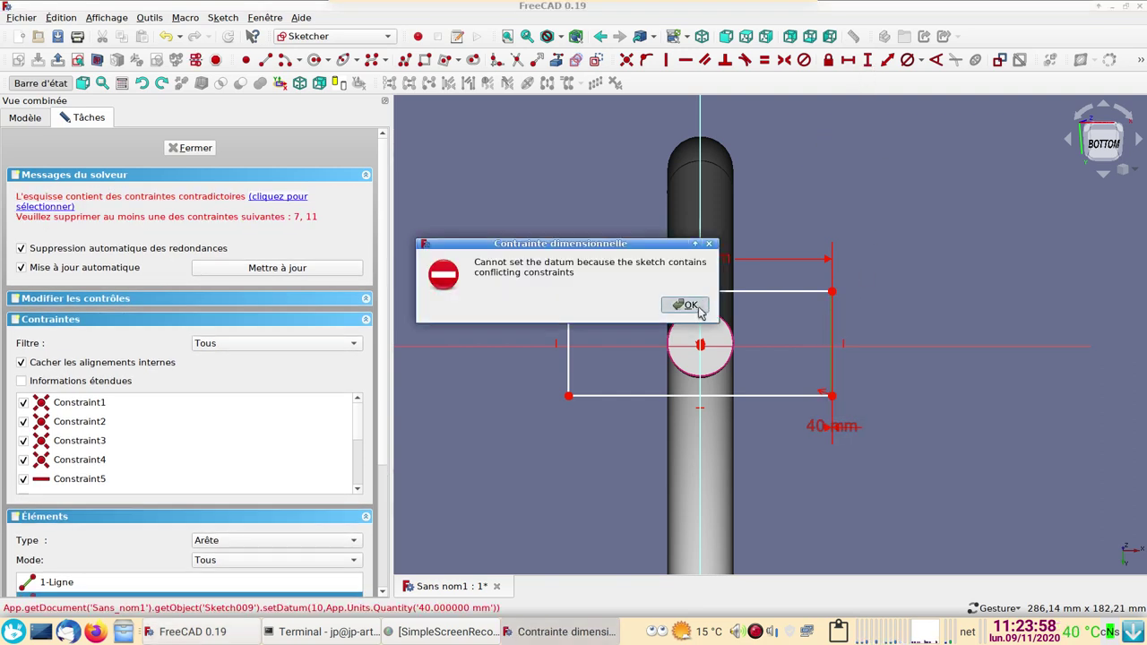
{"action": "left_click", "coordinate": [832, 333]}
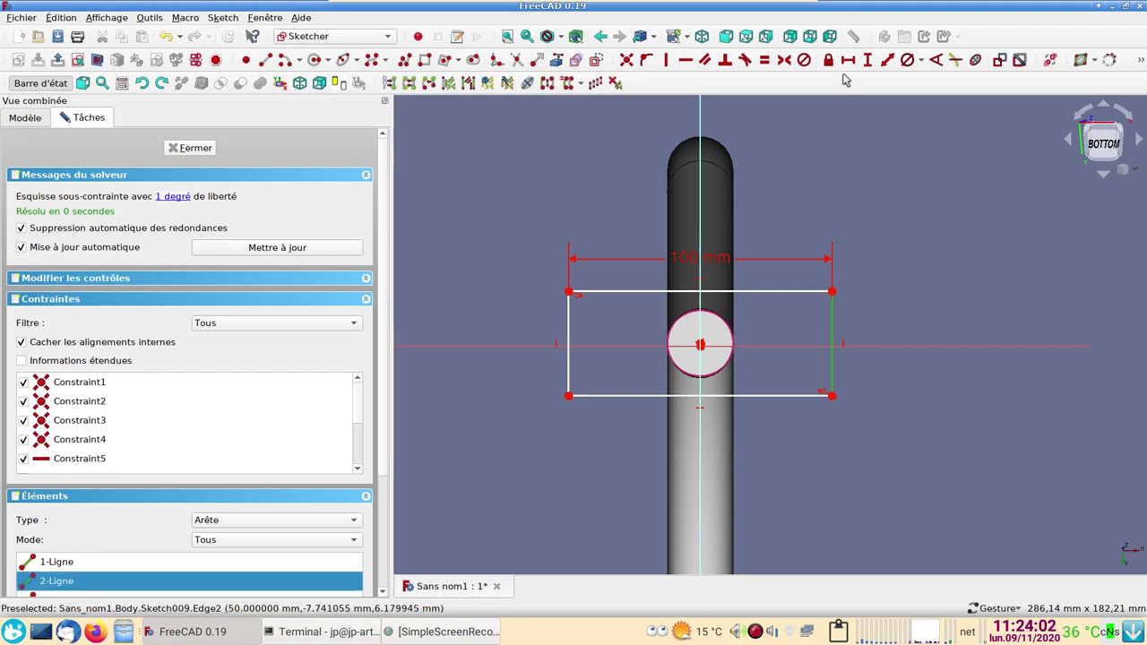
{"action": "left_click", "coordinate": [867, 60]}
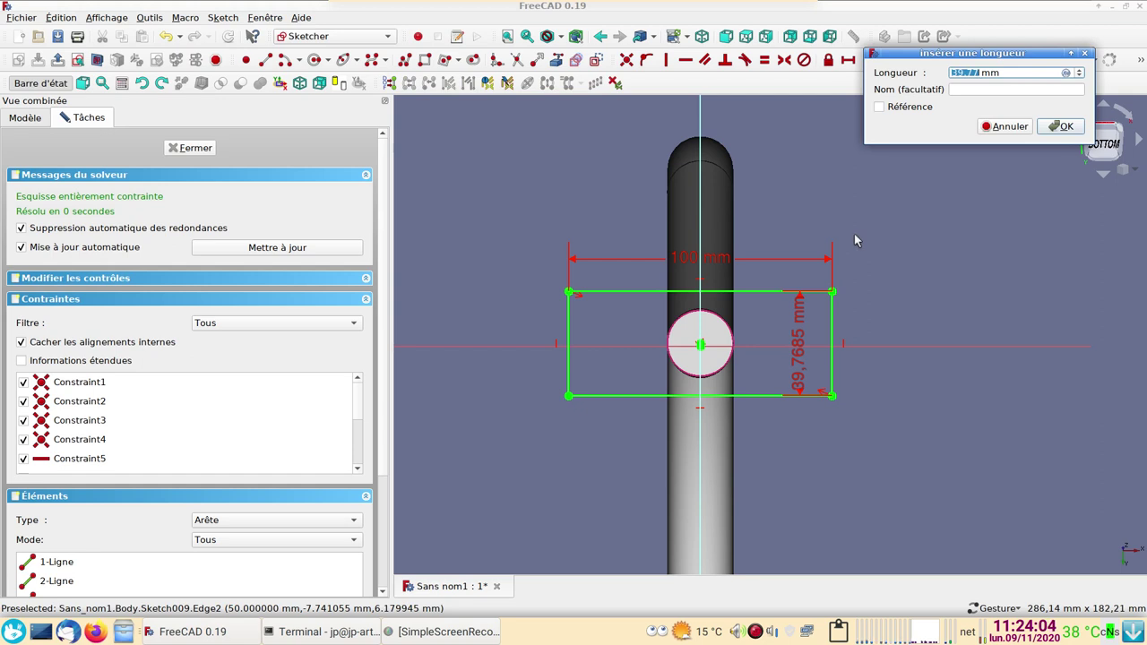
{"action": "type", "text": "0"}
{"action": "key", "text": "Return"}
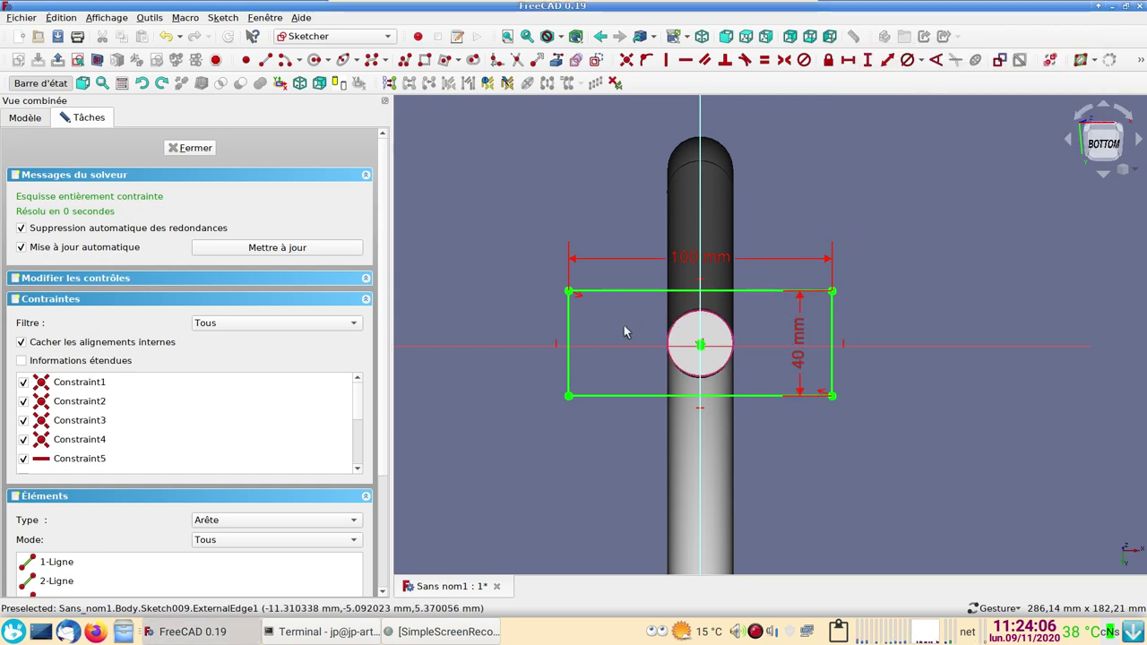
Draw two small circles inside the rectangle, one left and one right of the tube
{"action": "left_click", "coordinate": [314, 60]}
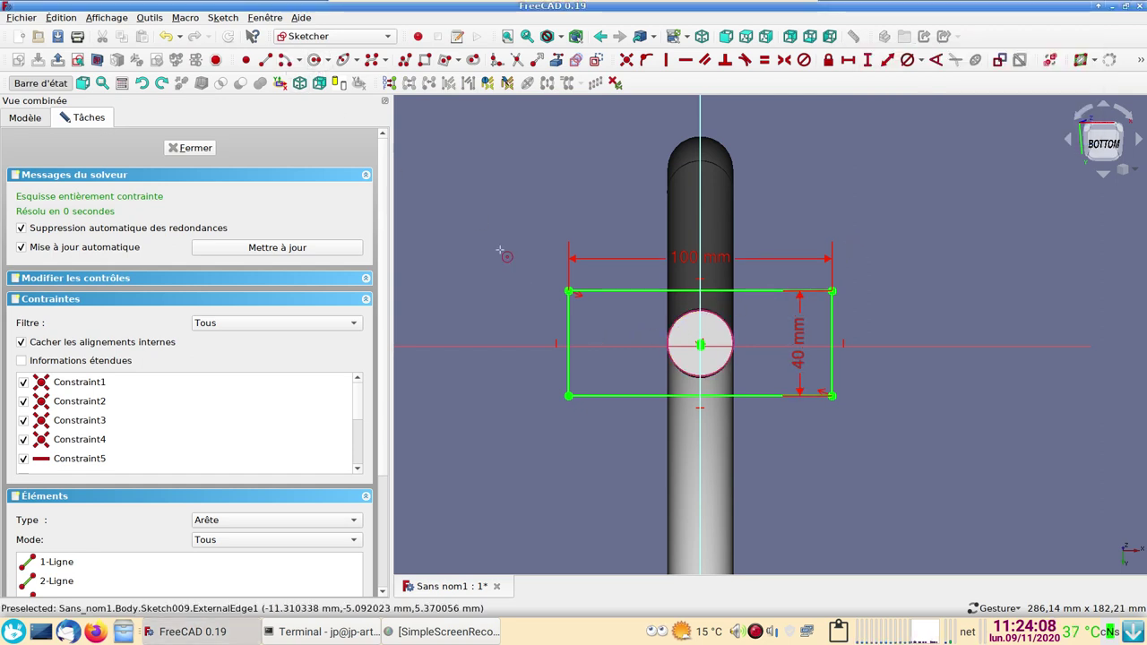
{"action": "left_click", "coordinate": [606, 324]}
{"action": "left_click", "coordinate": [628, 333]}
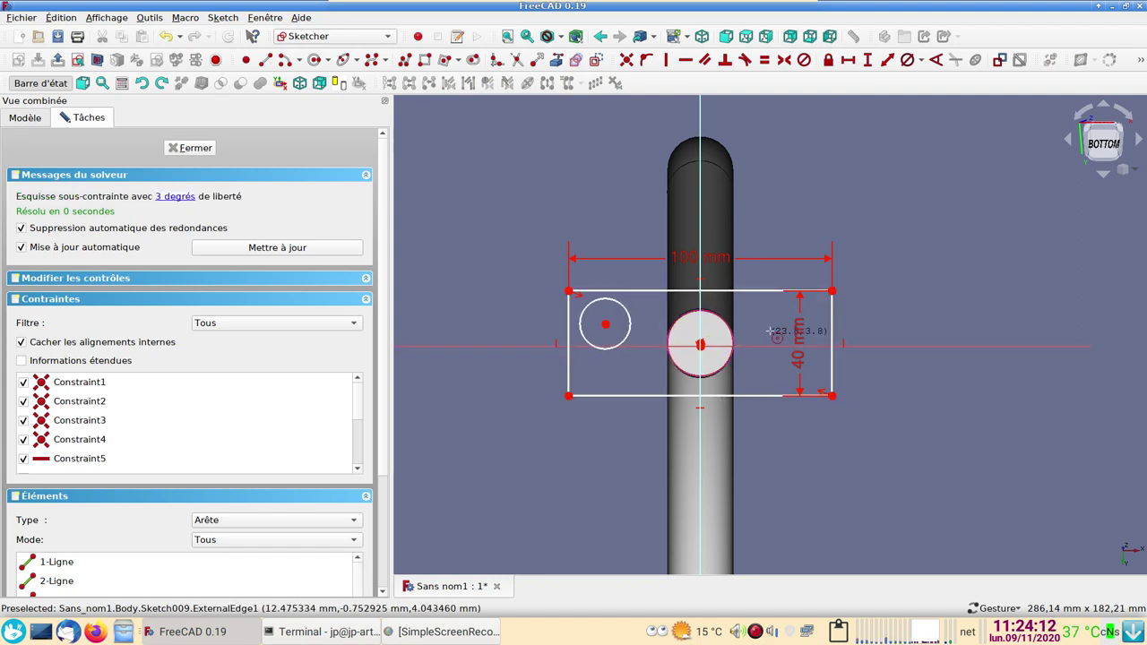
{"action": "left_click", "coordinate": [770, 319]}
{"action": "left_click", "coordinate": [791, 325]}
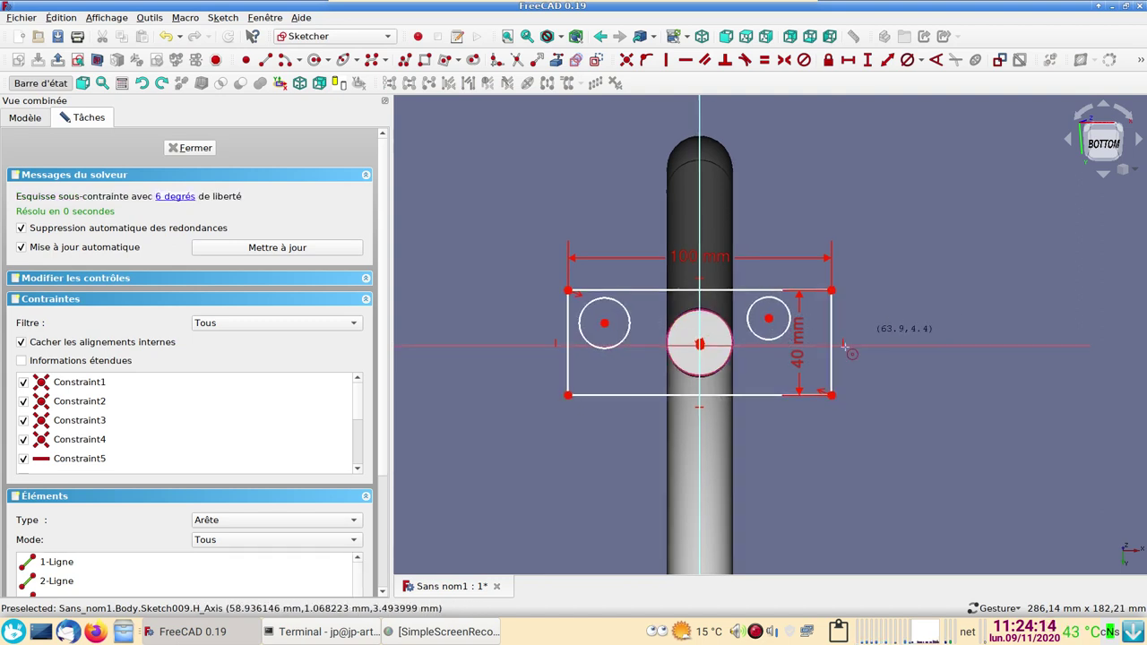
{"action": "right_click", "coordinate": [880, 287]}
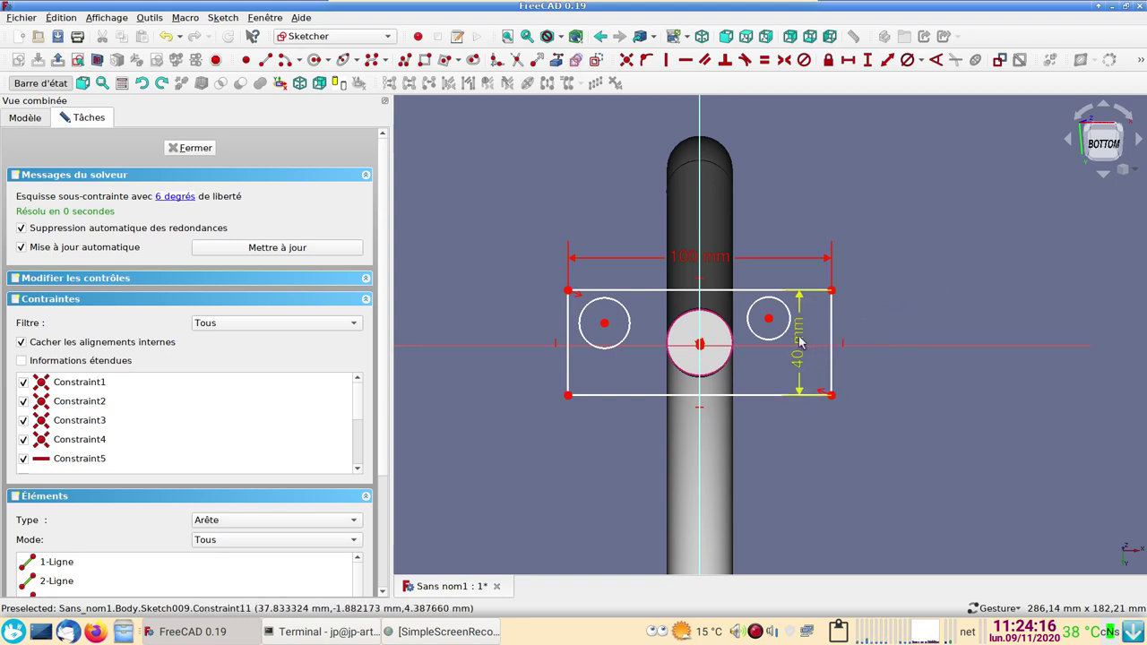
{"action": "left_click_drag", "start_coordinate": [809, 341], "coordinate": [905, 341]}
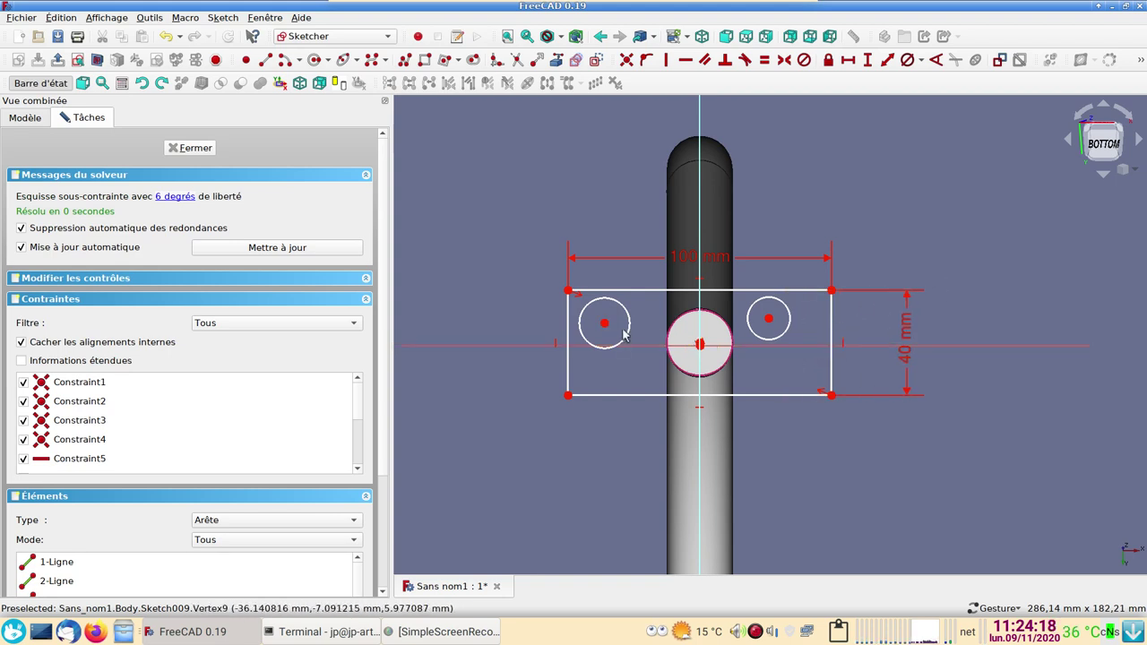
Constrain the two small circles equal with a 5 mm diameter
{"action": "left_click", "coordinate": [628, 335]}
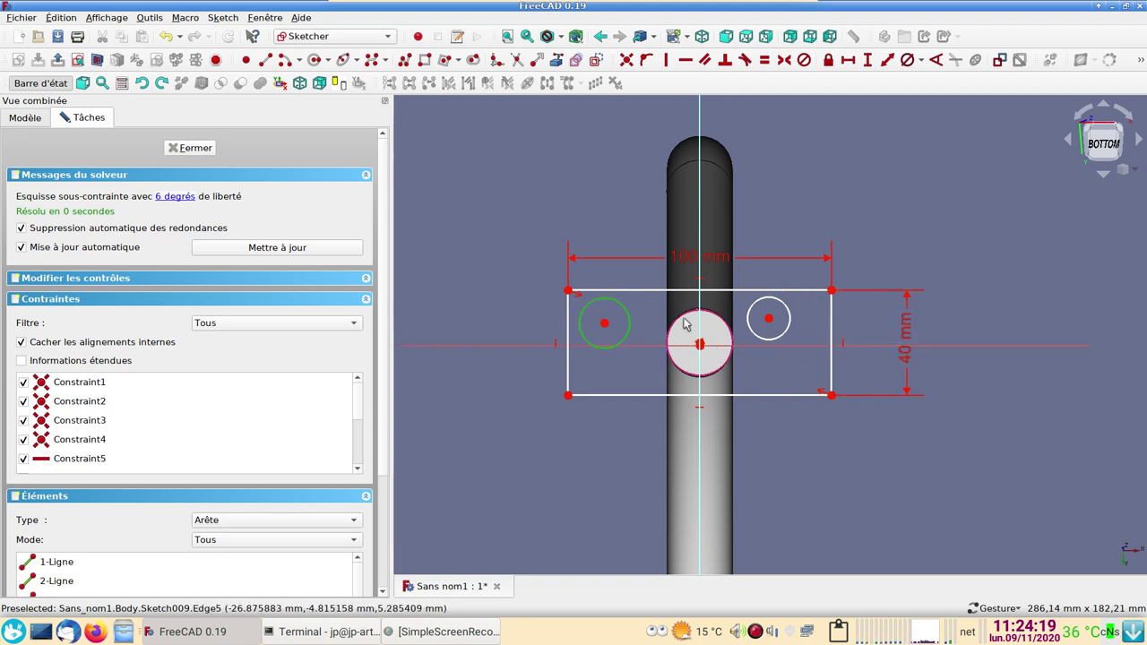
{"action": "left_click", "coordinate": [773, 330]}
{"action": "left_click", "coordinate": [907, 63]}
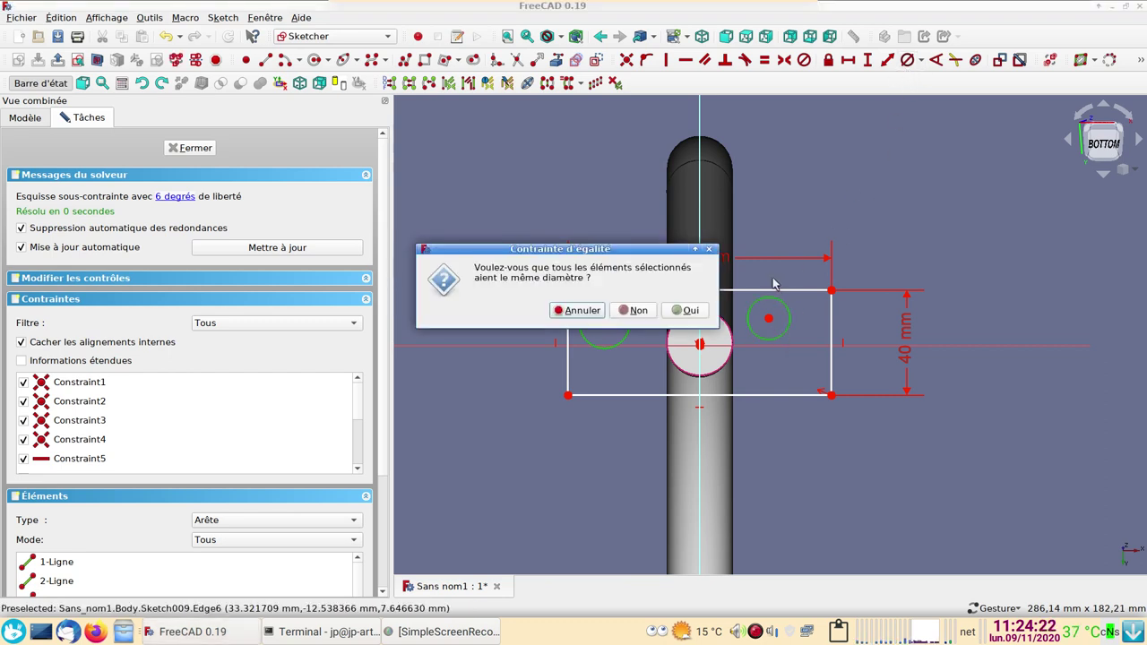
{"action": "key", "text": "Escape"}
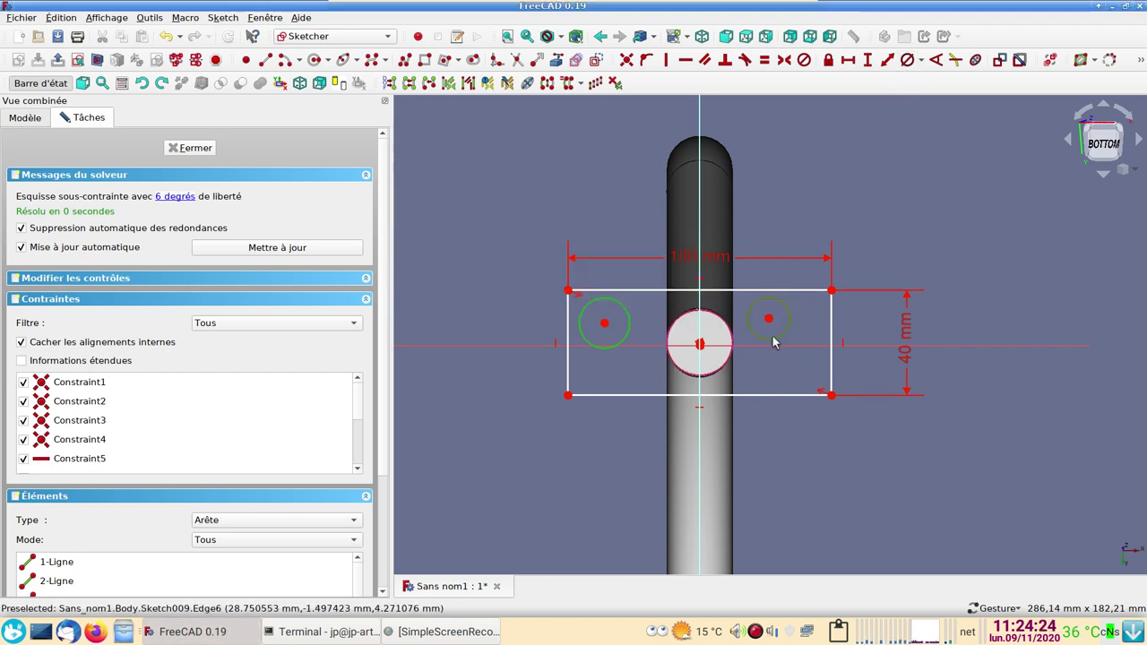
{"action": "left_click", "coordinate": [909, 61]}
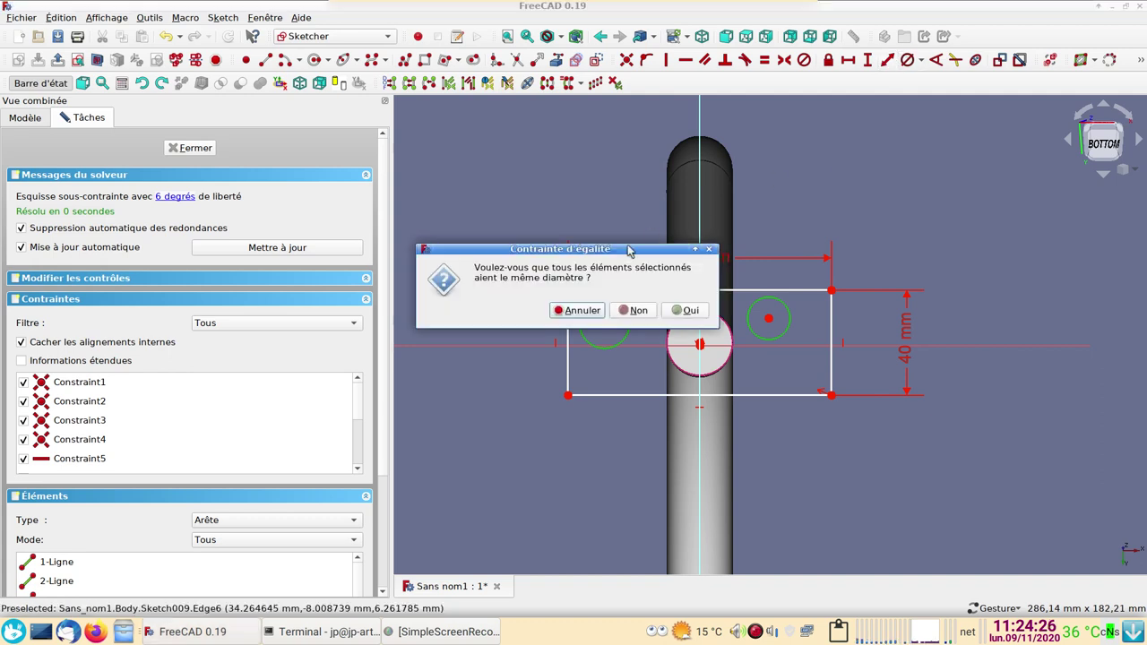
{"action": "left_click", "coordinate": [687, 310]}
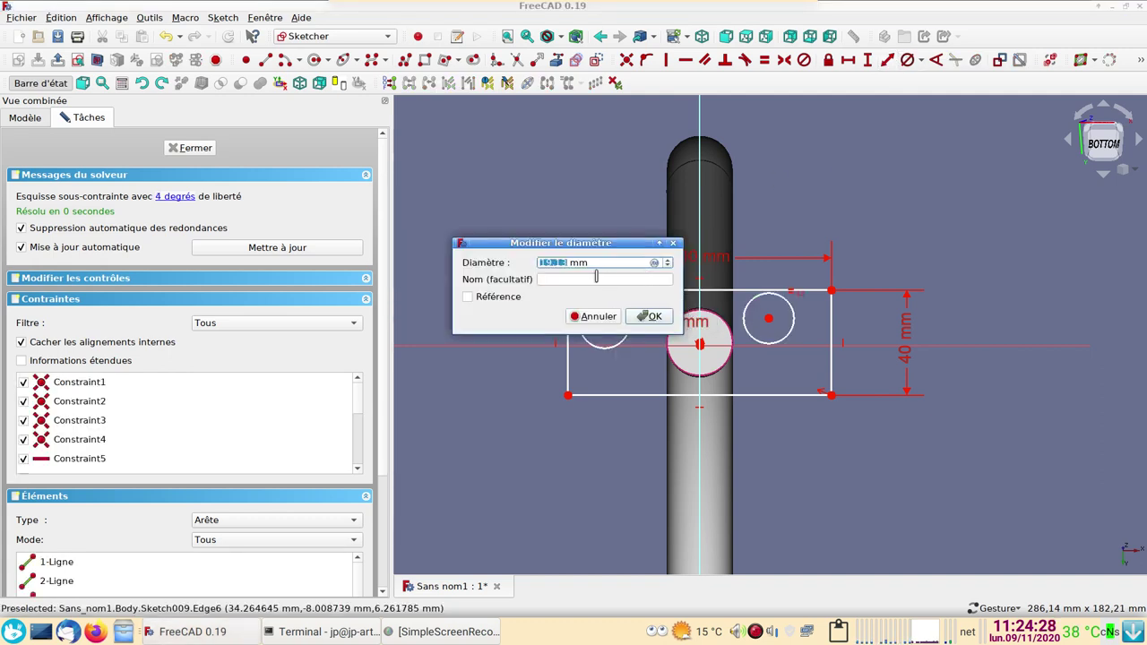
{"action": "type", "text": "5"}
{"action": "left_click", "coordinate": [648, 316]}
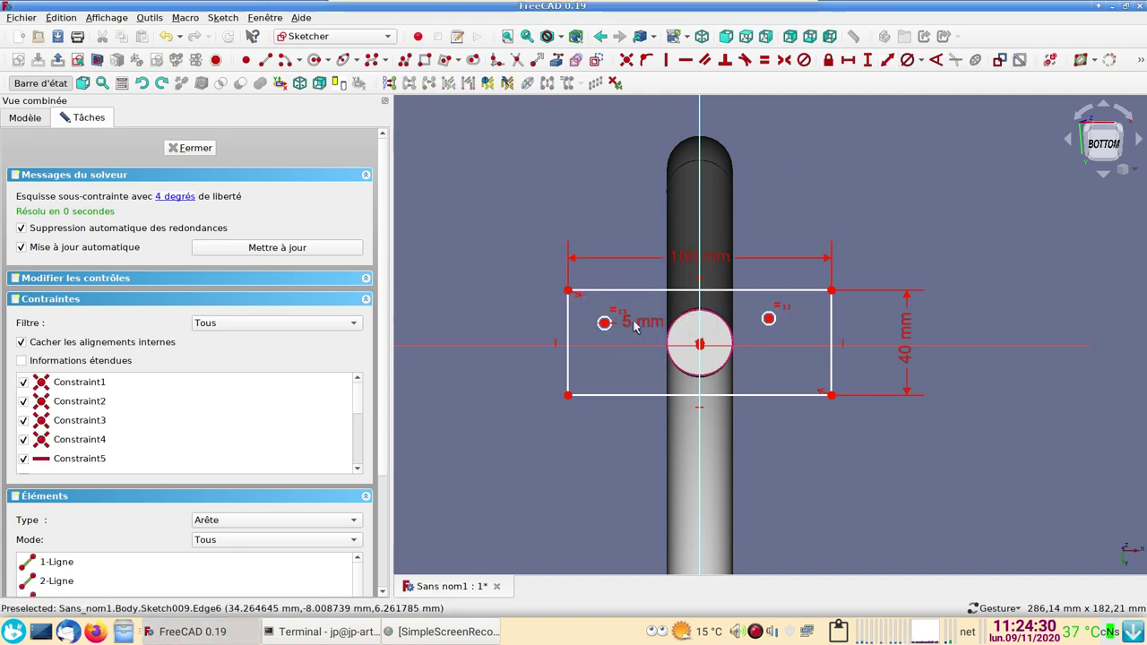
{"action": "scroll", "coordinate": [770, 335], "scroll_direction": "up", "scroll_amount": 2}
{"action": "right_click_drag", "start_coordinate": [776, 377], "coordinate": [805, 350]}
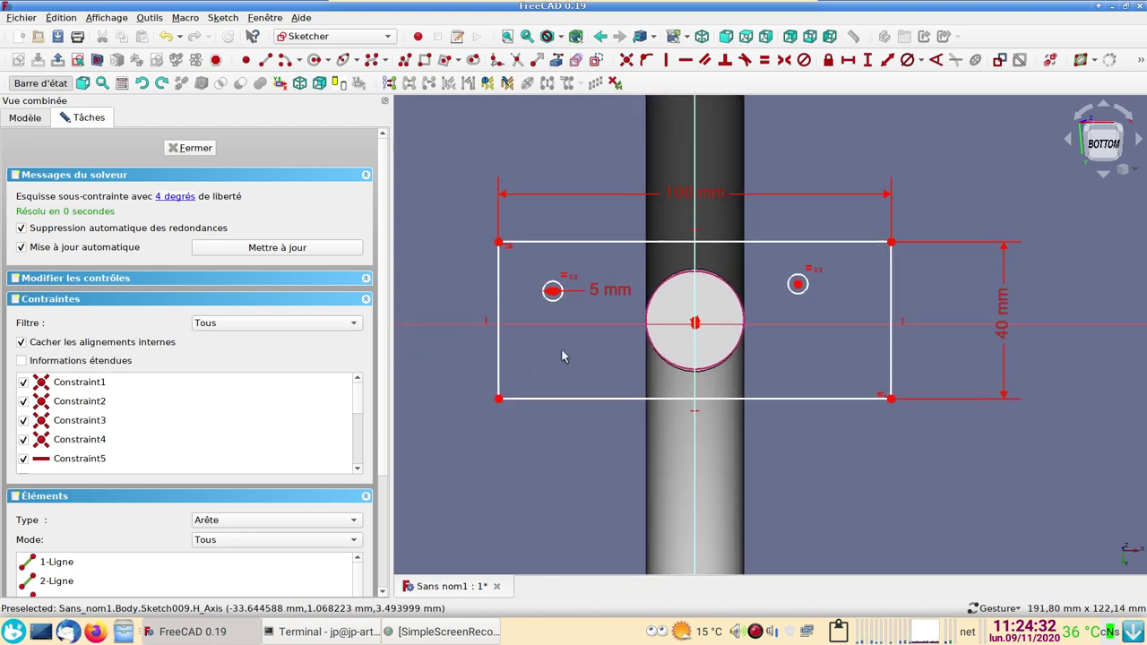
{"action": "scroll", "coordinate": [559, 310], "scroll_direction": "up", "scroll_amount": 1}
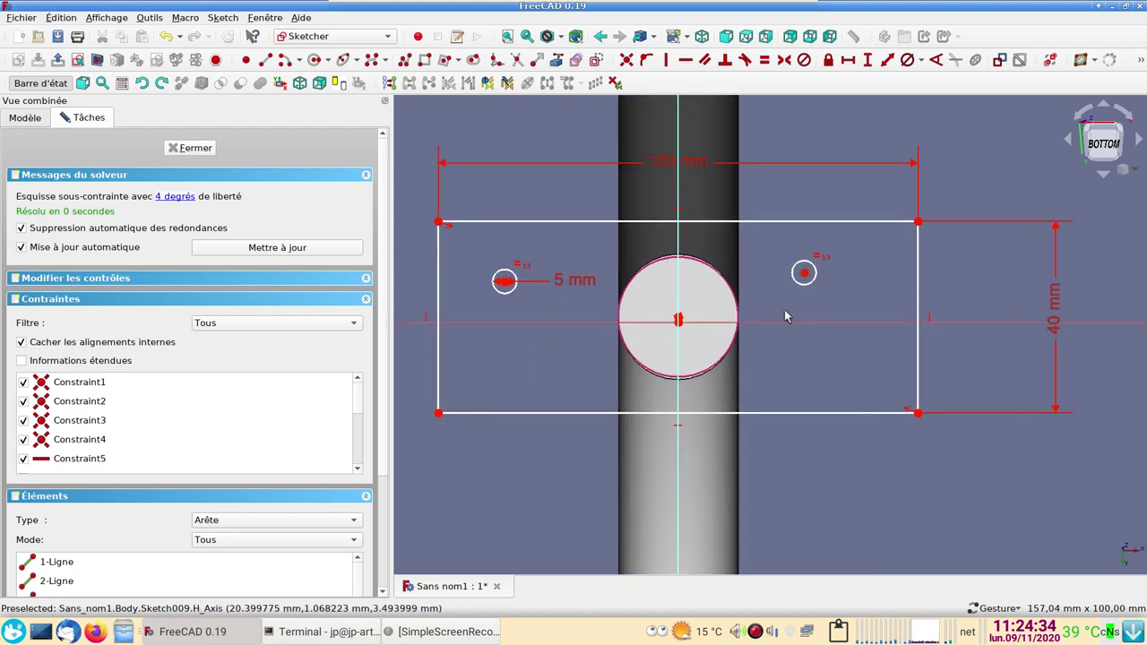
{"action": "right_click_drag", "start_coordinate": [783, 317], "coordinate": [836, 297]}
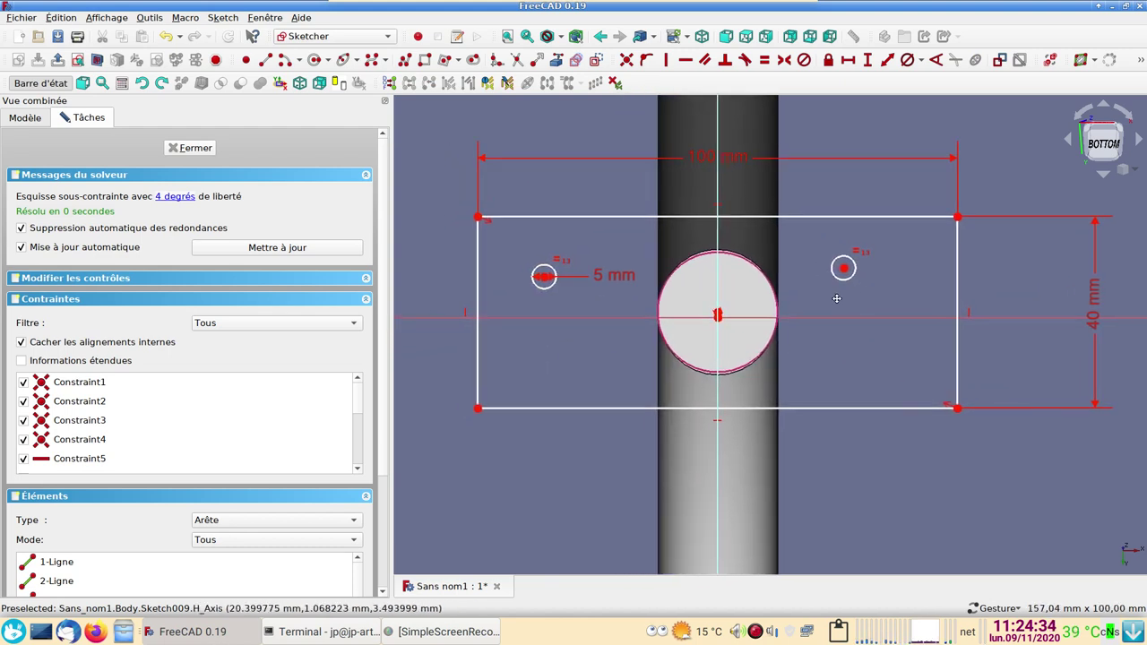
Level the two small circles horizontally and make them symmetric about the tube centre
{"action": "left_click", "coordinate": [685, 59]}
{"action": "left_click", "coordinate": [544, 277]}
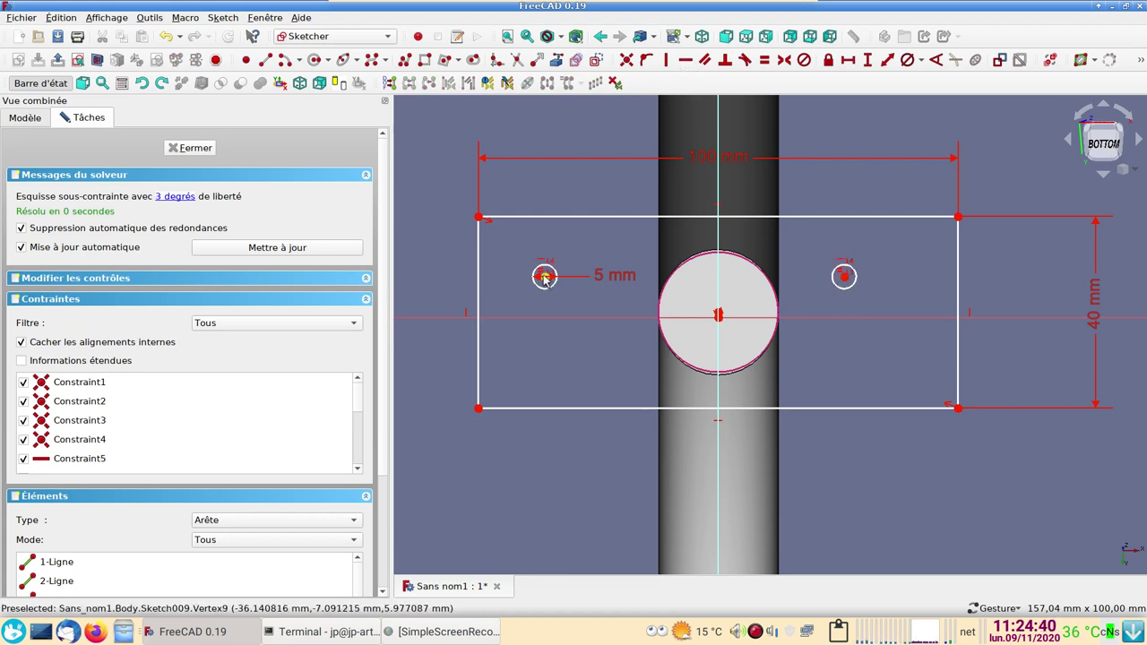
{"action": "left_click", "coordinate": [844, 277]}
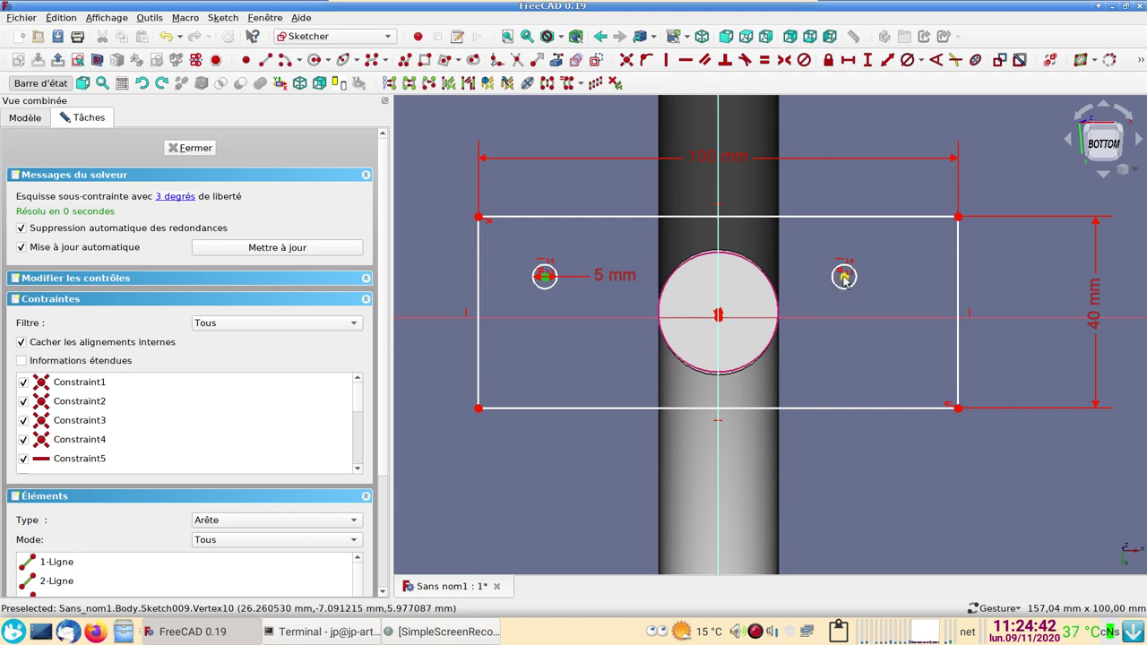
{"action": "left_click", "coordinate": [719, 315]}
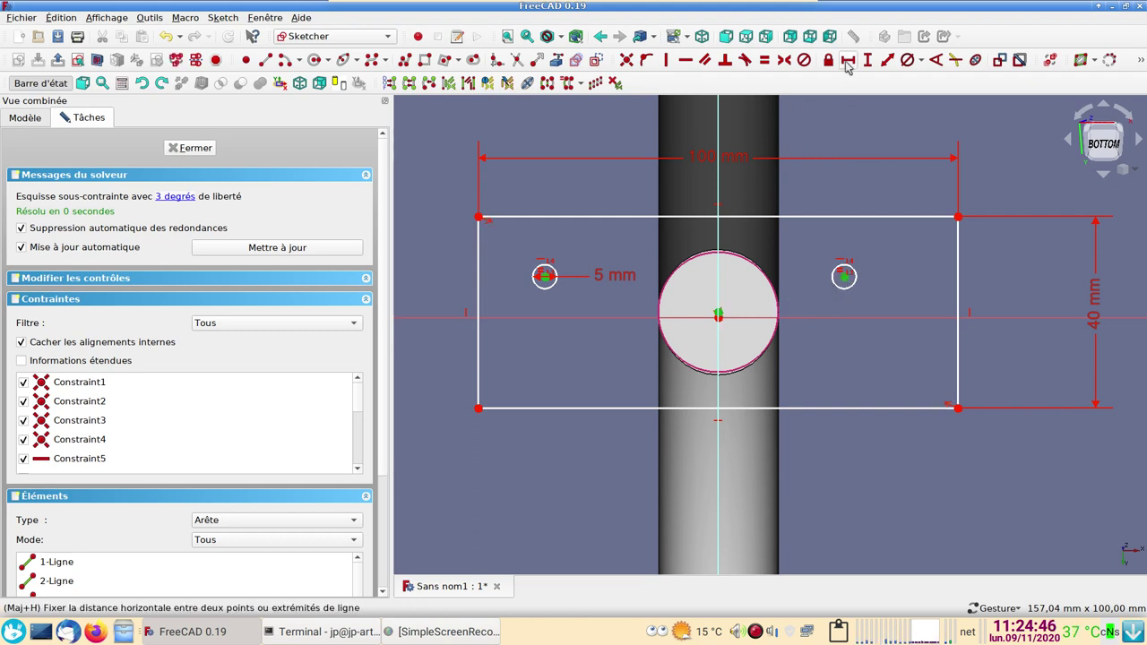
{"action": "left_click", "coordinate": [782, 59]}
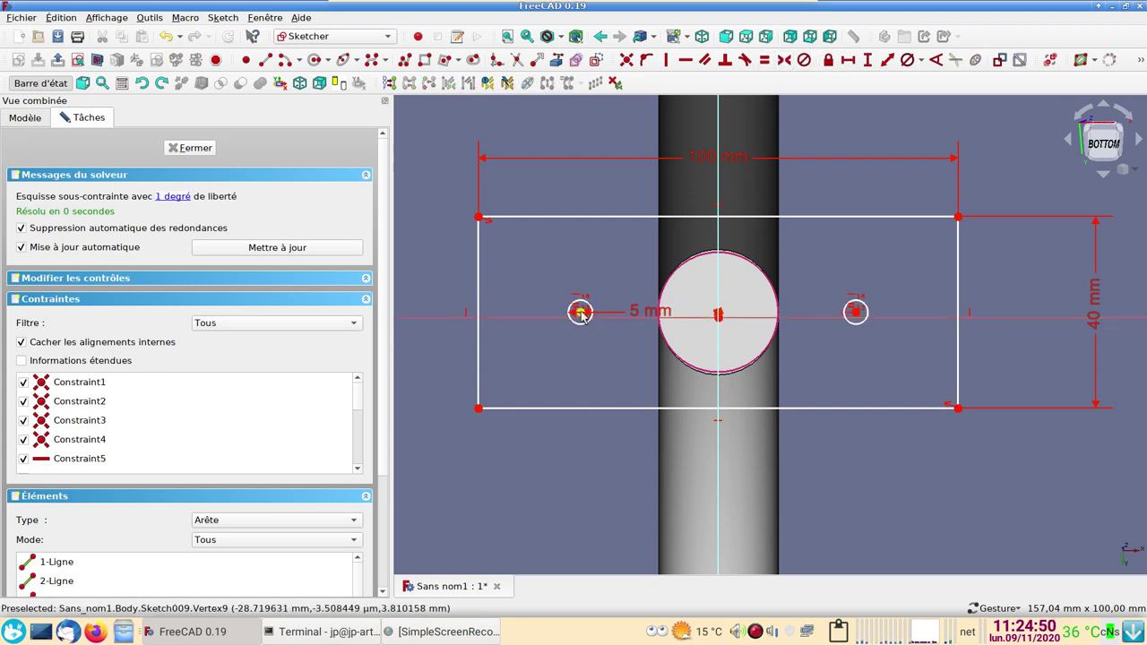
{"action": "left_click_drag", "start_coordinate": [581, 312], "coordinate": [550, 312]}
Set a 70 mm horizontal distance between the hole centres and close Sketch009
{"action": "left_click", "coordinate": [551, 312]}
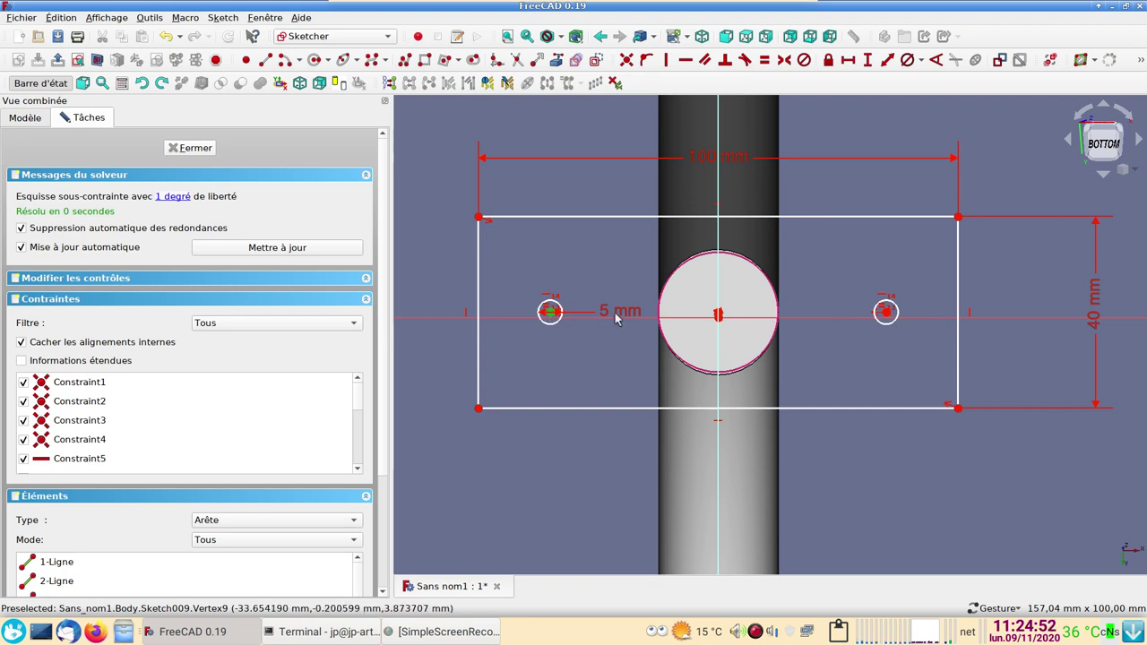
{"action": "left_click", "coordinate": [885, 312]}
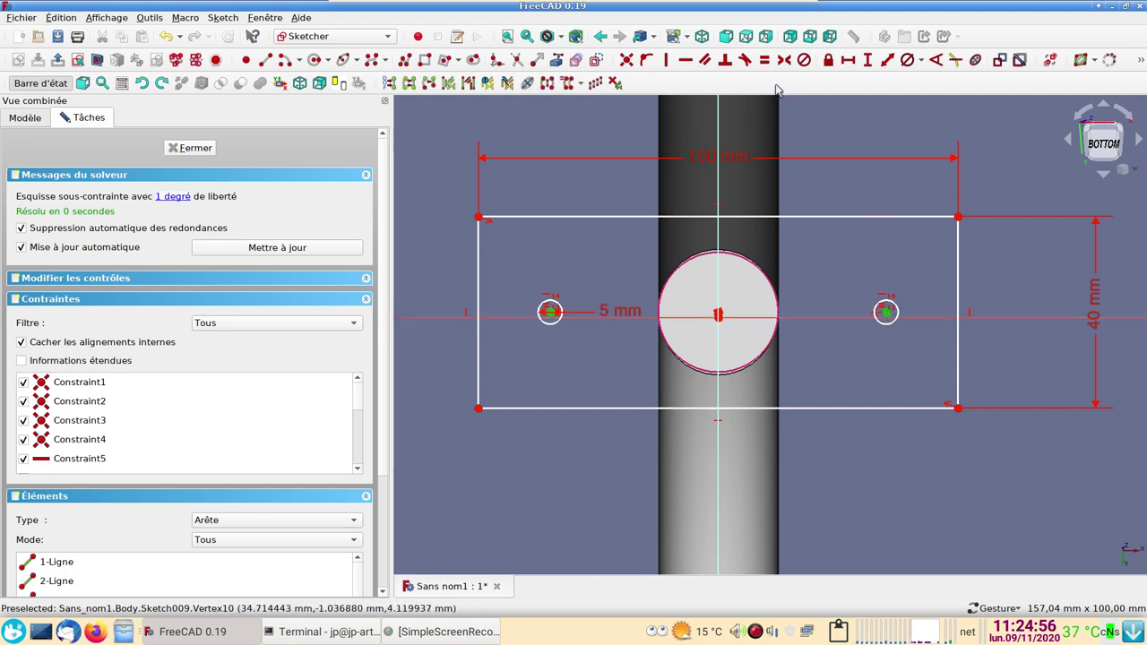
{"action": "left_click", "coordinate": [848, 59]}
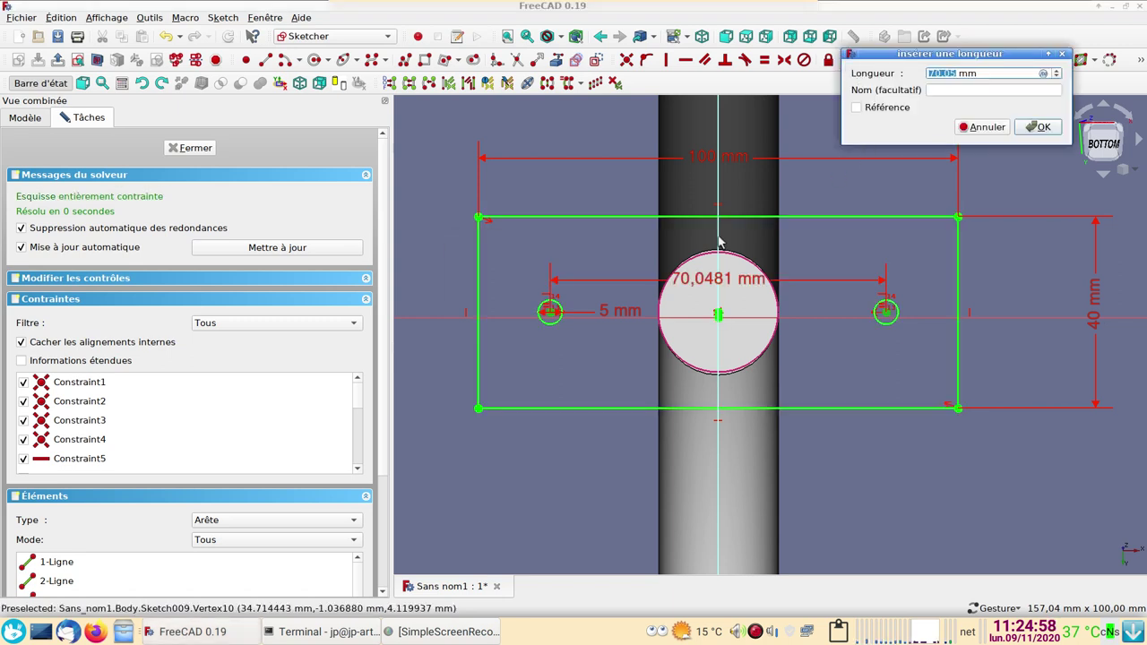
{"action": "type", "text": "7"}
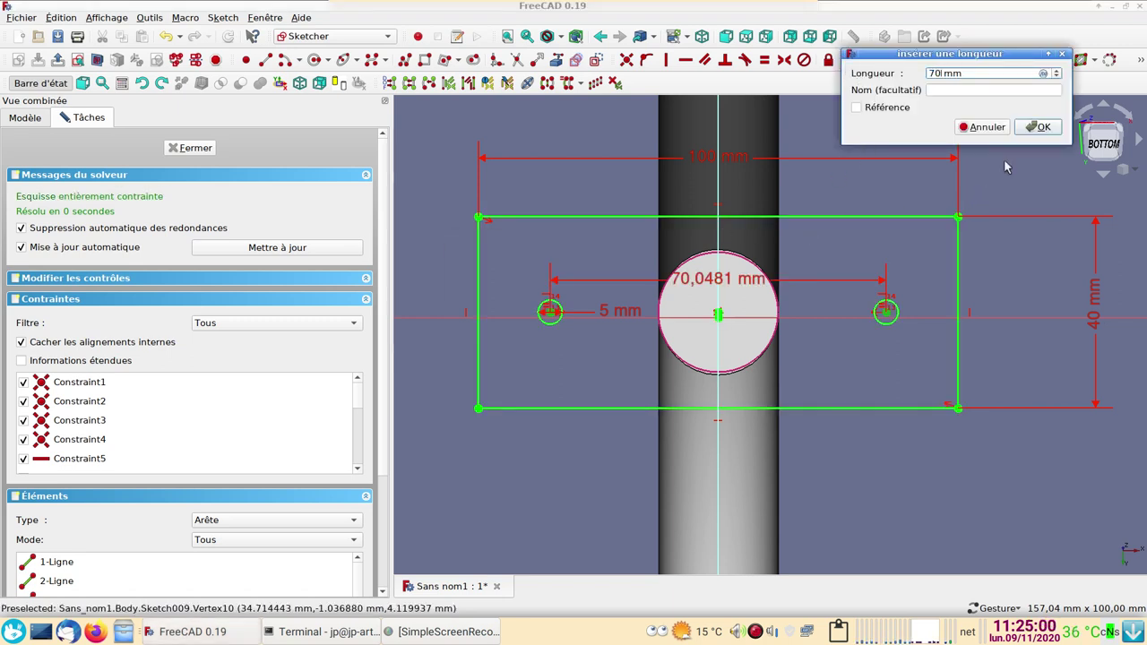
{"action": "key", "text": "Return"}
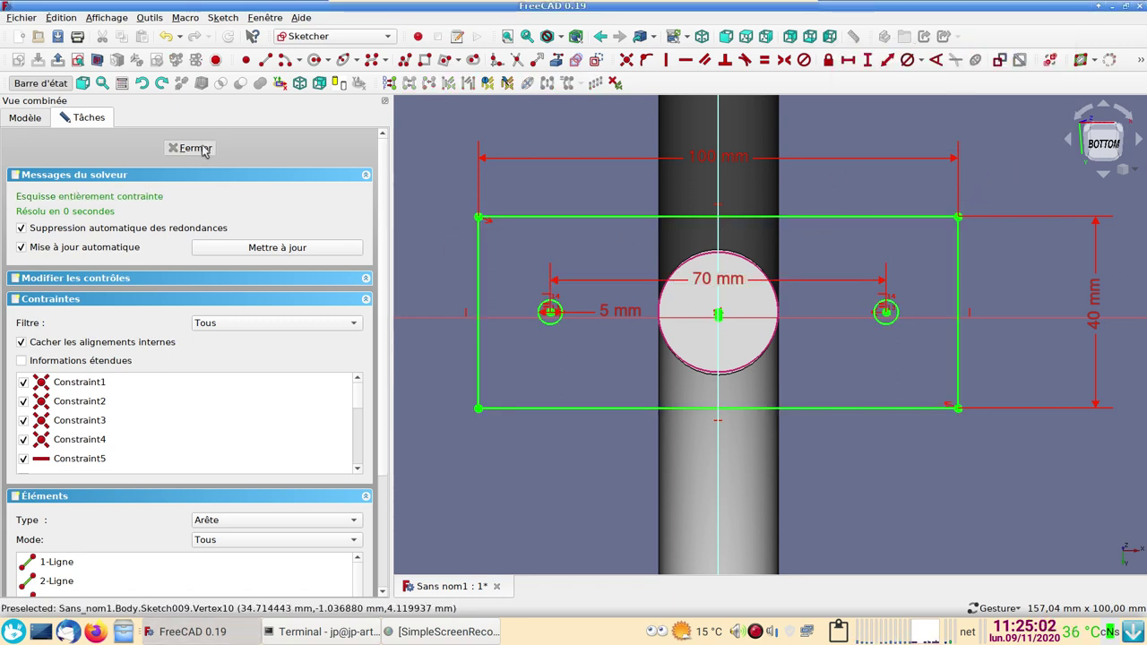
{"action": "left_click", "coordinate": [191, 148]}
Pad Sketch009 into a 4 mm thick foot plate at the tube's end
{"action": "mouse_move", "coordinate": [871, 289]}
{"action": "left_mouse_down"}
{"action": "mouse_move", "coordinate": [847, 364]}
{"action": "mouse_move", "coordinate": [781, 350]}
{"action": "mouse_move", "coordinate": [730, 435]}
{"action": "mouse_move", "coordinate": [780, 351]}
{"action": "mouse_move", "coordinate": [818, 346]}
{"action": "left_mouse_up"}
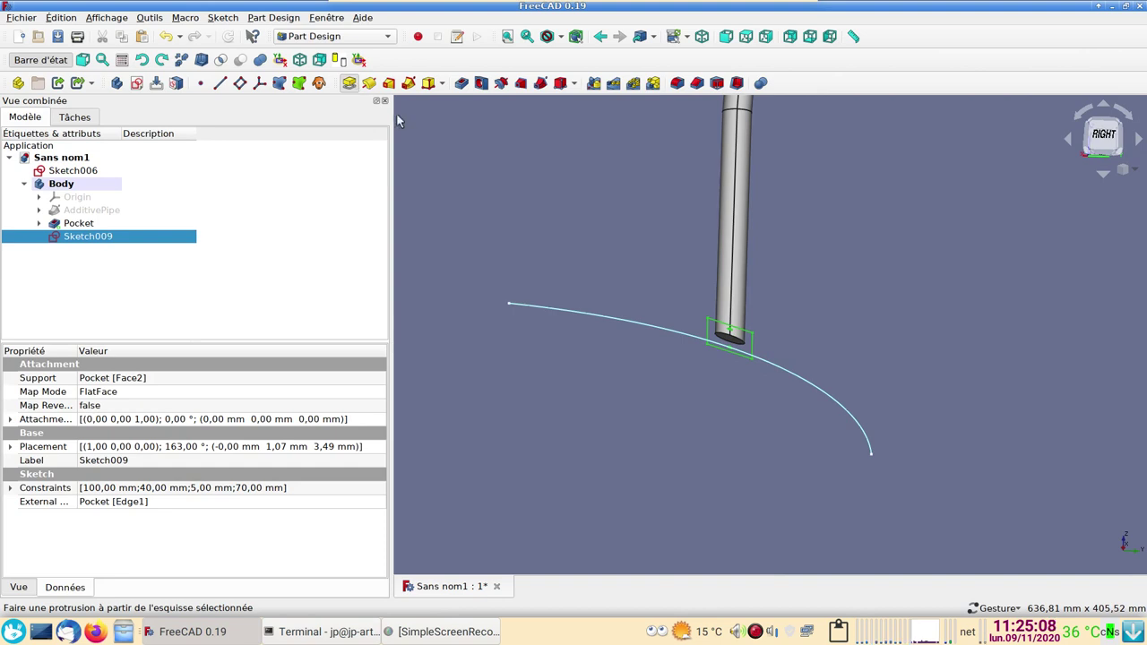
{"action": "left_click", "coordinate": [350, 83]}
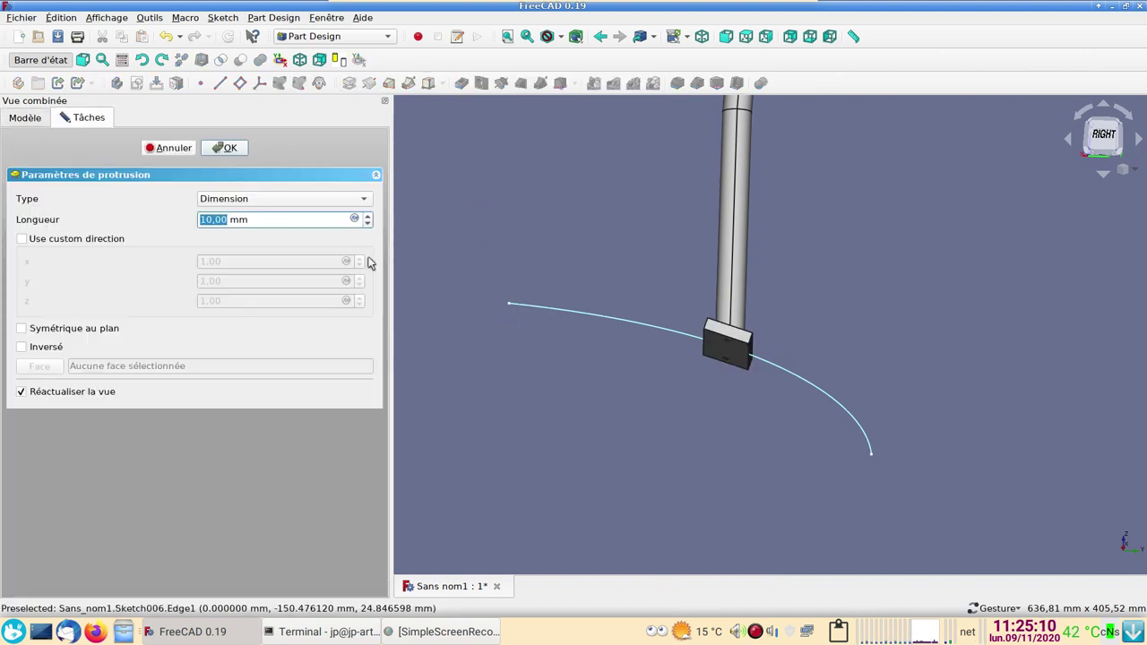
{"action": "type", "text": "4"}
{"action": "key", "text": "Return"}
Switch to the Right view, zoom in, and expand the Pocket node to show Sketch008
{"action": "left_click_drag", "start_coordinate": [725, 330], "coordinate": [813, 301]}
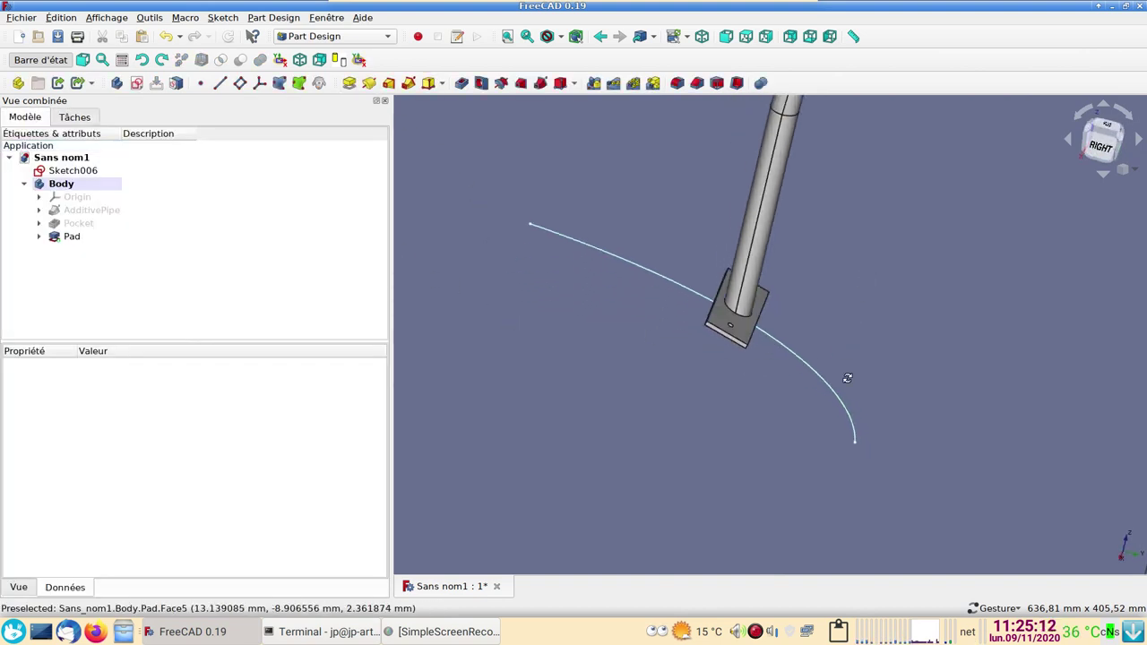
{"action": "key", "text": "3"}
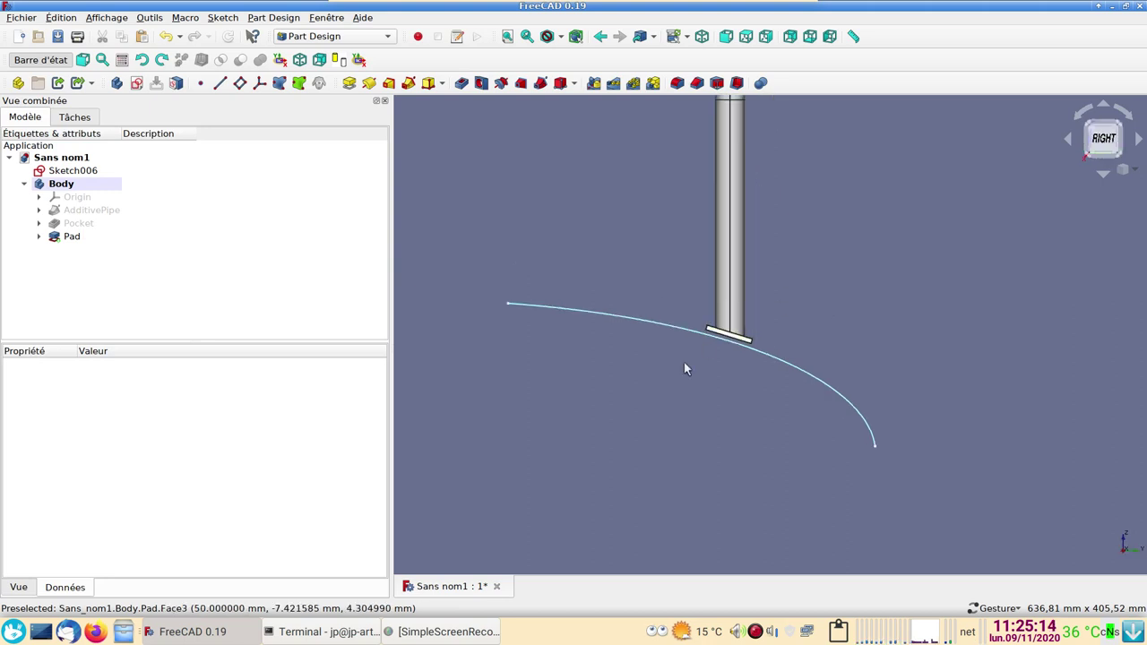
{"action": "scroll", "coordinate": [663, 367], "scroll_direction": "up", "scroll_amount": 2}
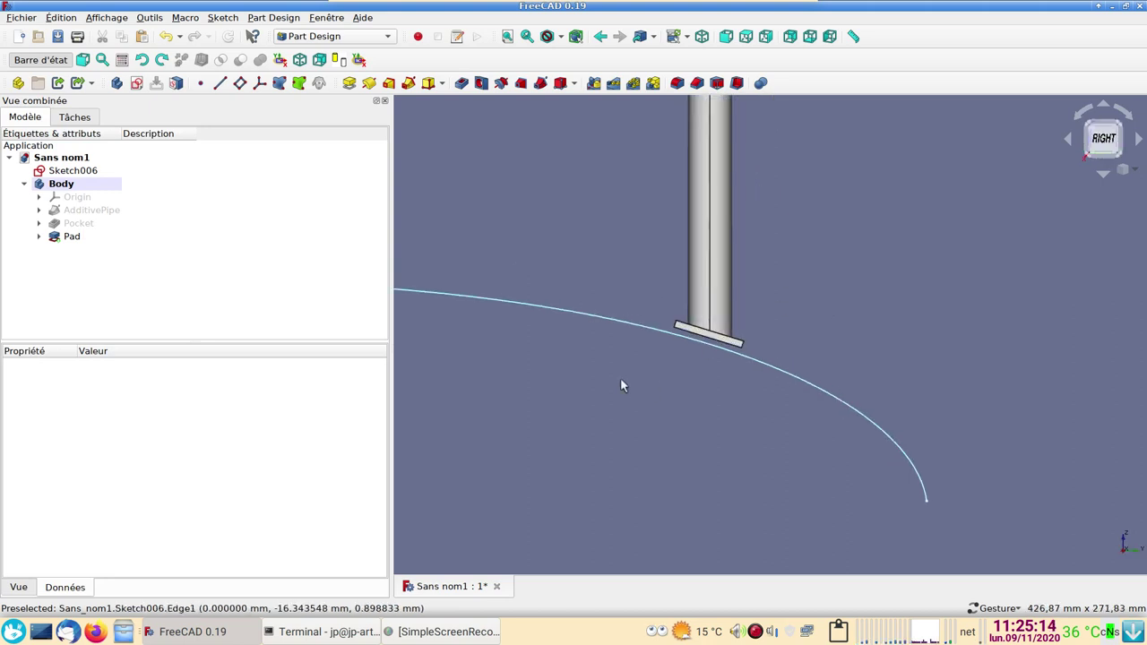
{"action": "left_click", "coordinate": [38, 223]}
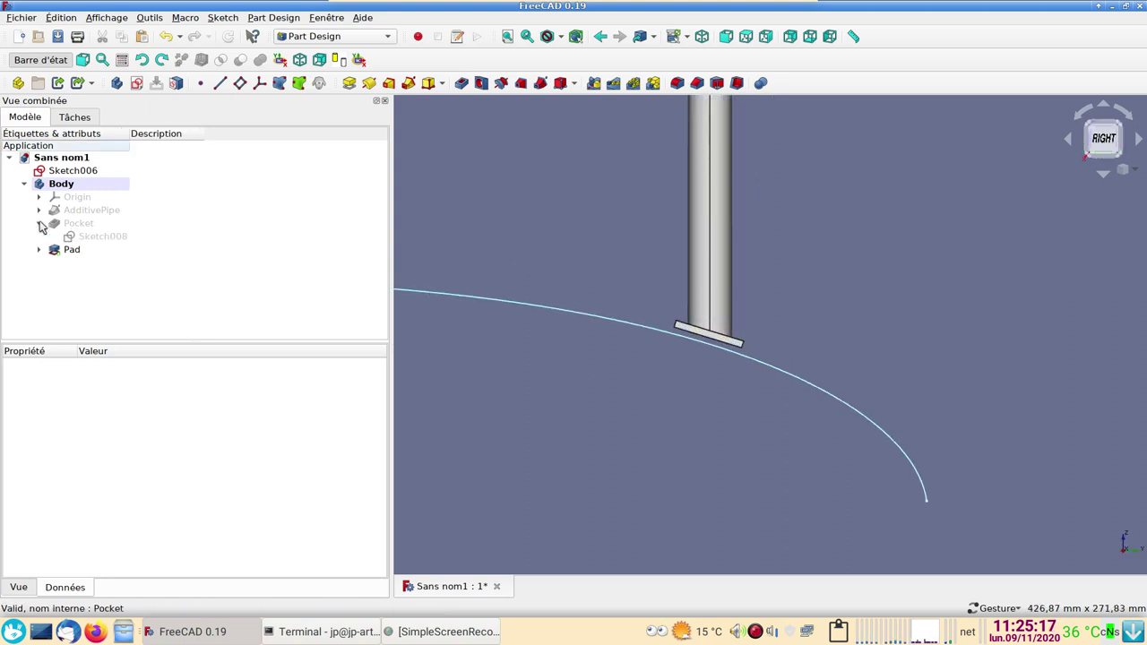
Change Sketch008's triangle angle constraint from 17° to 25° and close the sketch
{"action": "double_click", "coordinate": [103, 237]}
{"action": "scroll", "coordinate": [520, 344], "scroll_direction": "up", "scroll_amount": 2}
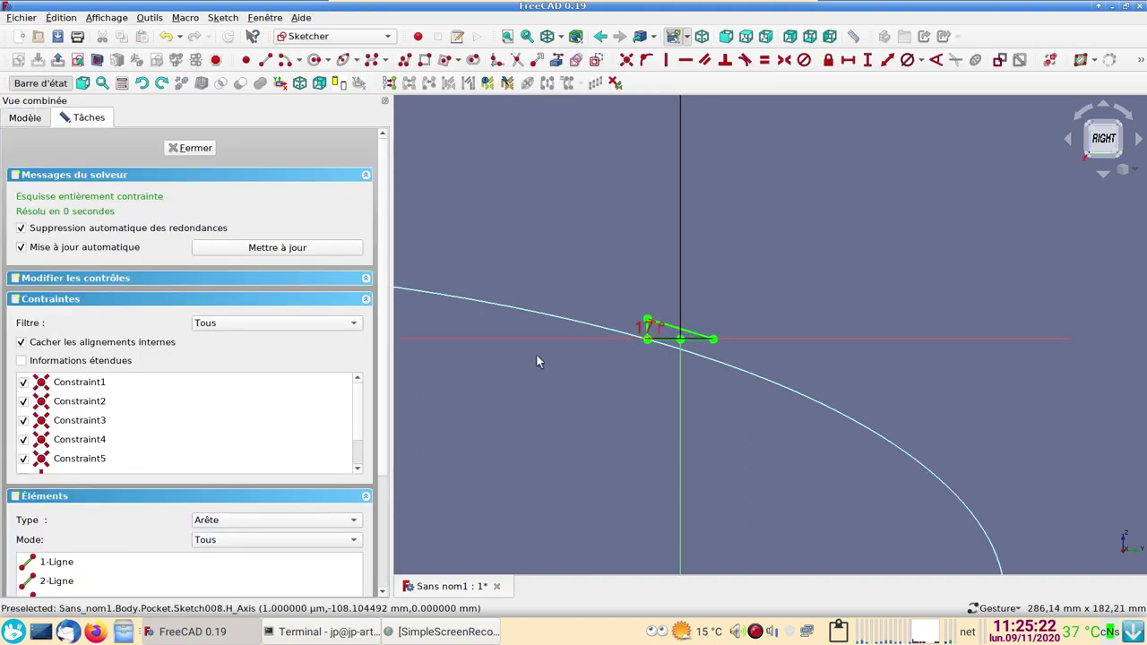
{"action": "scroll", "coordinate": [529, 363], "scroll_direction": "up", "scroll_amount": 1}
{"action": "scroll", "coordinate": [520, 381], "scroll_direction": "up", "scroll_amount": 2}
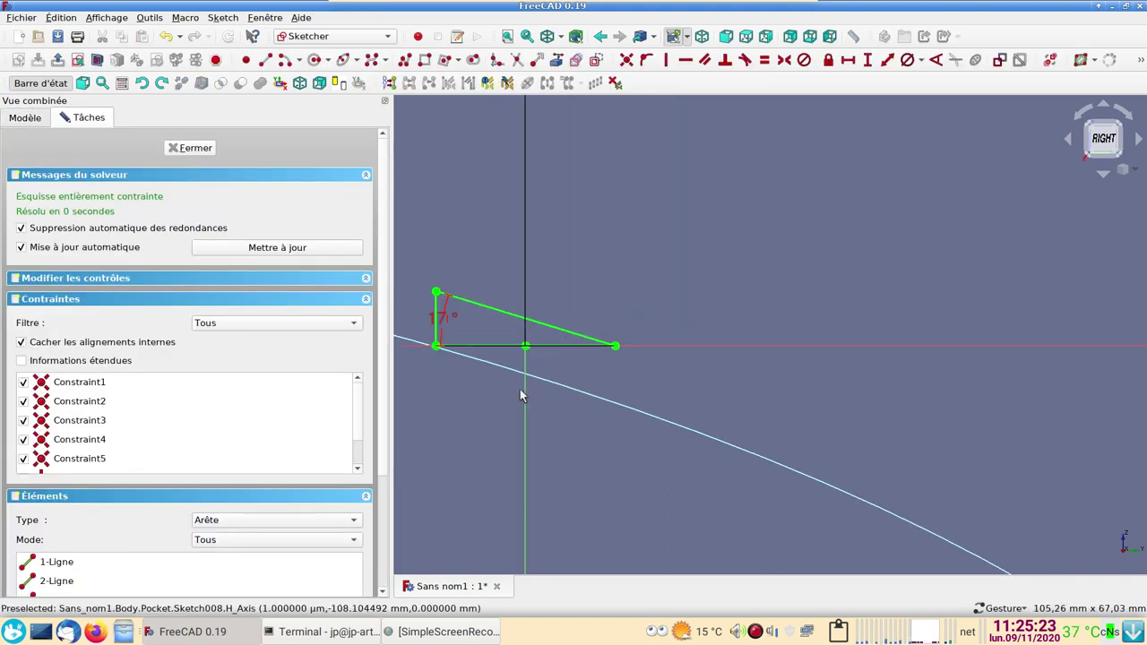
{"action": "double_click", "coordinate": [431, 322]}
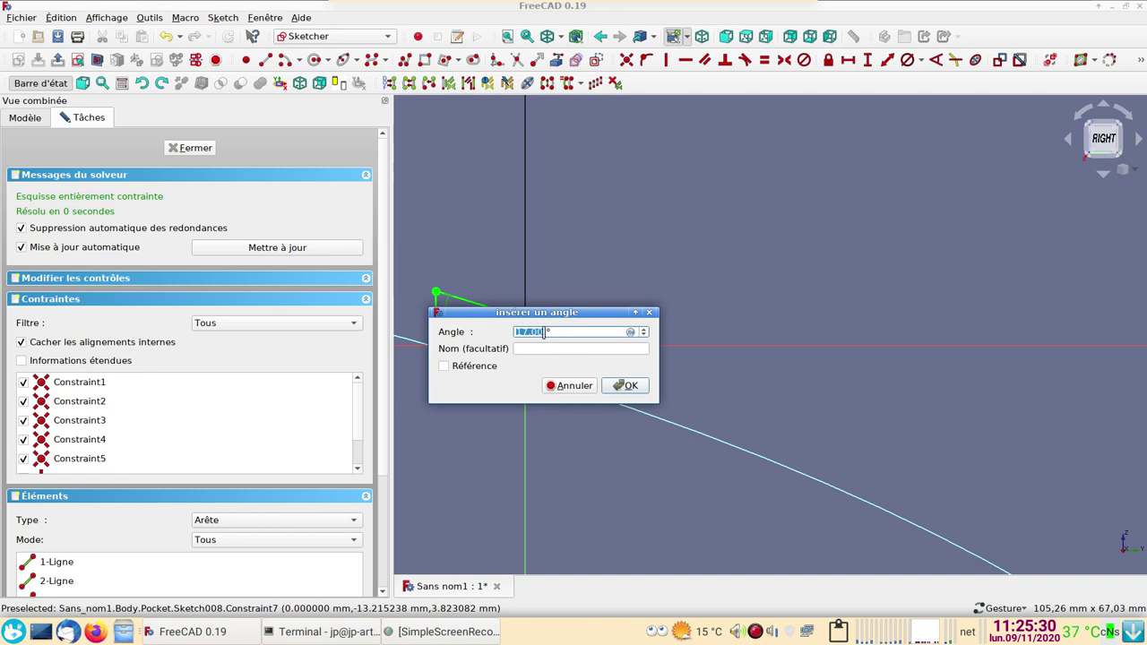
{"action": "key", "text": "Return"}
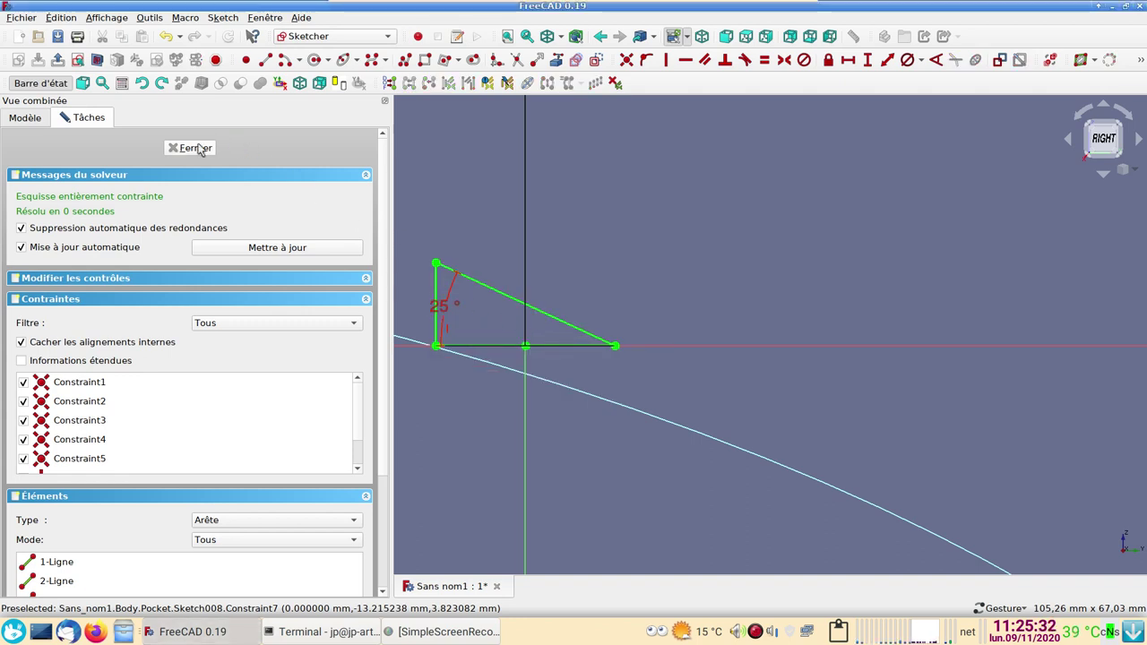
{"action": "left_click", "coordinate": [199, 149]}
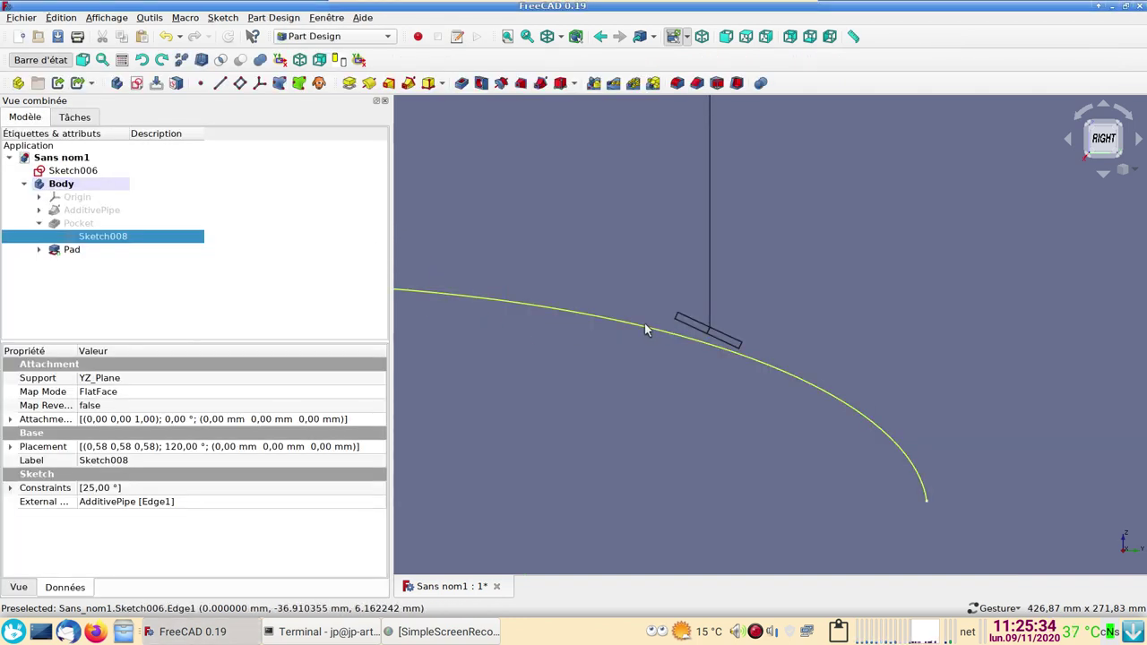
Undo the 25° angle edit, recompute, and inspect the tube's bent end
{"action": "left_click", "coordinate": [169, 36]}
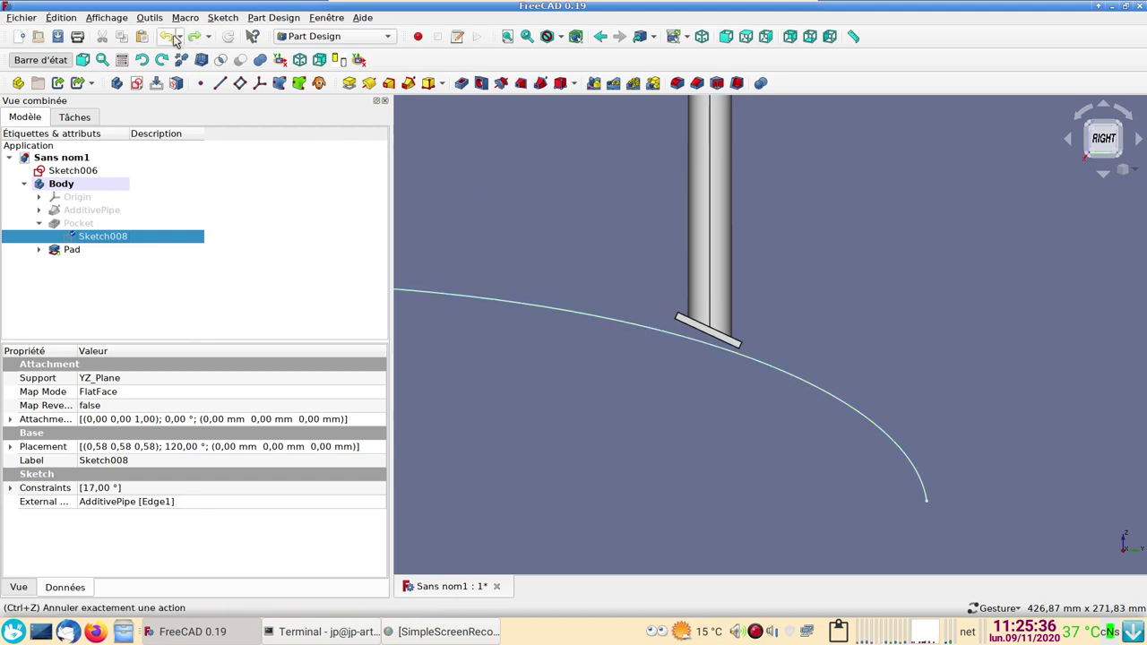
{"action": "left_click", "coordinate": [227, 38]}
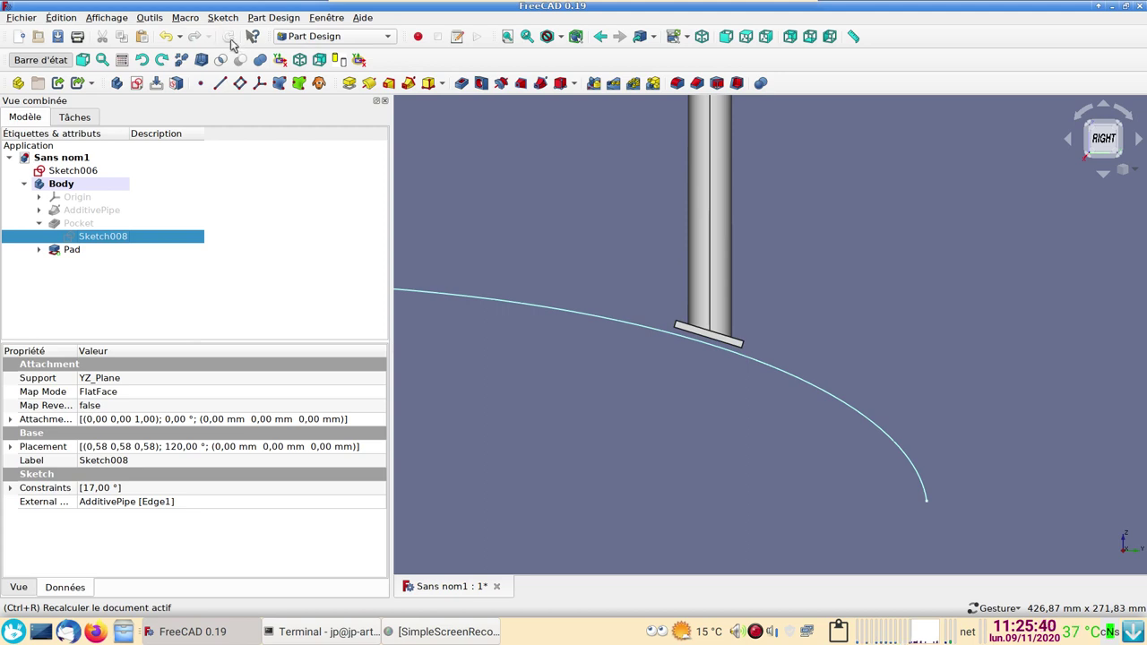
{"action": "mouse_move", "coordinate": [613, 410]}
{"action": "left_mouse_down"}
{"action": "mouse_move", "coordinate": [604, 453]}
{"action": "mouse_move", "coordinate": [705, 384]}
{"action": "left_mouse_up"}
{"action": "scroll", "coordinate": [681, 410], "scroll_direction": "down", "scroll_amount": 3}
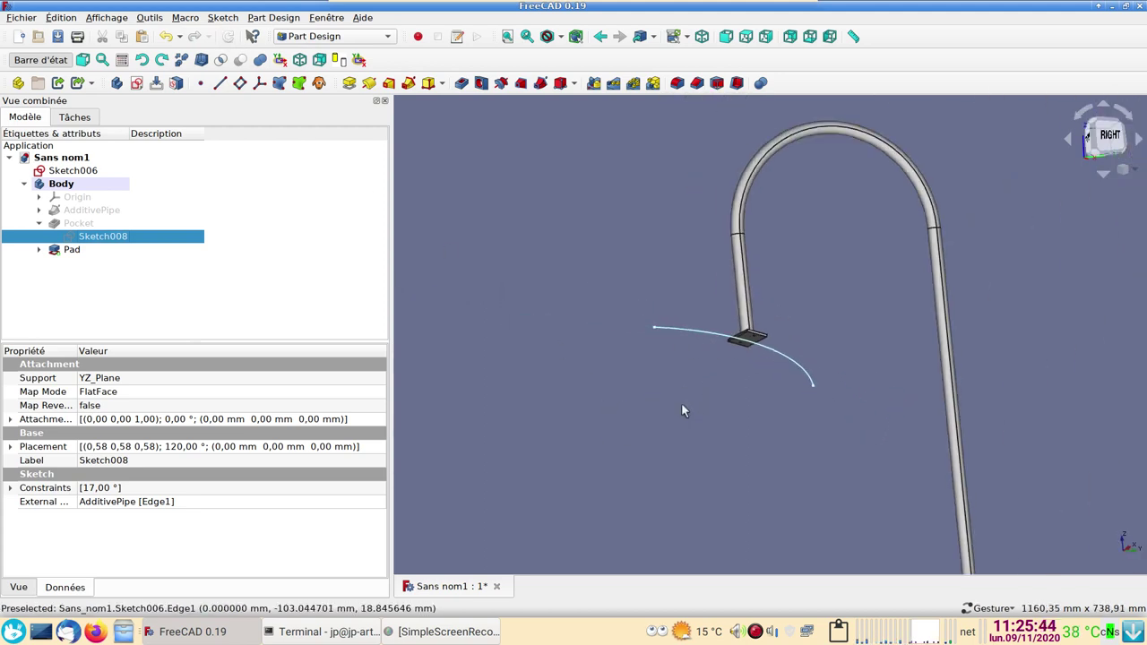
{"action": "scroll", "coordinate": [678, 460], "scroll_direction": "up", "scroll_amount": 5}
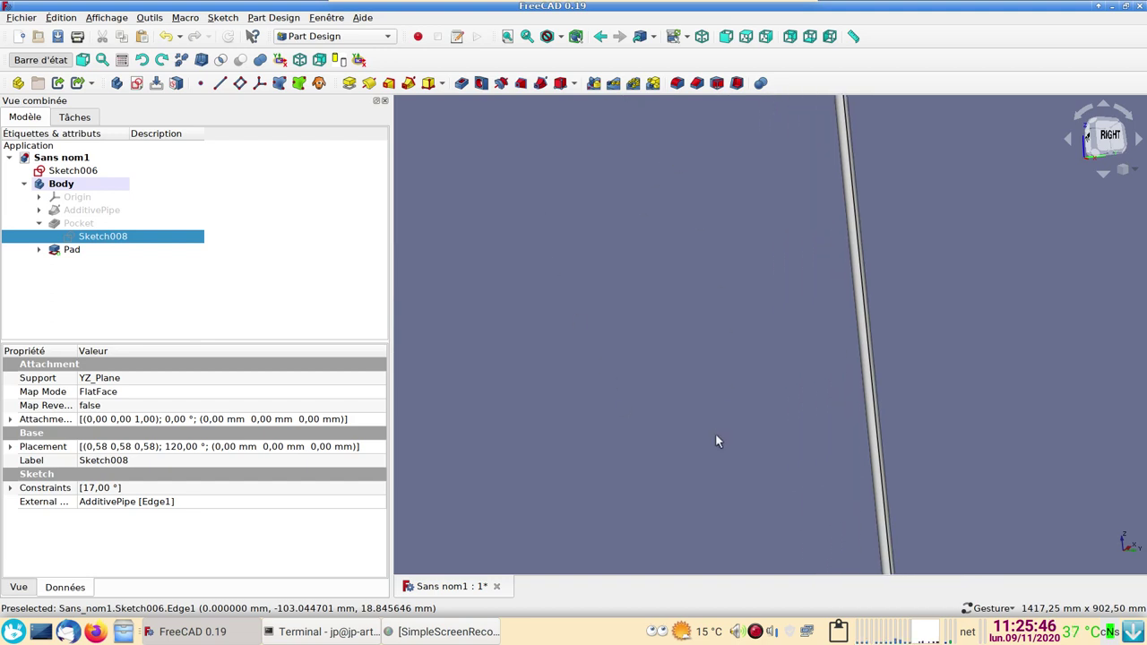
{"action": "scroll", "coordinate": [681, 406], "scroll_direction": "up", "scroll_amount": 2}
{"action": "scroll", "coordinate": [668, 386], "scroll_direction": "up", "scroll_amount": 3}
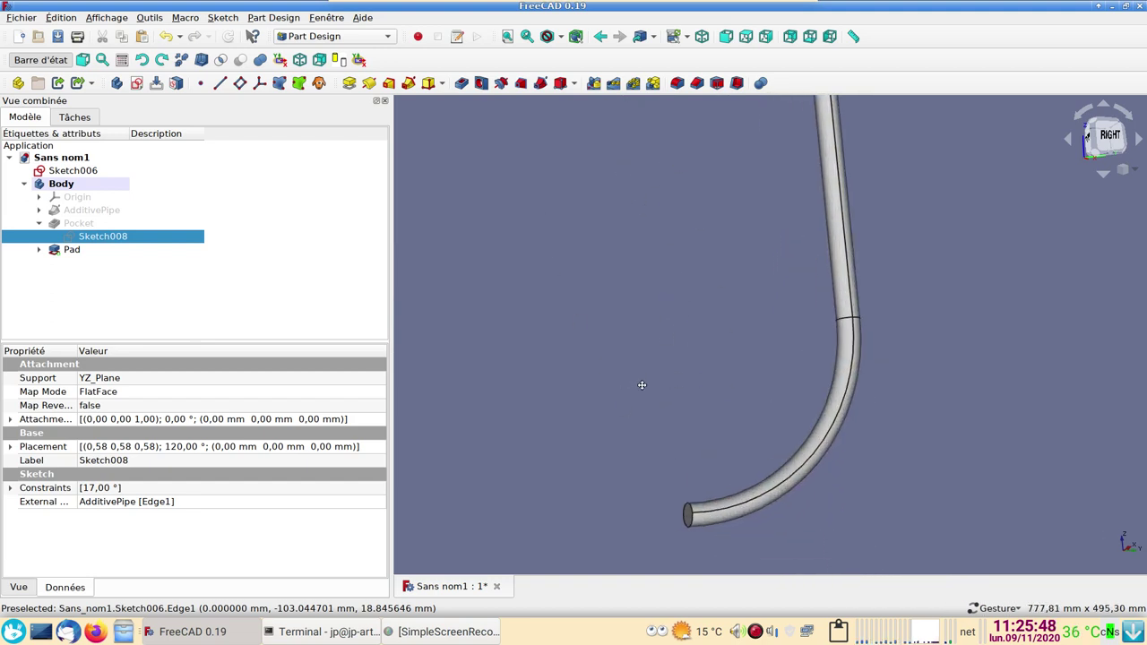
{"action": "mouse_move", "coordinate": [706, 513]}
{"action": "left_mouse_down"}
{"action": "mouse_move", "coordinate": [764, 283]}
{"action": "mouse_move", "coordinate": [743, 377]}
{"action": "left_mouse_up"}
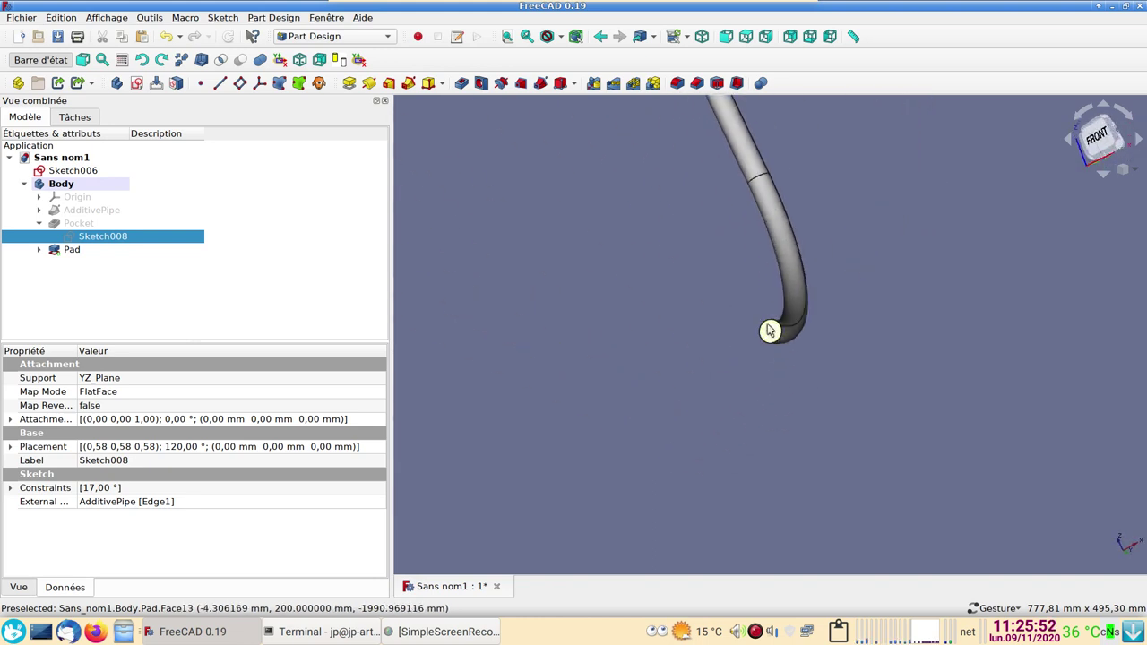
Start a new sketch on the tube's end face and import its circular edge
{"action": "left_click", "coordinate": [307, 249]}
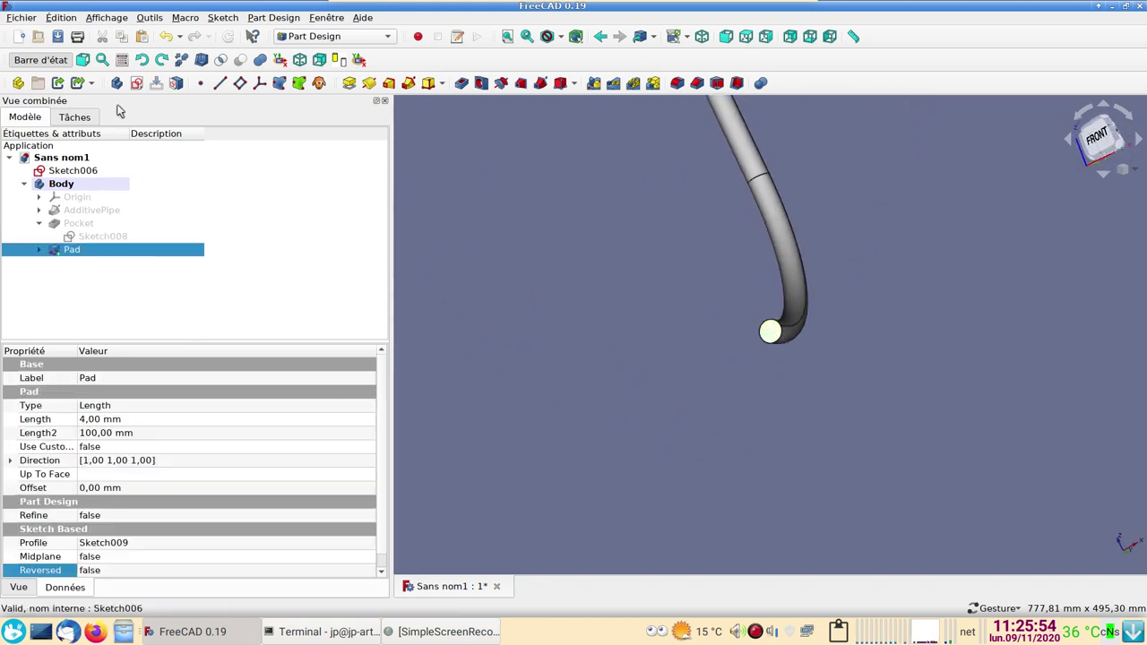
{"action": "left_click", "coordinate": [134, 83]}
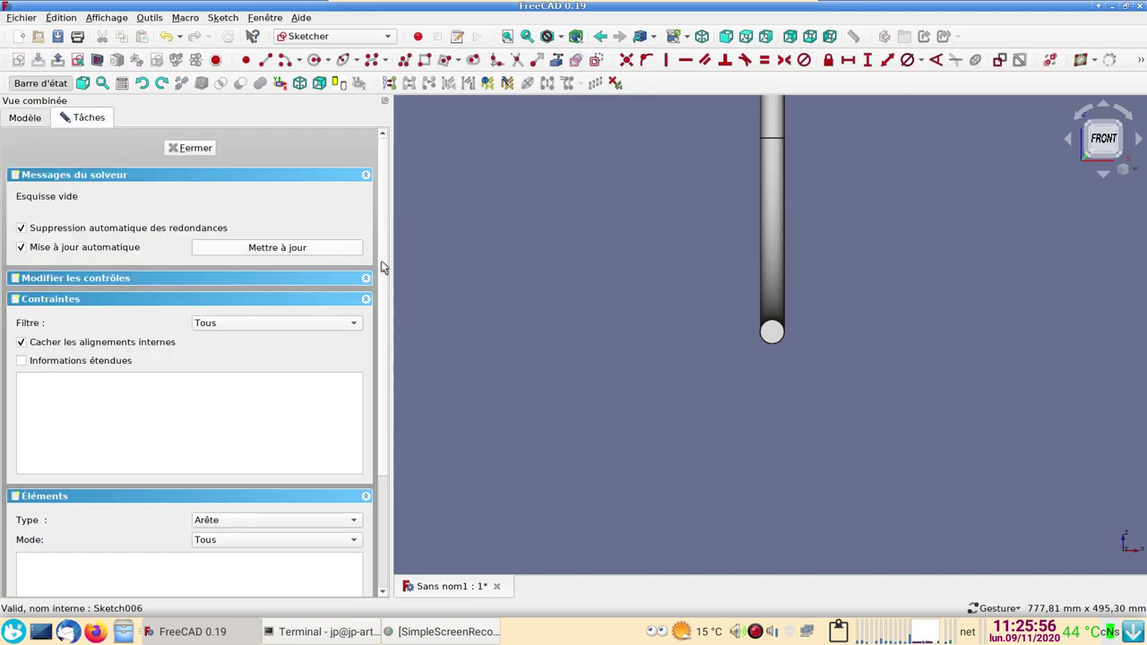
{"action": "left_click", "coordinate": [555, 60]}
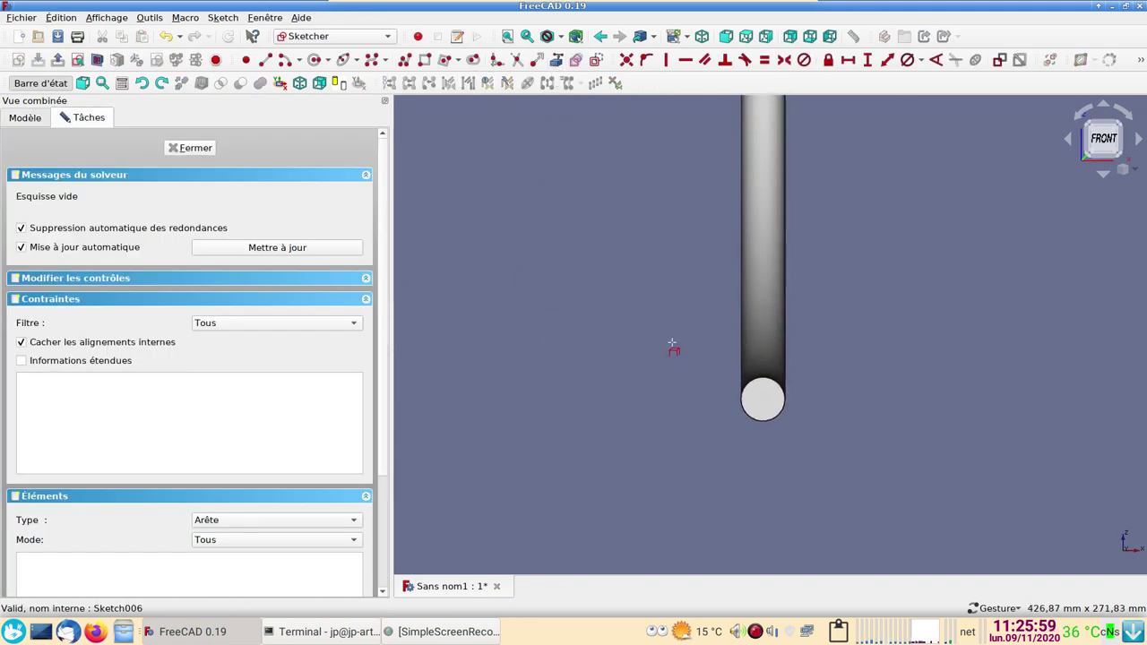
{"action": "left_click", "coordinate": [757, 399]}
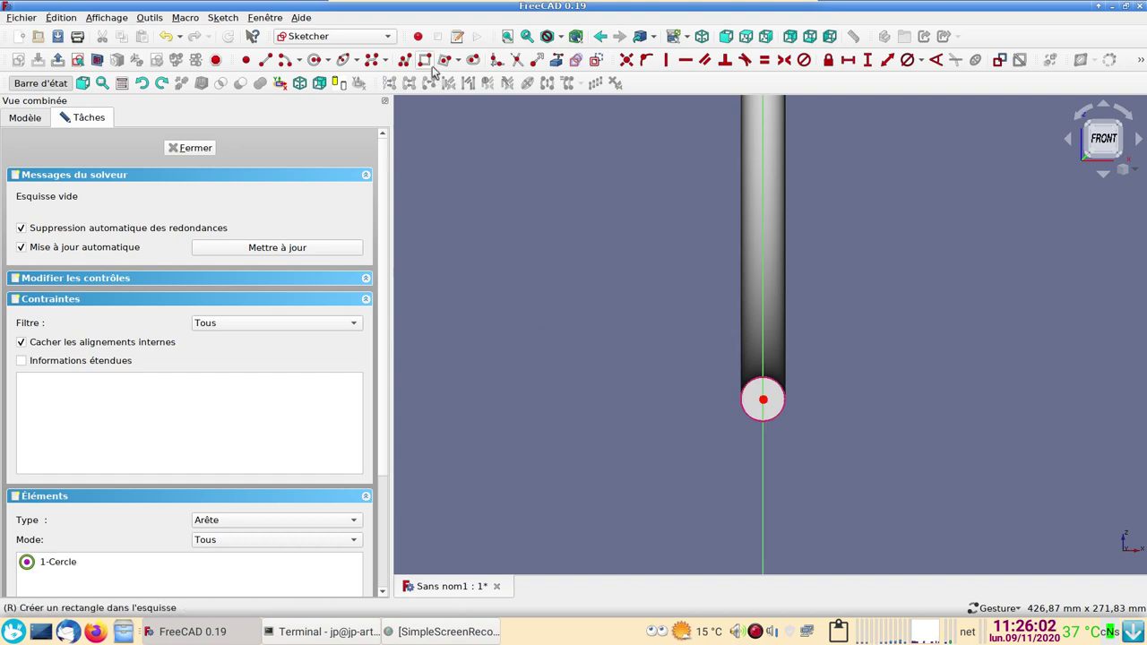
Draw a circle centred on the tube and set its diameter to 80 mm
{"action": "left_click", "coordinate": [314, 60]}
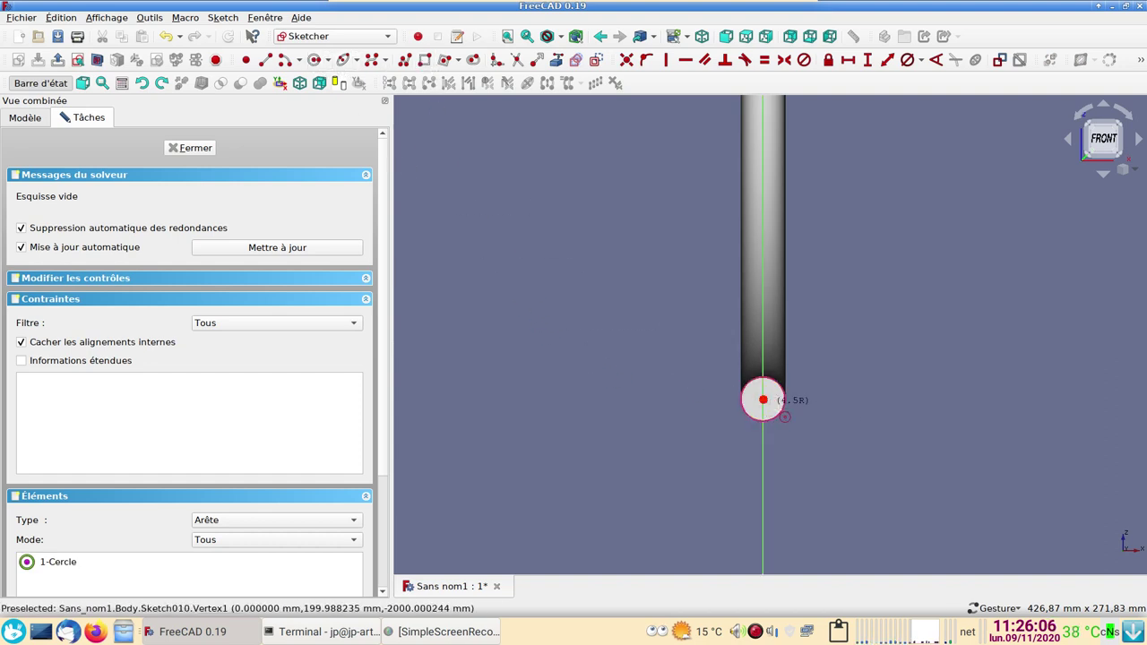
{"action": "left_click", "coordinate": [763, 400]}
{"action": "left_click", "coordinate": [846, 437]}
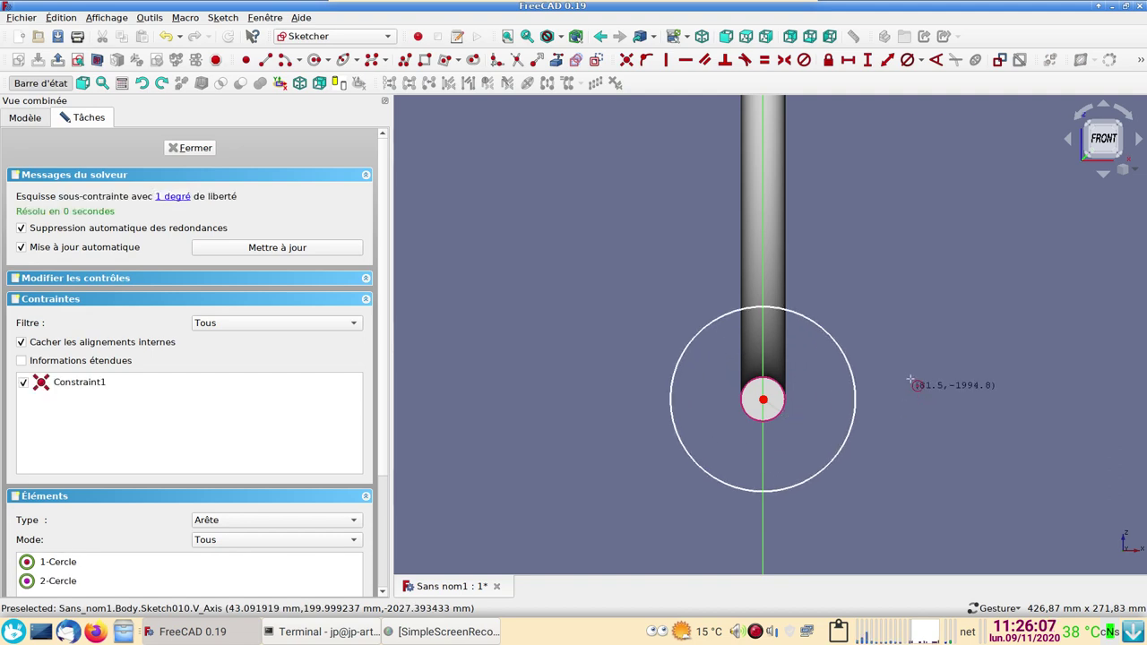
{"action": "left_click", "coordinate": [853, 383]}
{"action": "left_click", "coordinate": [907, 59]}
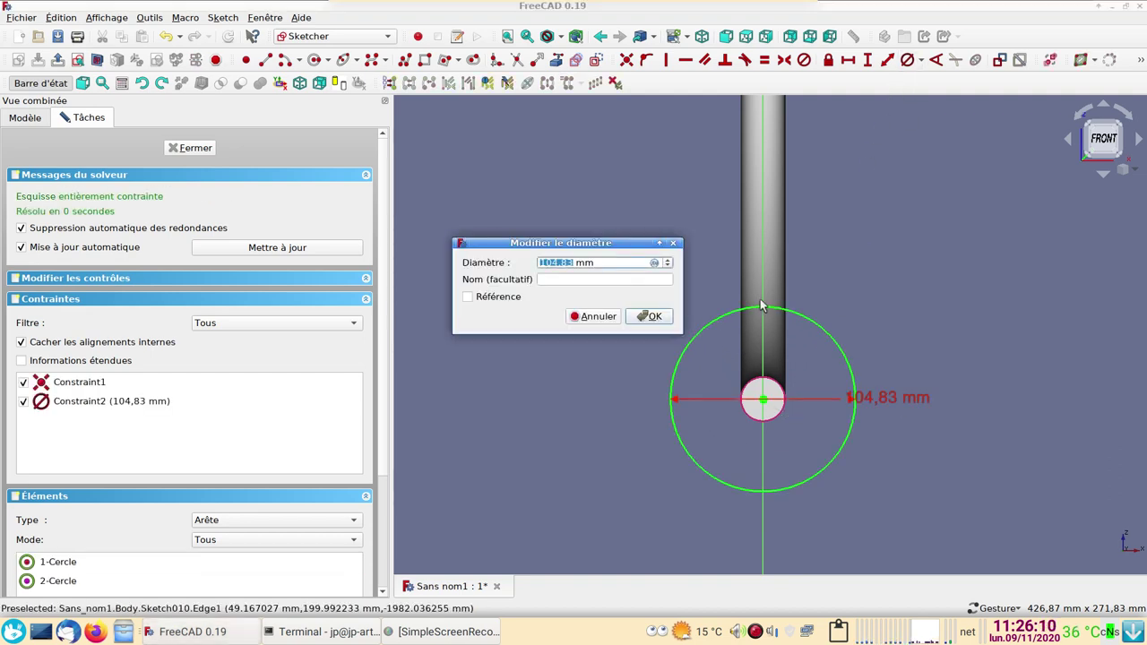
{"action": "type", "text": "80"}
{"action": "key", "text": "Return"}
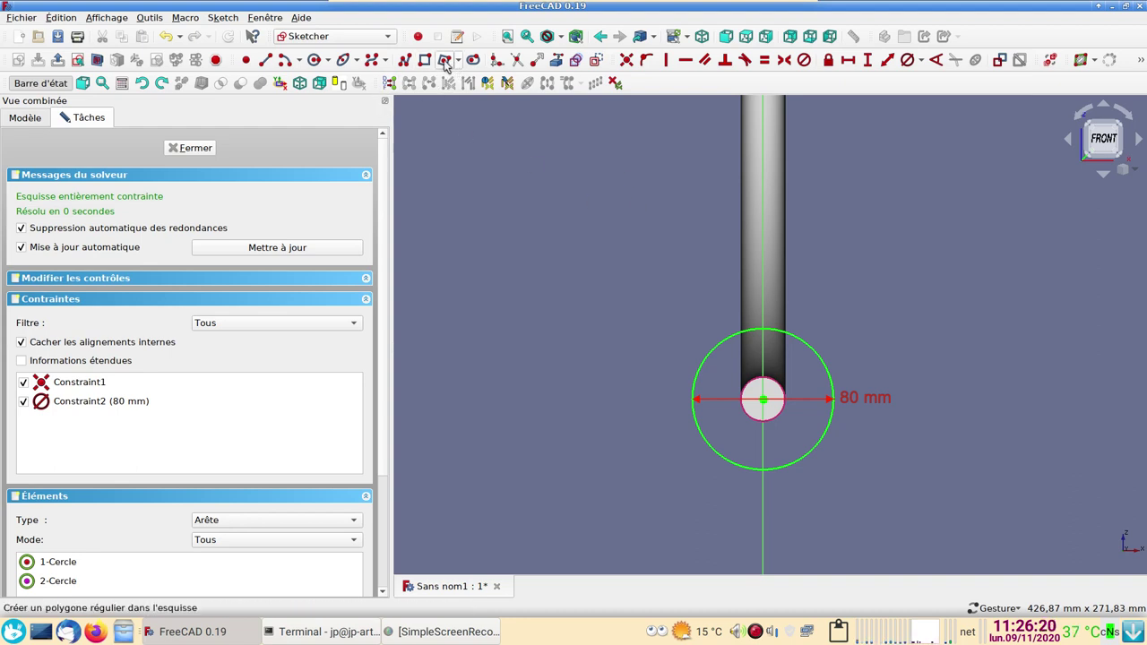
Draw a square centred on the tube inside the 80 mm circle
{"action": "left_click", "coordinate": [446, 60]}
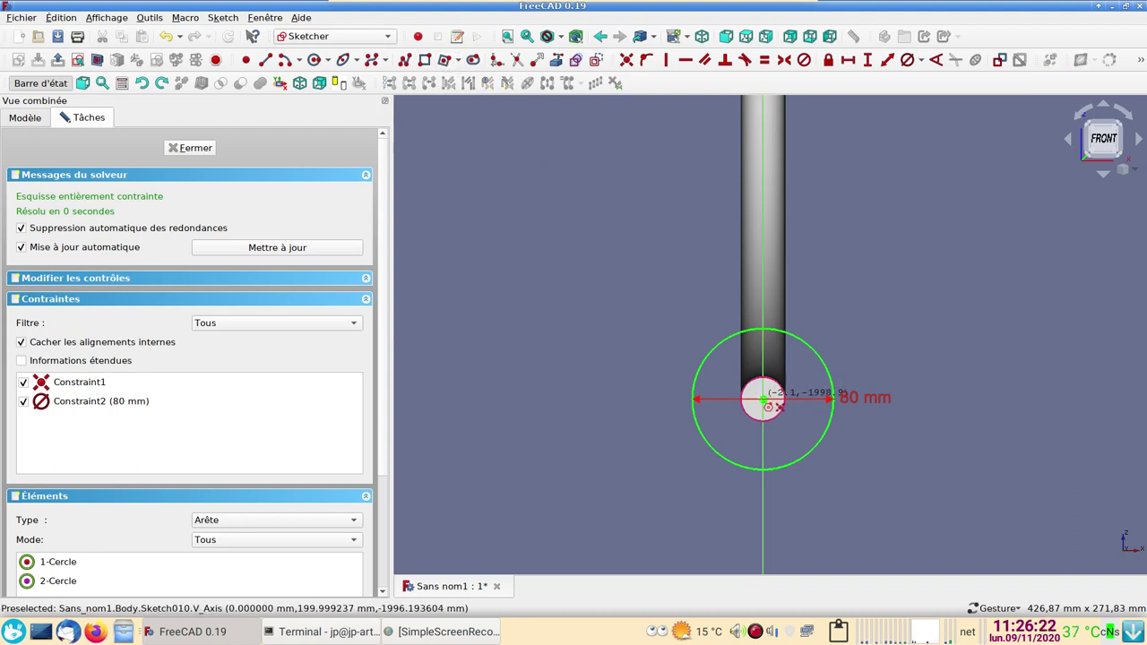
{"action": "left_click", "coordinate": [762, 398]}
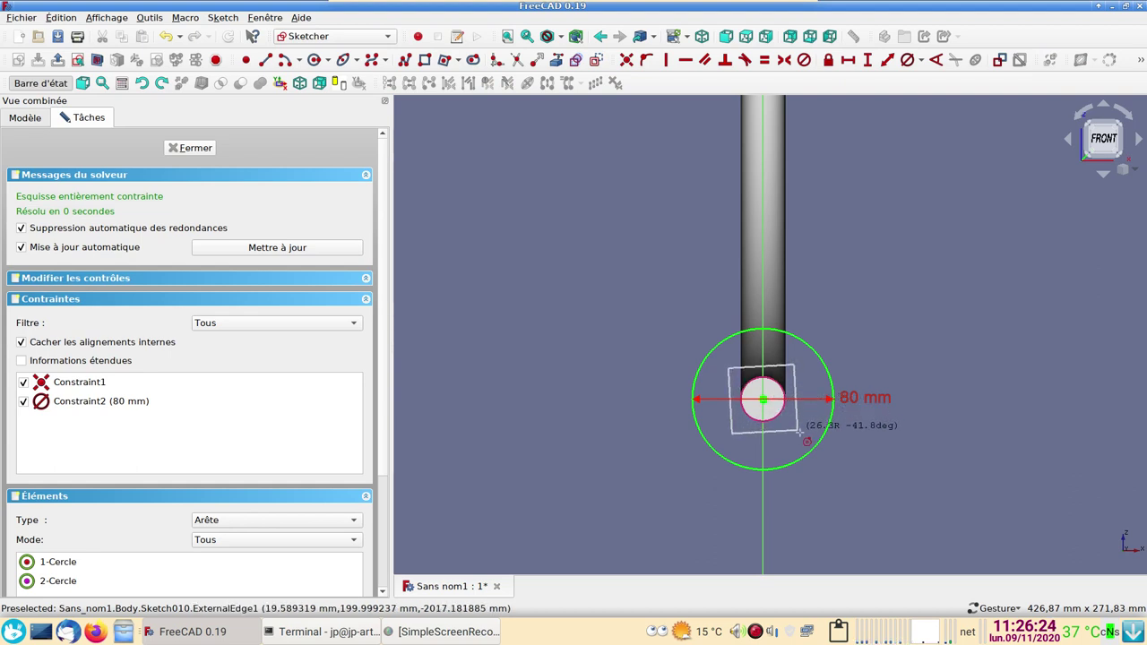
{"action": "left_click", "coordinate": [807, 436]}
{"action": "right_click", "coordinate": [885, 330]}
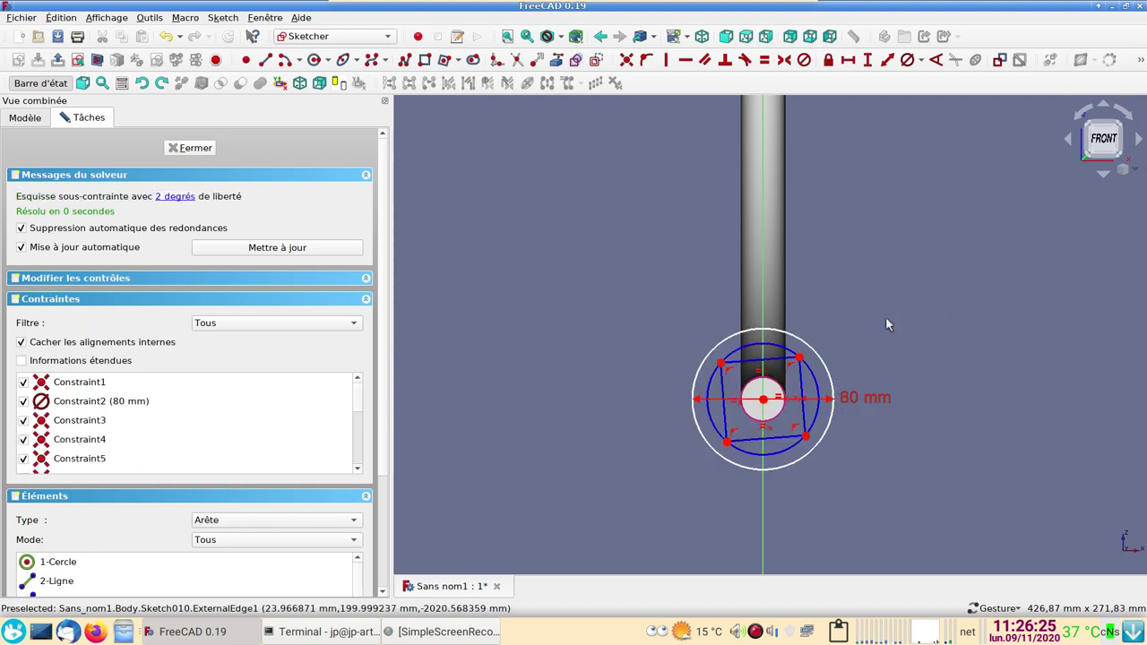
Make the square's top edge horizontal and 45 mm wide
{"action": "left_click", "coordinate": [741, 368]}
{"action": "left_click", "coordinate": [685, 59]}
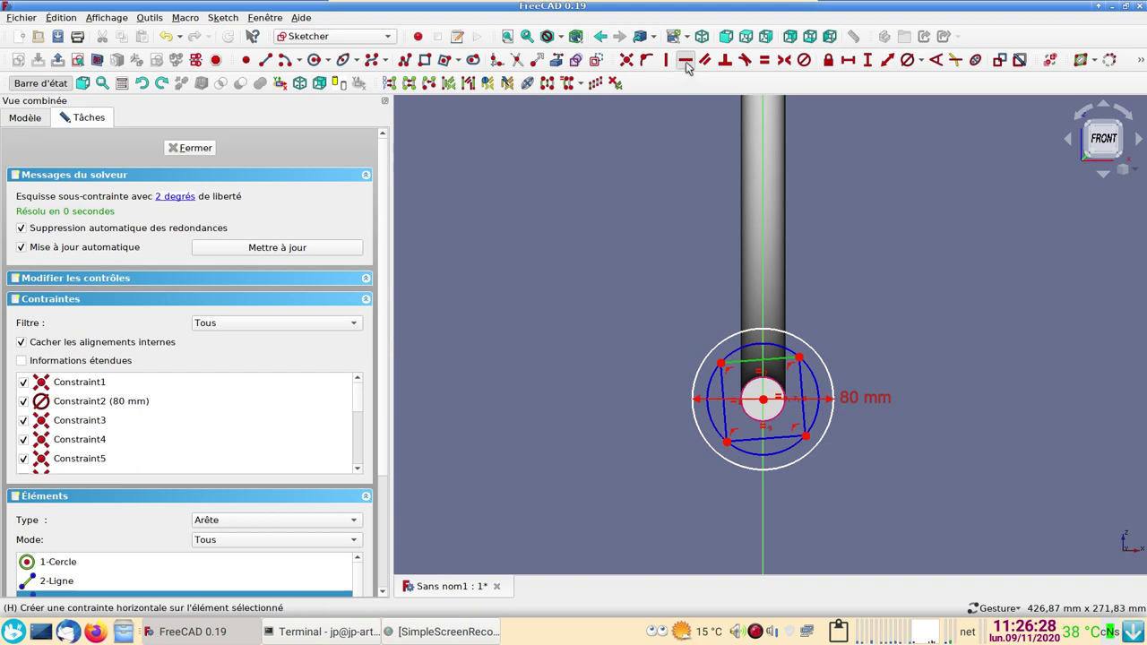
{"action": "scroll", "coordinate": [593, 330], "scroll_direction": "up", "scroll_amount": 2}
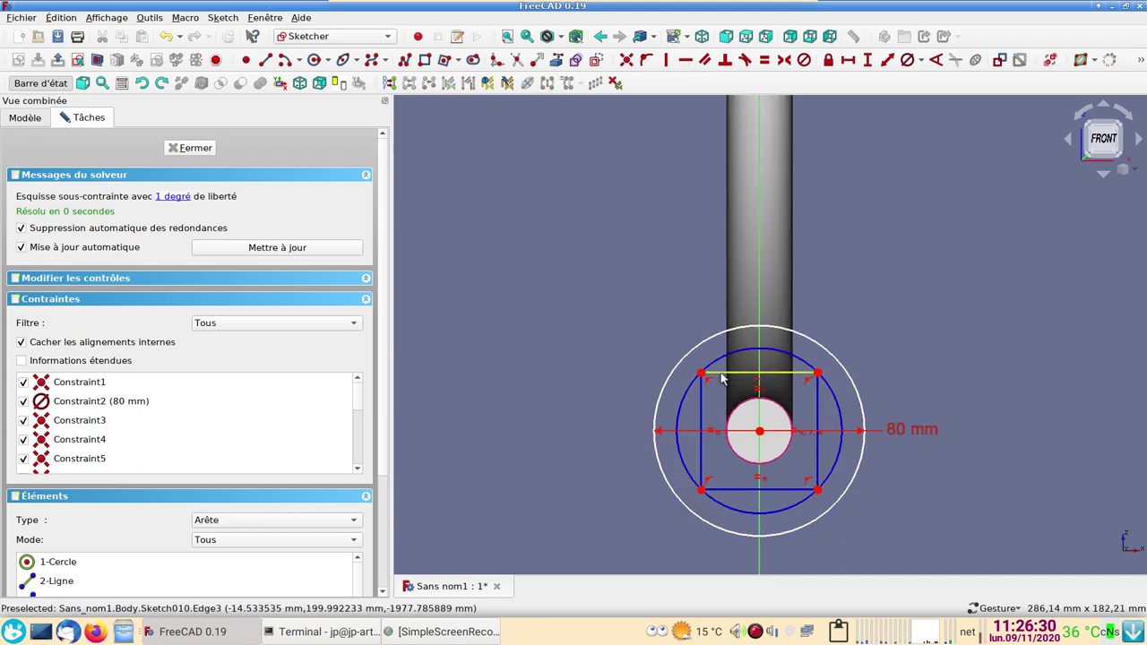
{"action": "left_click", "coordinate": [748, 371]}
{"action": "left_click", "coordinate": [848, 59]}
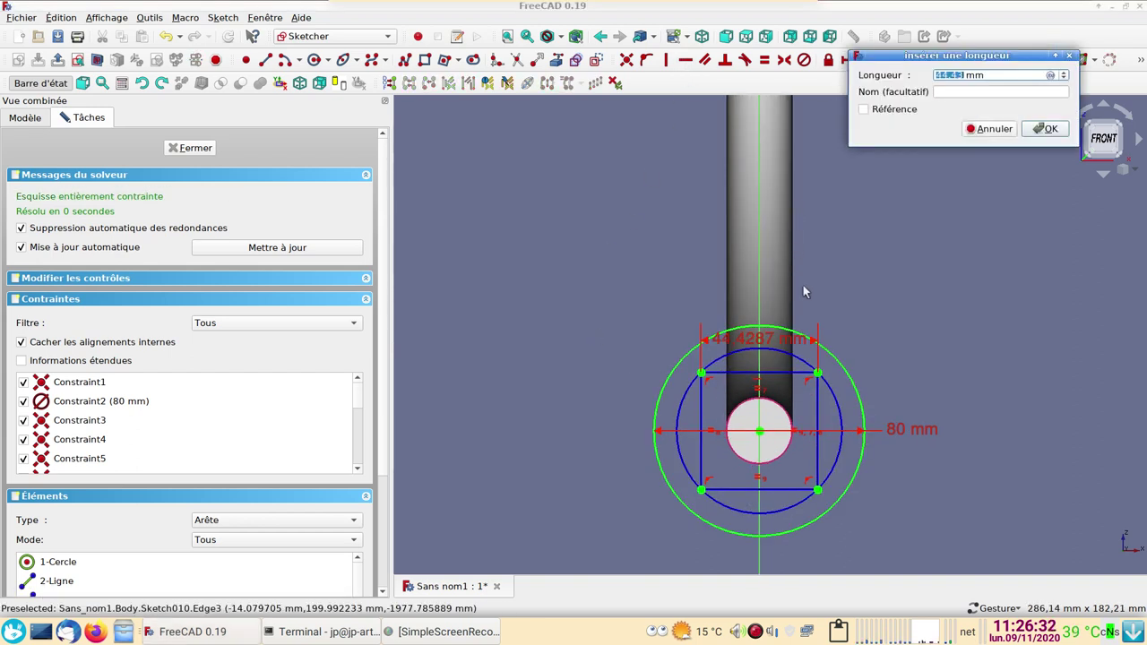
{"action": "type", "text": "45"}
{"action": "key", "text": "Return"}
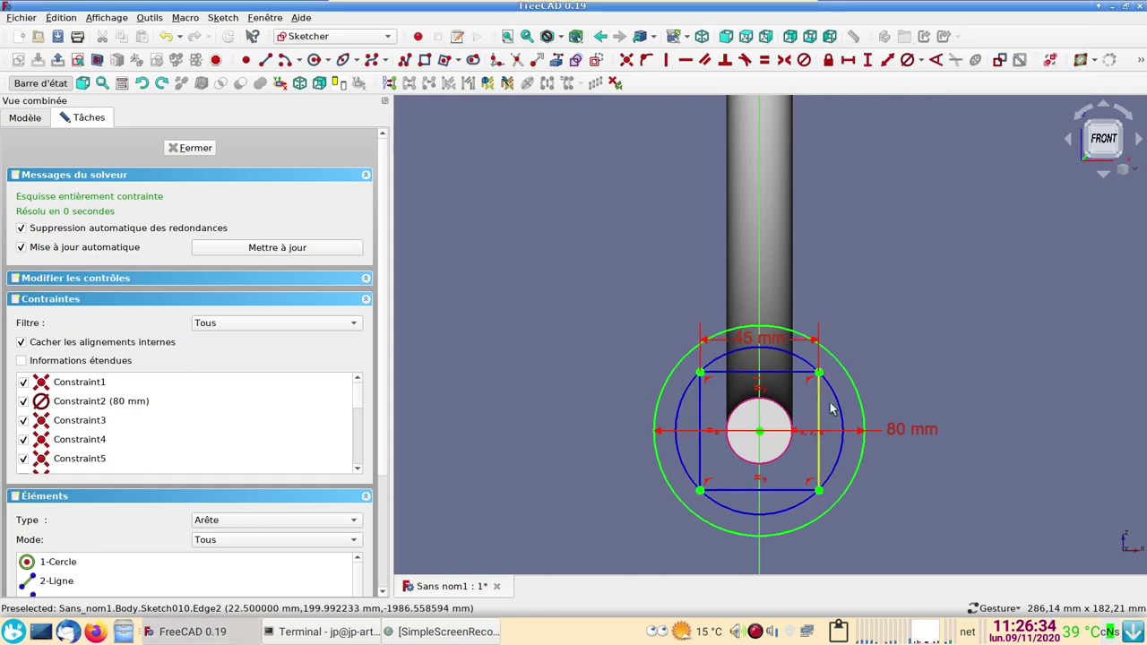
{"action": "right_click_drag", "start_coordinate": [560, 347], "coordinate": [507, 271]}
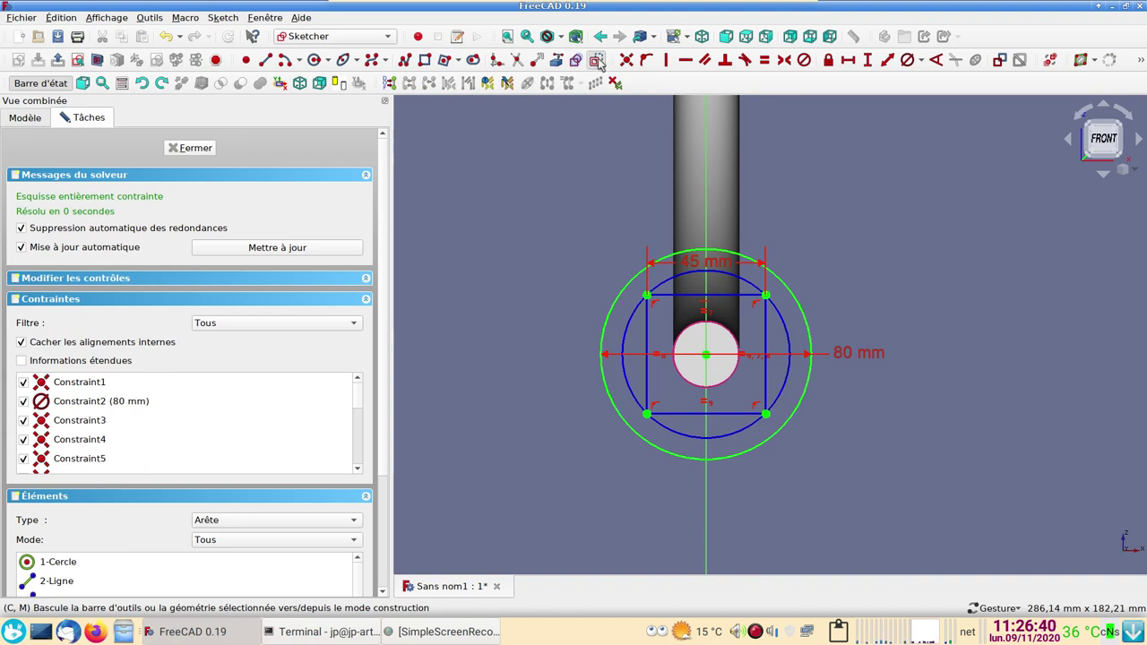
Draw a circle centred on each of the square's four corners
{"action": "left_click", "coordinate": [313, 60]}
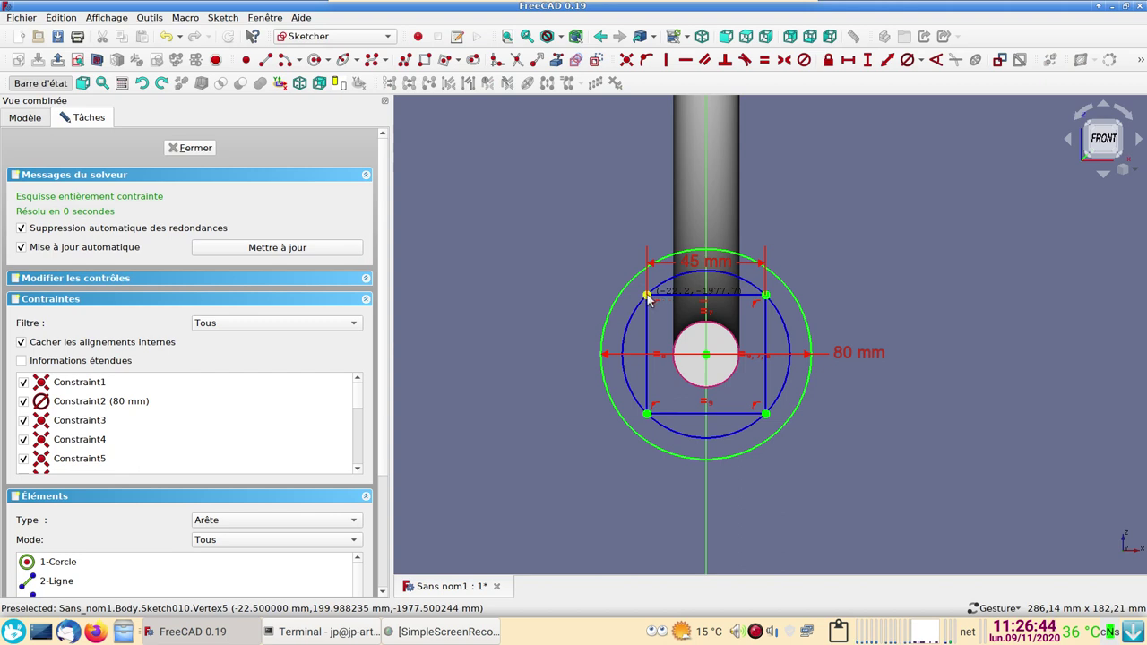
{"action": "left_click", "coordinate": [647, 296]}
{"action": "left_click", "coordinate": [595, 272]}
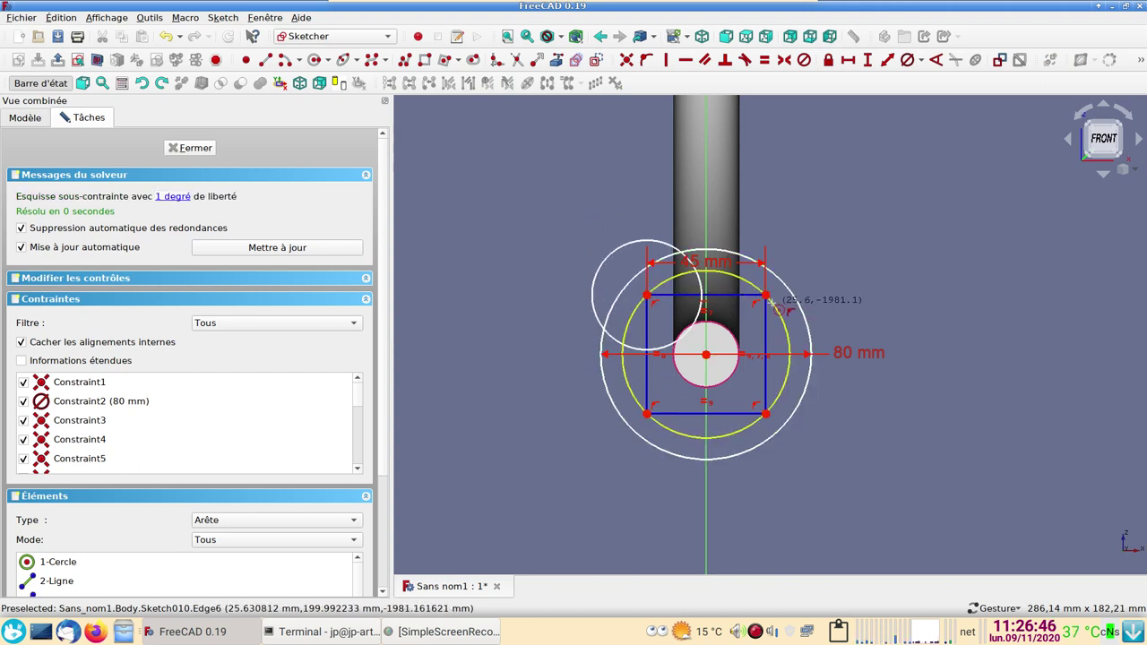
{"action": "left_click", "coordinate": [767, 296]}
{"action": "left_click", "coordinate": [804, 269]}
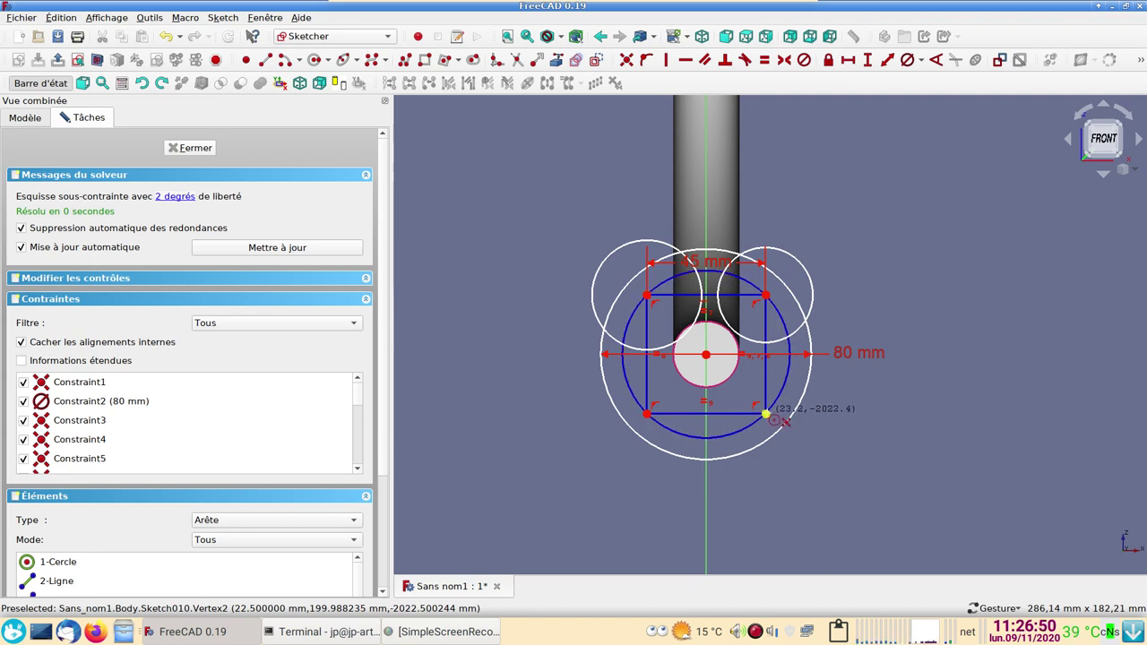
{"action": "left_click", "coordinate": [767, 414]}
{"action": "left_click", "coordinate": [809, 440]}
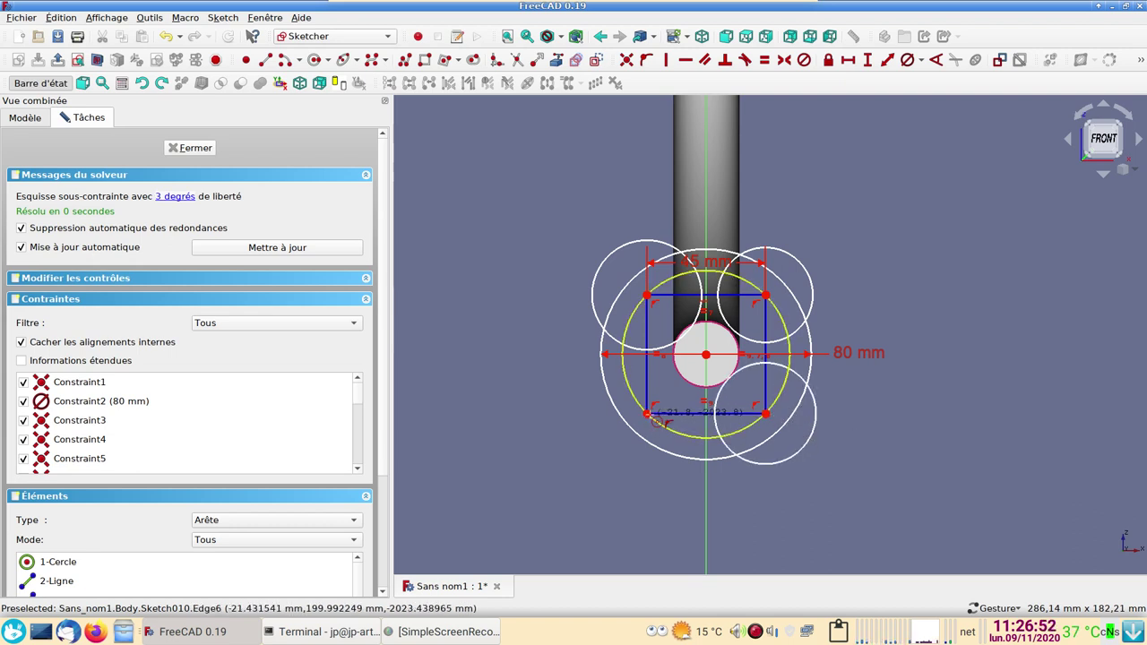
{"action": "left_click", "coordinate": [647, 414]}
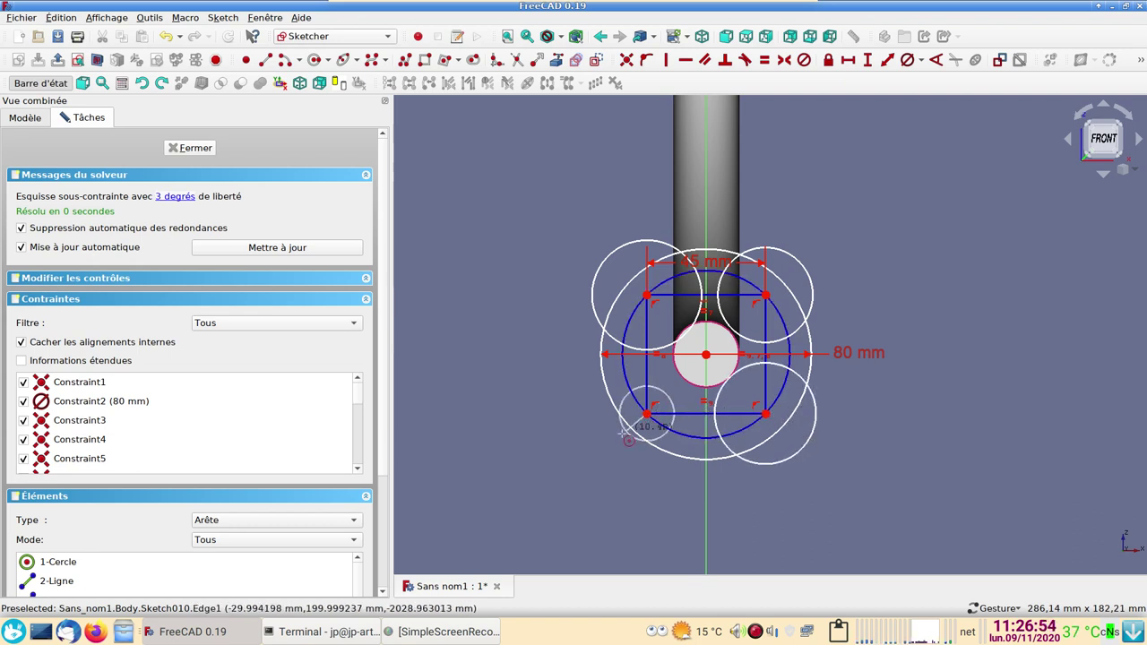
{"action": "left_click", "coordinate": [620, 442]}
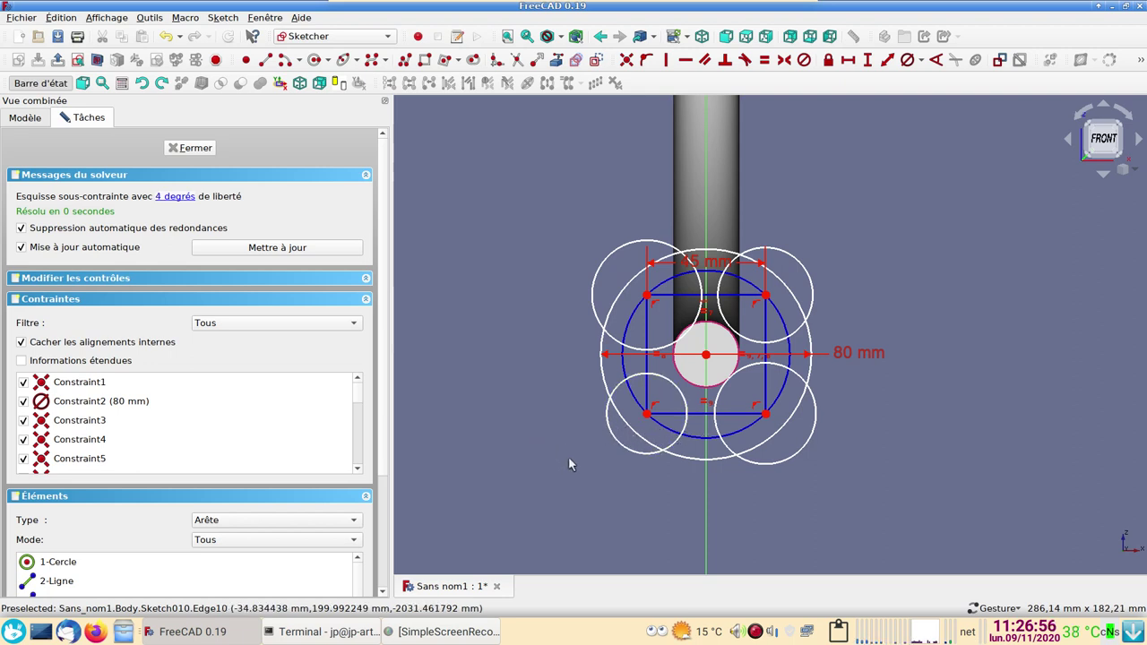
Constrain the four circles equal with a 5 mm diameter
{"action": "left_click", "coordinate": [617, 442]}
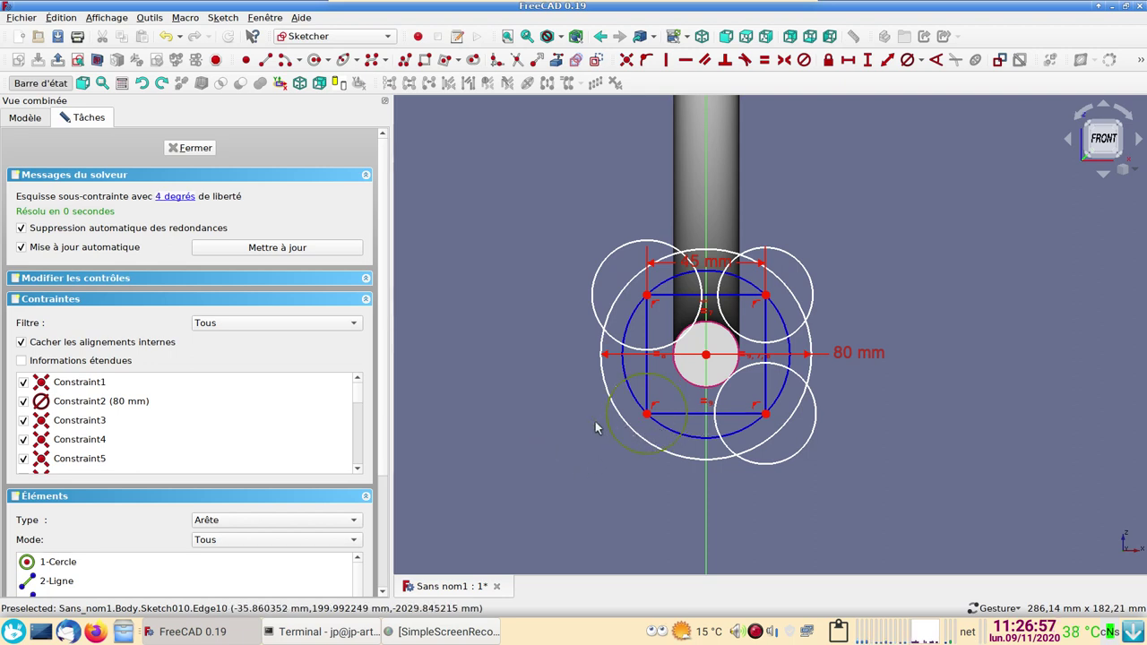
{"action": "left_click", "coordinate": [593, 307]}
{"action": "left_click", "coordinate": [810, 276]}
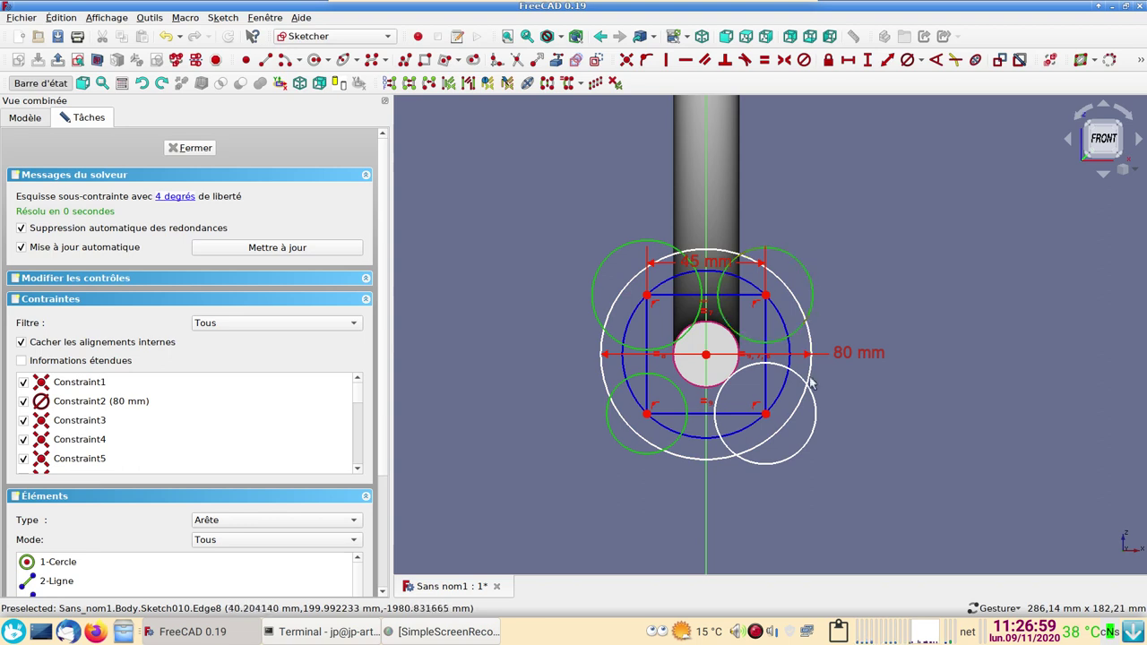
{"action": "left_click", "coordinate": [815, 412]}
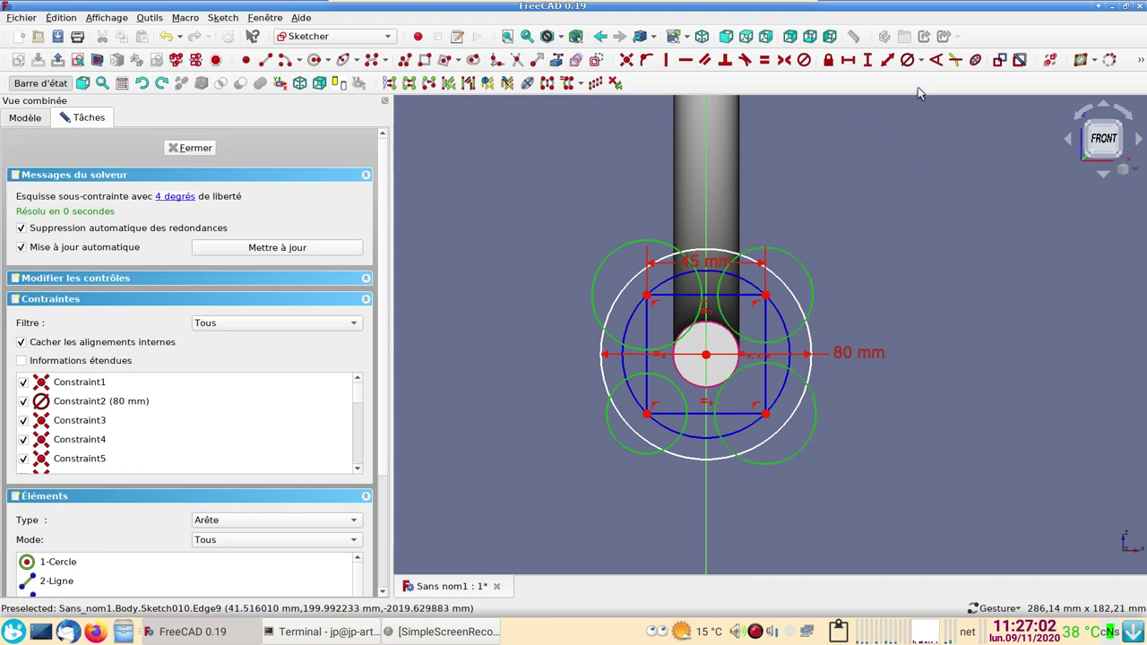
{"action": "left_click", "coordinate": [906, 59]}
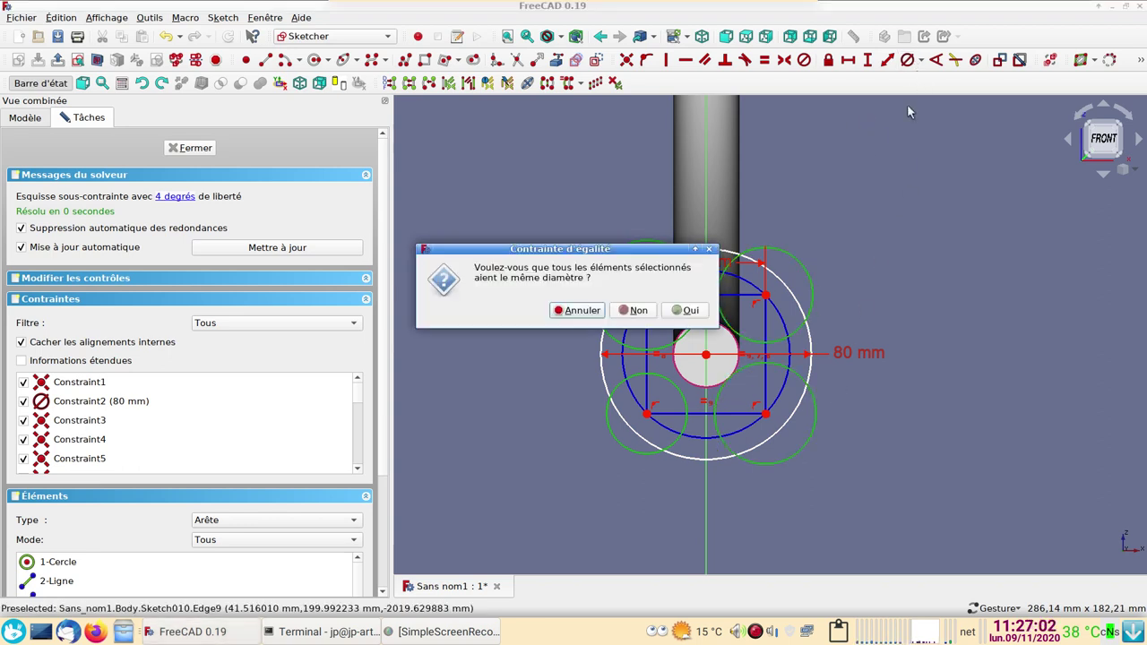
{"action": "left_click", "coordinate": [688, 310]}
{"action": "type", "text": "5"}
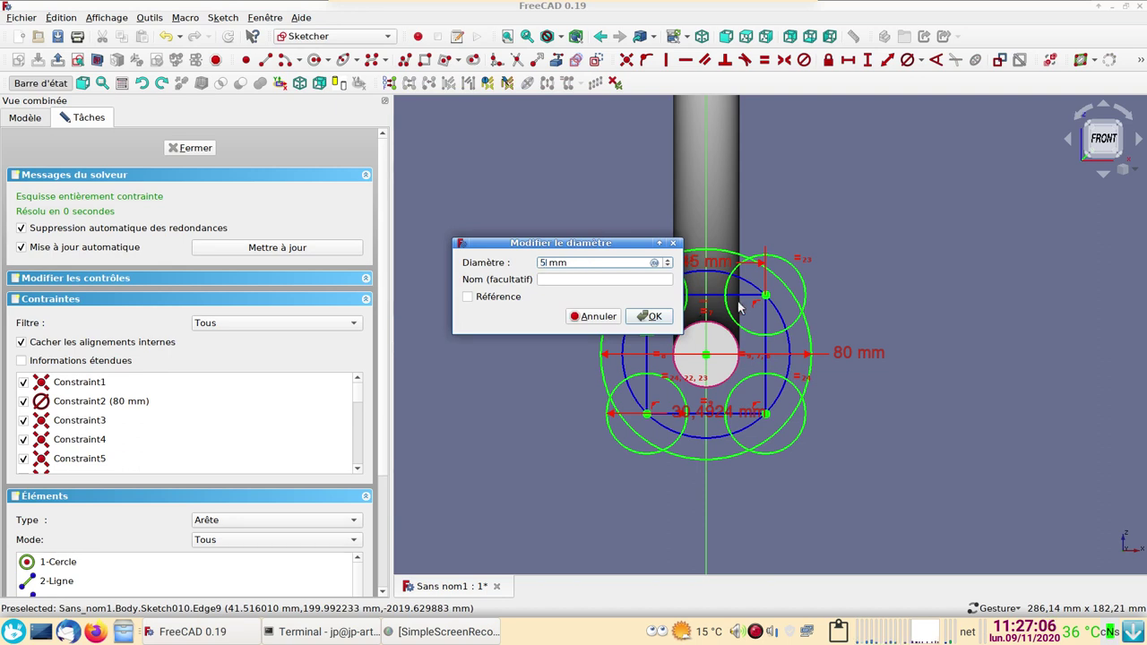
{"action": "left_click", "coordinate": [654, 317]}
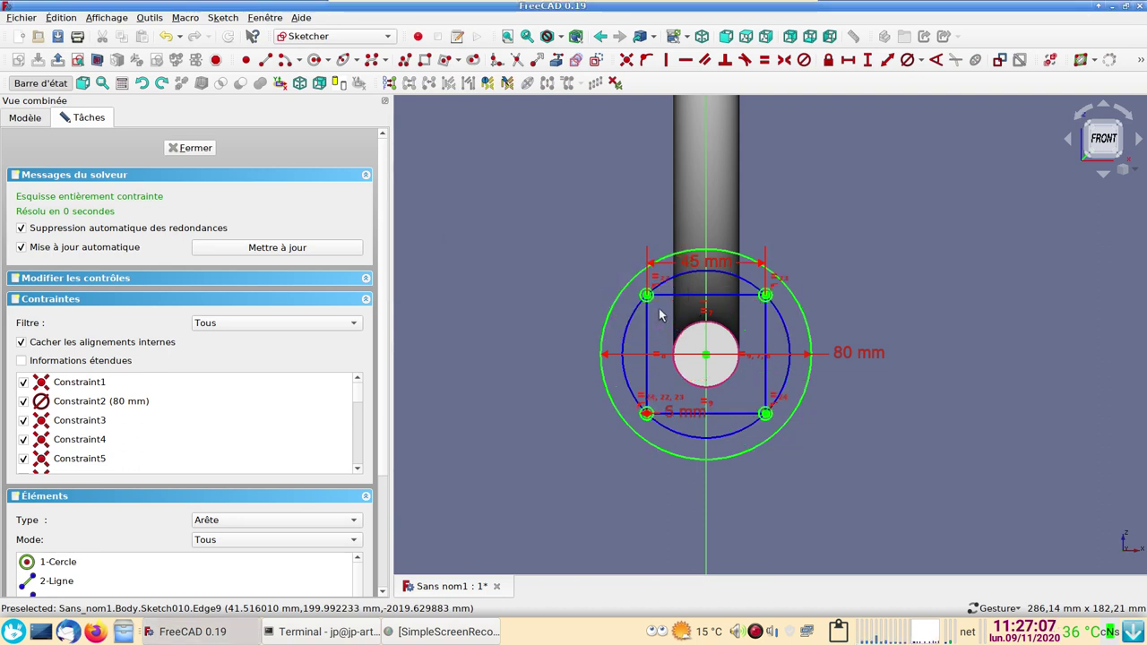
Close the sketch and pad it 3 mm thick
{"action": "left_click", "coordinate": [191, 147]}
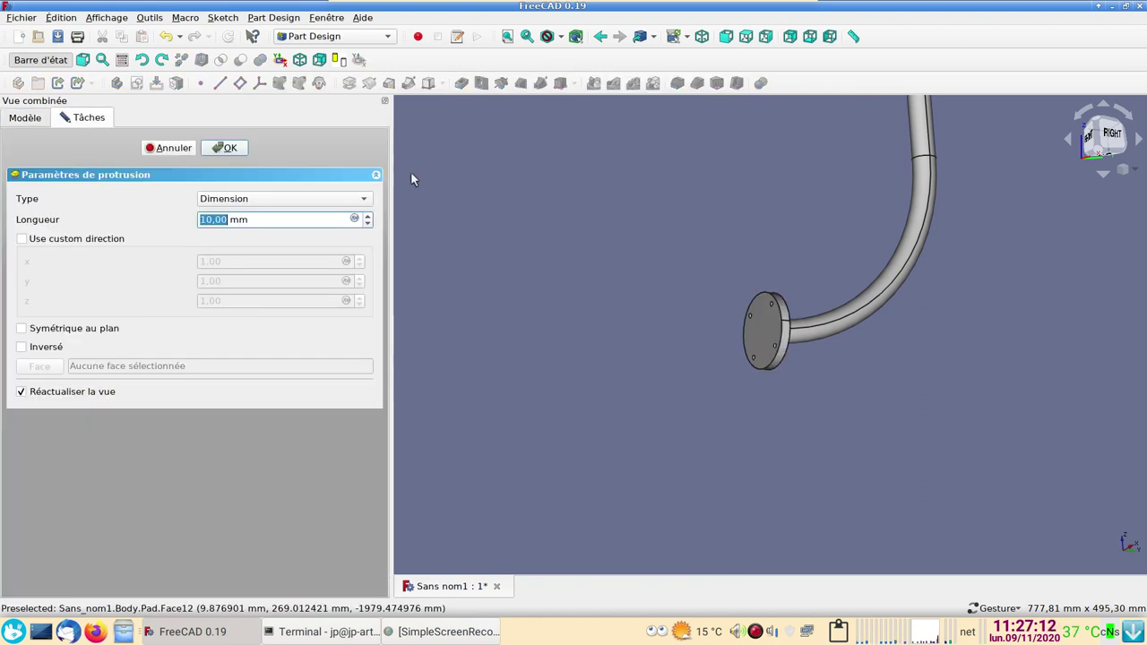
{"action": "type", "text": "3"}
{"action": "left_click", "coordinate": [231, 148]}
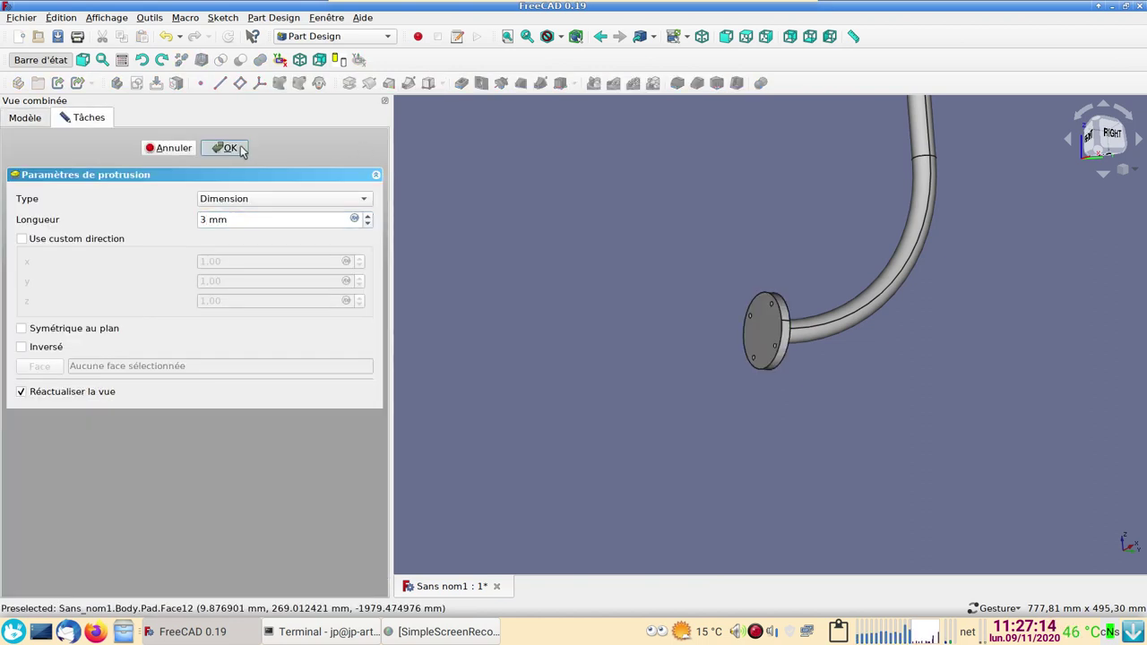
{"action": "scroll", "coordinate": [699, 250], "scroll_direction": "down", "scroll_amount": 5}
{"action": "scroll", "coordinate": [699, 250], "scroll_direction": "down", "scroll_amount": 5}
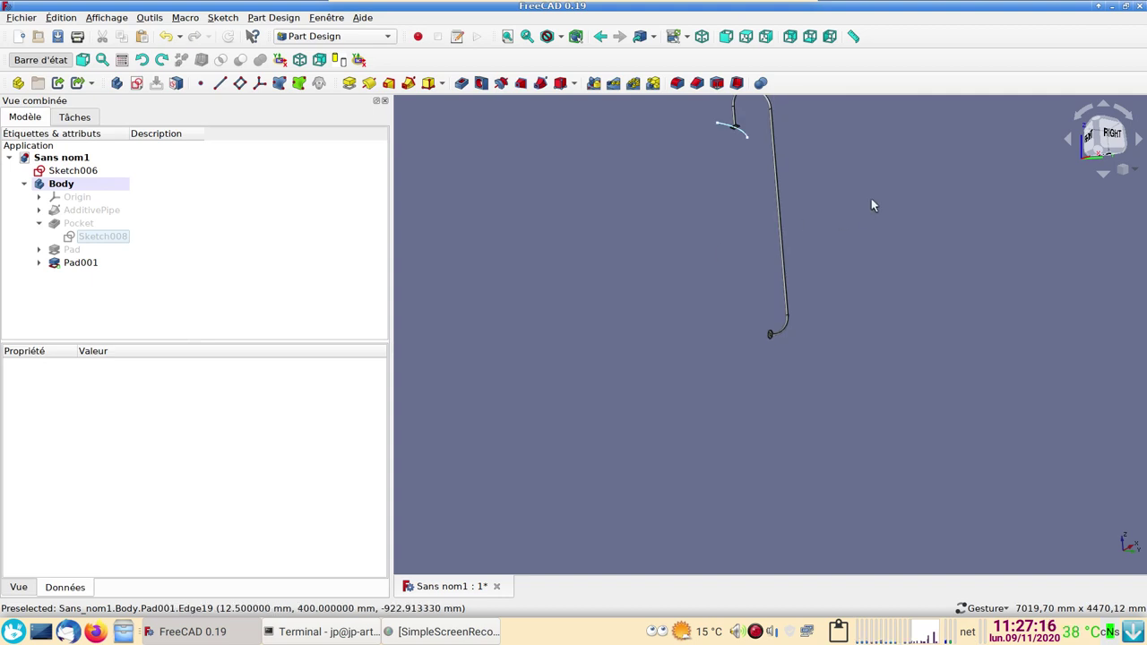
{"action": "mouse_move", "coordinate": [870, 205]}
{"action": "left_mouse_down"}
{"action": "mouse_move", "coordinate": [884, 308]}
{"action": "mouse_move", "coordinate": [727, 287]}
{"action": "mouse_move", "coordinate": [638, 318]}
{"action": "mouse_move", "coordinate": [940, 308]}
{"action": "mouse_move", "coordinate": [891, 350]}
{"action": "mouse_move", "coordinate": [837, 297]}
{"action": "mouse_move", "coordinate": [823, 297]}
{"action": "mouse_move", "coordinate": [845, 284]}
{"action": "mouse_move", "coordinate": [805, 321]}
{"action": "mouse_move", "coordinate": [838, 307]}
{"action": "left_mouse_up"}
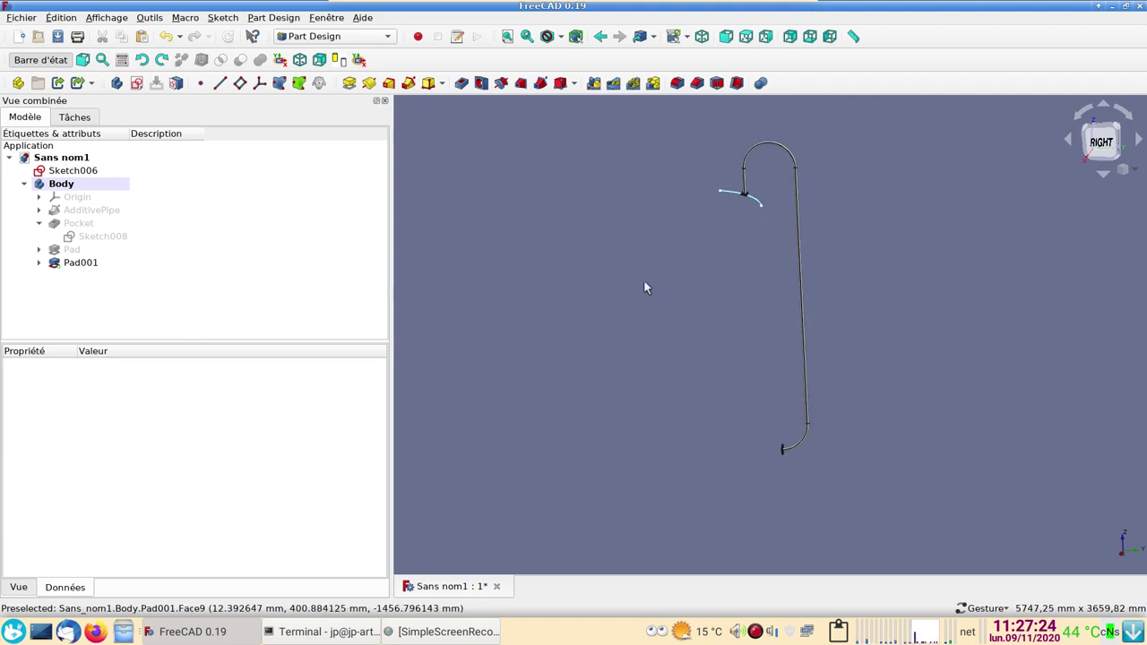
{"action": "left_click", "coordinate": [77, 265]}
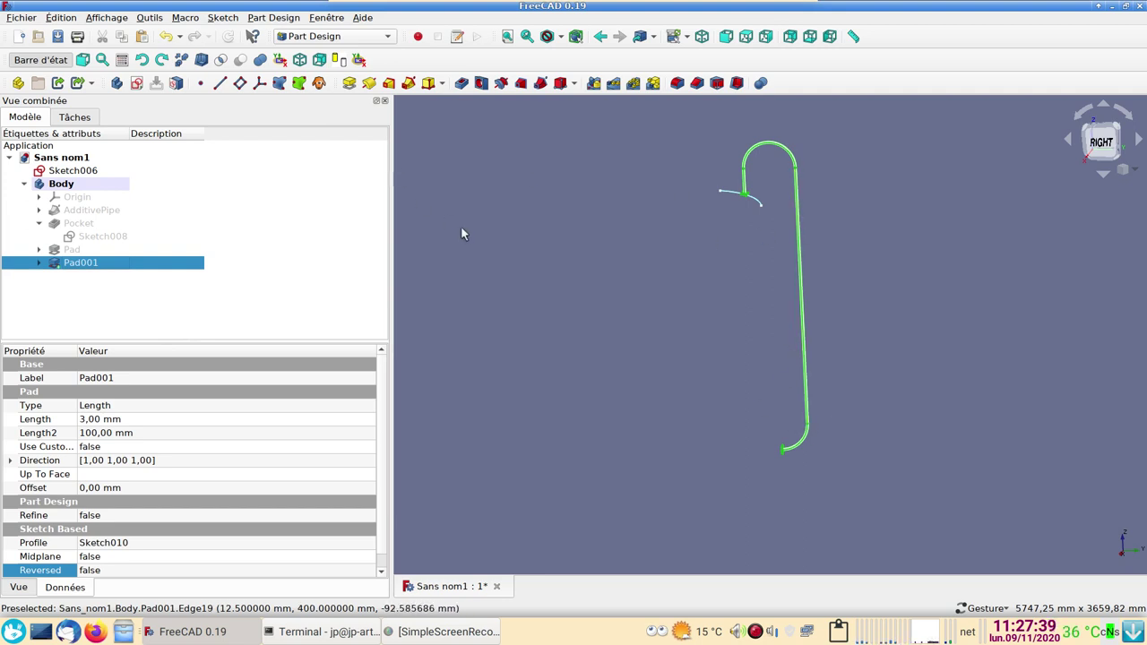
Create Pad002 as a linked copy of Pad001
{"action": "left_click", "coordinate": [58, 83]}
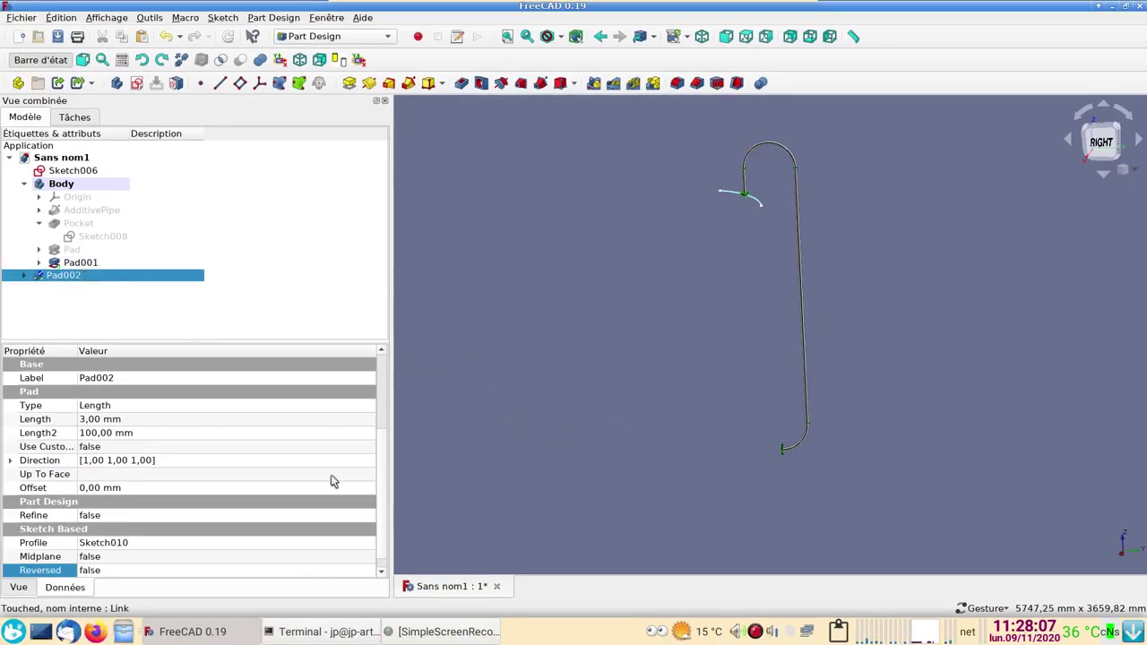
{"action": "scroll", "coordinate": [248, 504], "scroll_direction": "down", "scroll_amount": 1}
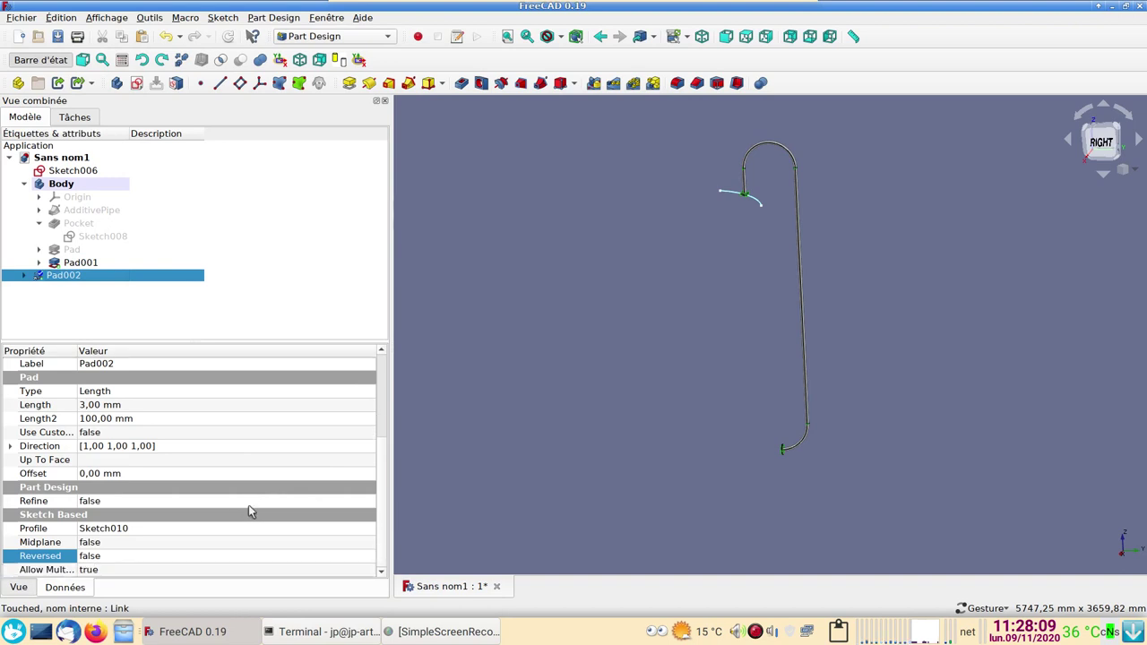
{"action": "scroll", "coordinate": [247, 498], "scroll_direction": "up", "scroll_amount": 2}
{"action": "scroll", "coordinate": [245, 492], "scroll_direction": "down", "scroll_amount": 2}
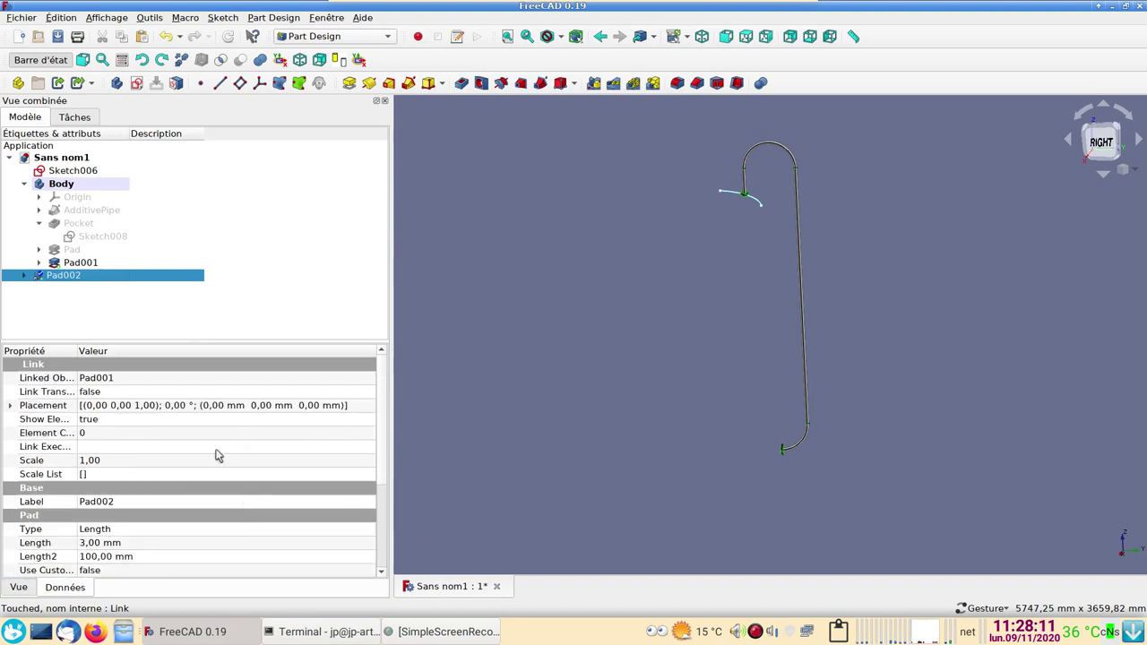
Set Pad002's placement translation X to 400 mm and check the result
{"action": "left_click", "coordinate": [367, 413]}
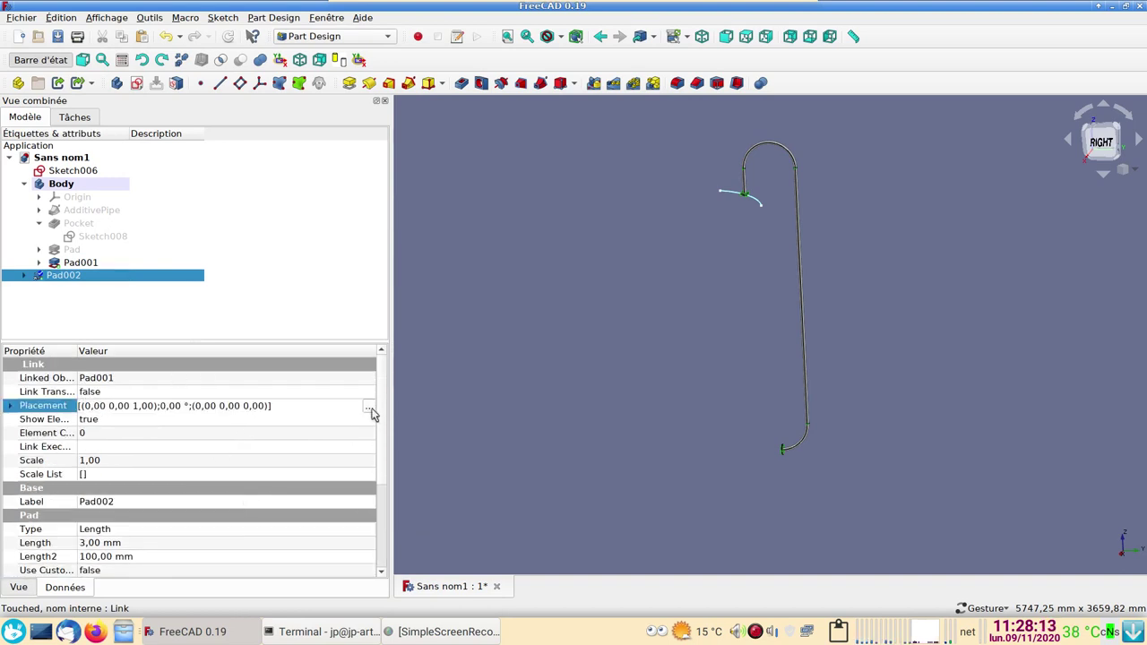
{"action": "left_click", "coordinate": [370, 409]}
{"action": "left_click", "coordinate": [108, 183]}
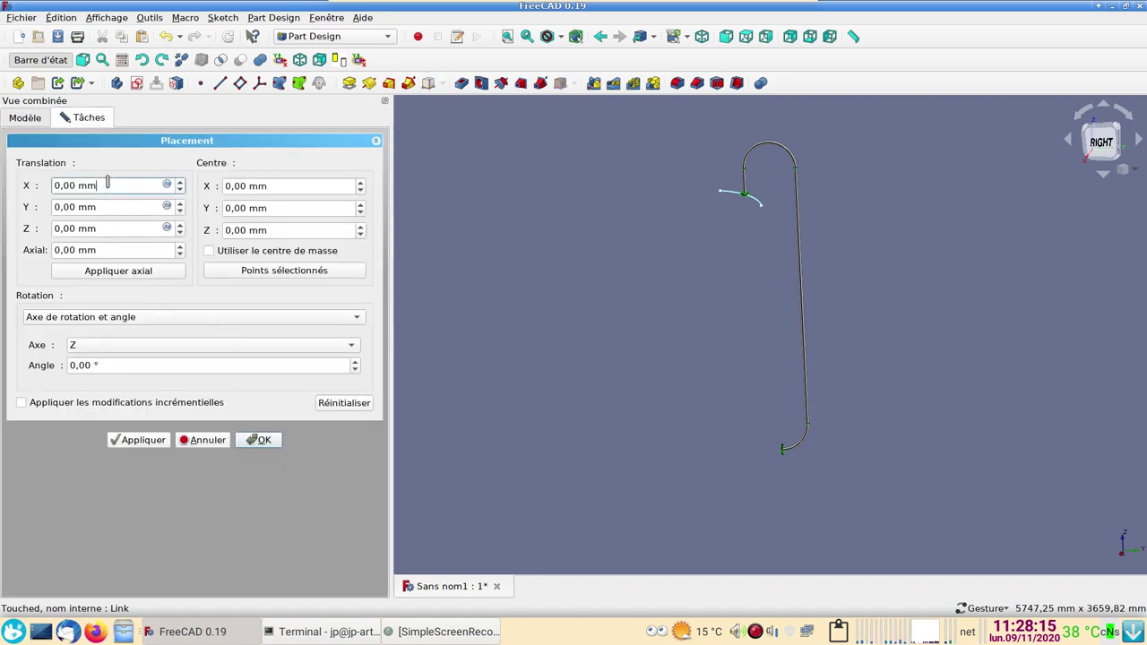
{"action": "left_click_drag", "start_coordinate": [108, 183], "coordinate": [34, 186]}
{"action": "type", "text": "40"}
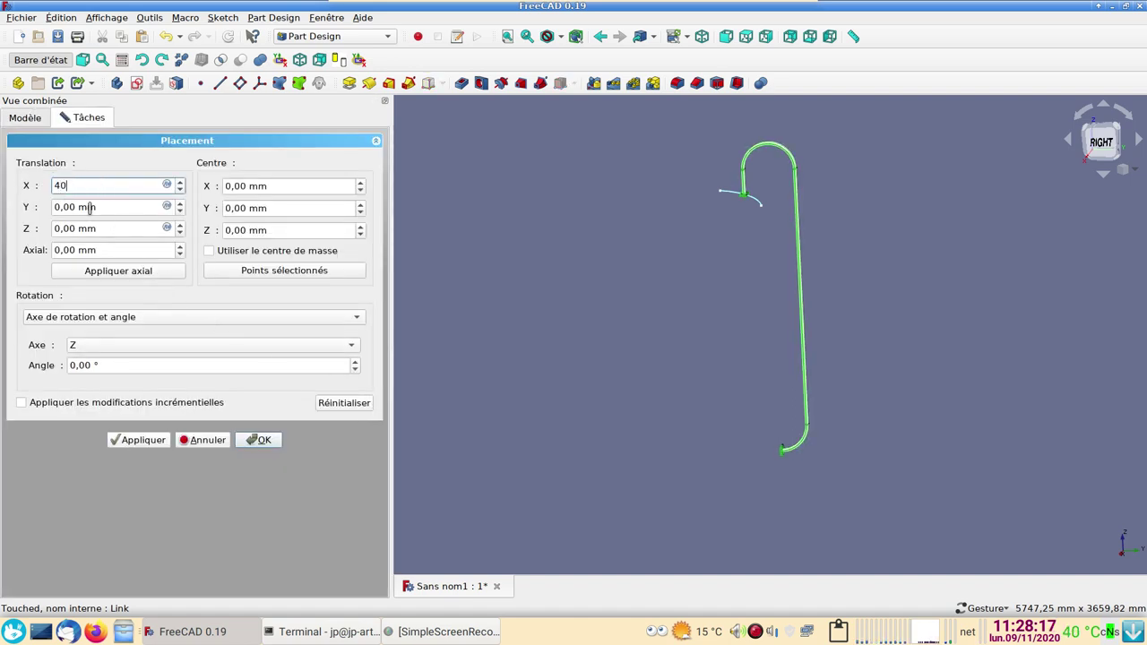
{"action": "type", "text": "0"}
{"action": "key", "text": "Return"}
{"action": "mouse_move", "coordinate": [423, 267]}
{"action": "left_mouse_down"}
{"action": "mouse_move", "coordinate": [681, 310]}
{"action": "mouse_move", "coordinate": [504, 283]}
{"action": "mouse_move", "coordinate": [438, 312]}
{"action": "left_mouse_up"}
{"action": "left_click_drag", "start_coordinate": [893, 321], "coordinate": [870, 362]}
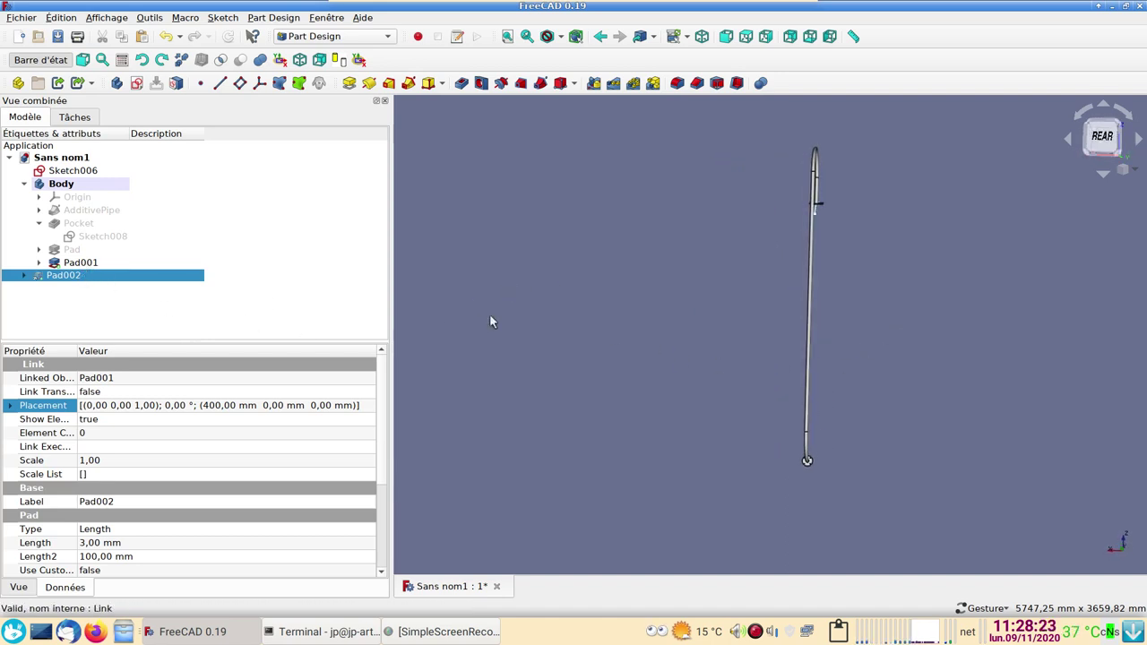
{"action": "mouse_move", "coordinate": [492, 320]}
{"action": "left_mouse_down"}
{"action": "mouse_move", "coordinate": [759, 333]}
{"action": "mouse_move", "coordinate": [743, 344]}
{"action": "left_mouse_up"}
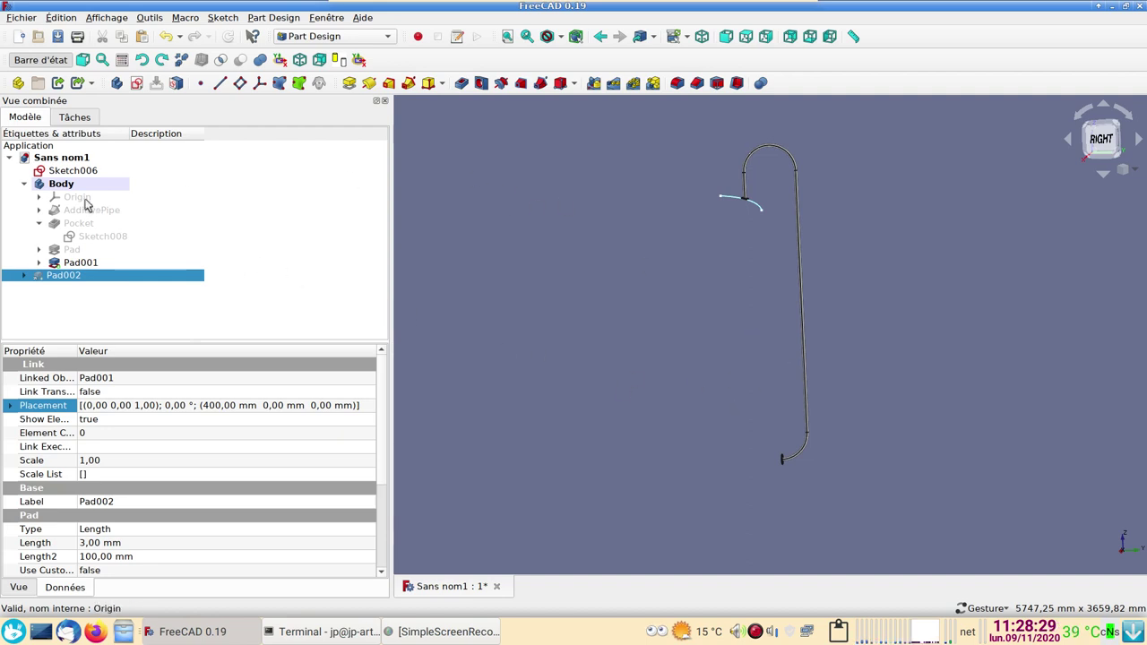
Start a new sketch on the YZ_Plane
{"action": "left_click", "coordinate": [122, 83]}
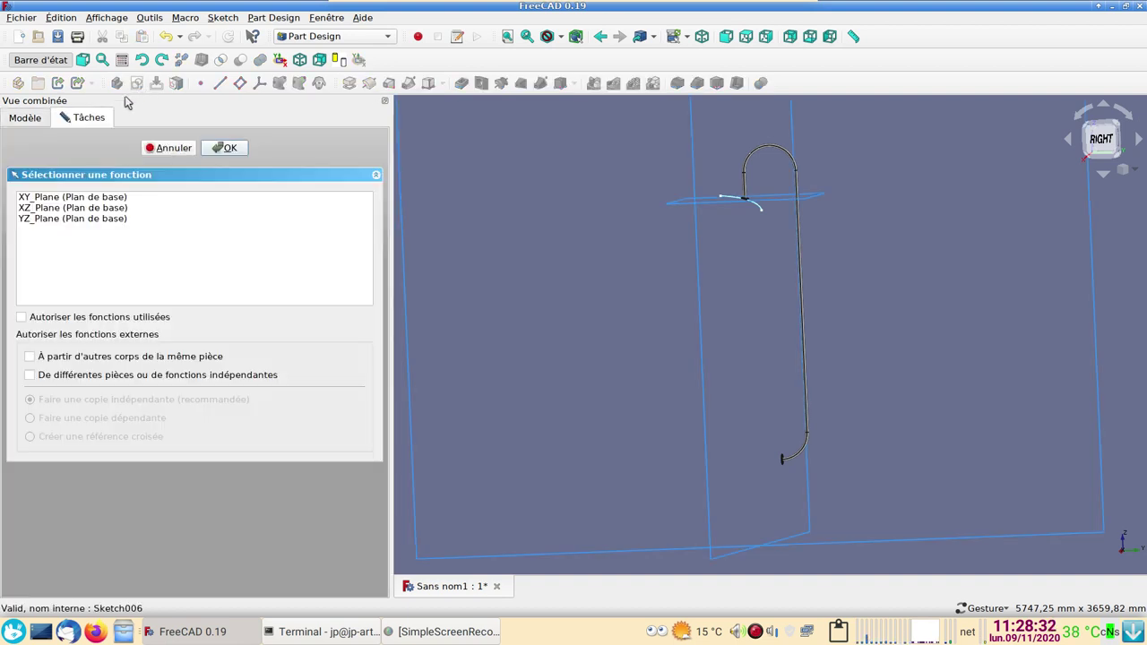
{"action": "left_click", "coordinate": [50, 220]}
{"action": "scroll", "coordinate": [489, 310], "scroll_direction": "down", "scroll_amount": 3}
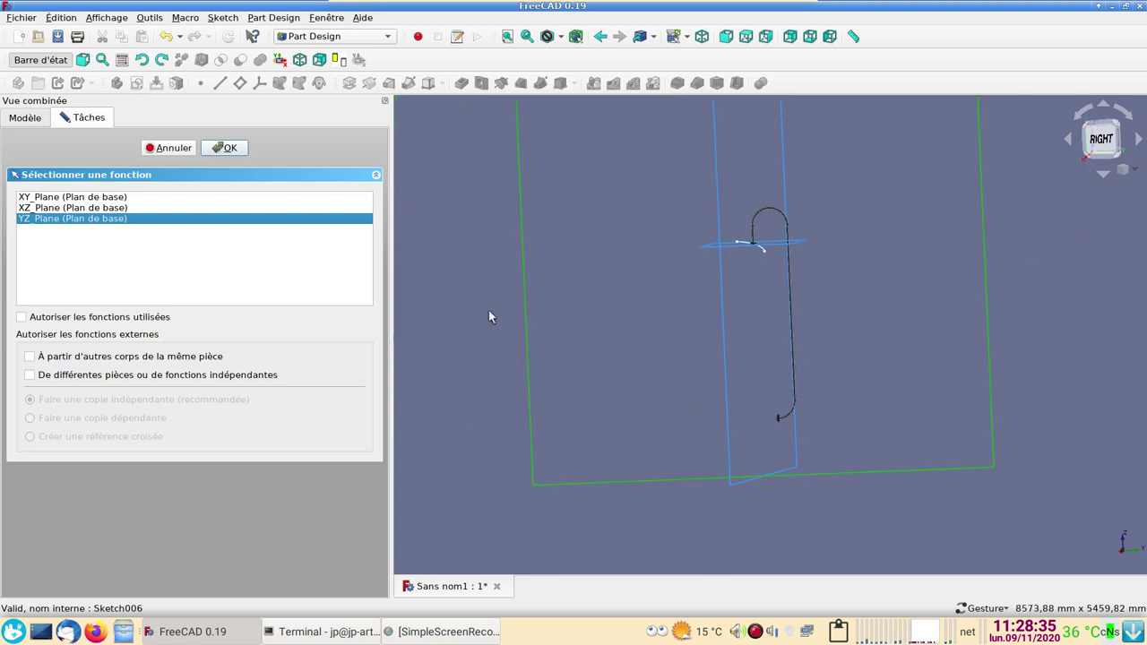
{"action": "left_click", "coordinate": [224, 149]}
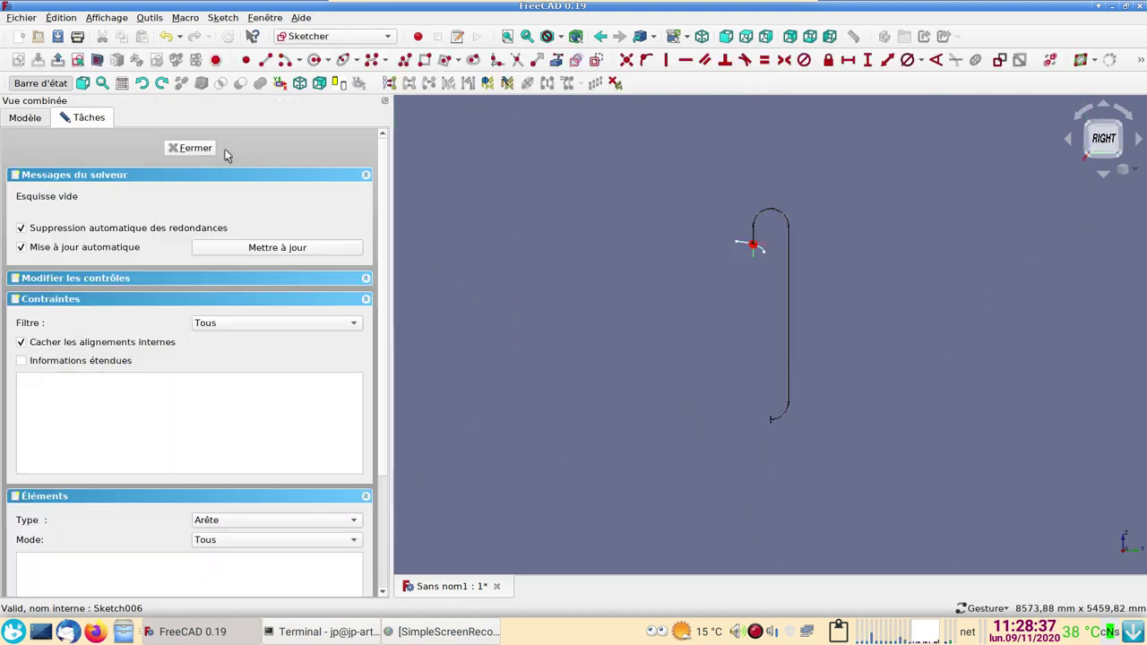
Add the tube's bend-junction edge as external reference geometry
{"action": "right_click_drag", "start_coordinate": [622, 405], "coordinate": [526, 302]}
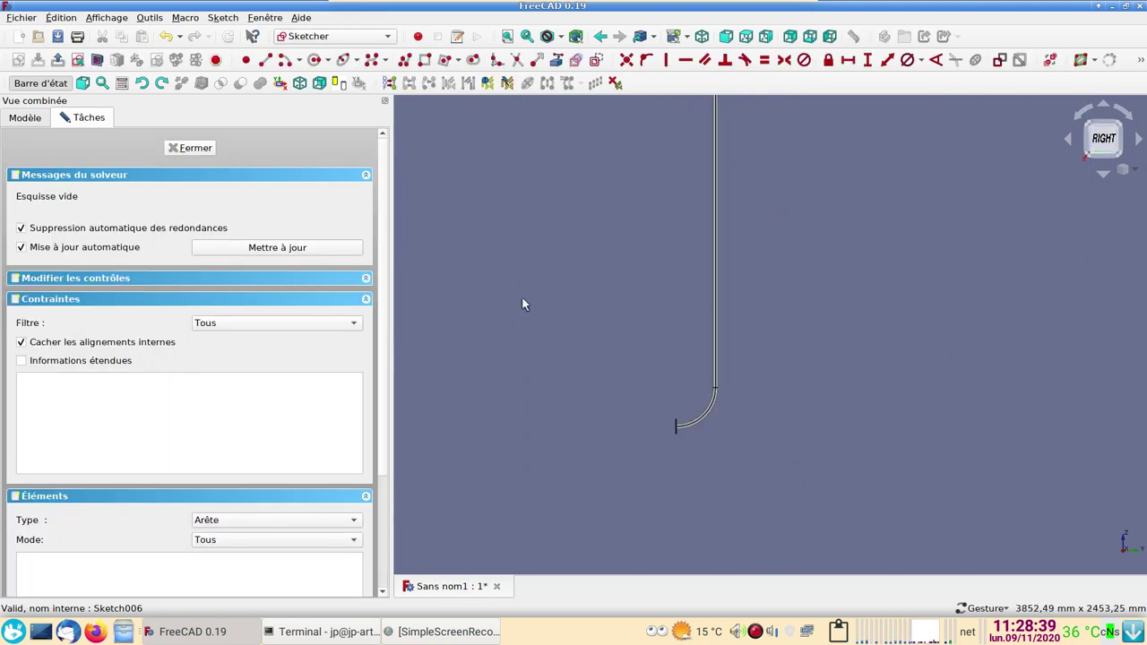
{"action": "scroll", "coordinate": [599, 345], "scroll_direction": "up", "scroll_amount": 2}
{"action": "scroll", "coordinate": [578, 358], "scroll_direction": "up", "scroll_amount": 1}
{"action": "scroll", "coordinate": [587, 264], "scroll_direction": "down", "scroll_amount": 1}
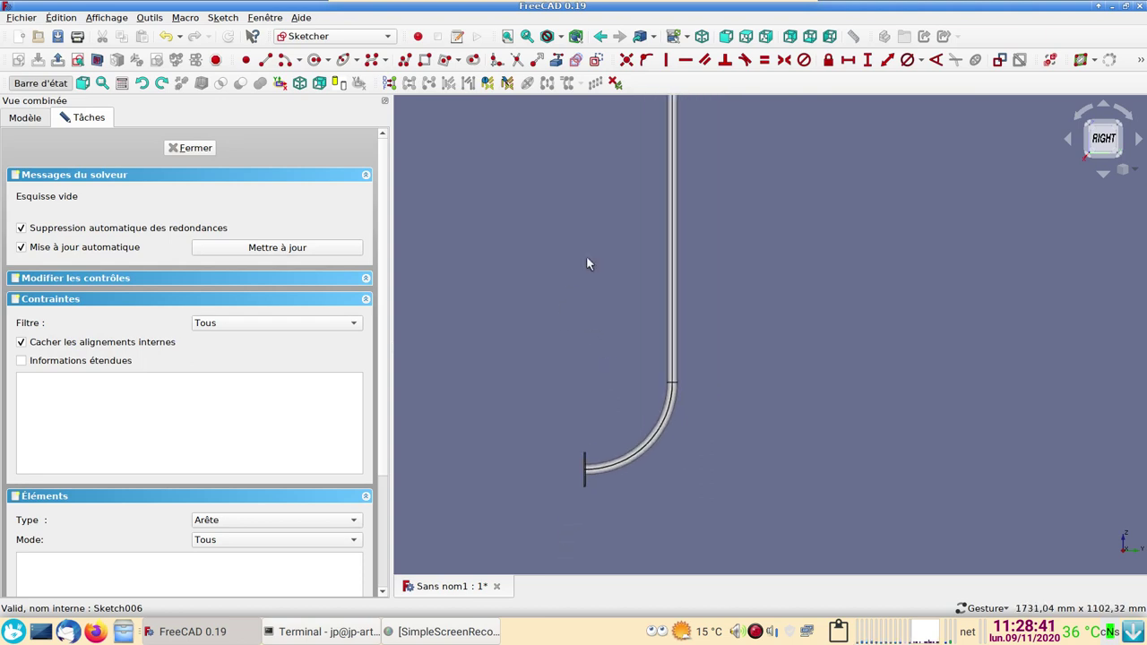
{"action": "scroll", "coordinate": [528, 322], "scroll_direction": "up", "scroll_amount": 2}
{"action": "right_click_drag", "start_coordinate": [683, 368], "coordinate": [762, 320]}
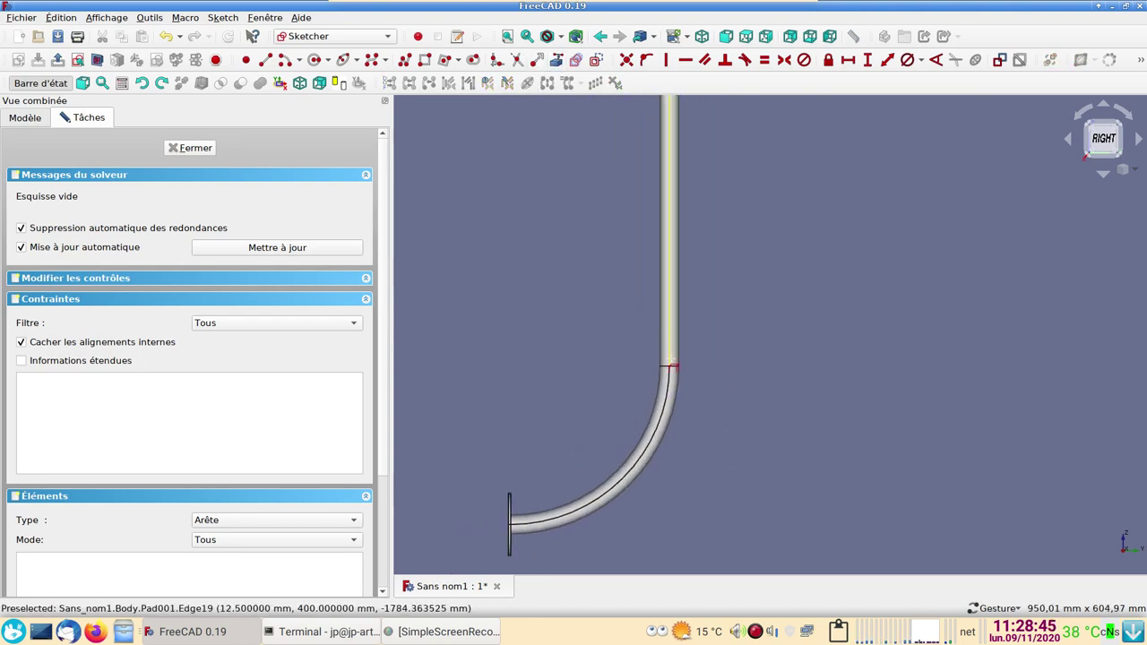
{"action": "left_click", "coordinate": [673, 368]}
{"action": "scroll", "coordinate": [735, 367], "scroll_direction": "up", "scroll_amount": 3}
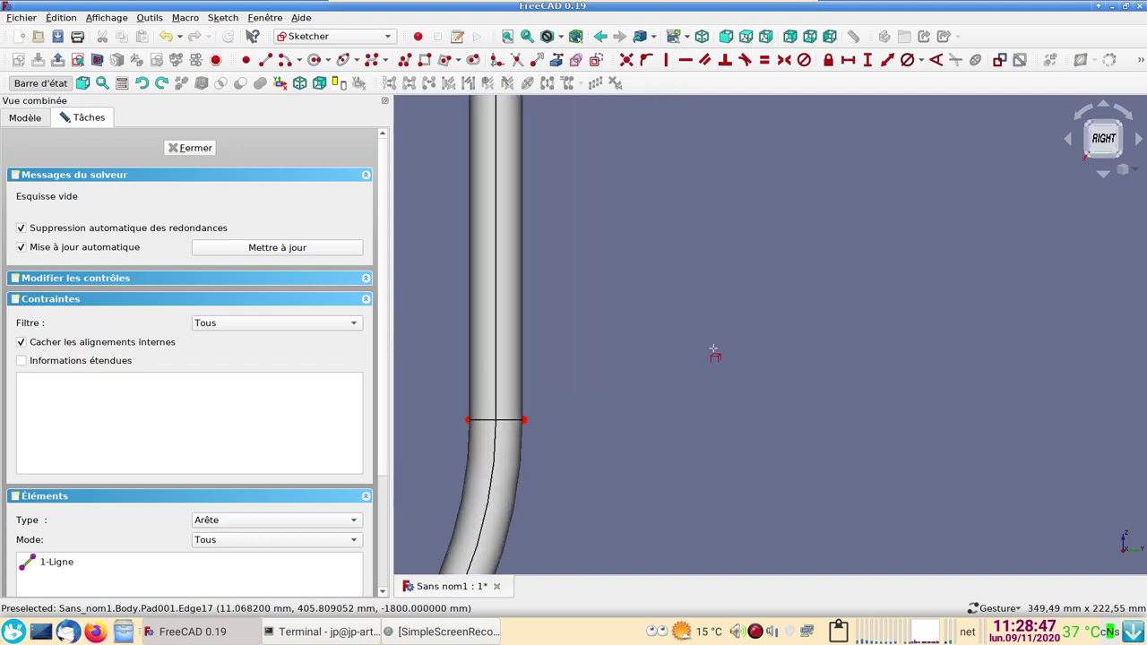
{"action": "right_click_drag", "start_coordinate": [715, 351], "coordinate": [893, 322]}
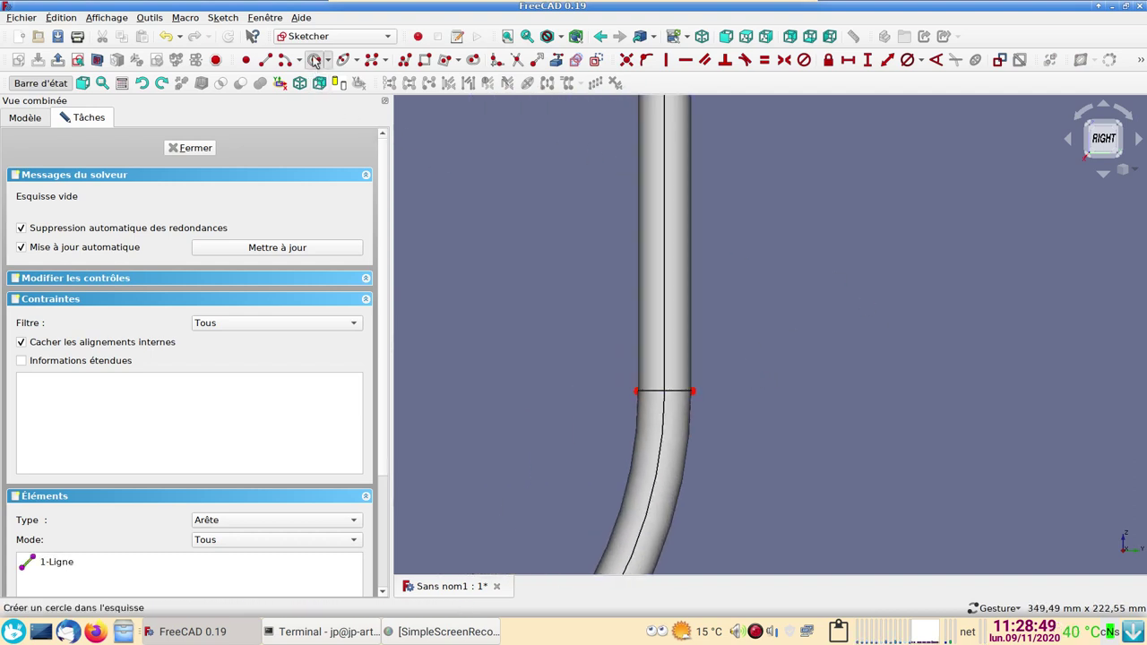
Draw a circle and make its centre symmetric between the reference line's endpoints
{"action": "left_click", "coordinate": [798, 306]}
{"action": "left_click", "coordinate": [839, 348]}
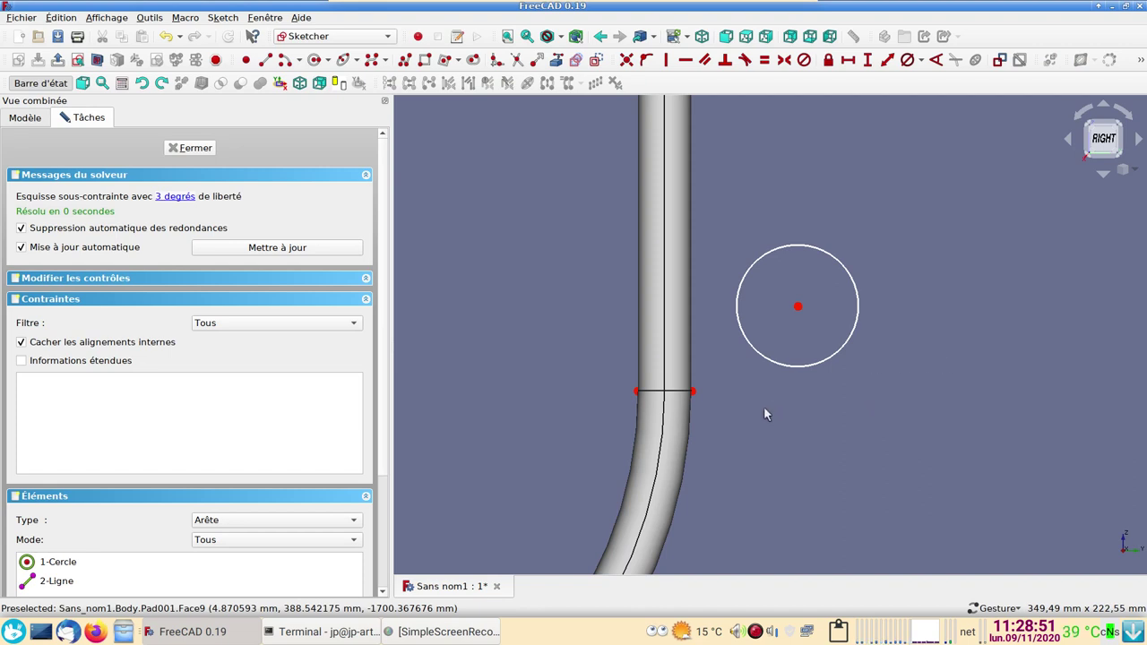
{"action": "left_click", "coordinate": [692, 391]}
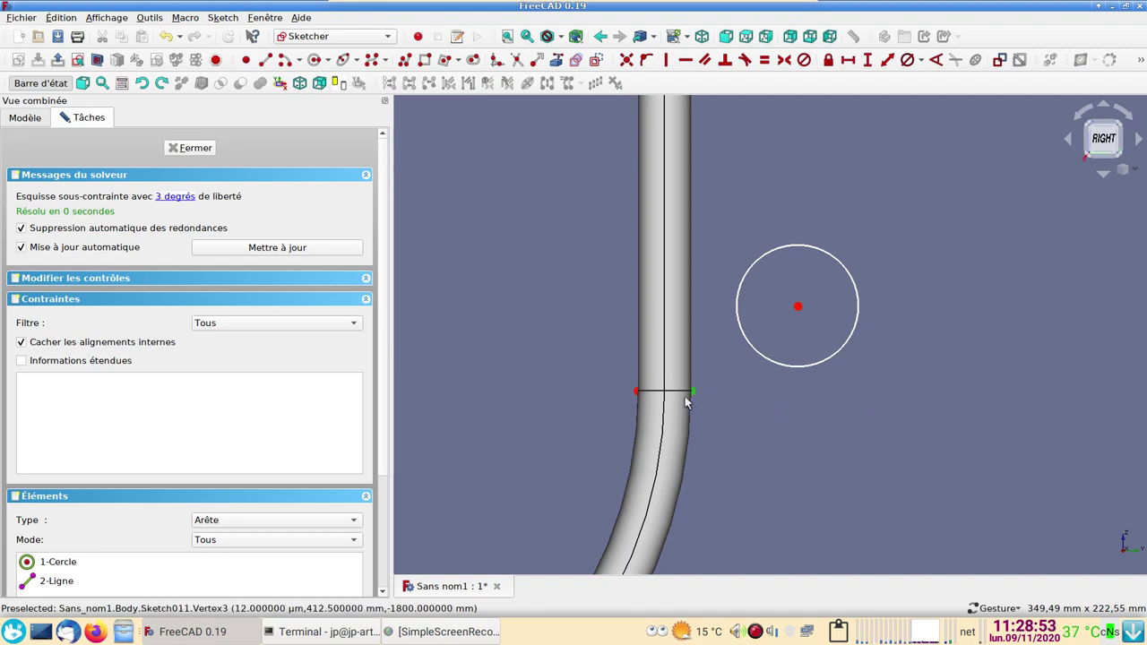
{"action": "left_click", "coordinate": [637, 393]}
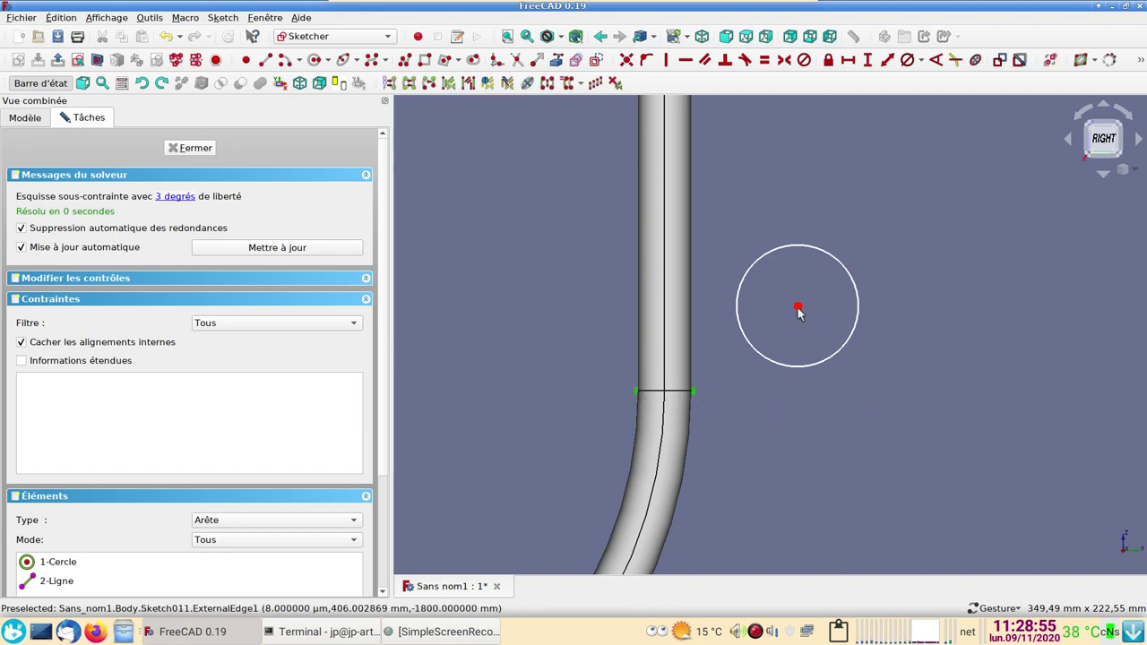
{"action": "left_click", "coordinate": [798, 308]}
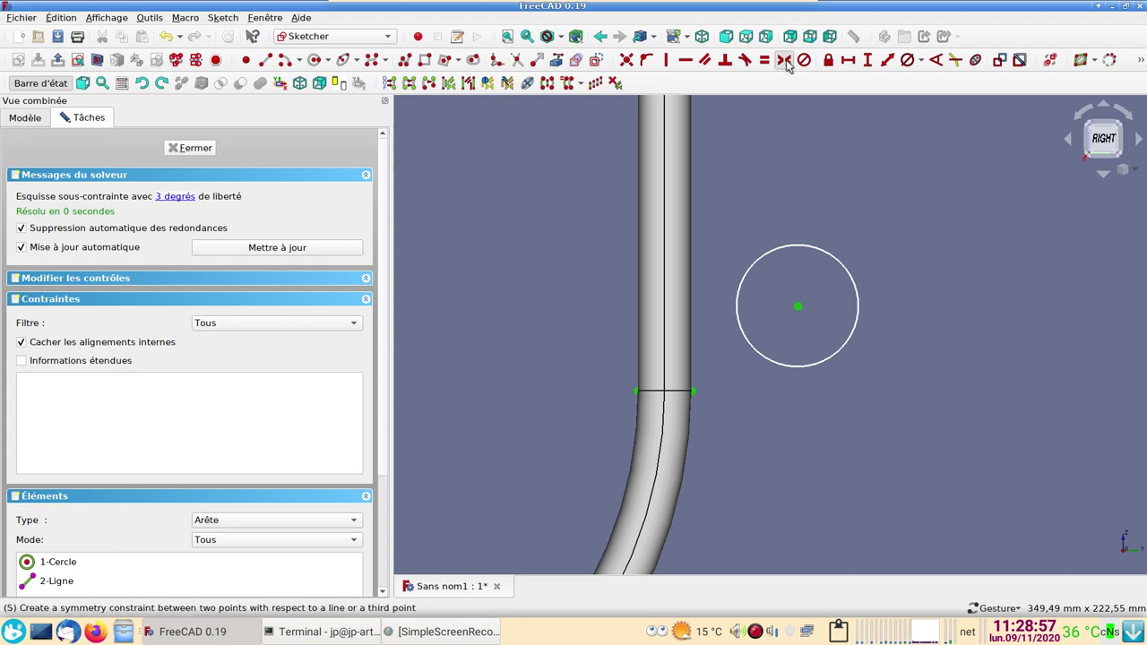
{"action": "left_click", "coordinate": [785, 60]}
Put the circle on the line's right endpoint and switch to wireframe view
{"action": "left_click", "coordinate": [724, 376]}
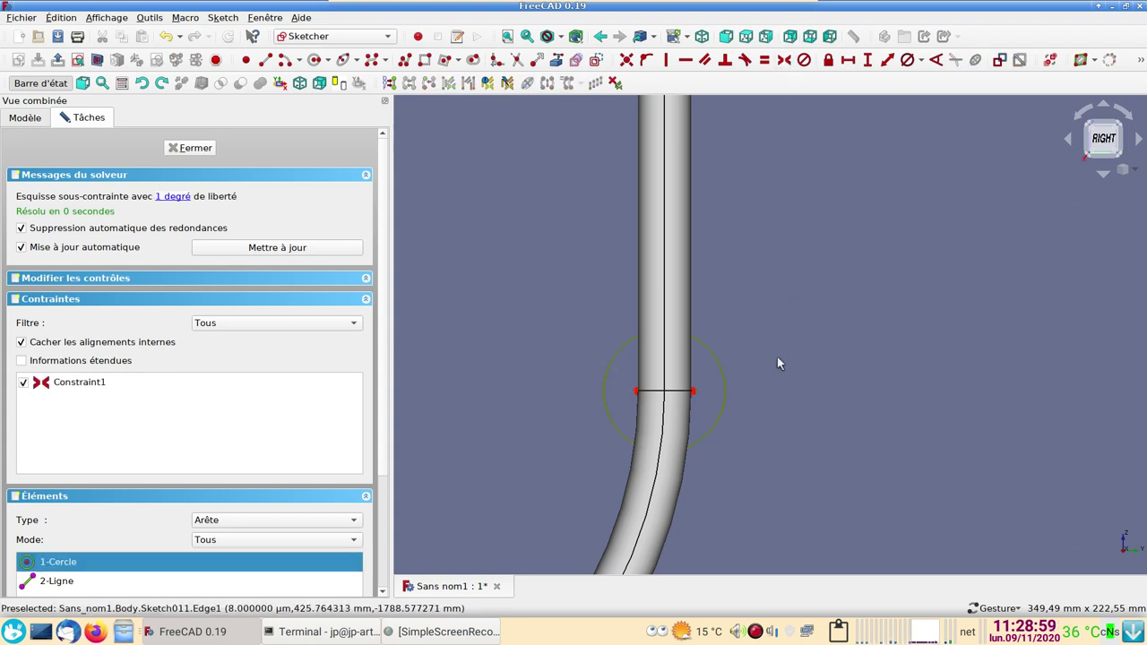
{"action": "left_click", "coordinate": [693, 391]}
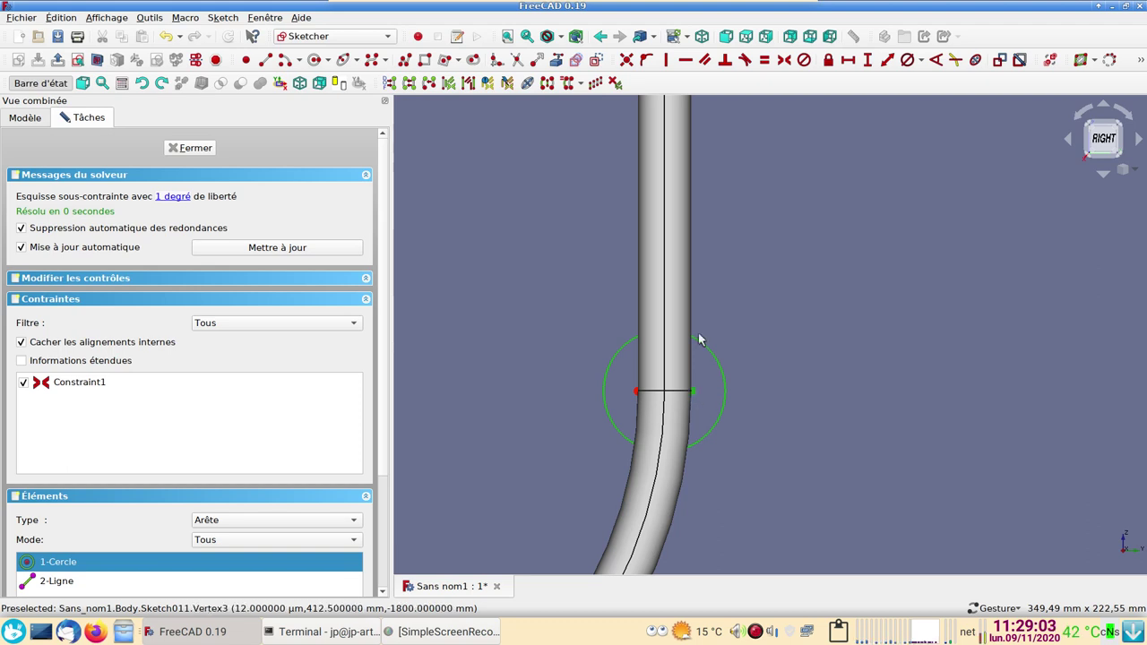
{"action": "left_click", "coordinate": [647, 60]}
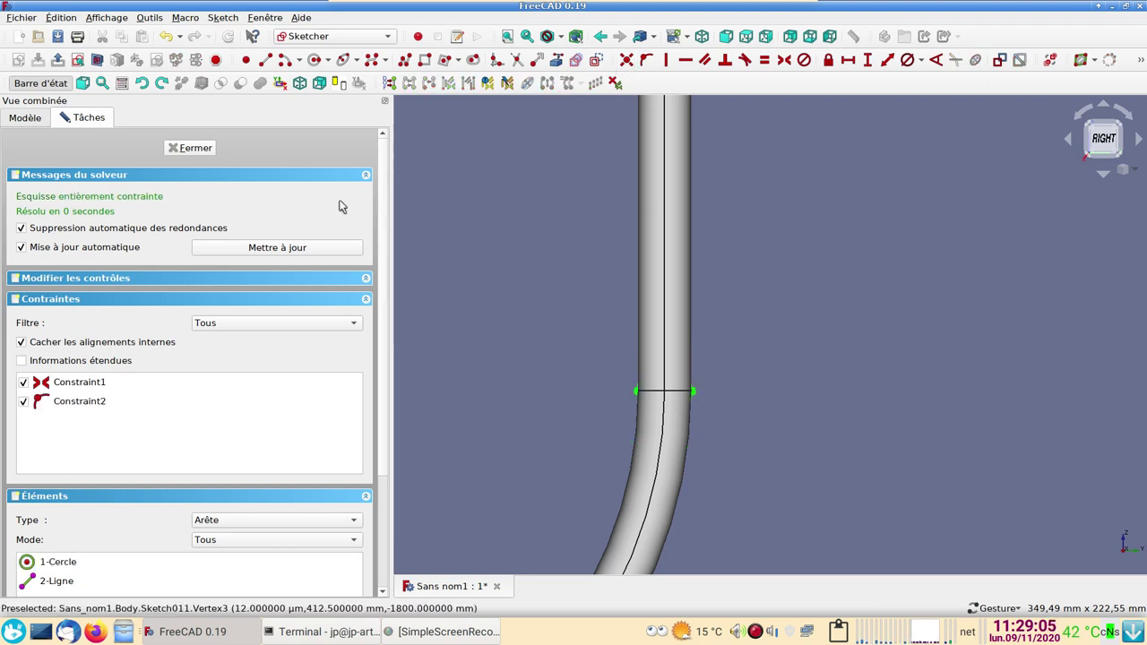
{"action": "key", "text": "v"}
{"action": "key", "text": "3"}
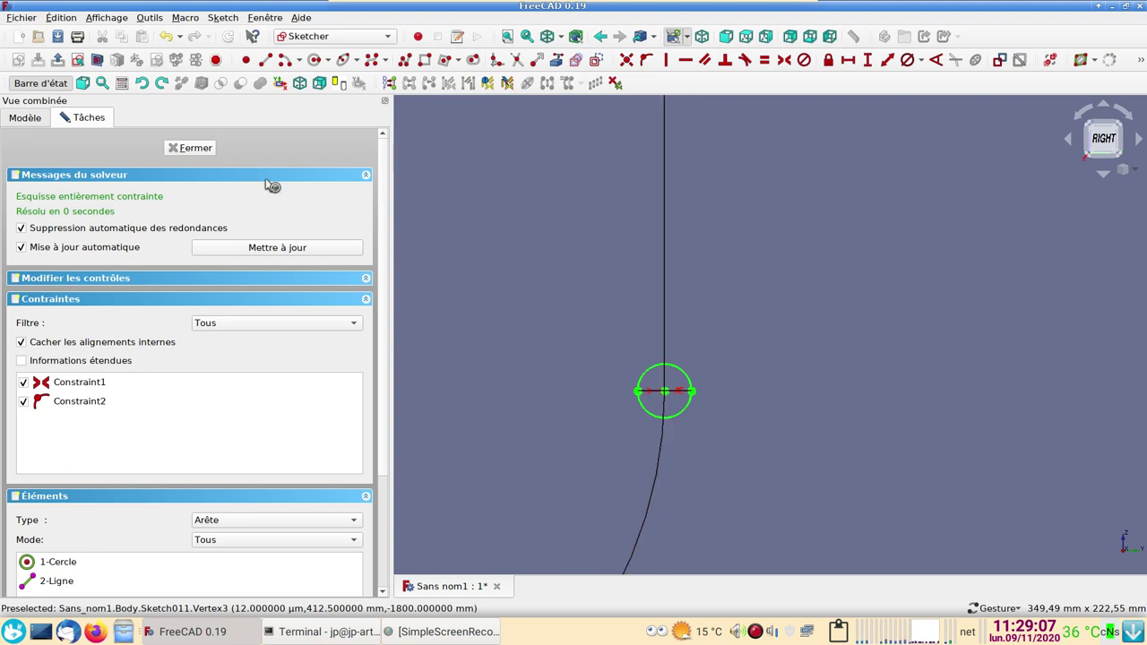
{"action": "scroll", "coordinate": [584, 307], "scroll_direction": "down", "scroll_amount": 3}
{"action": "right_click_drag", "start_coordinate": [845, 385], "coordinate": [808, 449]}
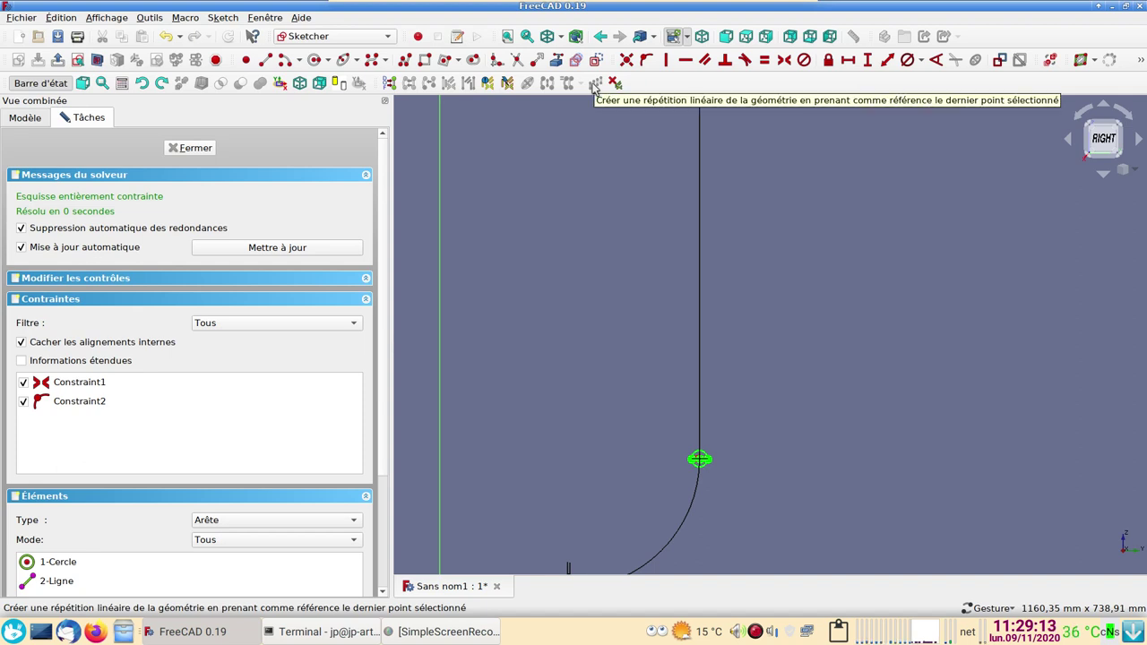
{"action": "left_click_drag", "start_coordinate": [652, 419], "coordinate": [740, 500]}
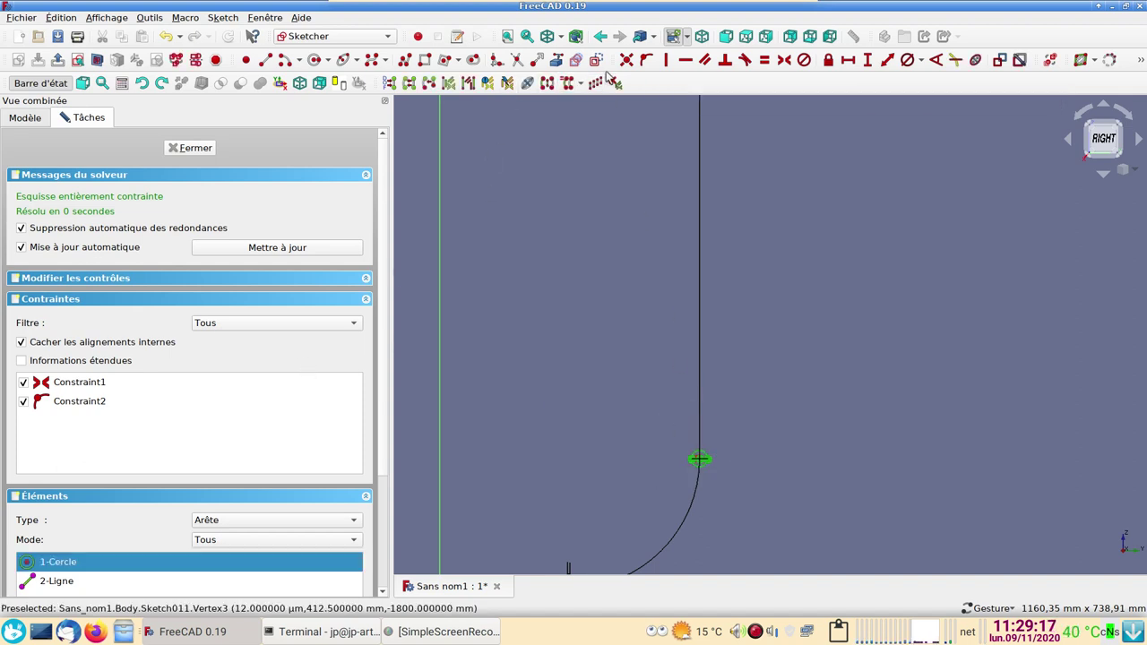
Create a rectangular array of the circle with 10 columns, 1 row, as clones
{"action": "left_click", "coordinate": [595, 83]}
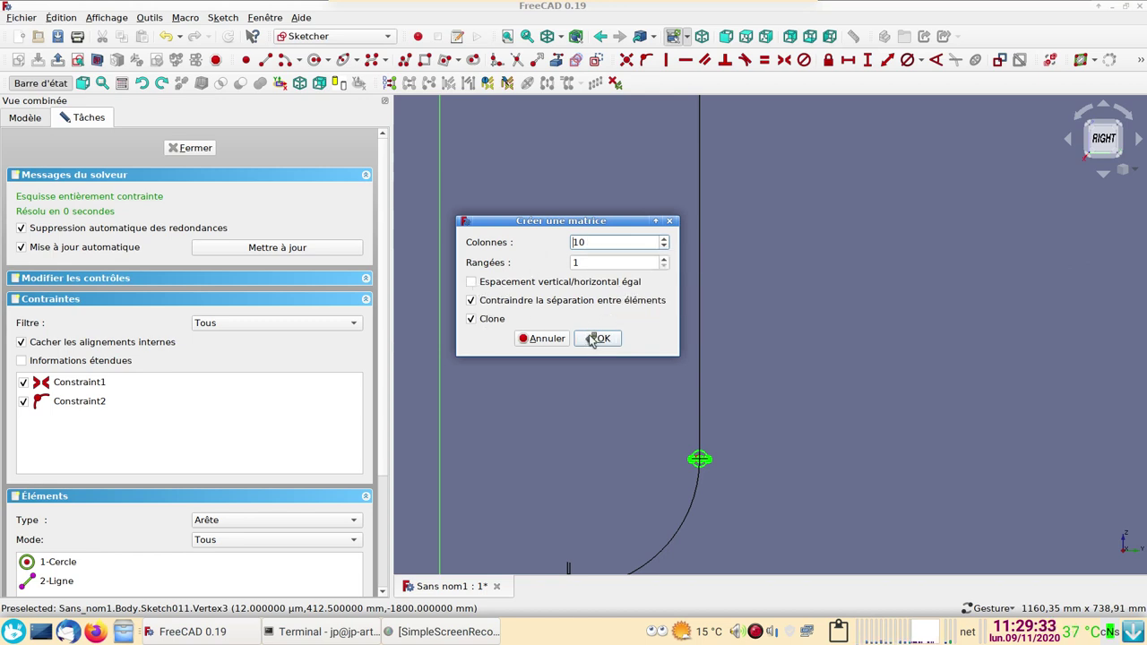
{"action": "left_click", "coordinate": [595, 339]}
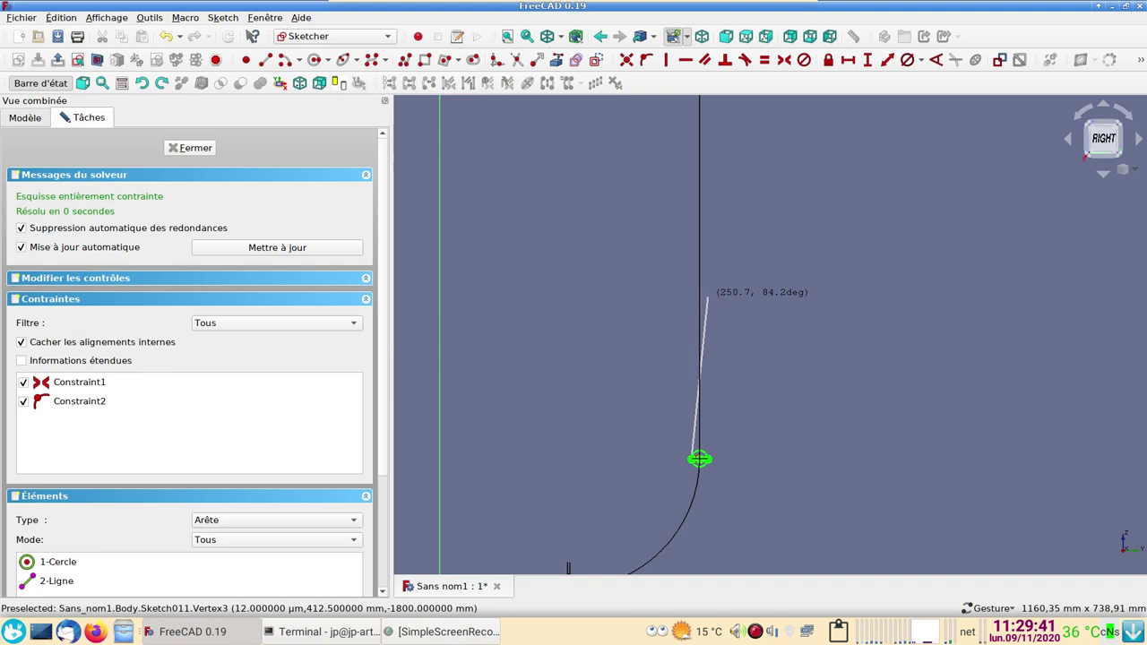
{"action": "left_click", "coordinate": [708, 297]}
{"action": "scroll", "coordinate": [798, 331], "scroll_direction": "up", "scroll_amount": 2}
{"action": "scroll", "coordinate": [744, 371], "scroll_direction": "up", "scroll_amount": 2}
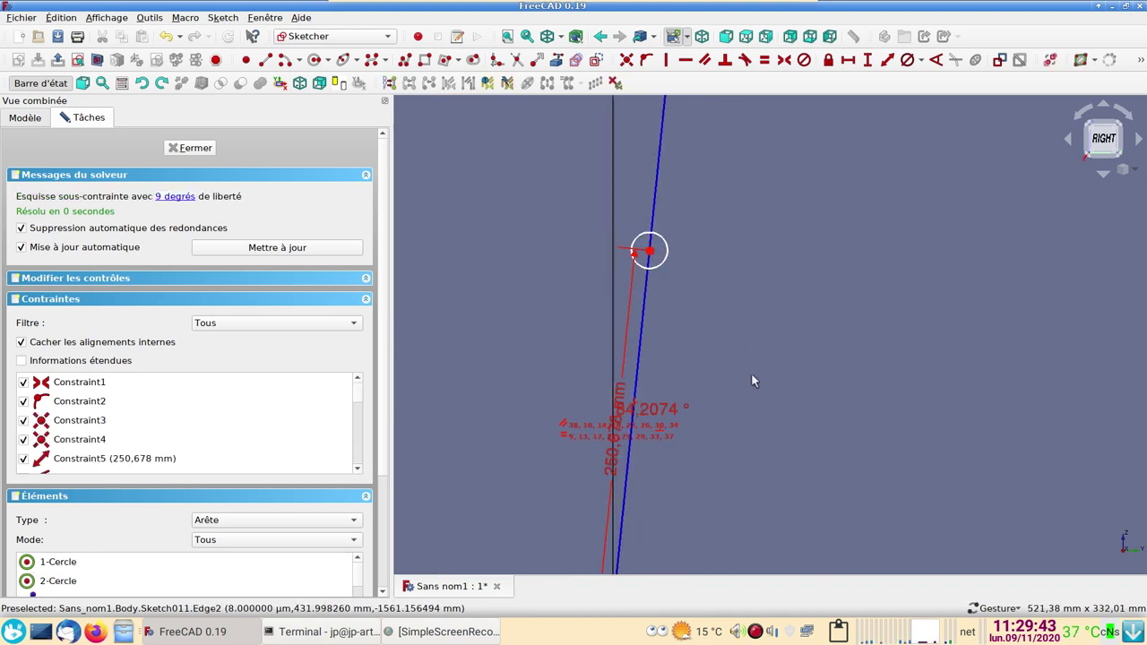
Set the array direction angle to 90° and the spacing to 250 mm
{"action": "double_click", "coordinate": [644, 410]}
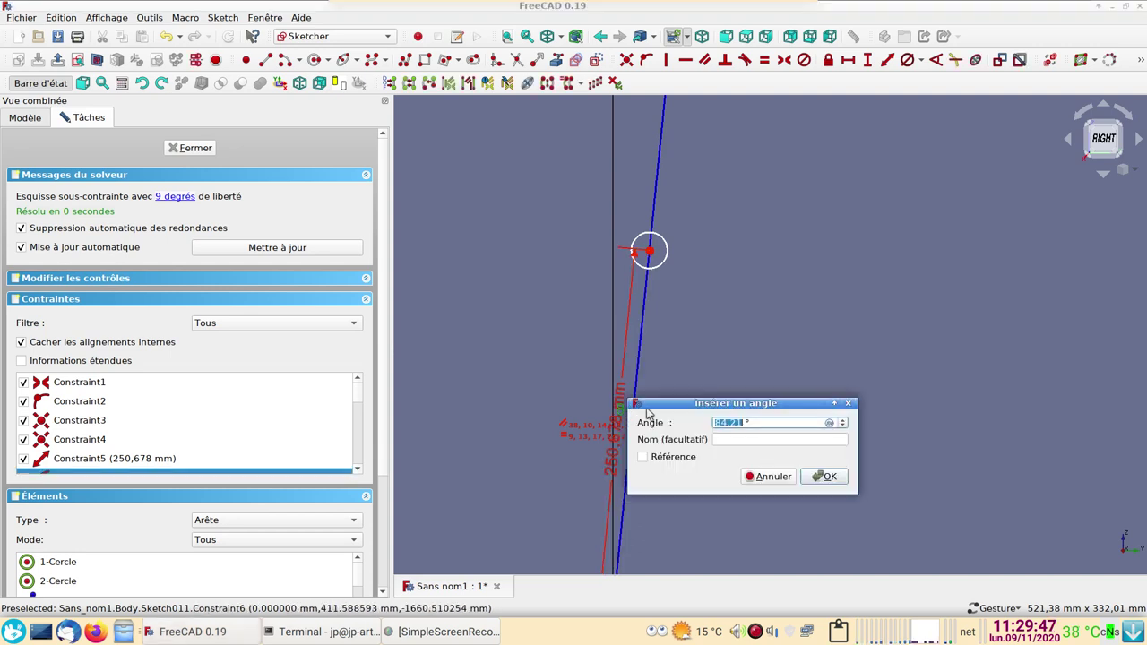
{"action": "type", "text": "90"}
{"action": "key", "text": "Return"}
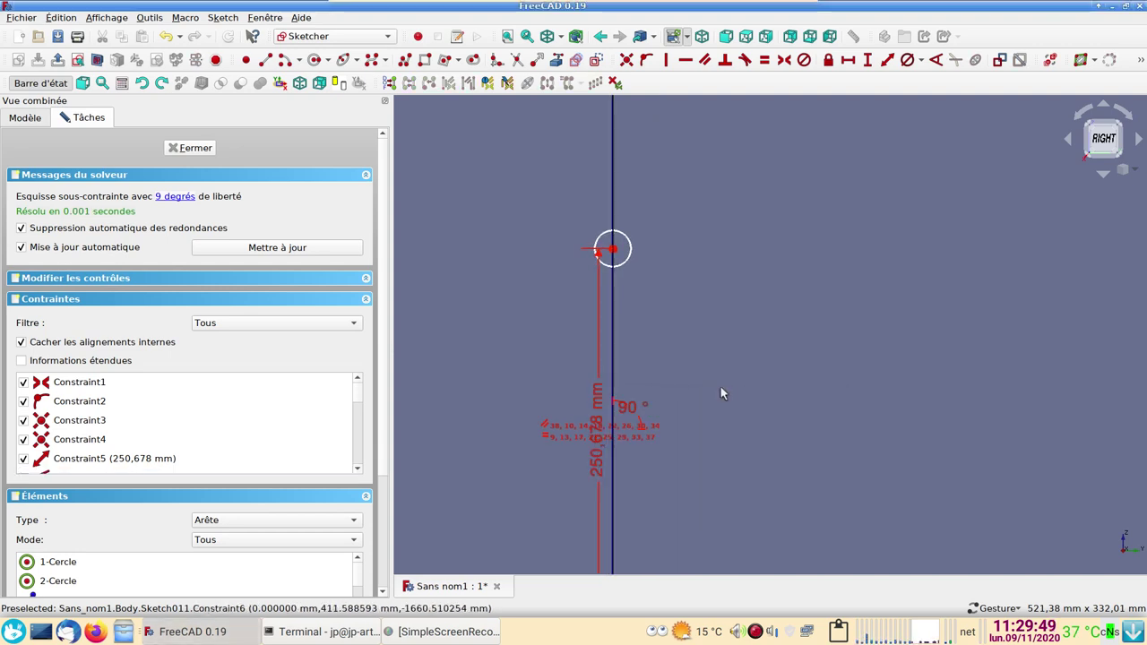
{"action": "scroll", "coordinate": [721, 392], "scroll_direction": "down", "scroll_amount": 1}
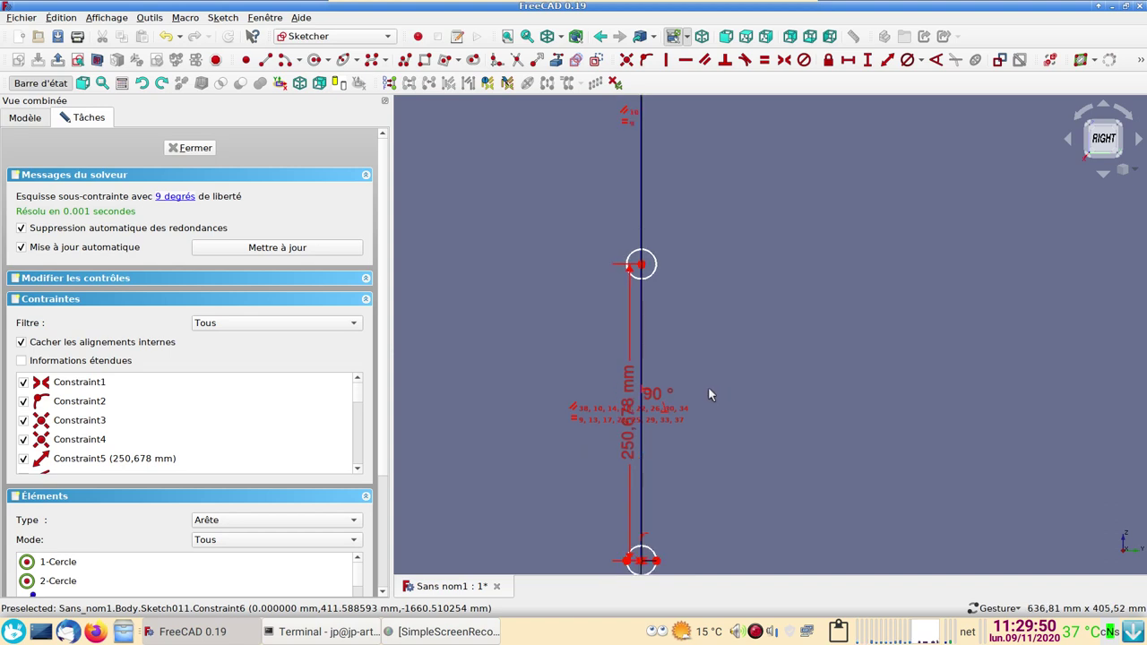
{"action": "double_click", "coordinate": [629, 456]}
{"action": "type", "text": "25"}
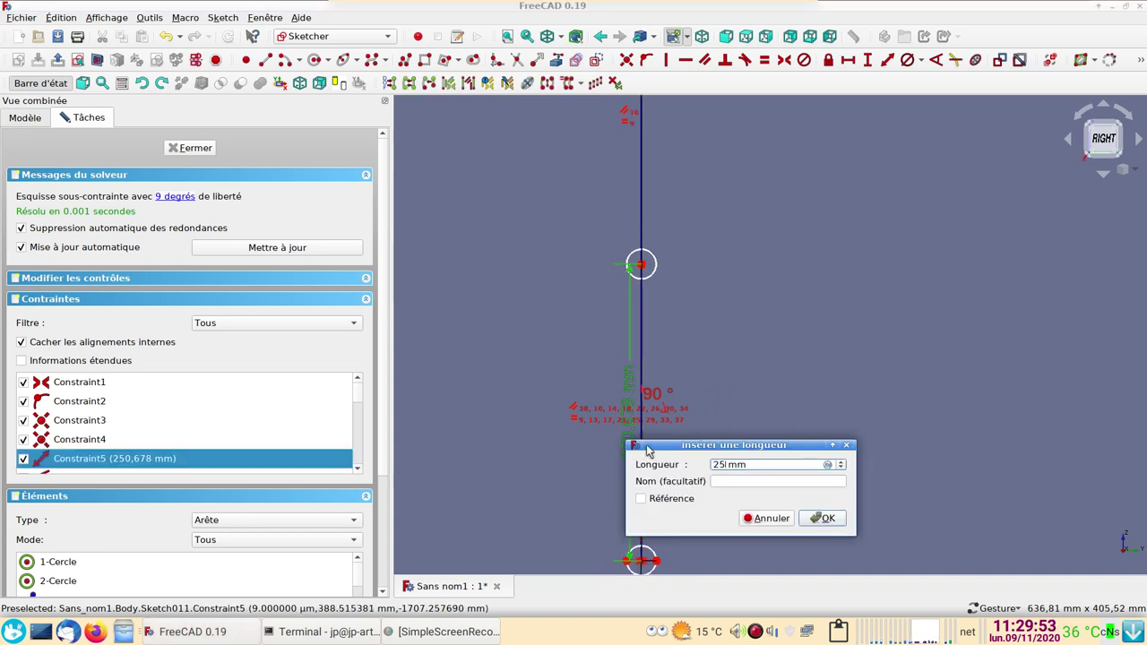
{"action": "type", "text": "0"}
{"action": "key", "text": "Return"}
{"action": "scroll", "coordinate": [743, 341], "scroll_direction": "down", "scroll_amount": 2}
Further constrain the top endpoint of the array line
{"action": "scroll", "coordinate": [740, 346], "scroll_direction": "down", "scroll_amount": 3}
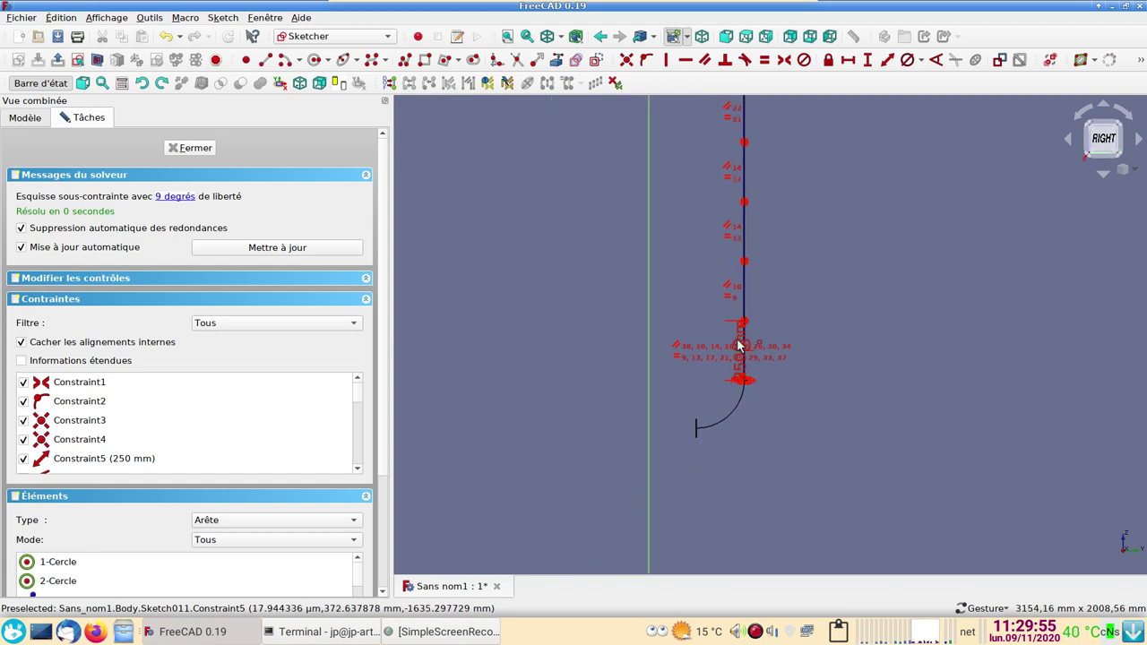
{"action": "scroll", "coordinate": [831, 238], "scroll_direction": "up", "scroll_amount": 2}
{"action": "scroll", "coordinate": [823, 333], "scroll_direction": "up", "scroll_amount": 2}
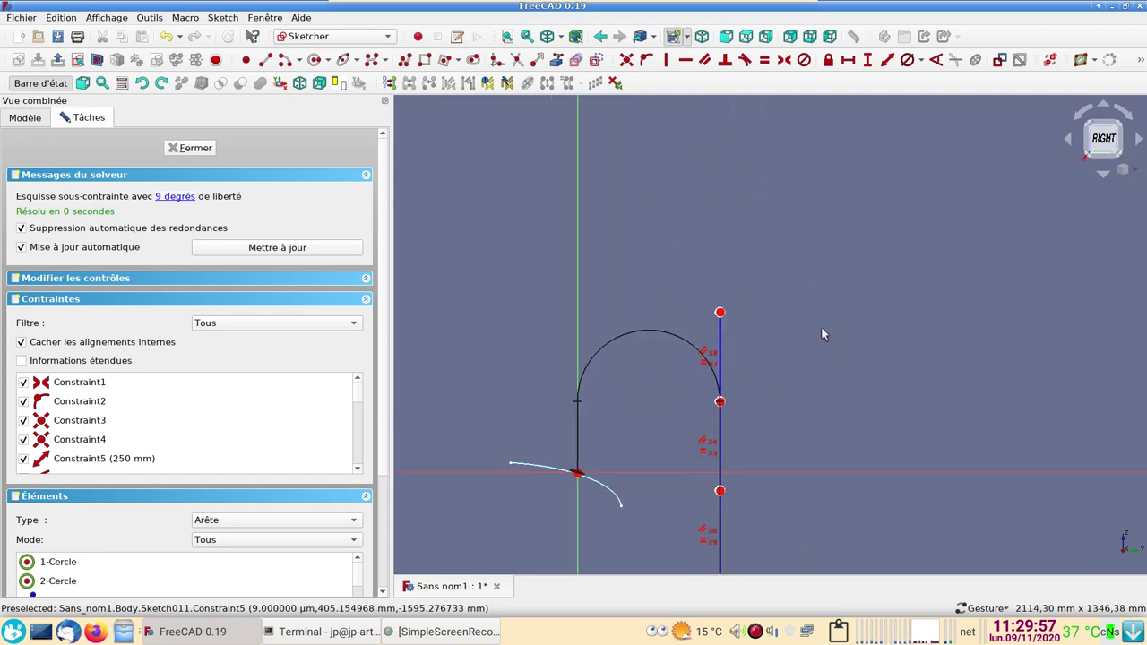
{"action": "left_click", "coordinate": [733, 318]}
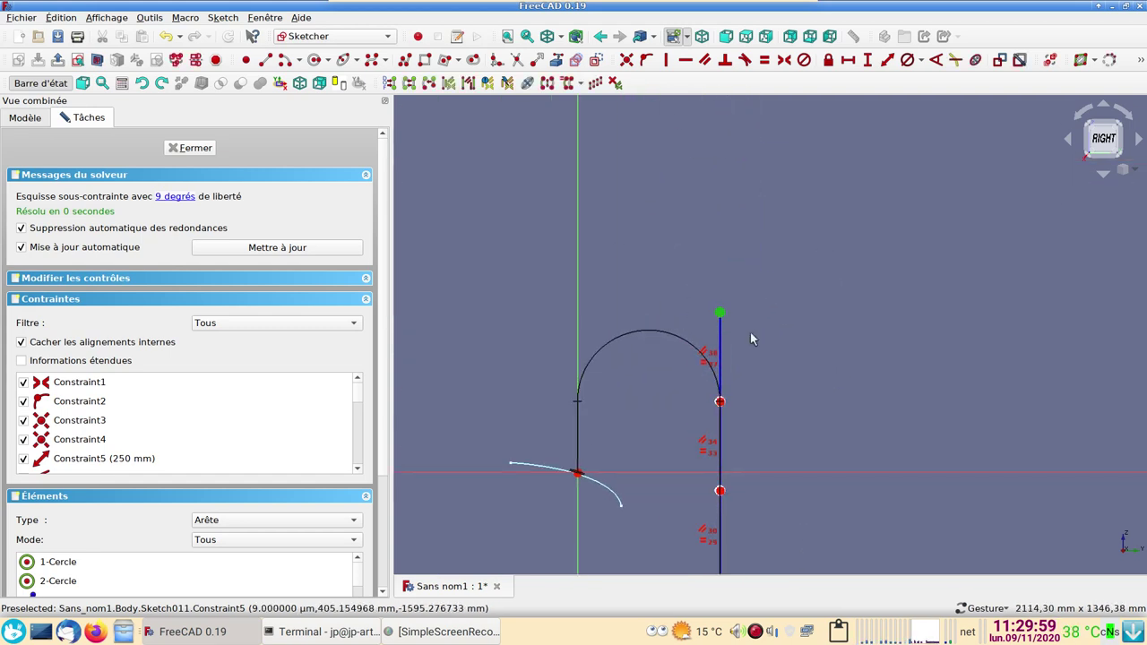
{"action": "key", "text": "Delete"}
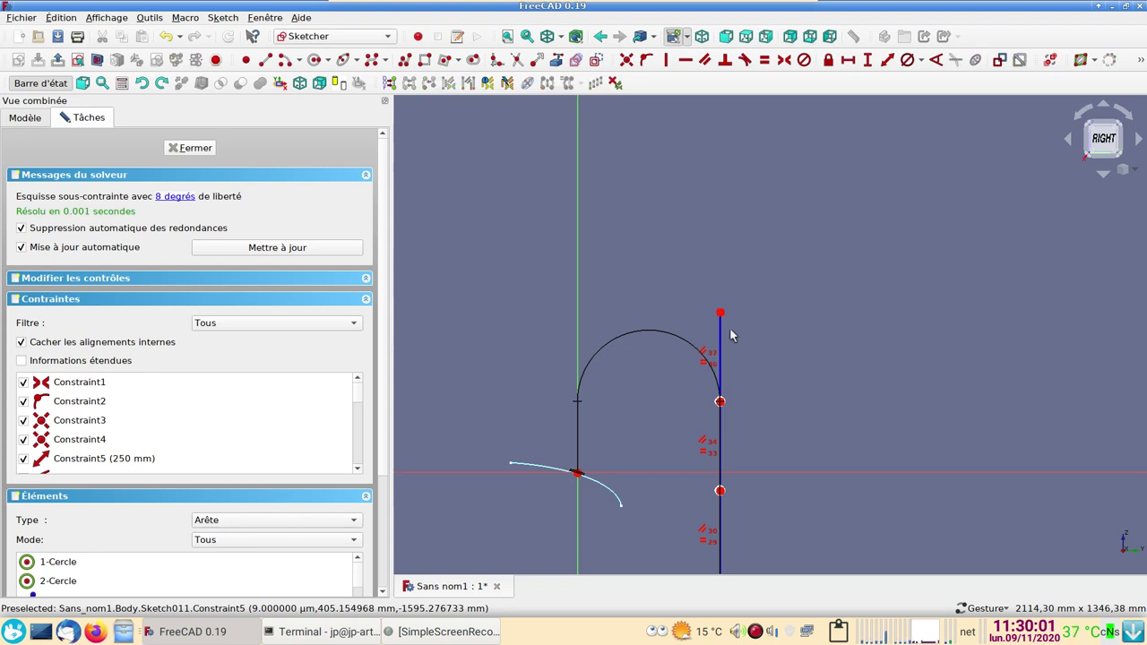
Close Sketch011 and return to the Part Design model
{"action": "scroll", "coordinate": [789, 330], "scroll_direction": "down", "scroll_amount": 2}
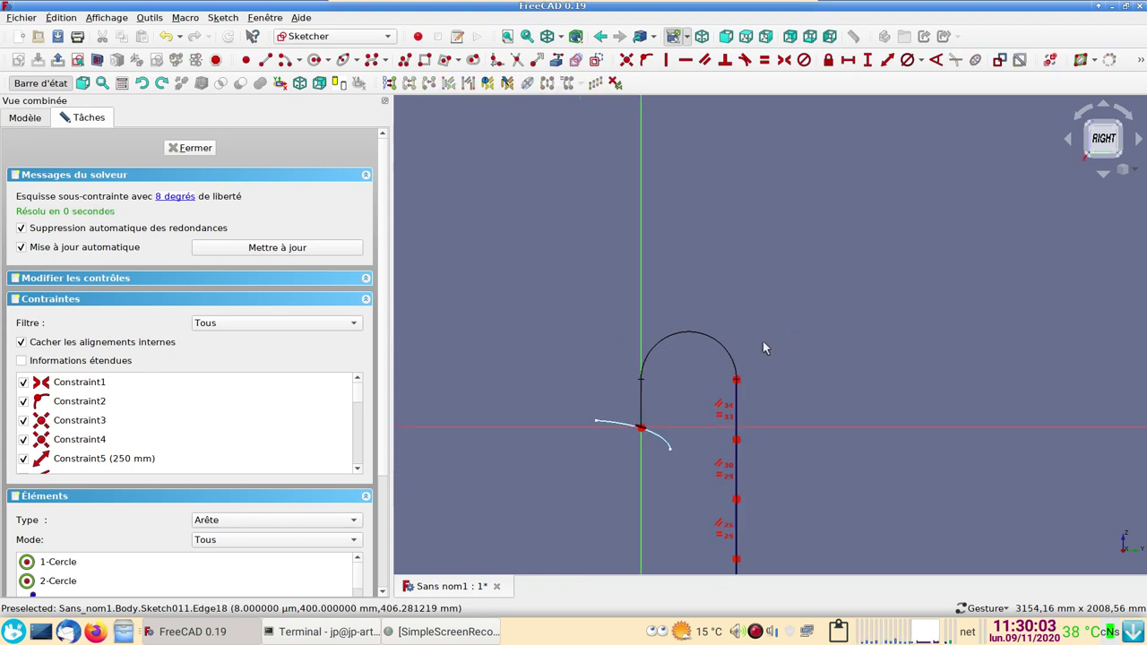
{"action": "scroll", "coordinate": [763, 341], "scroll_direction": "down", "scroll_amount": 2}
{"action": "left_click", "coordinate": [193, 148]}
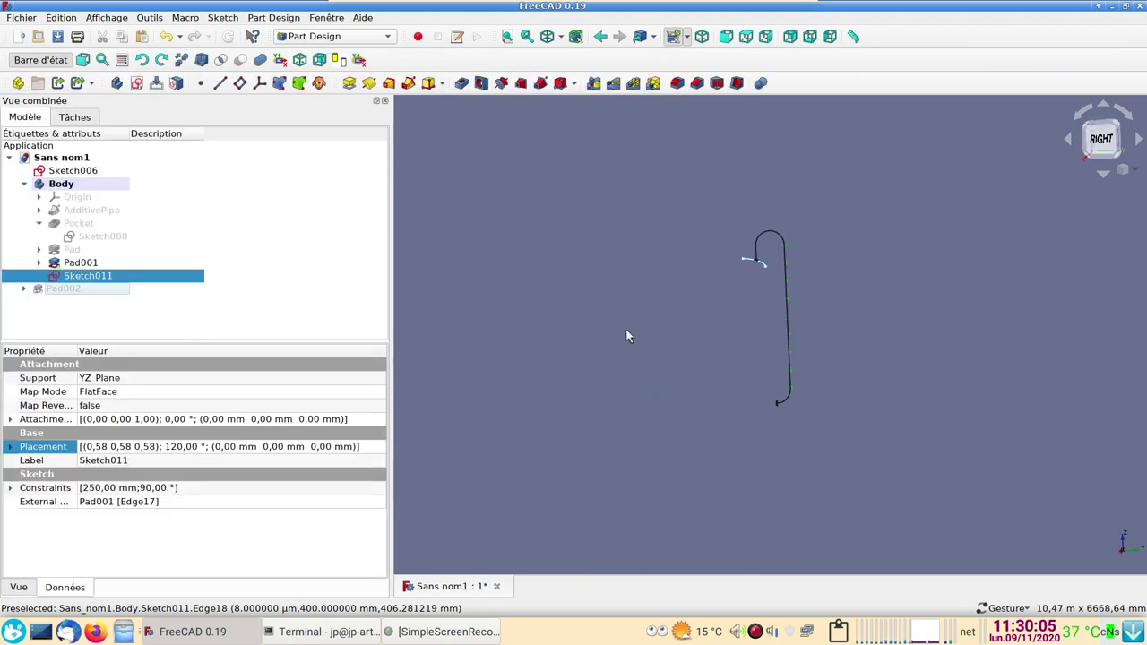
{"action": "scroll", "coordinate": [690, 367], "scroll_direction": "up", "scroll_amount": 2}
{"action": "scroll", "coordinate": [695, 381], "scroll_direction": "up", "scroll_amount": 1}
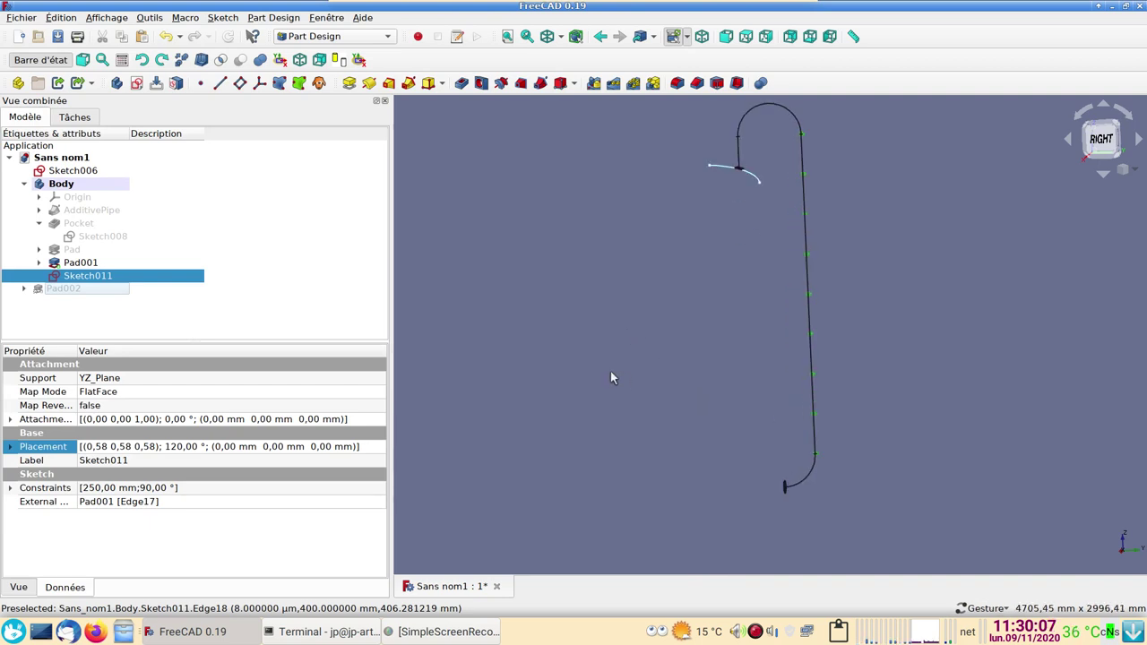
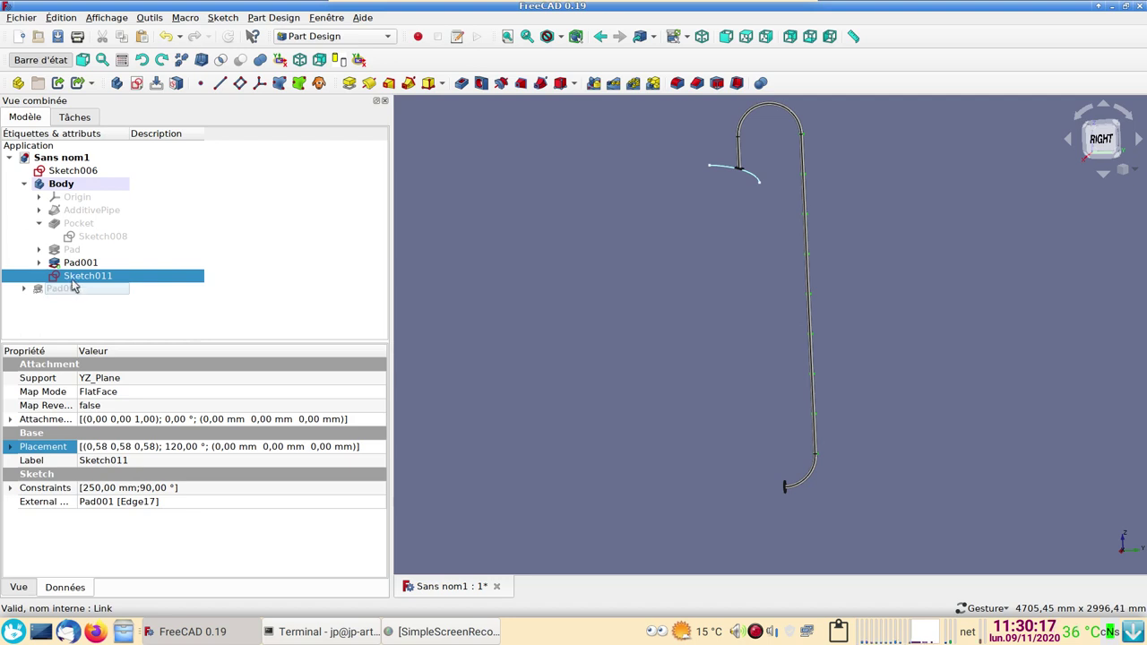
In the Part workbench, extrude the rung sketch 400 mm along custom direction X = -1
{"action": "left_click", "coordinate": [299, 35]}
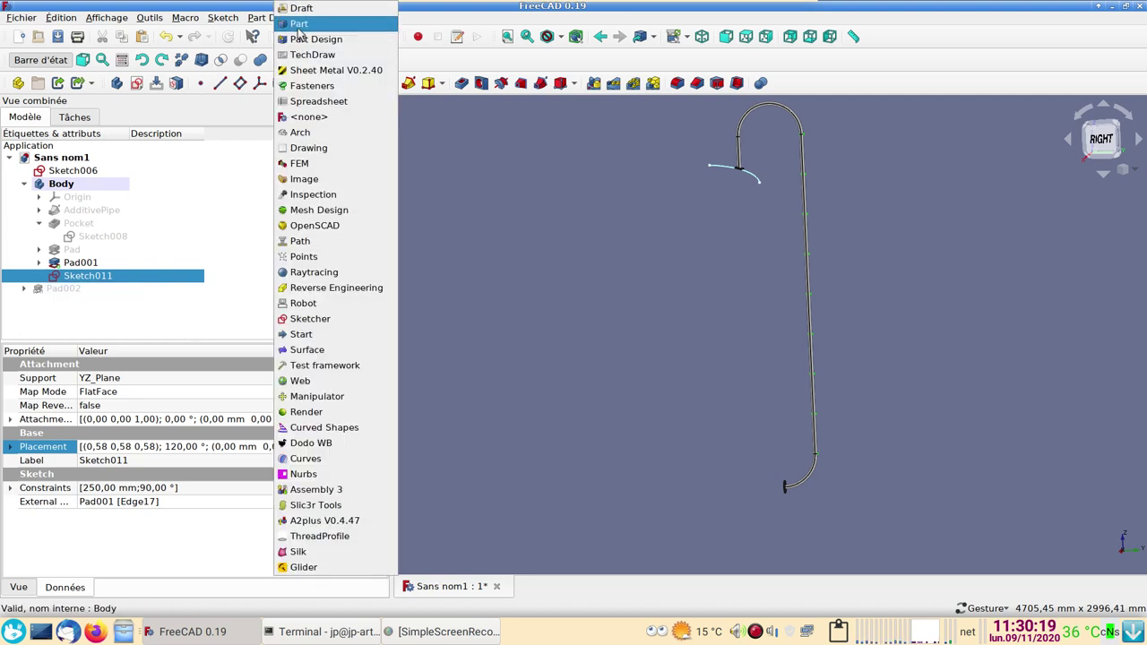
{"action": "left_click", "coordinate": [300, 21]}
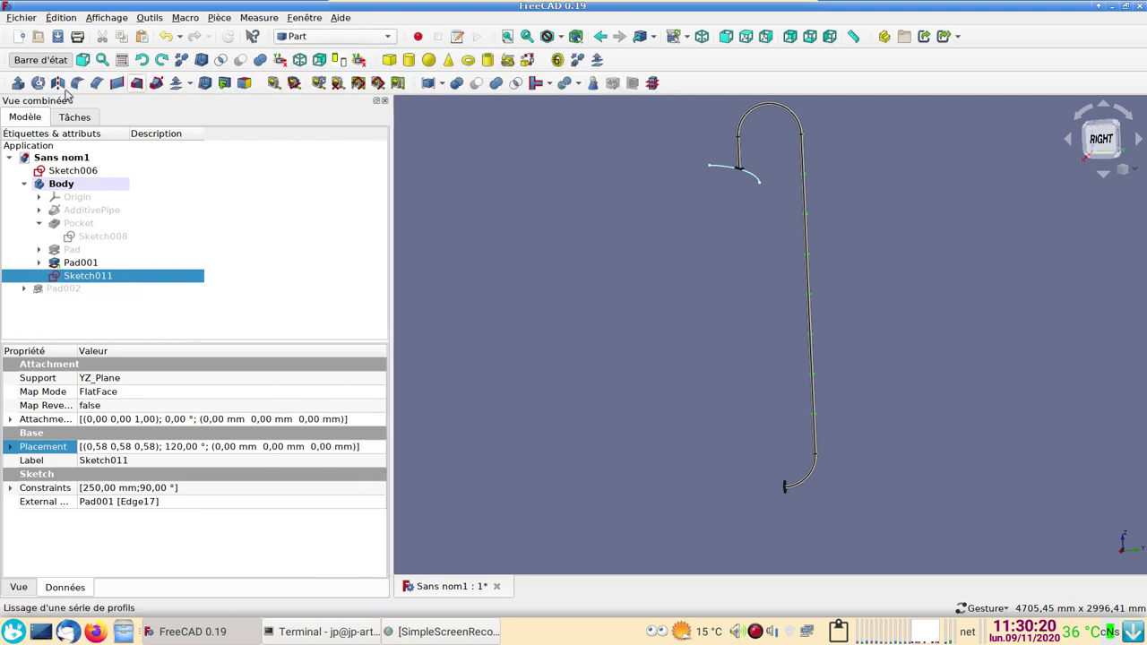
{"action": "left_click", "coordinate": [17, 83]}
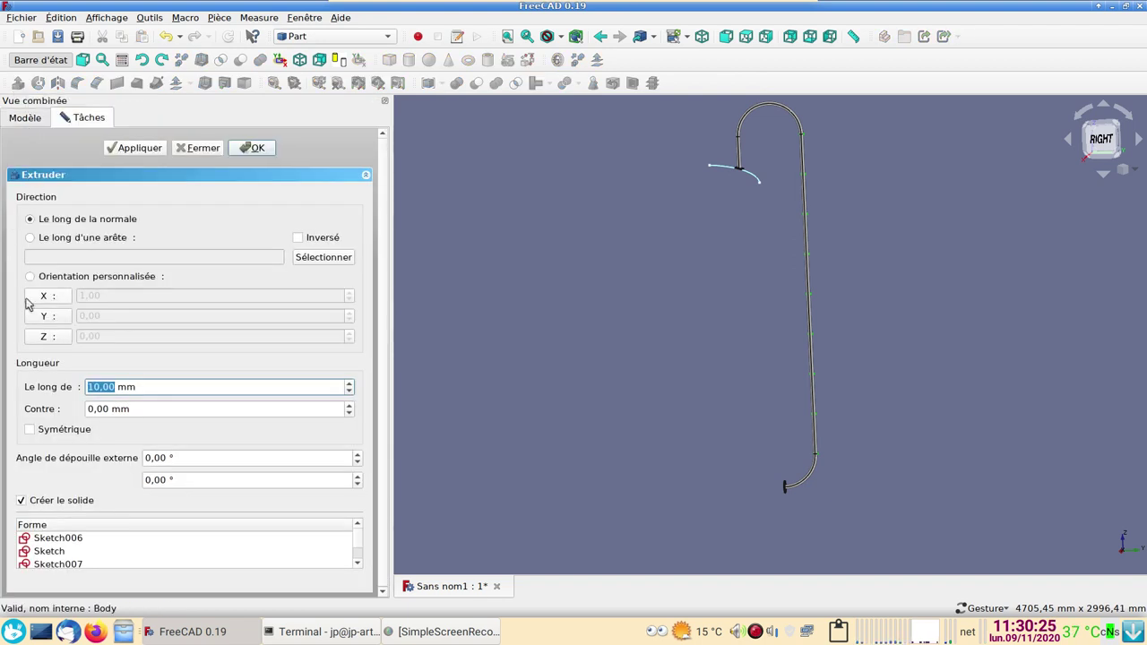
{"action": "left_click", "coordinate": [48, 296]}
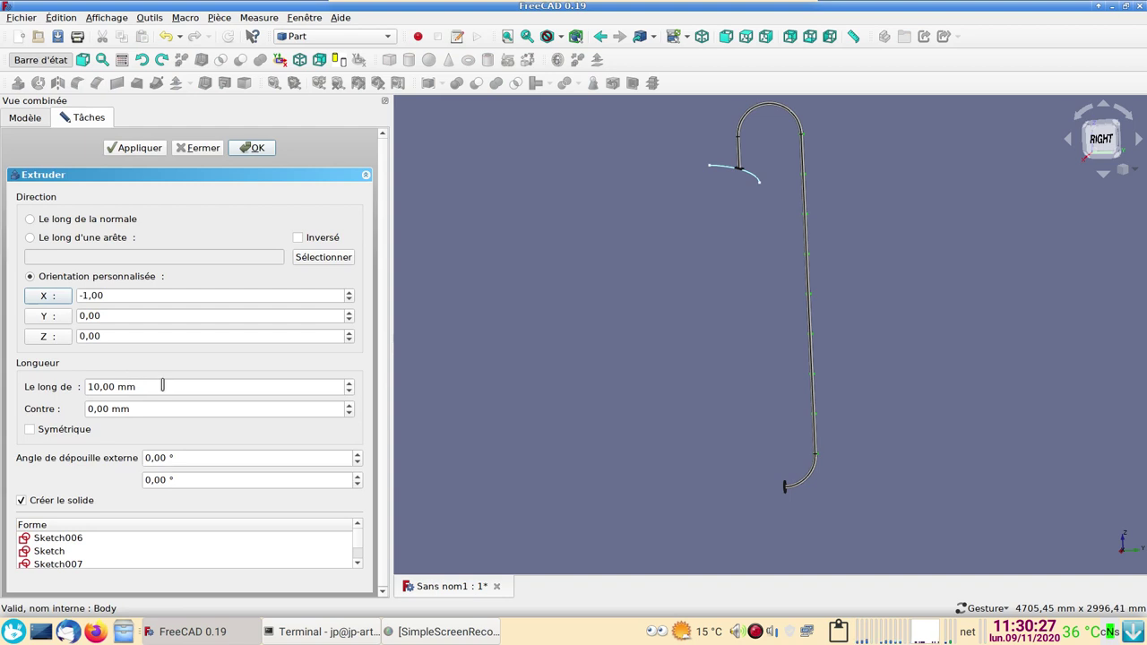
{"action": "left_click_drag", "start_coordinate": [162, 385], "coordinate": [29, 378]}
{"action": "type", "text": "40"}
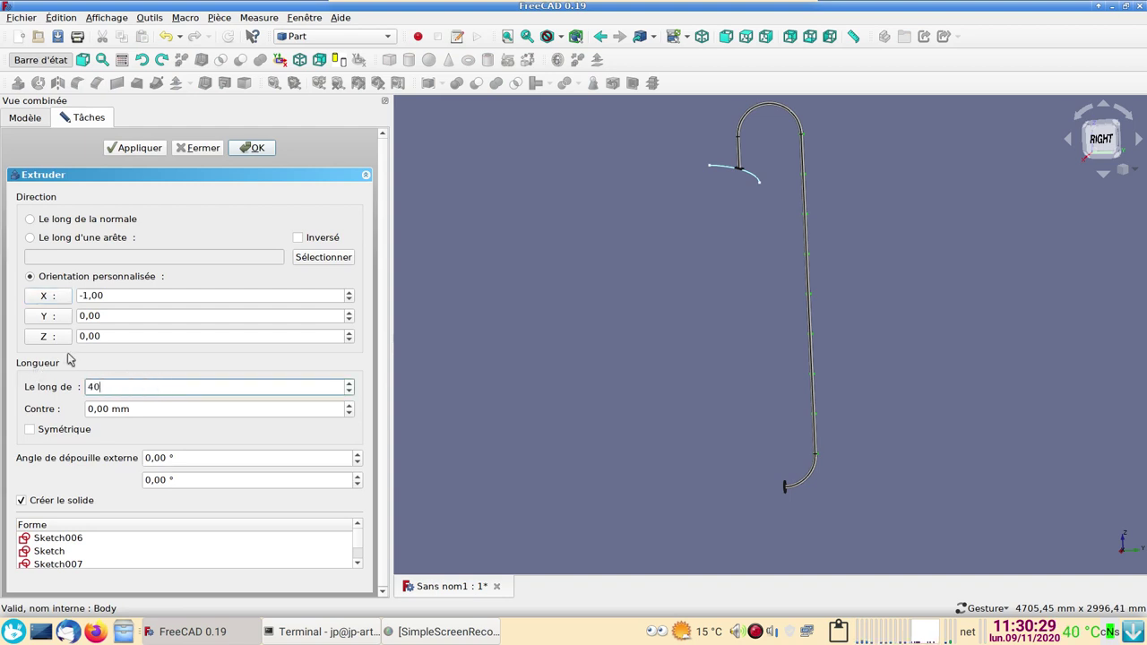
{"action": "type", "text": "0"}
{"action": "left_click", "coordinate": [250, 150]}
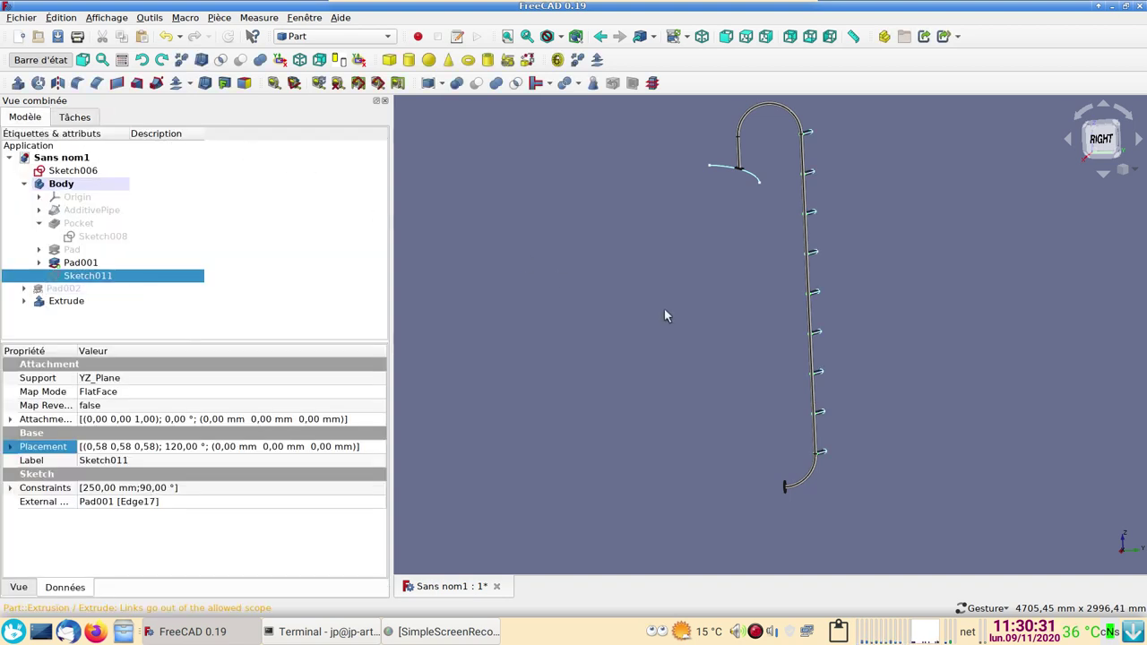
Make the hidden second rail Pad002 visible again, viewing the ladder from the rear
{"action": "key", "text": "4"}
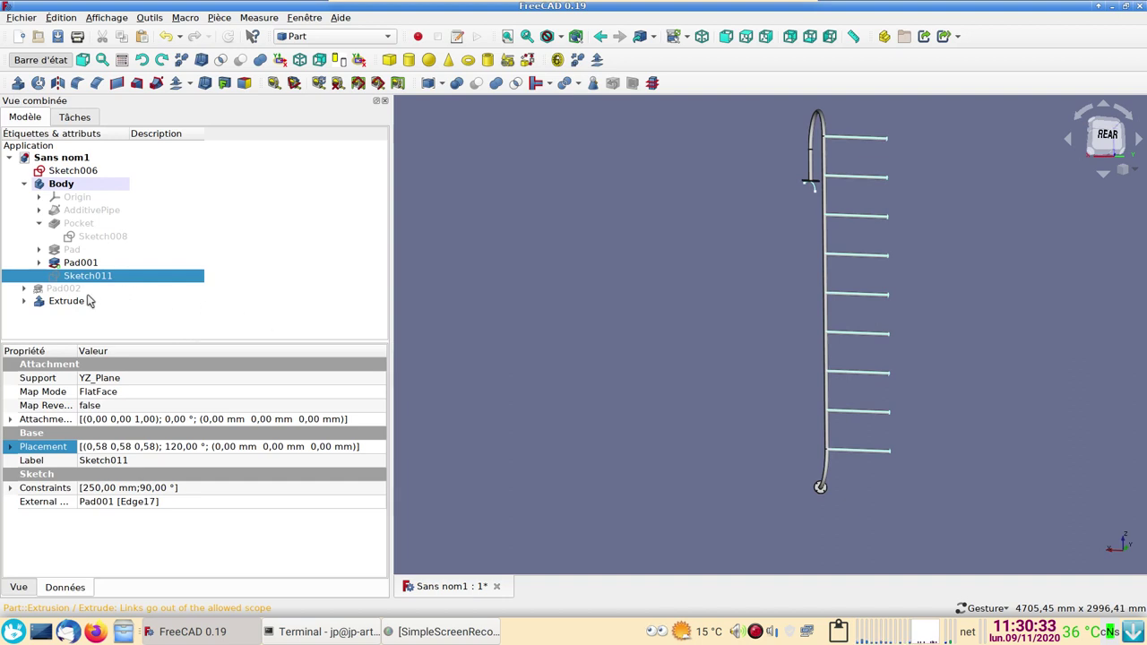
{"action": "left_click", "coordinate": [68, 291]}
{"action": "key", "text": "space"}
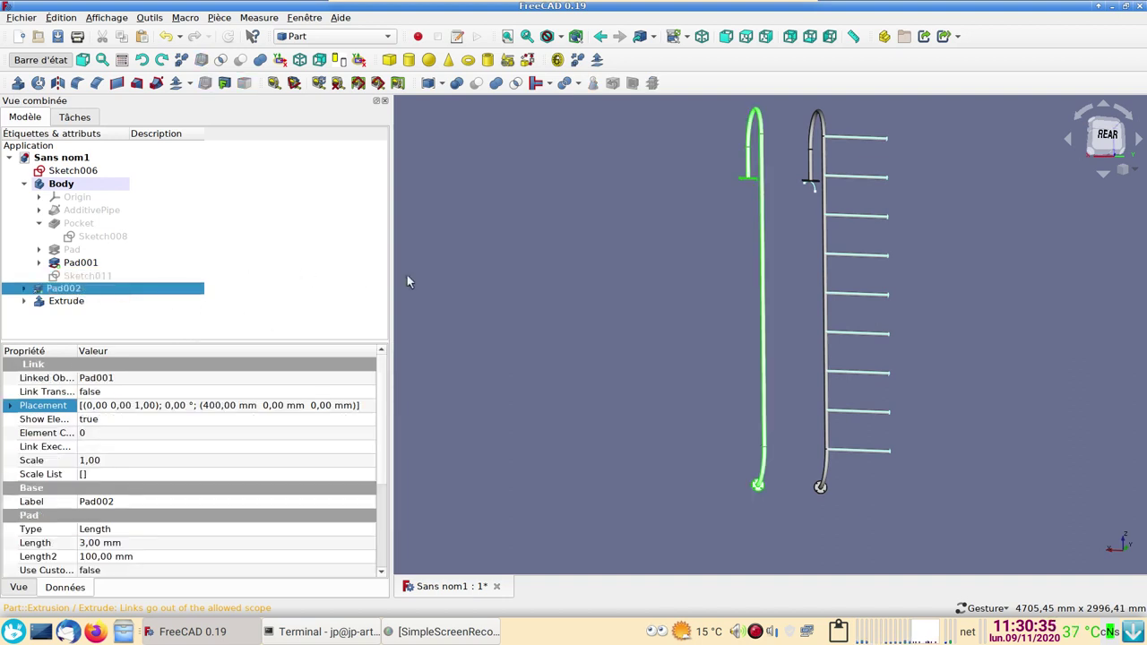
{"action": "left_click_drag", "start_coordinate": [530, 246], "coordinate": [564, 269]}
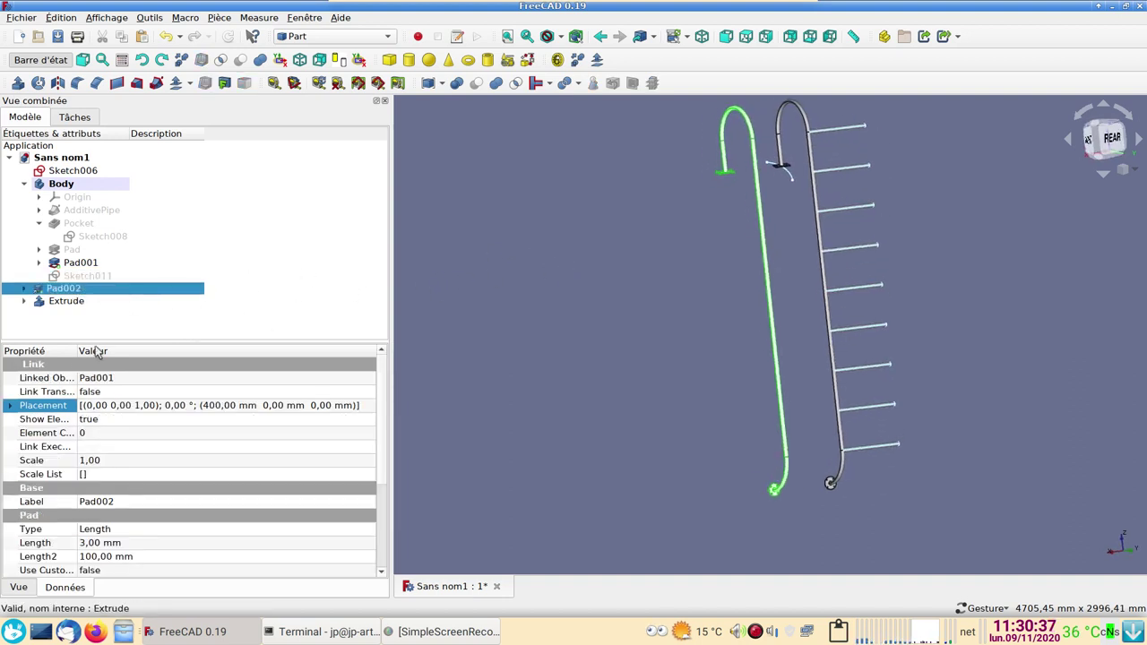
Set the Extrude's Reversed property to true and recompute so the rungs span both rails
{"action": "left_click", "coordinate": [77, 303]}
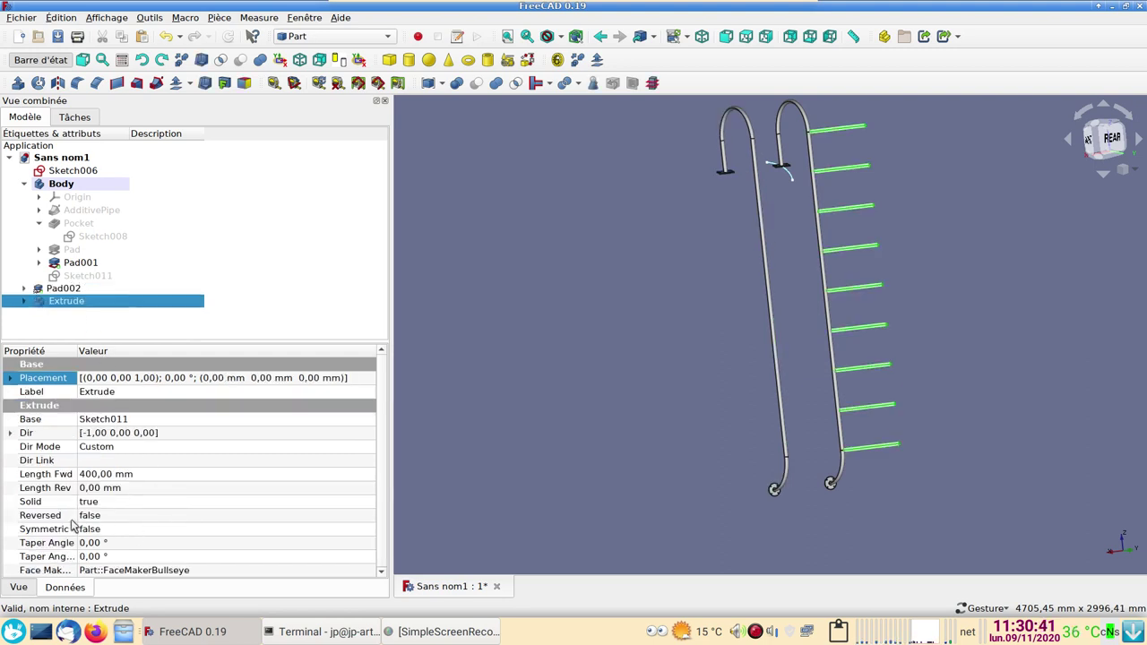
{"action": "left_click", "coordinate": [112, 517]}
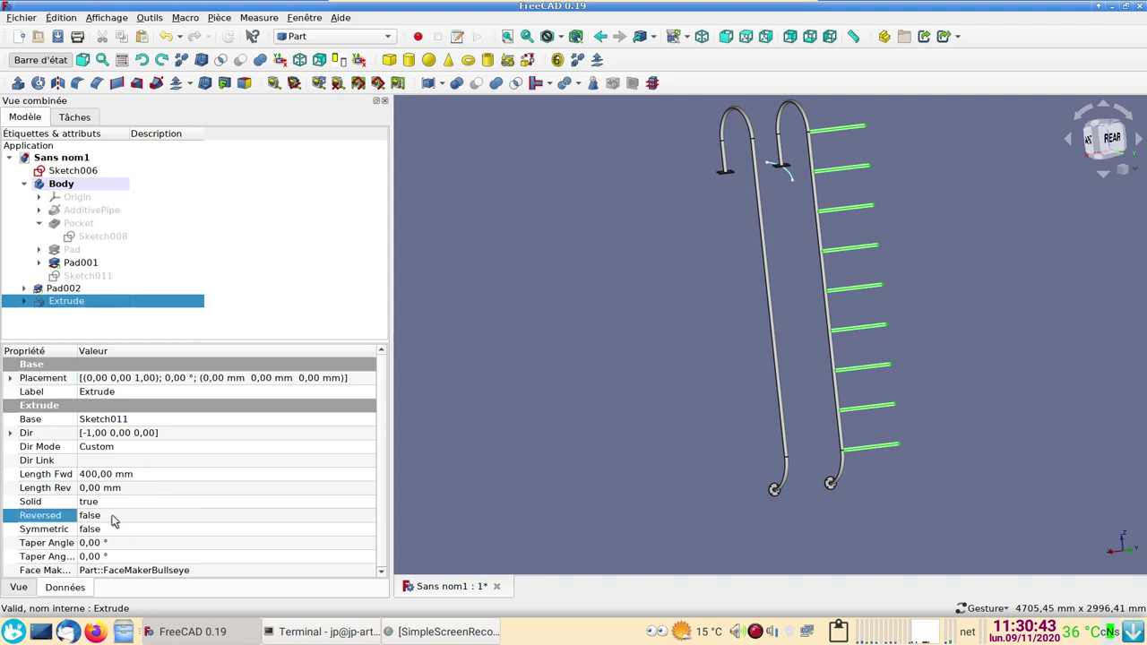
{"action": "left_click", "coordinate": [112, 519]}
{"action": "left_click", "coordinate": [118, 532]}
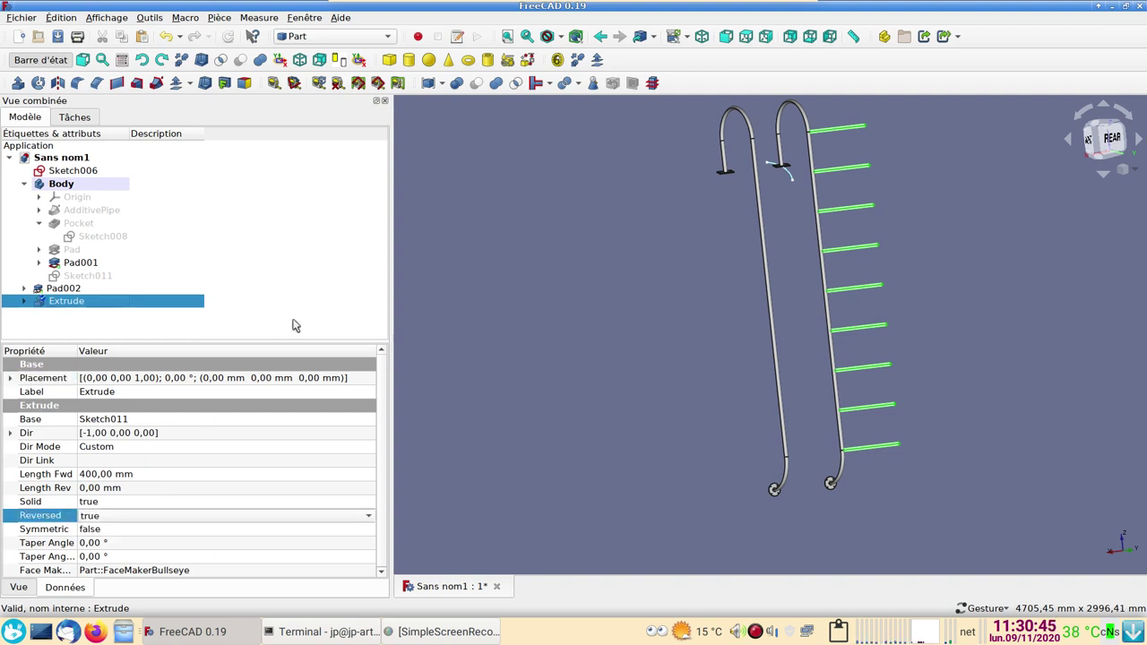
{"action": "left_click", "coordinate": [228, 36]}
{"action": "left_click", "coordinate": [633, 323]}
{"action": "mouse_move", "coordinate": [635, 293]}
{"action": "left_mouse_down"}
{"action": "mouse_move", "coordinate": [875, 215]}
{"action": "mouse_move", "coordinate": [635, 307]}
{"action": "mouse_move", "coordinate": [800, 322]}
{"action": "mouse_move", "coordinate": [702, 372]}
{"action": "left_mouse_up"}
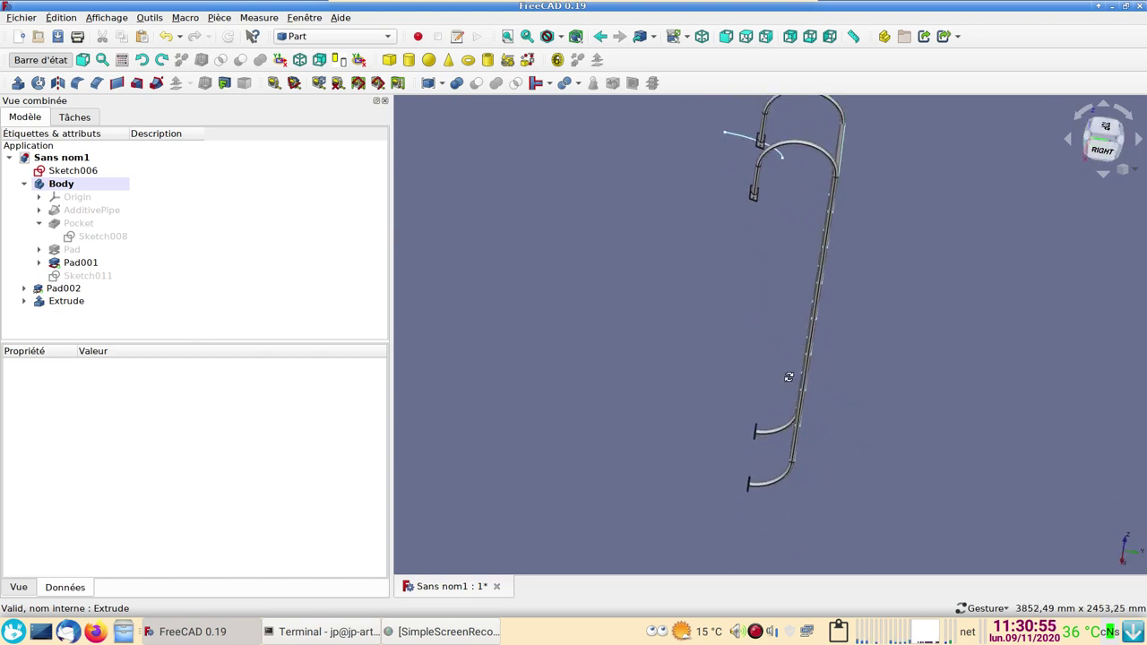
{"action": "scroll", "coordinate": [703, 372], "scroll_direction": "down", "scroll_amount": 1}
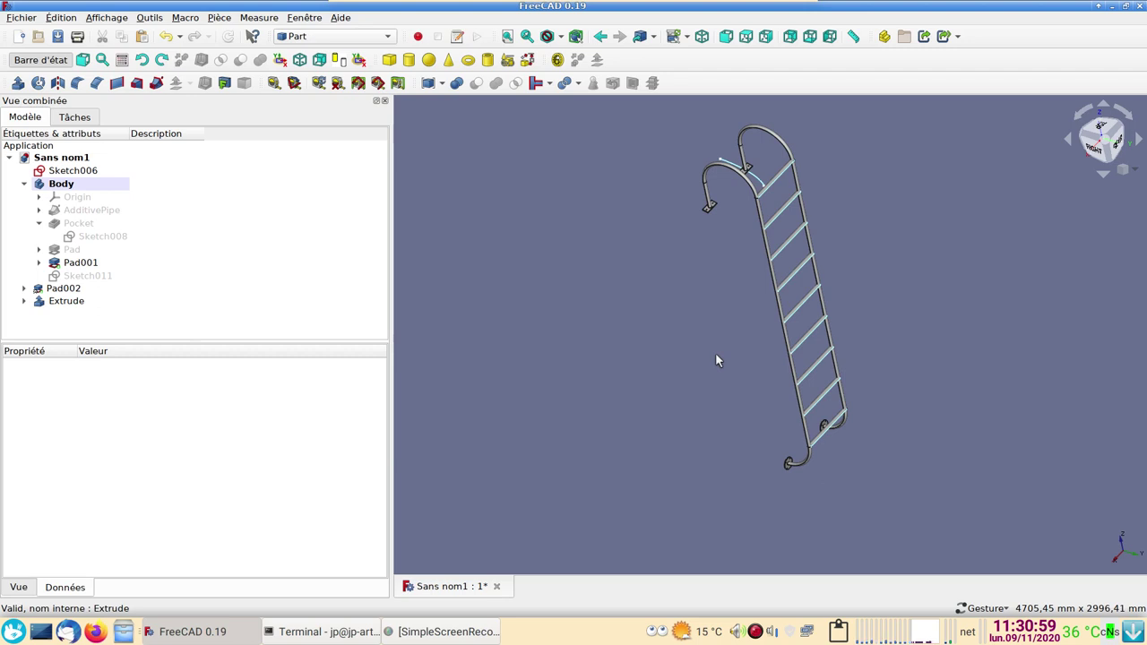
{"action": "mouse_move", "coordinate": [694, 361]}
{"action": "left_mouse_down"}
{"action": "mouse_move", "coordinate": [711, 306]}
{"action": "mouse_move", "coordinate": [701, 337]}
{"action": "mouse_move", "coordinate": [645, 348]}
{"action": "mouse_move", "coordinate": [645, 337]}
{"action": "left_mouse_up"}
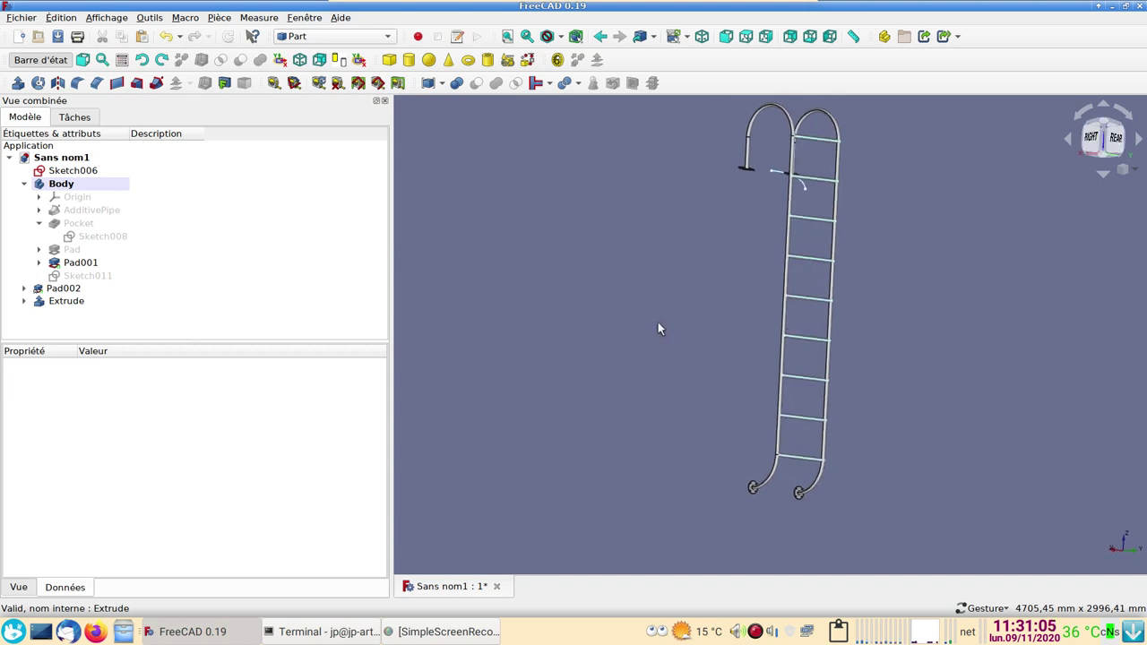
{"action": "scroll", "coordinate": [658, 322], "scroll_direction": "down", "scroll_amount": 1}
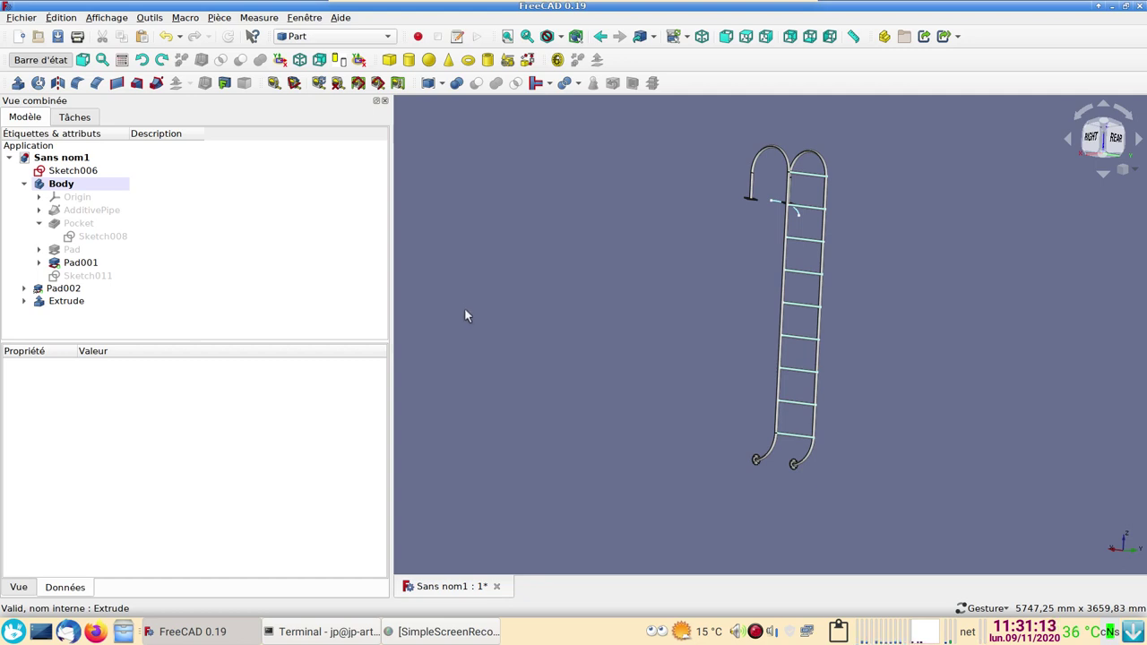
Insert a TechDraw page from the A4_Portrait_blank.svg template, then return to the 3D model
{"action": "left_click", "coordinate": [338, 42]}
{"action": "left_click", "coordinate": [339, 72]}
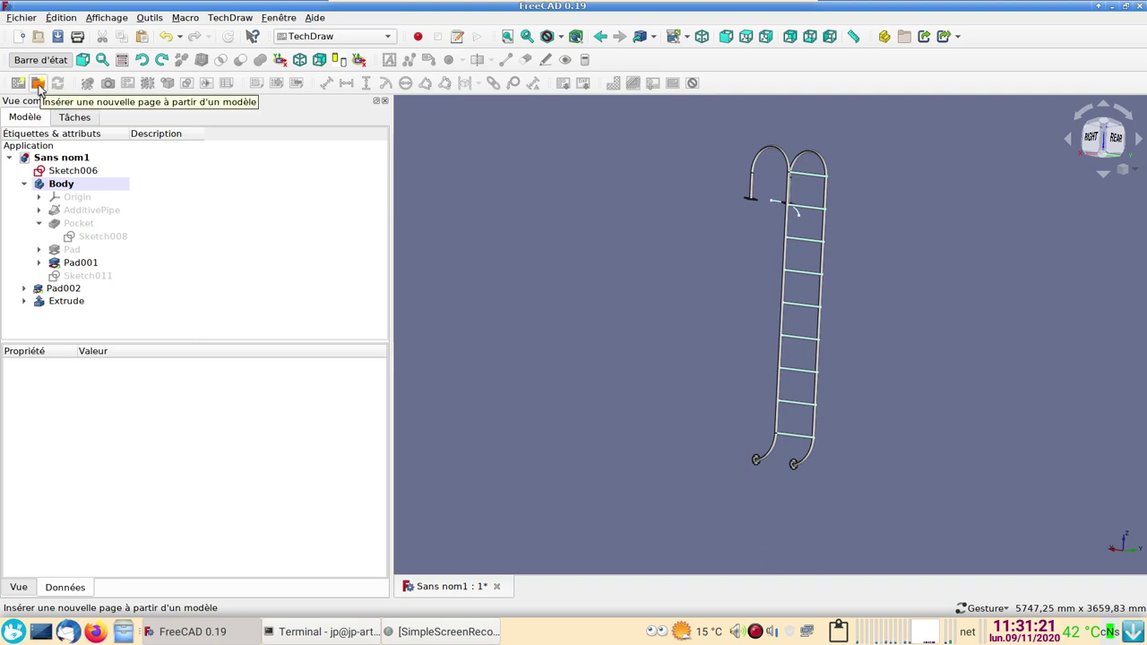
{"action": "left_click", "coordinate": [38, 83]}
{"action": "scroll", "coordinate": [518, 347], "scroll_direction": "down", "scroll_amount": 2}
{"action": "scroll", "coordinate": [553, 335], "scroll_direction": "down", "scroll_amount": 2}
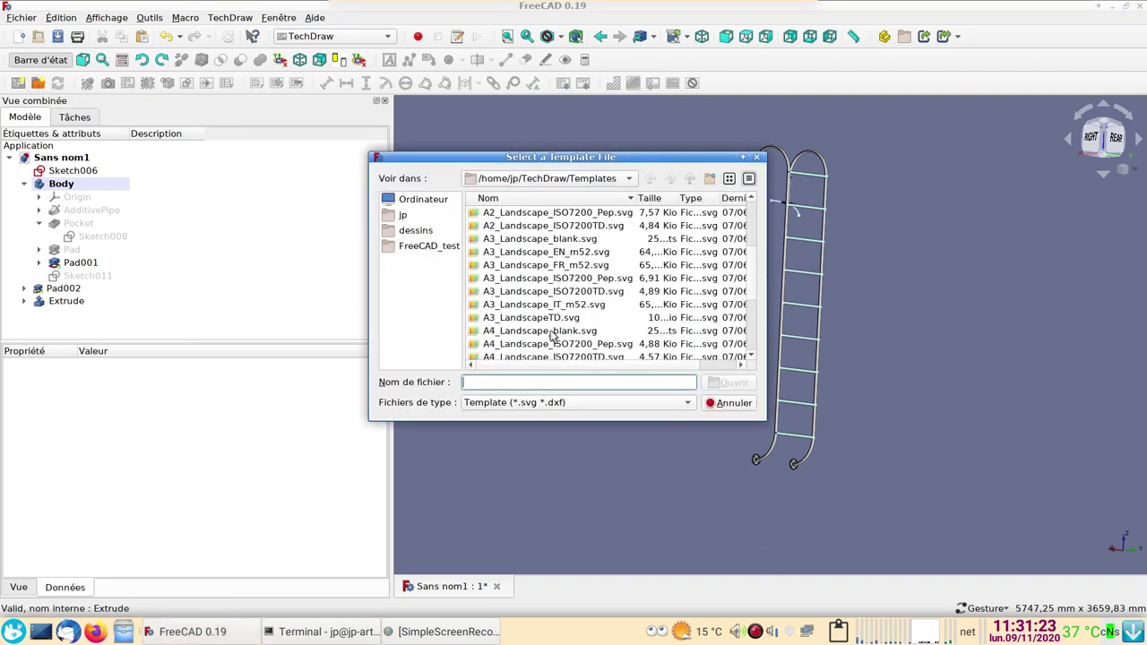
{"action": "scroll", "coordinate": [529, 342], "scroll_direction": "down", "scroll_amount": 1}
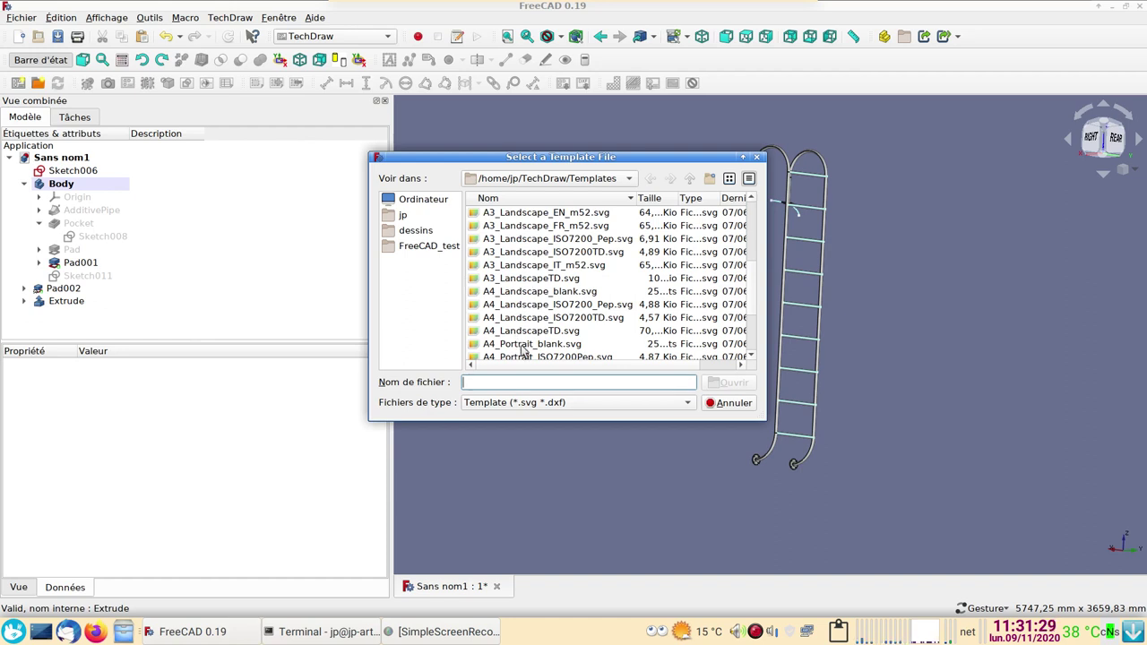
{"action": "left_click", "coordinate": [522, 348]}
{"action": "left_click", "coordinate": [728, 383]}
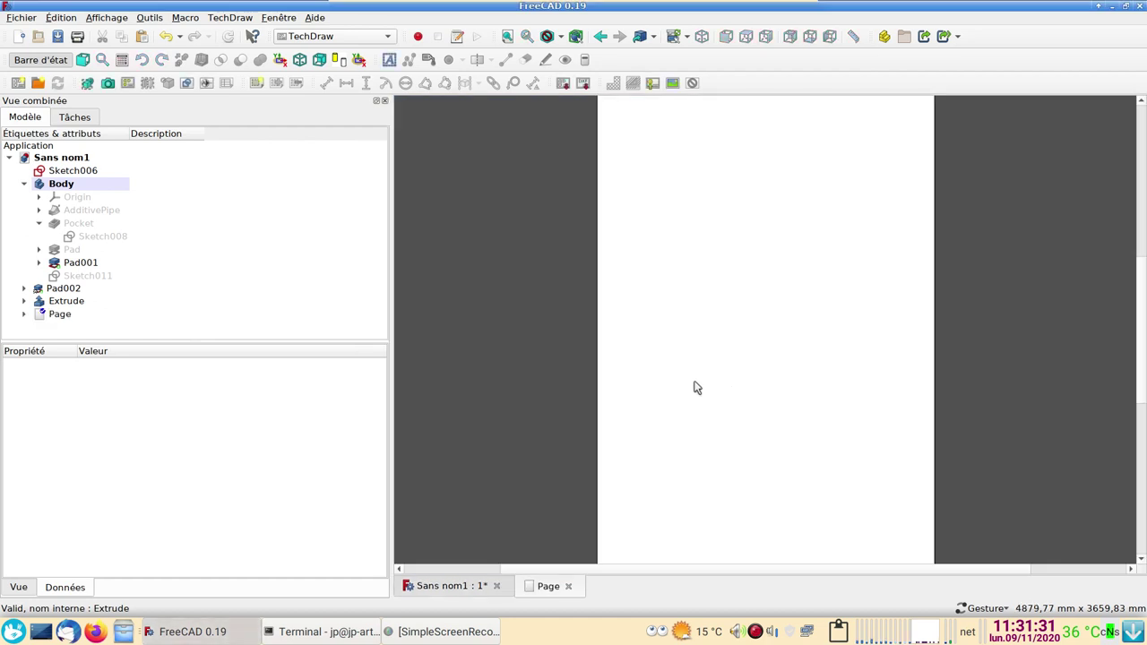
{"action": "left_click", "coordinate": [439, 585]}
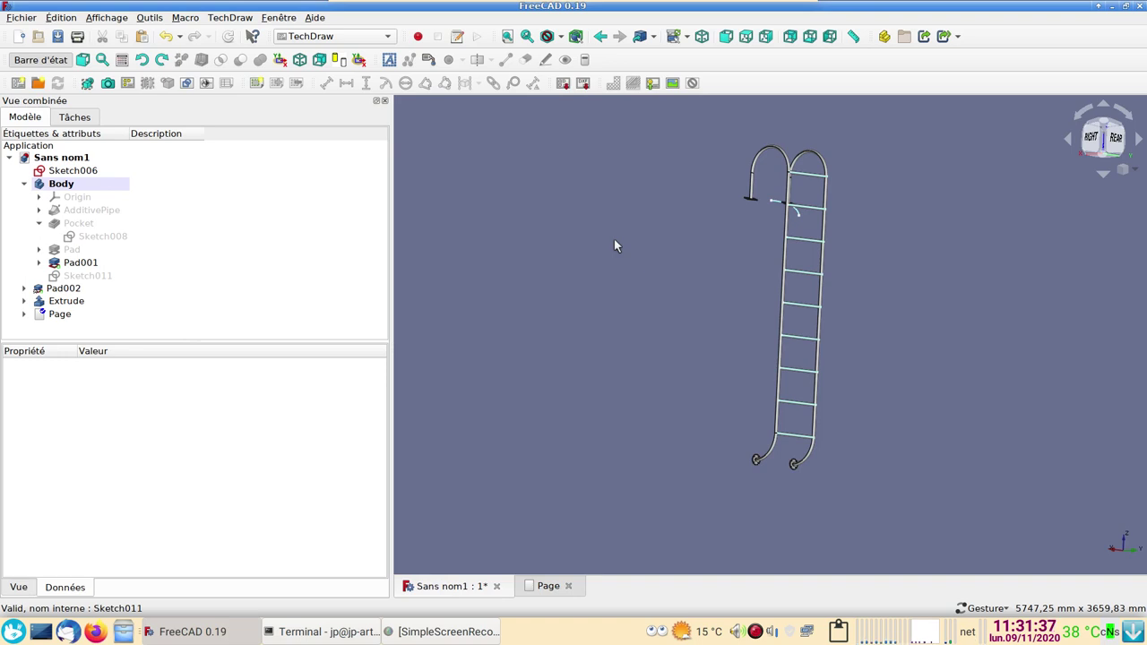
Set the front view and box-select the entire ladder
{"action": "key", "text": "1"}
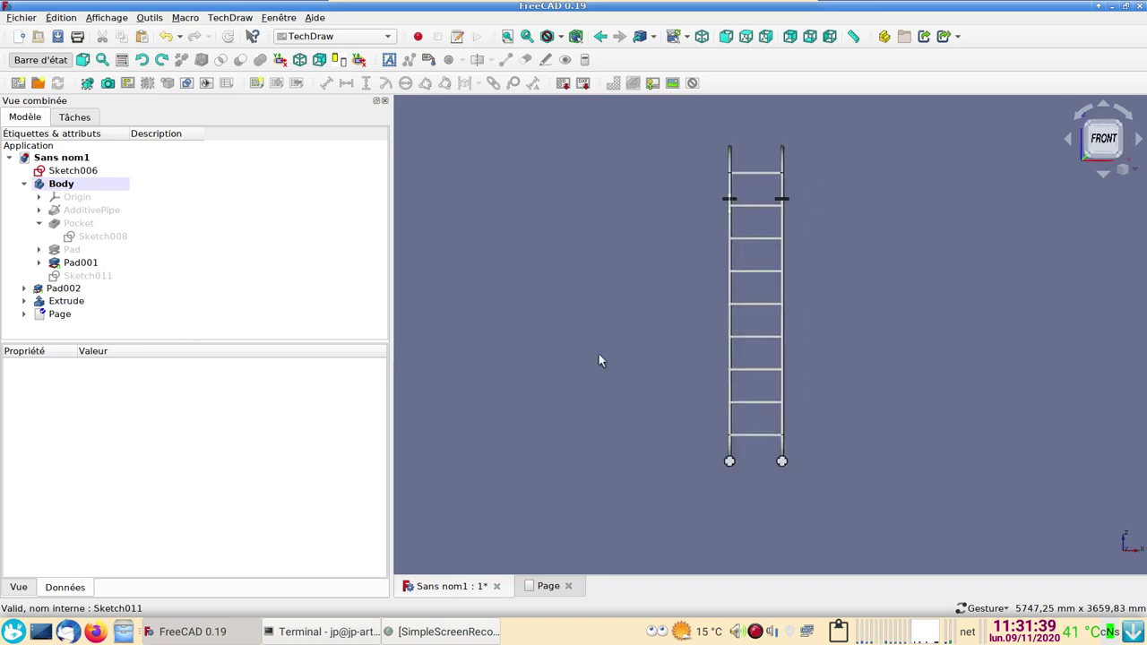
{"action": "key", "text": "4"}
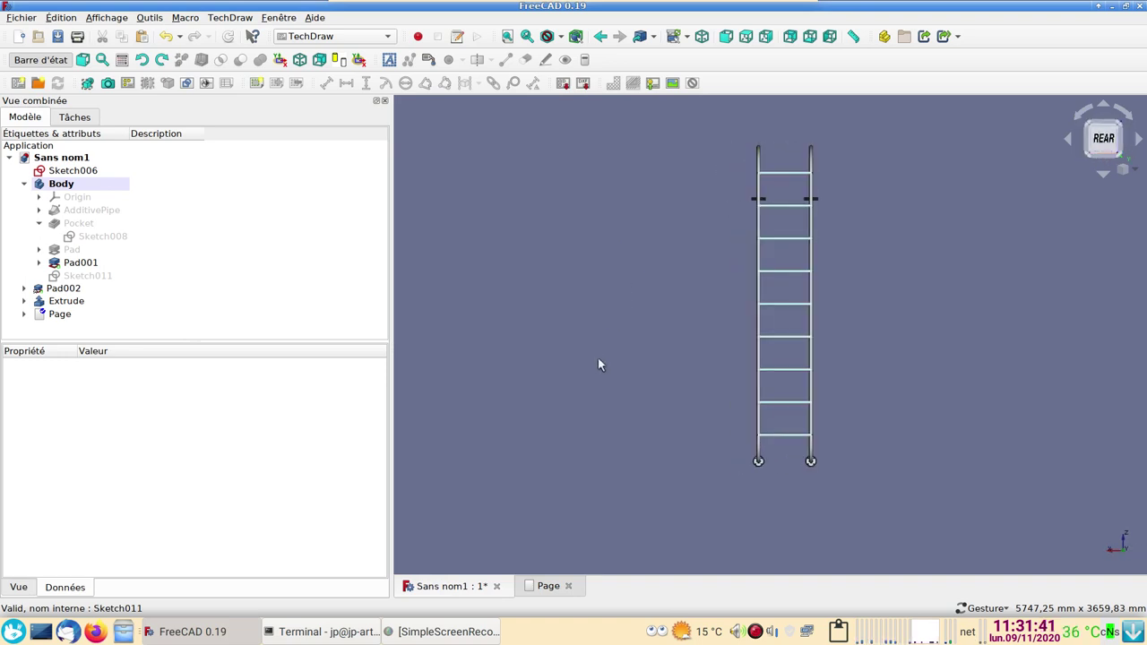
{"action": "key", "text": "1"}
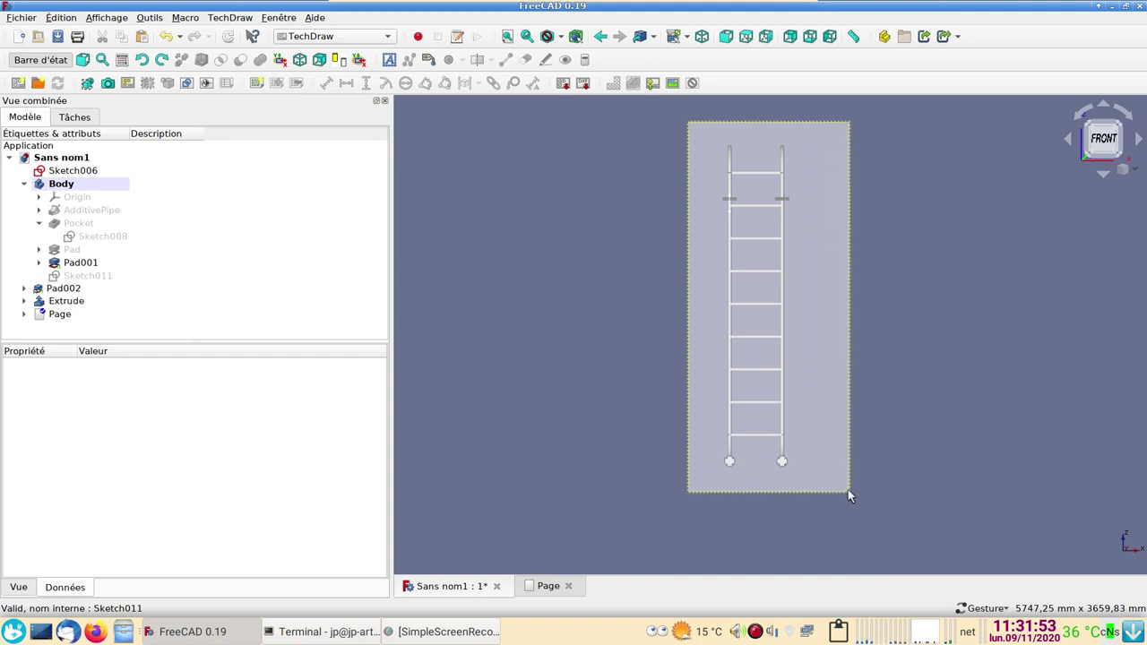
{"action": "left_click_drag", "start_coordinate": [755, 209], "coordinate": [850, 491]}
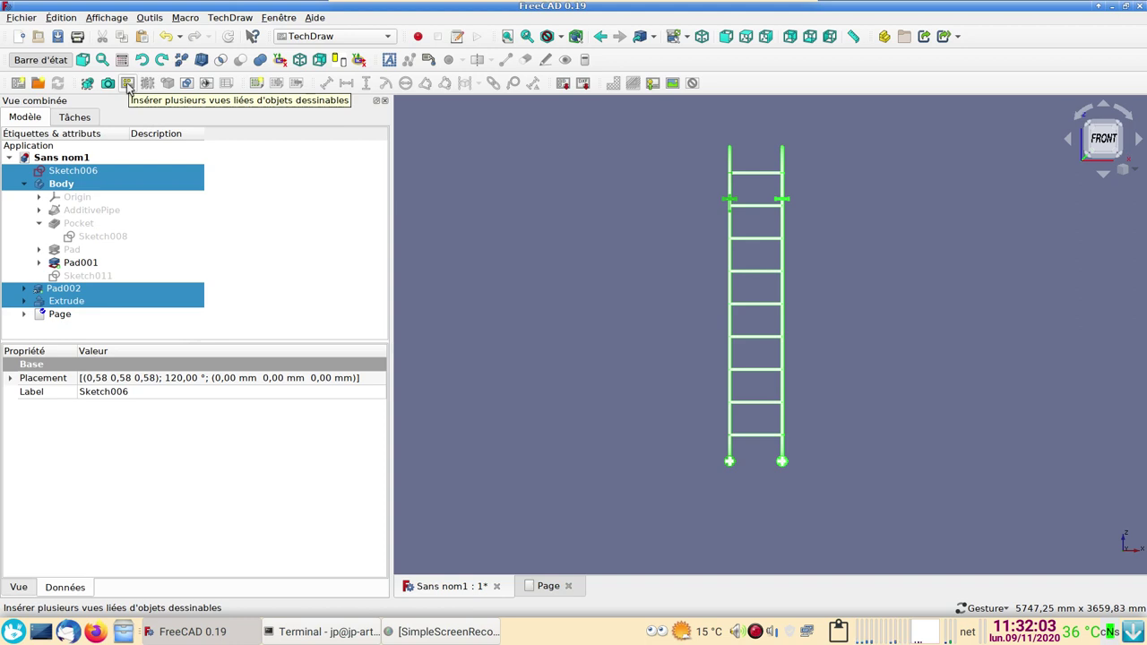
Insert a projection group of the selected ladder and accept its default settings
{"action": "left_click", "coordinate": [128, 83]}
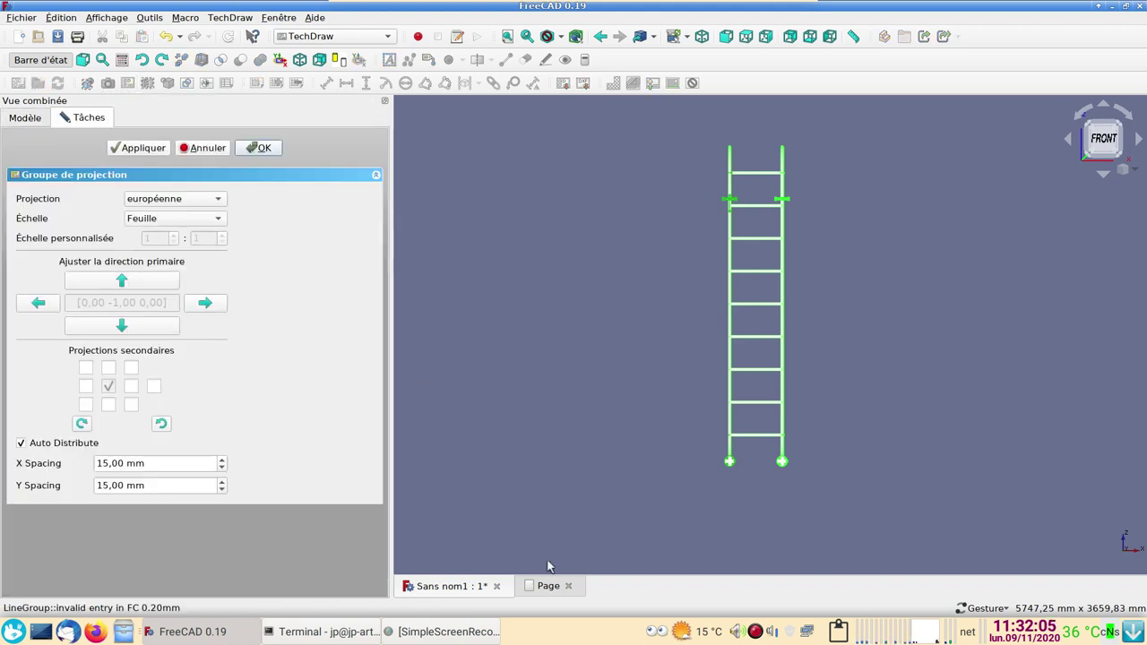
{"action": "left_click", "coordinate": [534, 585]}
{"action": "scroll", "coordinate": [682, 417], "scroll_direction": "up", "scroll_amount": 2}
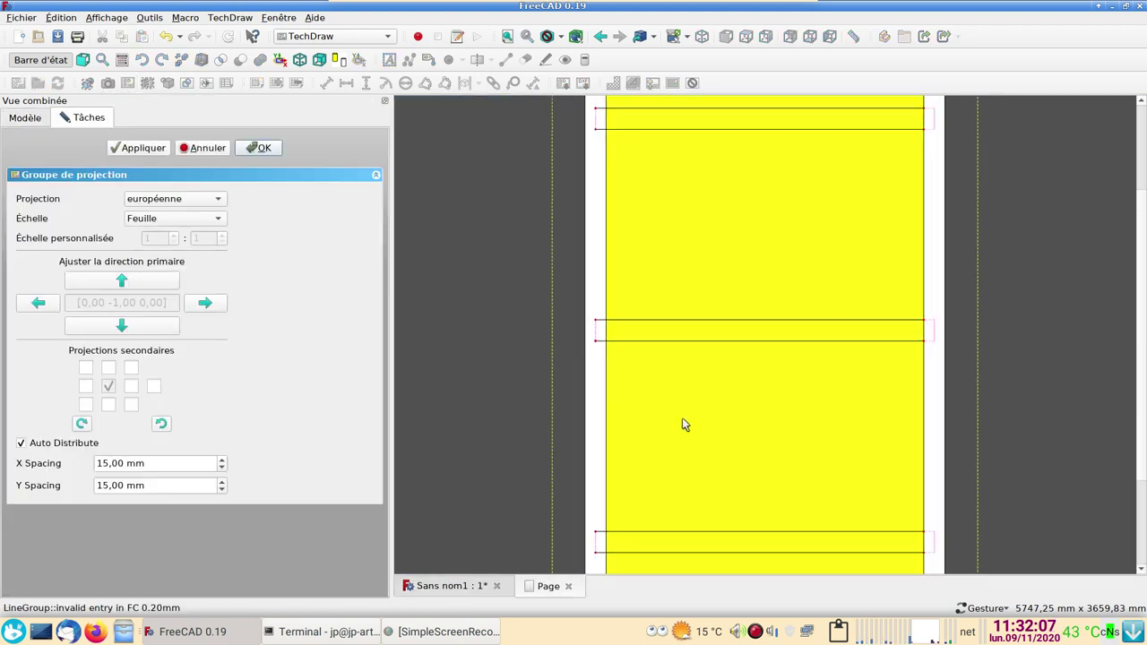
{"action": "scroll", "coordinate": [682, 418], "scroll_direction": "up", "scroll_amount": 1}
{"action": "scroll", "coordinate": [686, 424], "scroll_direction": "up", "scroll_amount": 2}
{"action": "scroll", "coordinate": [675, 421], "scroll_direction": "down", "scroll_amount": 2}
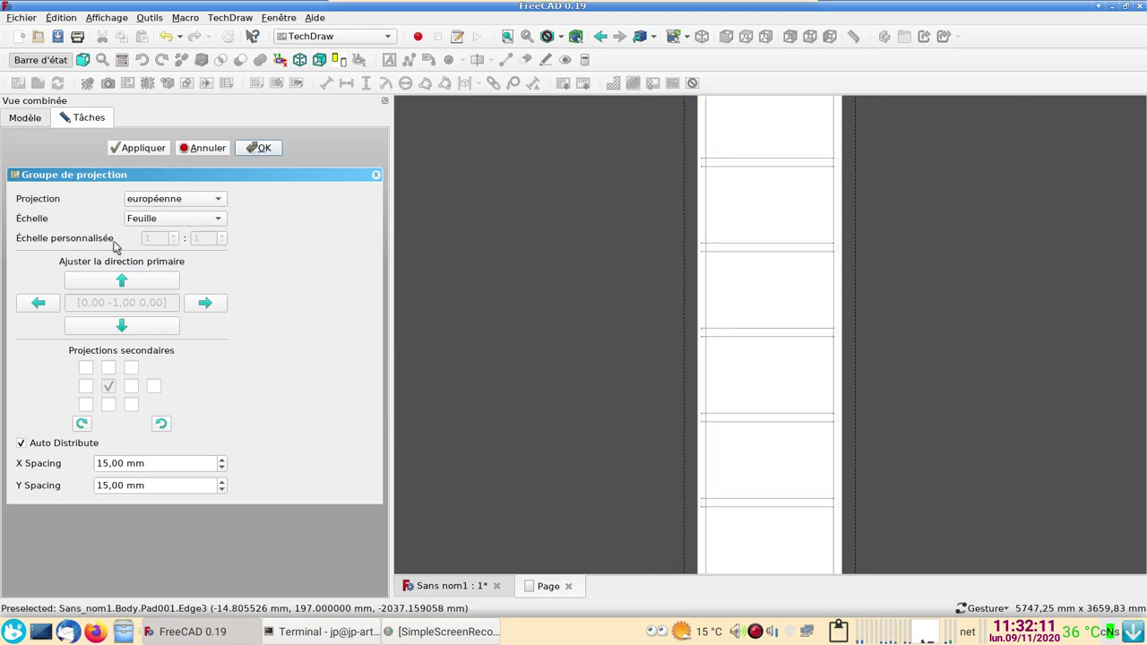
{"action": "left_click", "coordinate": [260, 150]}
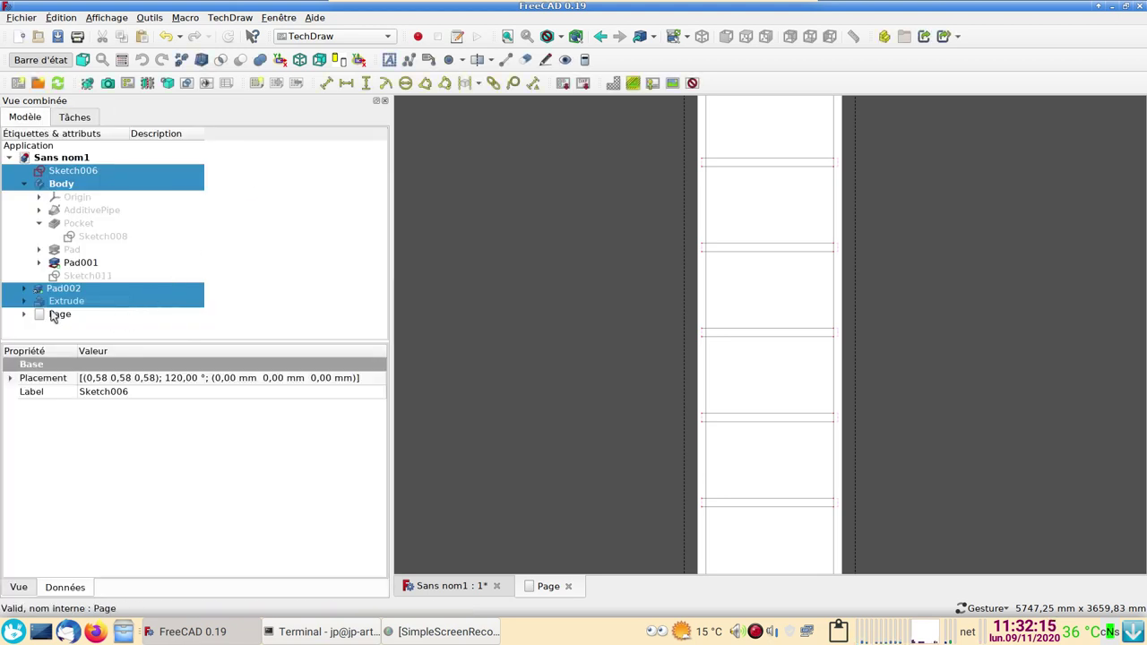
Set the projection group's Scale to 0,1
{"action": "left_click", "coordinate": [24, 314]}
{"action": "scroll", "coordinate": [97, 303], "scroll_direction": "down", "scroll_amount": 1}
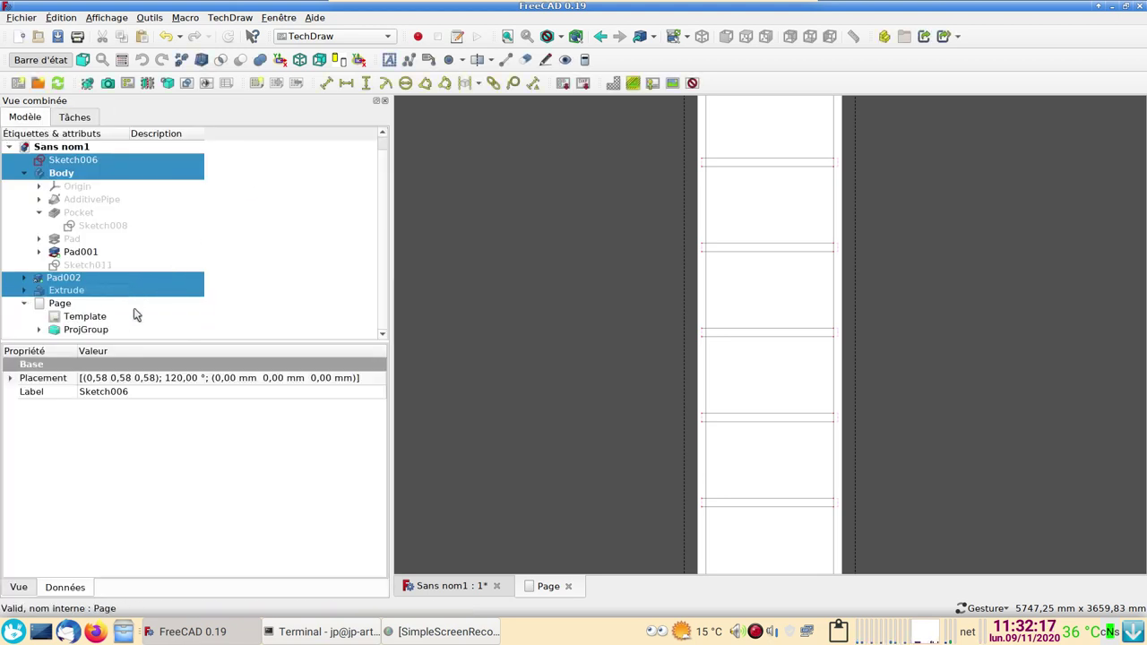
{"action": "left_click", "coordinate": [77, 332]}
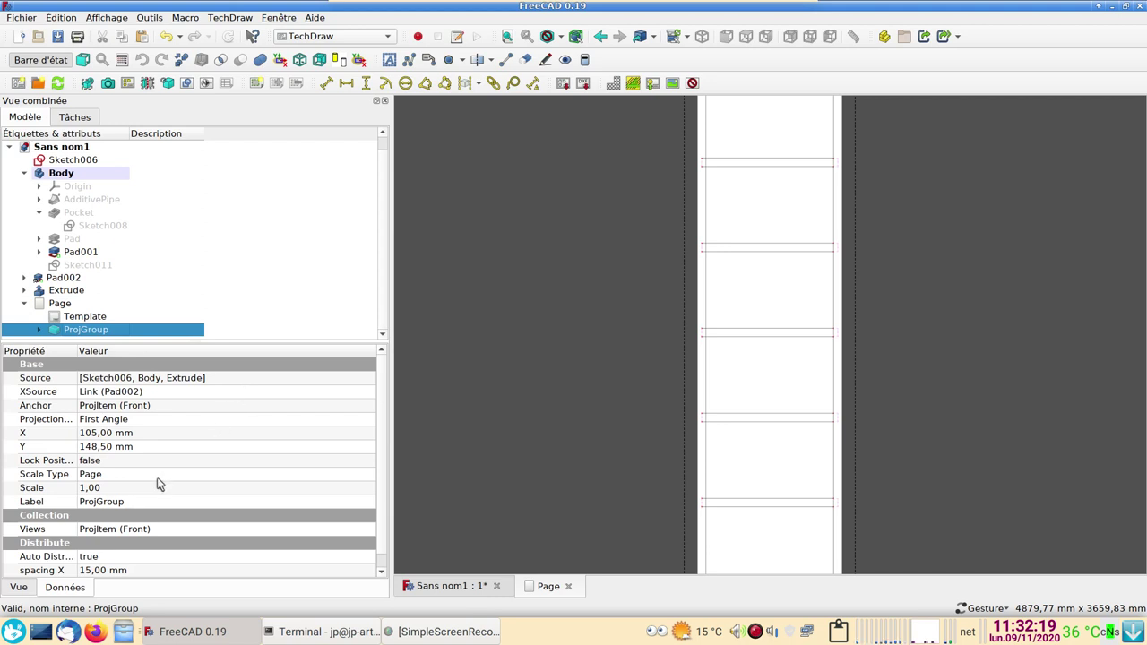
{"action": "left_click", "coordinate": [108, 488]}
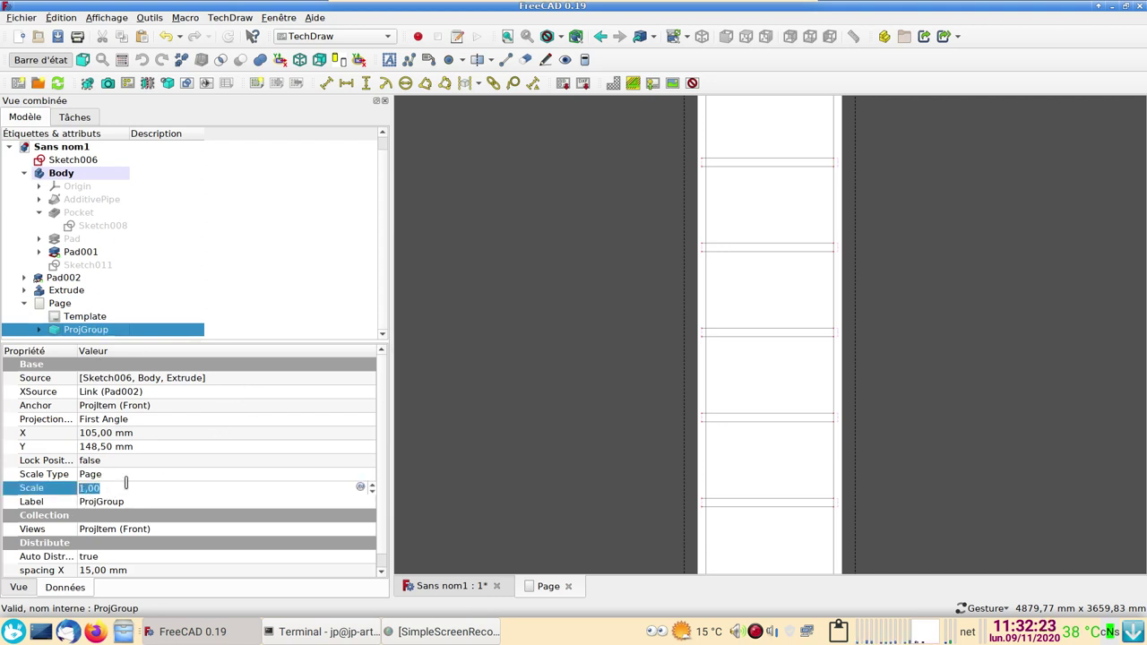
{"action": "type", "text": "0,1"}
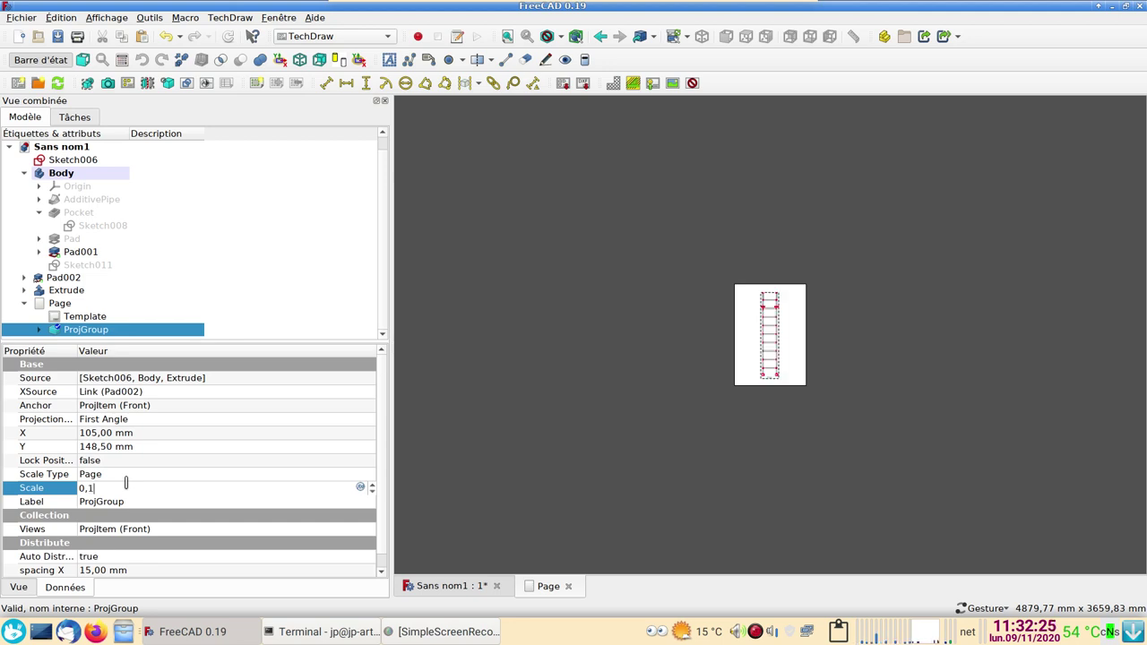
{"action": "scroll", "coordinate": [574, 376], "scroll_direction": "up", "scroll_amount": 2}
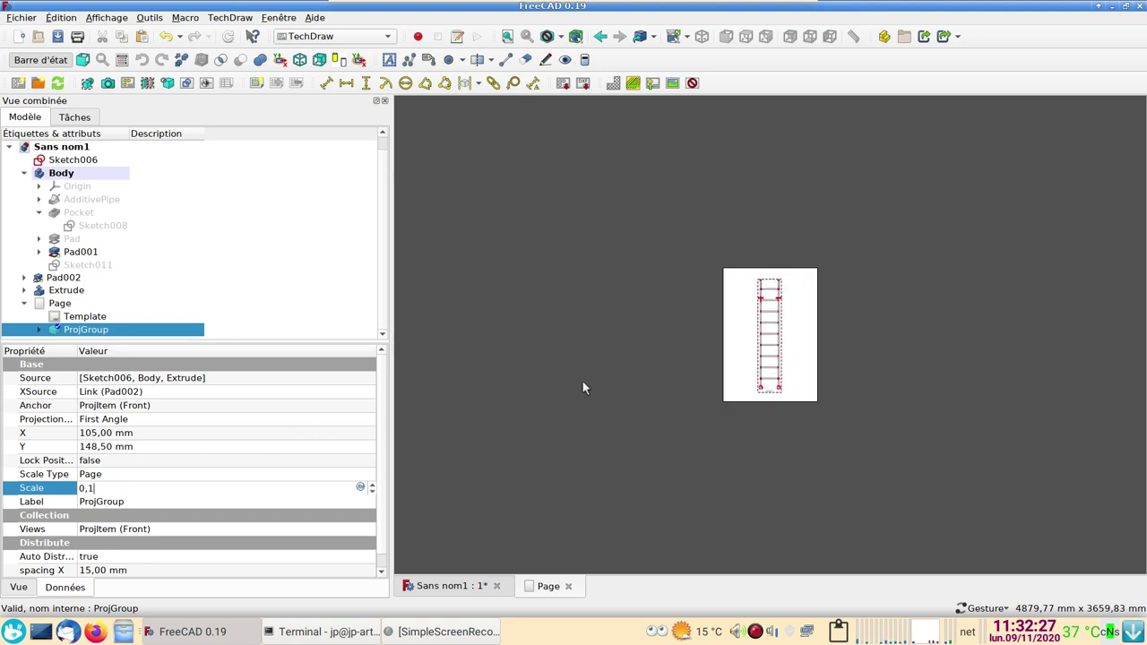
{"action": "scroll", "coordinate": [582, 381], "scroll_direction": "up", "scroll_amount": 2}
{"action": "scroll", "coordinate": [561, 391], "scroll_direction": "up", "scroll_amount": 1}
{"action": "scroll", "coordinate": [545, 381], "scroll_direction": "up", "scroll_amount": 2}
{"action": "key", "text": "Return"}
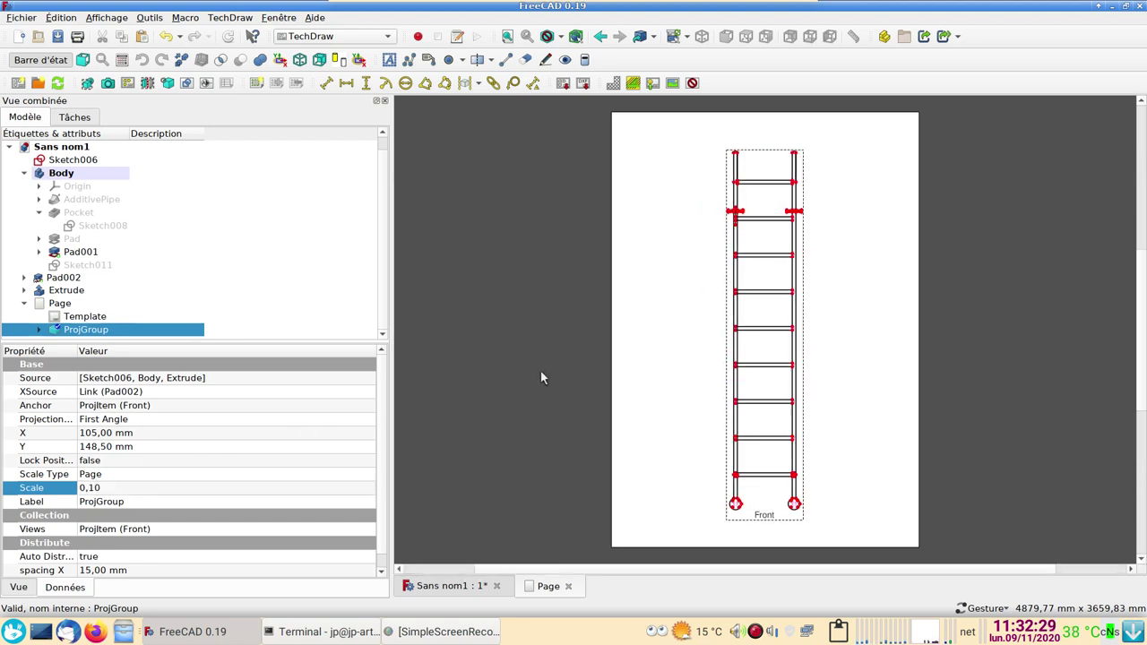
{"action": "scroll", "coordinate": [613, 399], "scroll_direction": "up", "scroll_amount": 2}
{"action": "scroll", "coordinate": [607, 386], "scroll_direction": "down", "scroll_amount": 1}
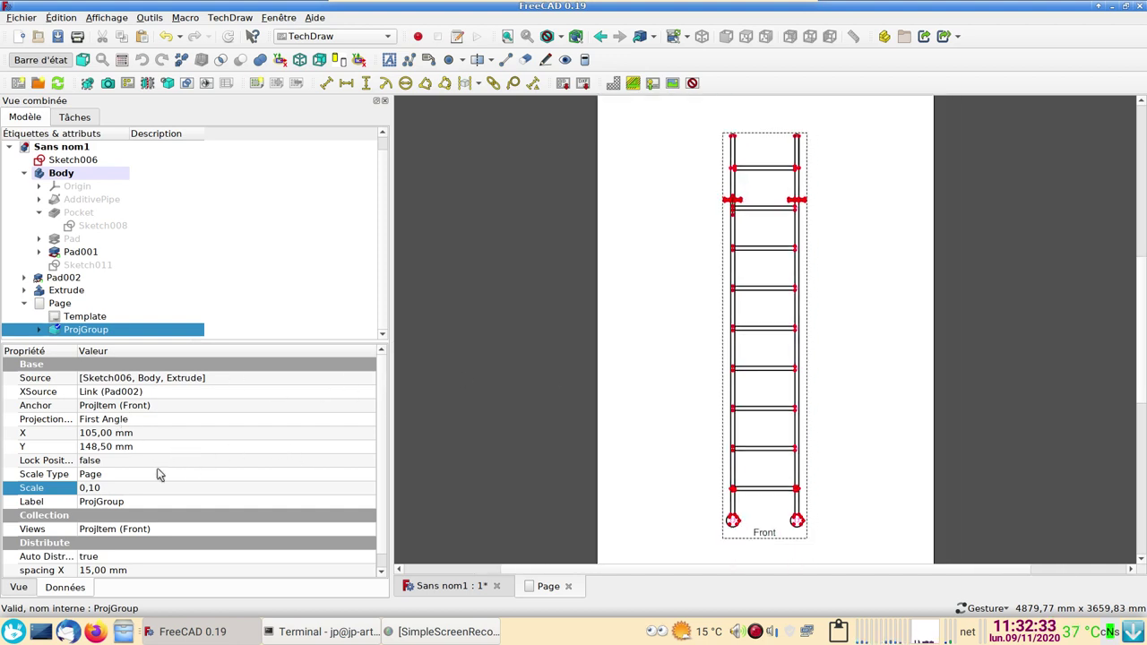
{"action": "scroll", "coordinate": [235, 497], "scroll_direction": "down", "scroll_amount": 1}
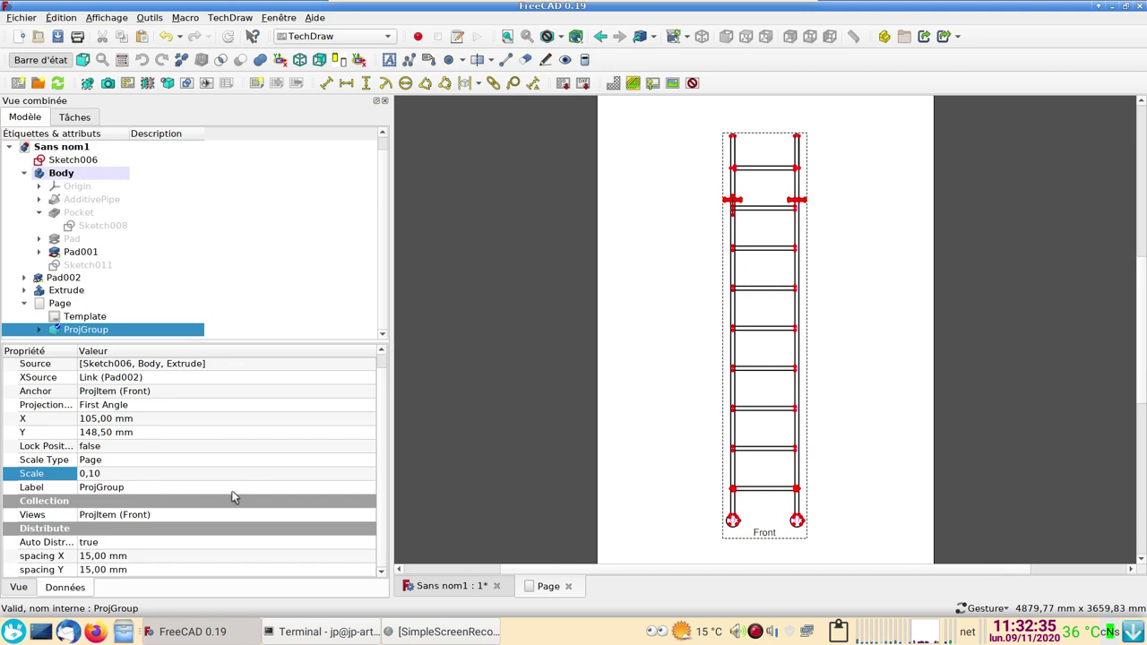
Expand the projection group and select its Front view to show its display properties
{"action": "left_click", "coordinate": [24, 590]}
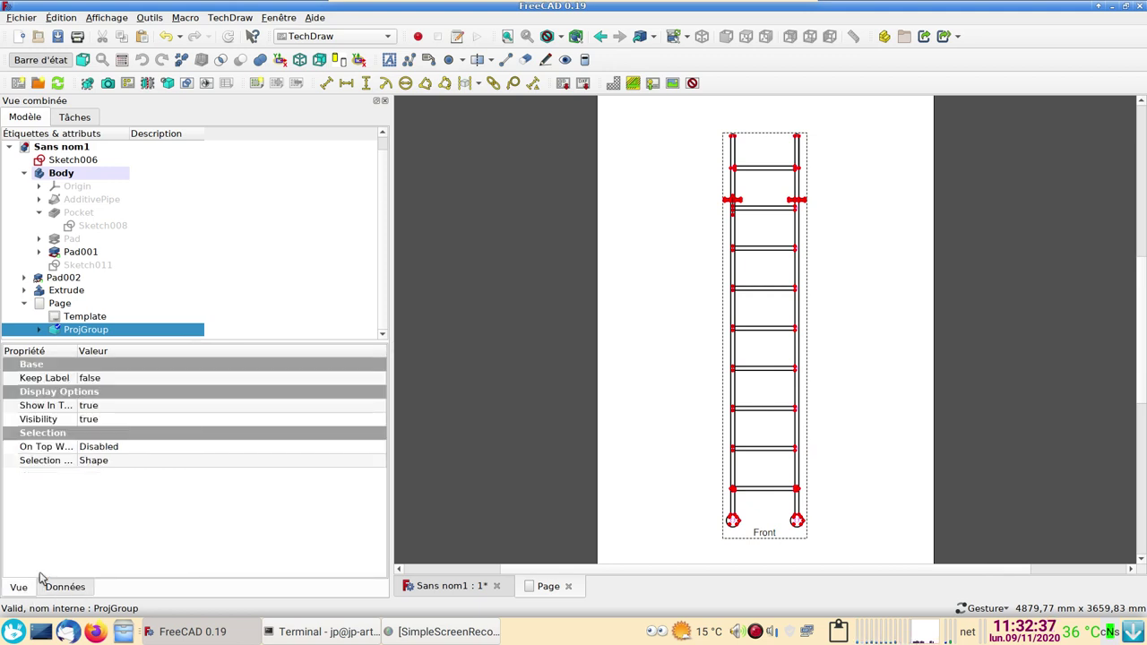
{"action": "left_click", "coordinate": [39, 330]}
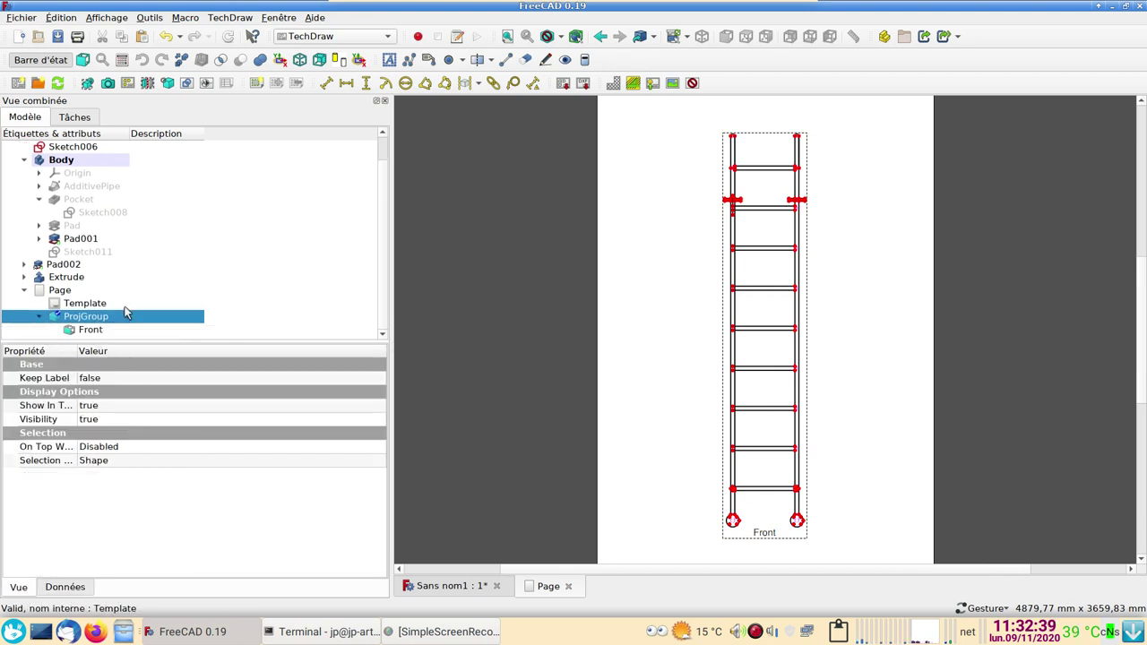
{"action": "left_click", "coordinate": [91, 333]}
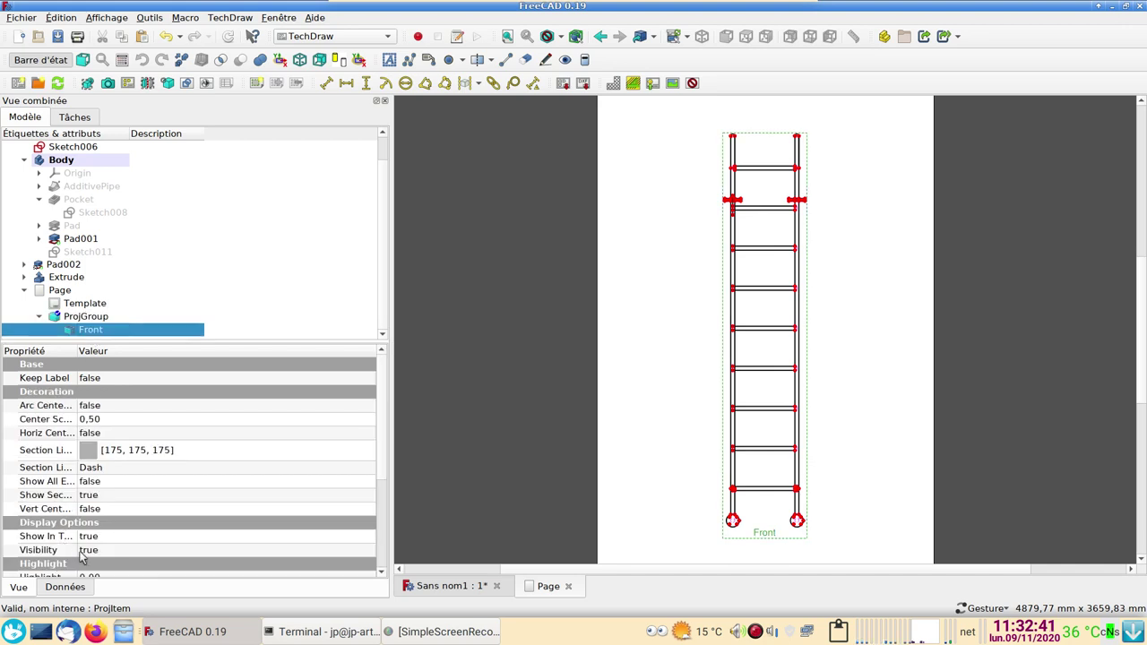
{"action": "scroll", "coordinate": [81, 556], "scroll_direction": "down", "scroll_amount": 3}
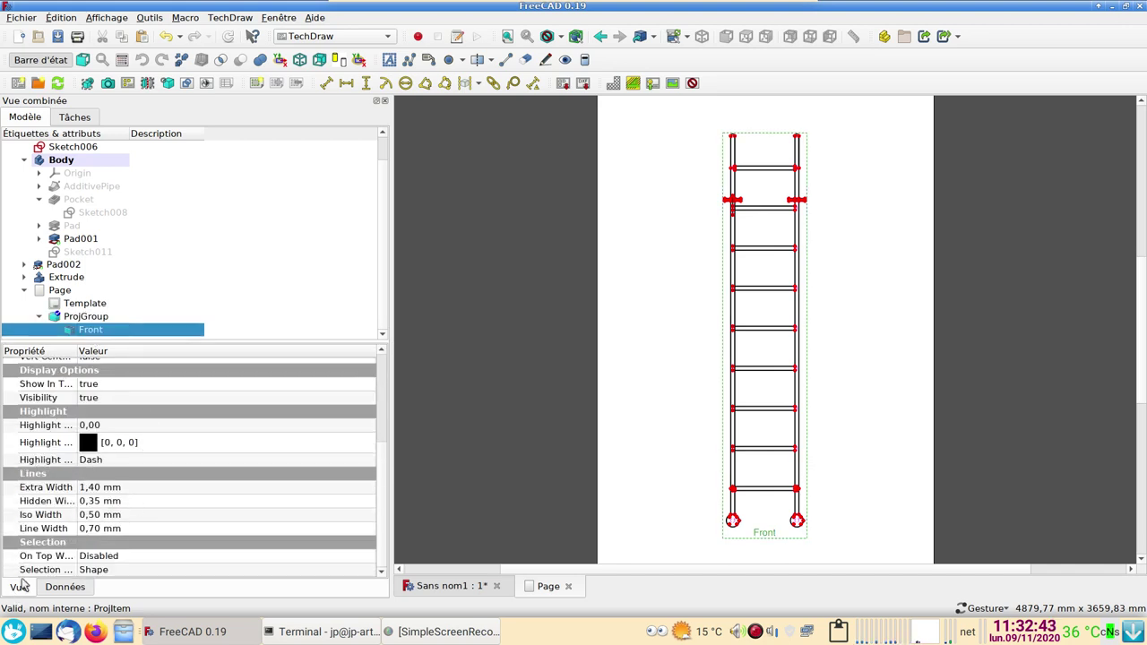
Set the Front view's Line Width to 0,2 mm
{"action": "left_click", "coordinate": [92, 530]}
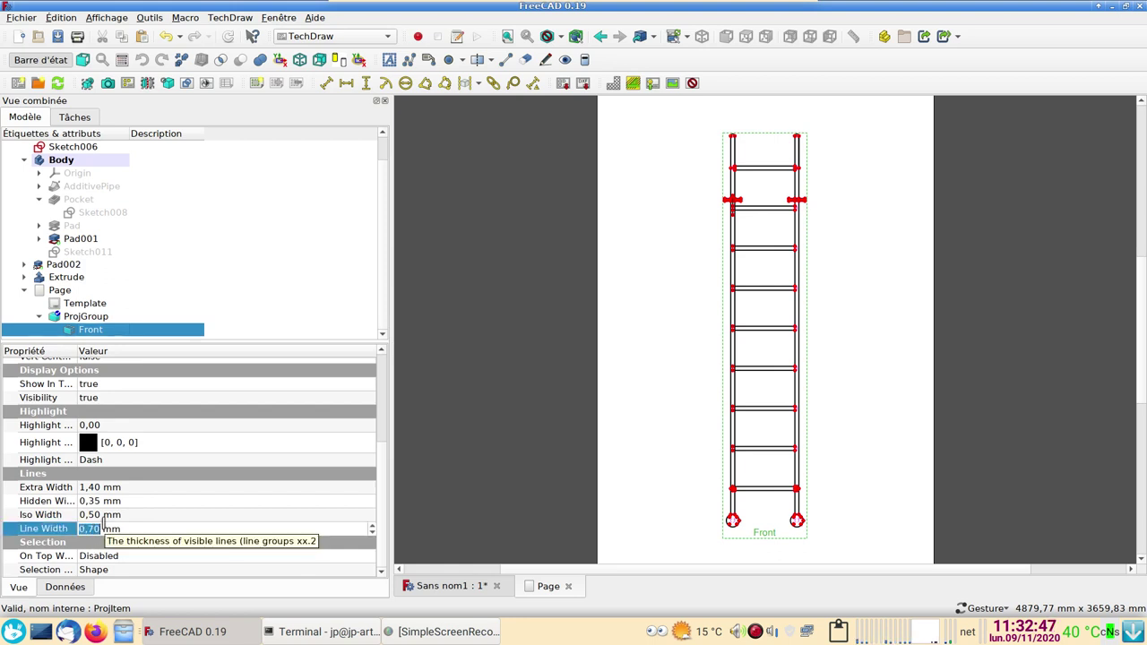
{"action": "type", "text": "0,2"}
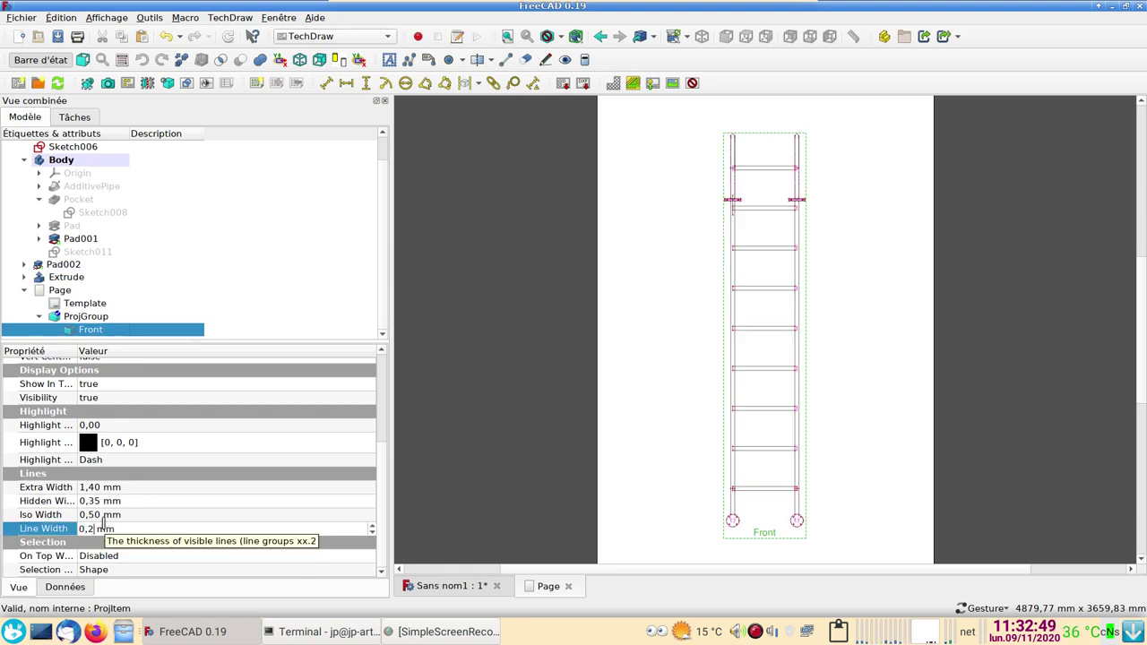
{"action": "scroll", "coordinate": [654, 439], "scroll_direction": "up", "scroll_amount": 2}
{"action": "right_click", "coordinate": [650, 429]}
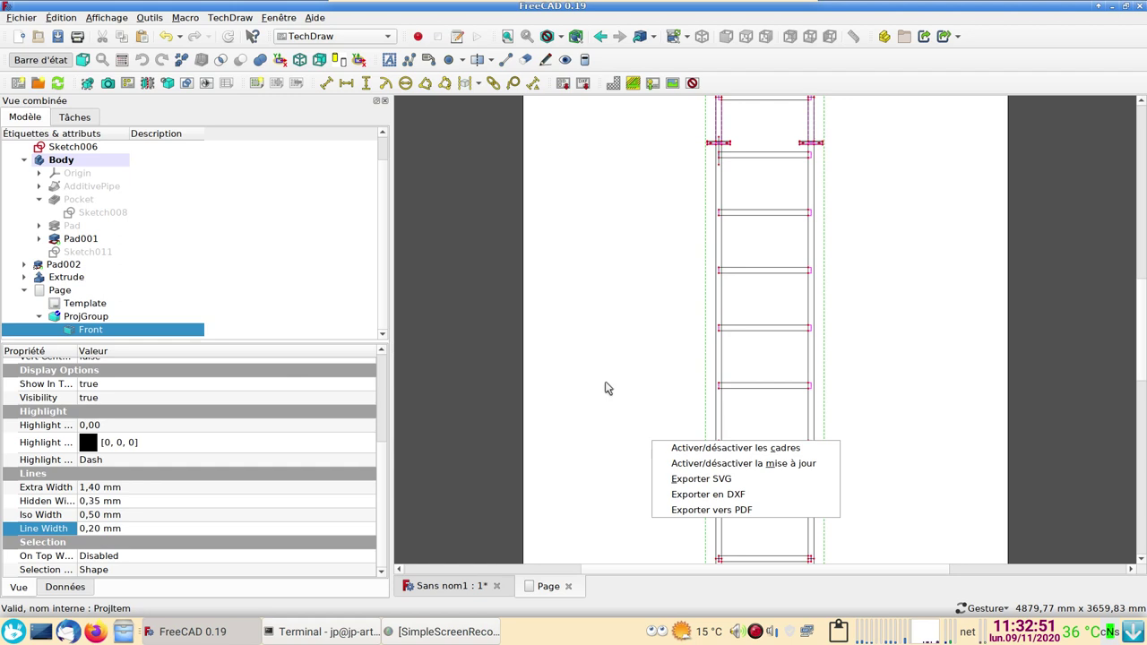
{"action": "left_click", "coordinate": [608, 278]}
Zoom and pan the page to inspect the bottom circles and Front label closely
{"action": "scroll", "coordinate": [596, 388], "scroll_direction": "up", "scroll_amount": 2}
{"action": "right_click_drag", "start_coordinate": [610, 453], "coordinate": [579, 181]}
{"action": "scroll", "coordinate": [592, 449], "scroll_direction": "up", "scroll_amount": 2}
{"action": "right_click_drag", "start_coordinate": [586, 481], "coordinate": [622, 266]}
{"action": "scroll", "coordinate": [619, 305], "scroll_direction": "up", "scroll_amount": 2}
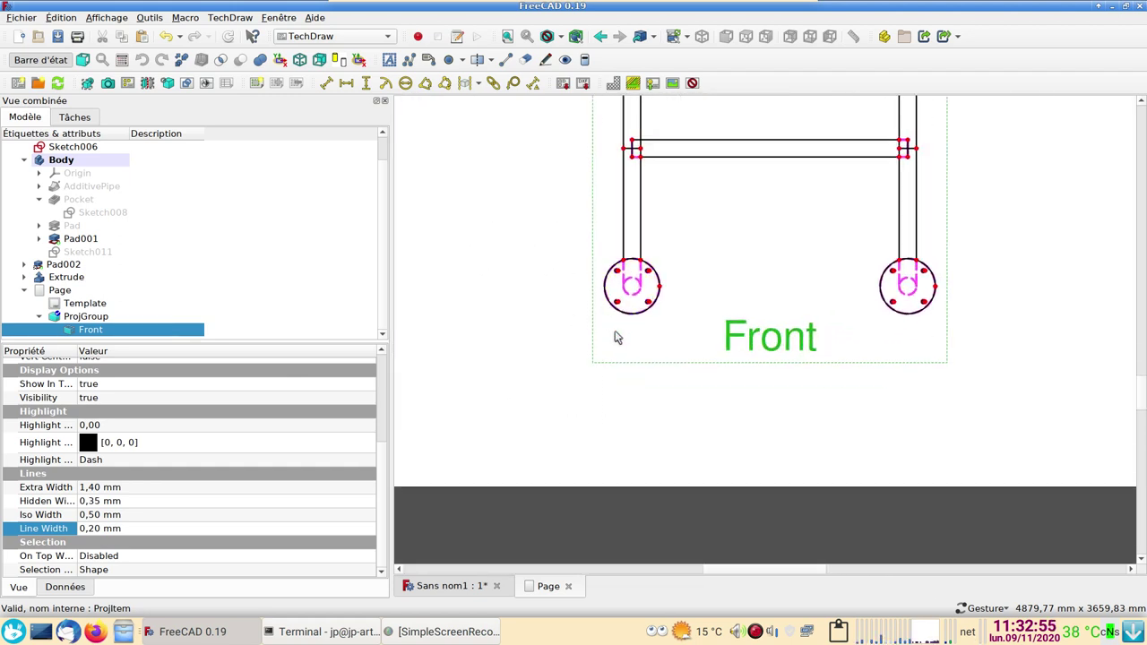
{"action": "scroll", "coordinate": [610, 296], "scroll_direction": "up", "scroll_amount": 2}
{"action": "scroll", "coordinate": [629, 233], "scroll_direction": "up", "scroll_amount": 2}
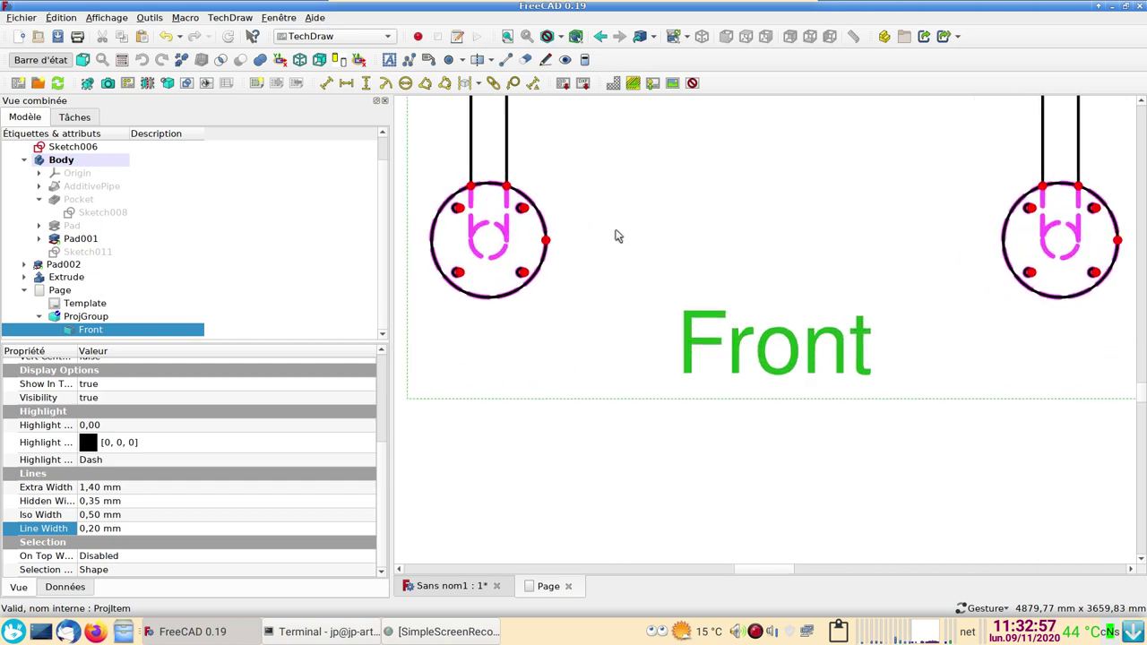
{"action": "scroll", "coordinate": [615, 238], "scroll_direction": "up", "scroll_amount": 1}
{"action": "scroll", "coordinate": [612, 246], "scroll_direction": "up", "scroll_amount": 1}
{"action": "right_click_drag", "start_coordinate": [594, 228], "coordinate": [809, 389]}
{"action": "scroll", "coordinate": [762, 364], "scroll_direction": "up", "scroll_amount": 3}
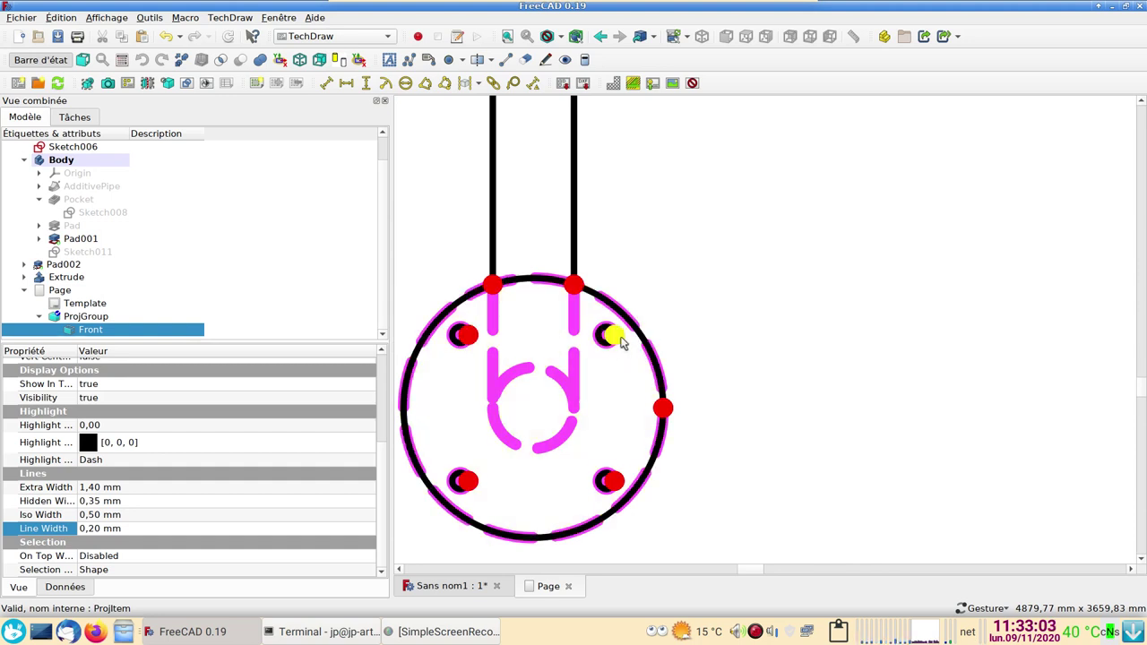
{"action": "scroll", "coordinate": [778, 346], "scroll_direction": "down", "scroll_amount": 1}
{"action": "scroll", "coordinate": [783, 350], "scroll_direction": "down", "scroll_amount": 1}
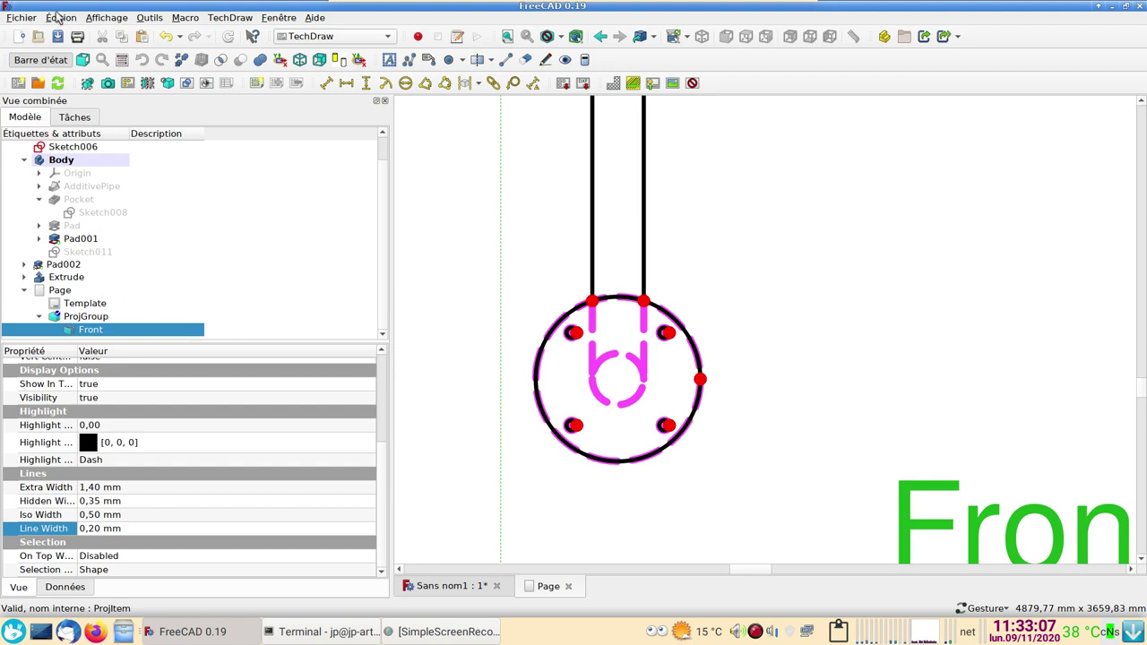
{"action": "left_click", "coordinate": [61, 17]}
Change the TechDraw Vertex Scale preference from 3,00 to 1,00 and apply it
{"action": "left_click", "coordinate": [104, 267]}
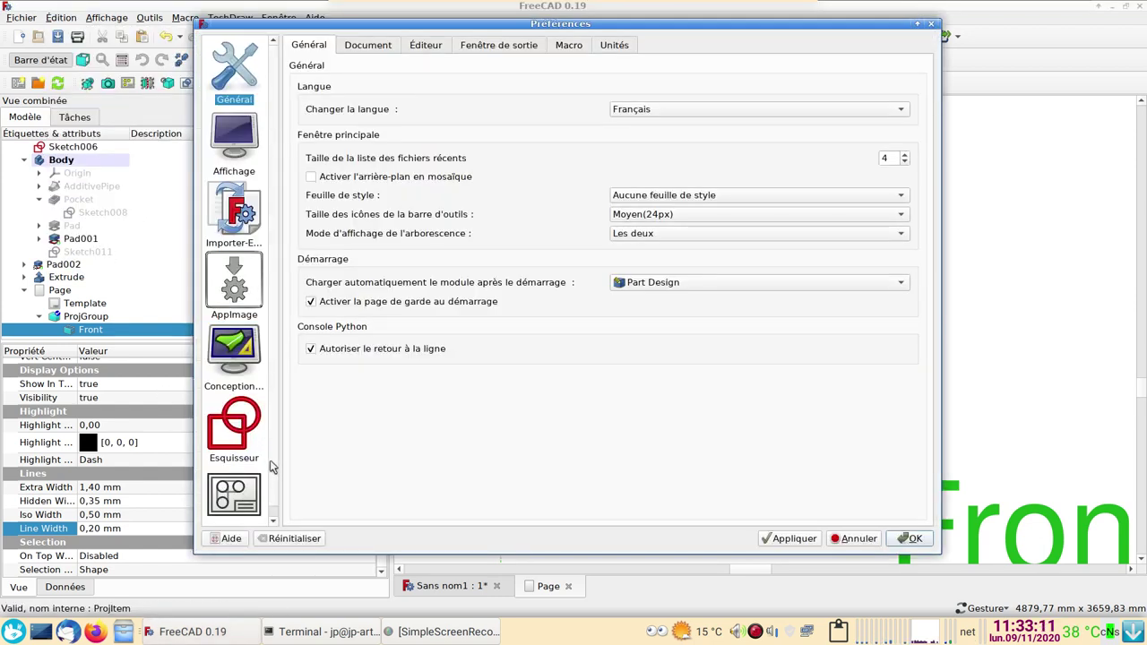
{"action": "scroll", "coordinate": [270, 459], "scroll_direction": "down", "scroll_amount": 1}
{"action": "left_click", "coordinate": [249, 500]}
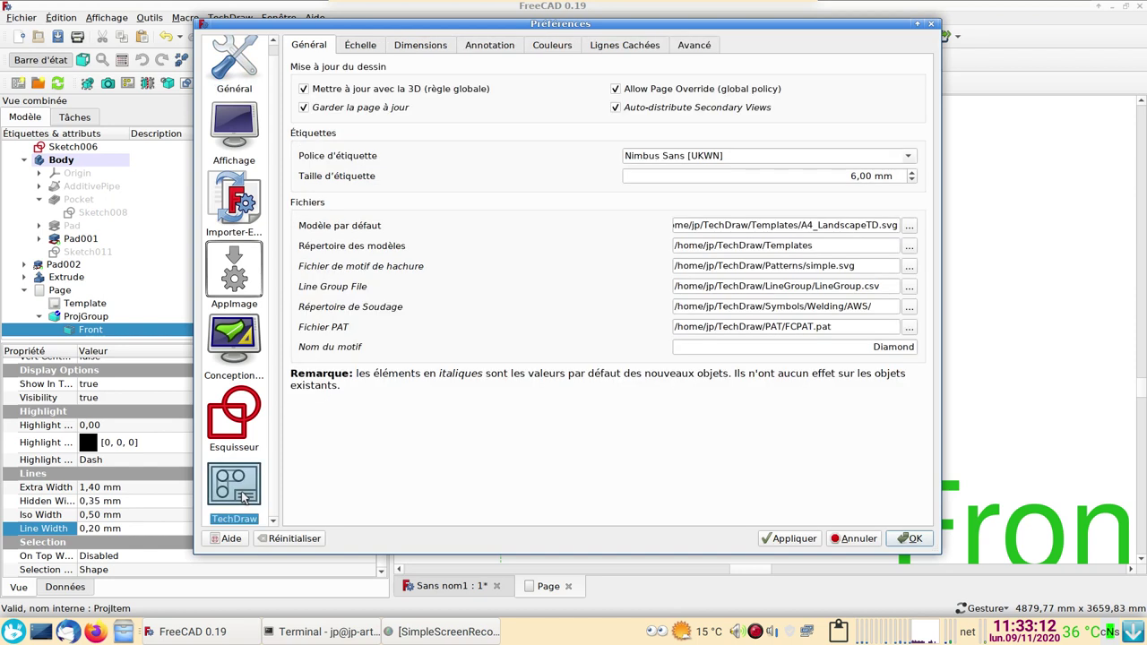
{"action": "left_click", "coordinate": [360, 55]}
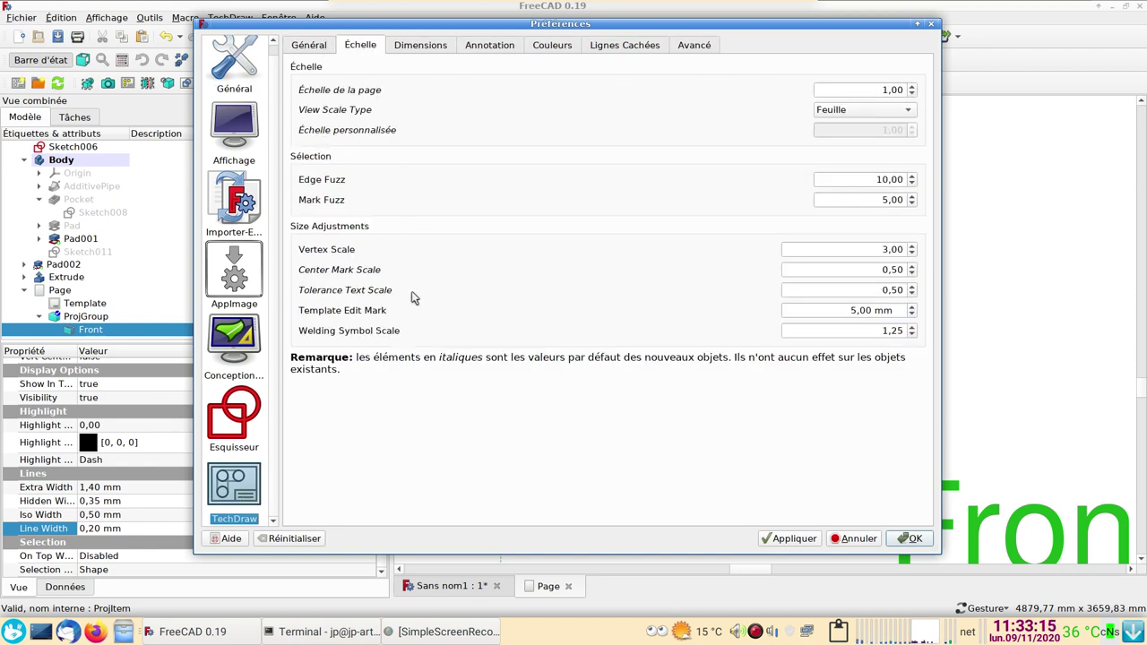
{"action": "left_click_drag", "start_coordinate": [870, 250], "coordinate": [903, 251]}
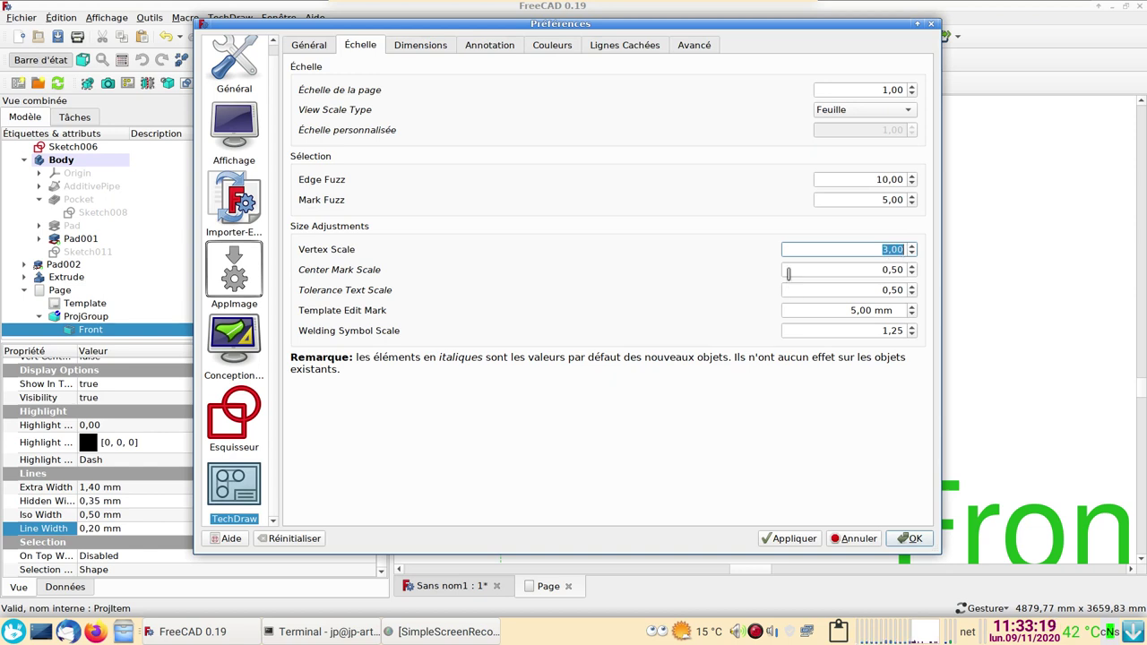
{"action": "mouse_move", "coordinate": [791, 271]}
{"action": "type", "text": "1"}
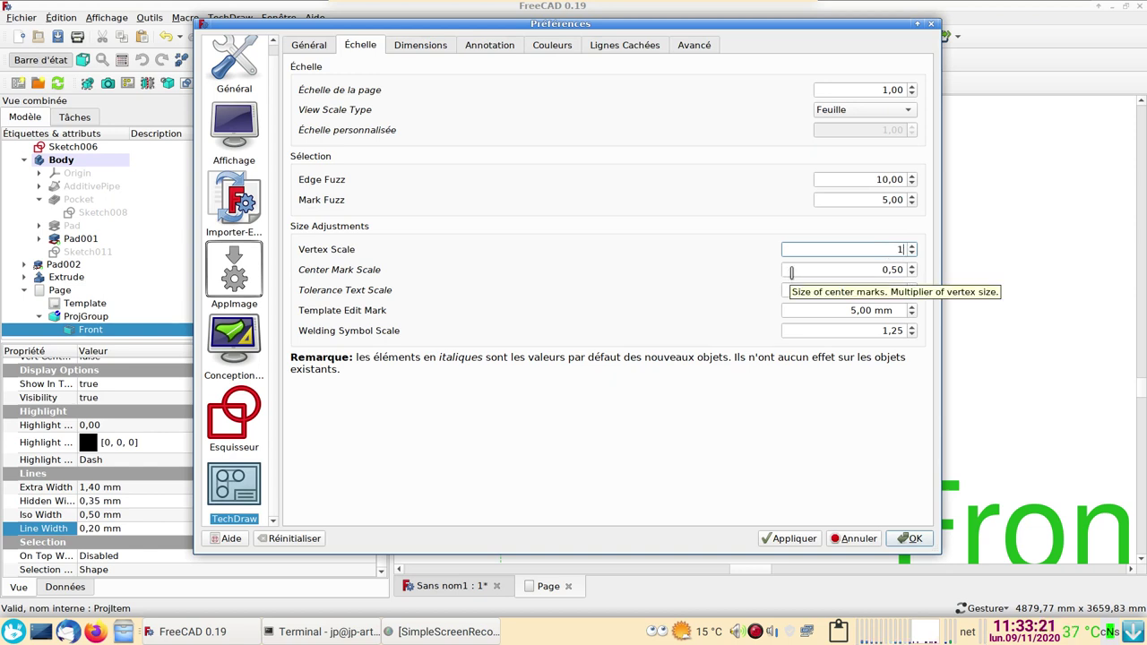
{"action": "left_click", "coordinate": [792, 540]}
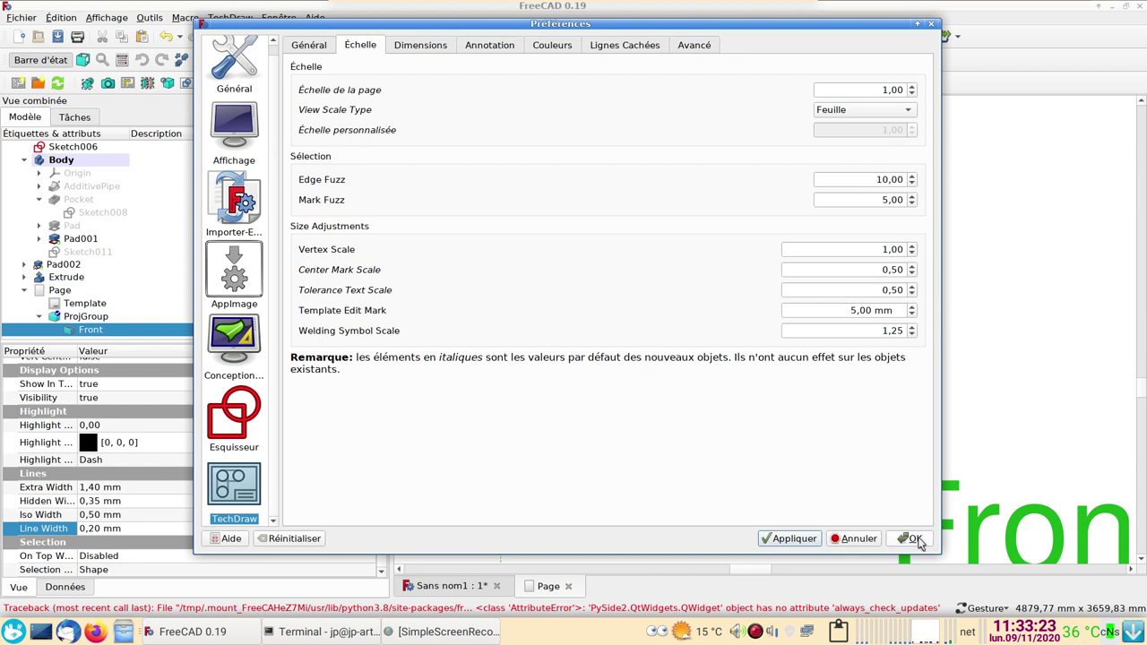
{"action": "left_click", "coordinate": [914, 538]}
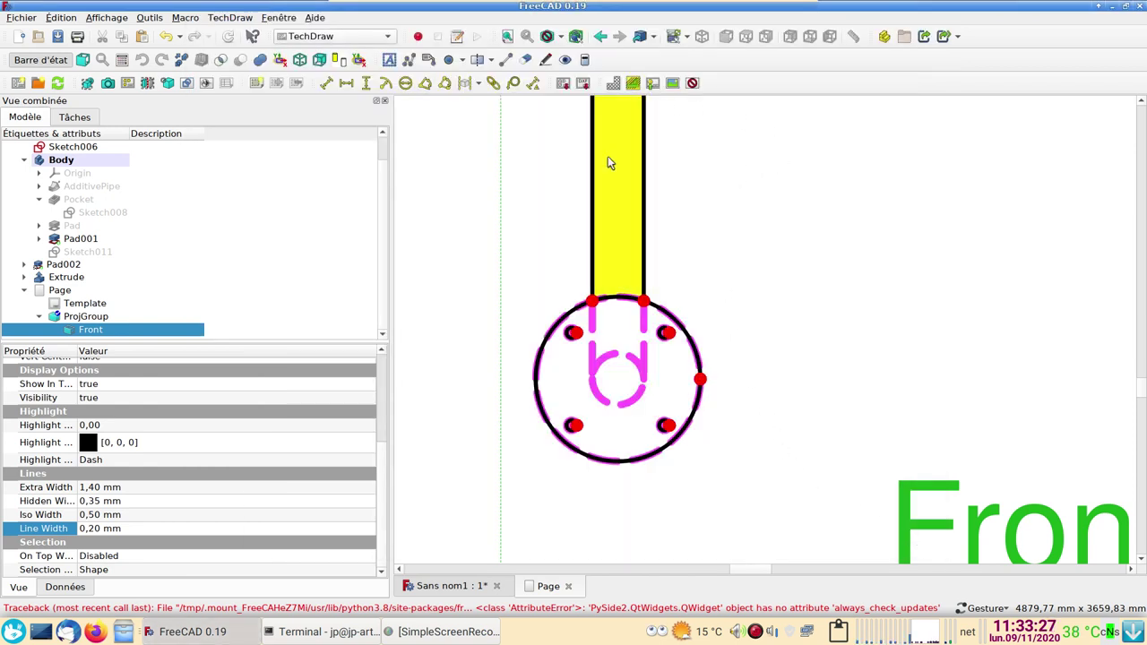
Toggle the view frames and vertex markers off, then back on
{"action": "left_click", "coordinate": [692, 83]}
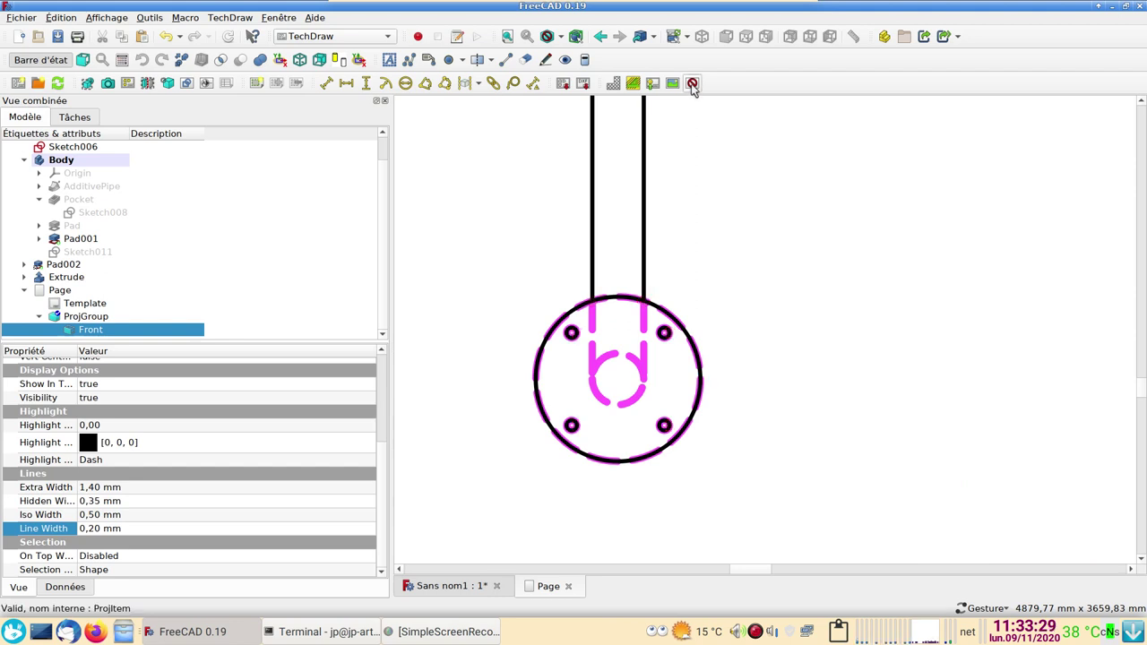
{"action": "left_click", "coordinate": [692, 83]}
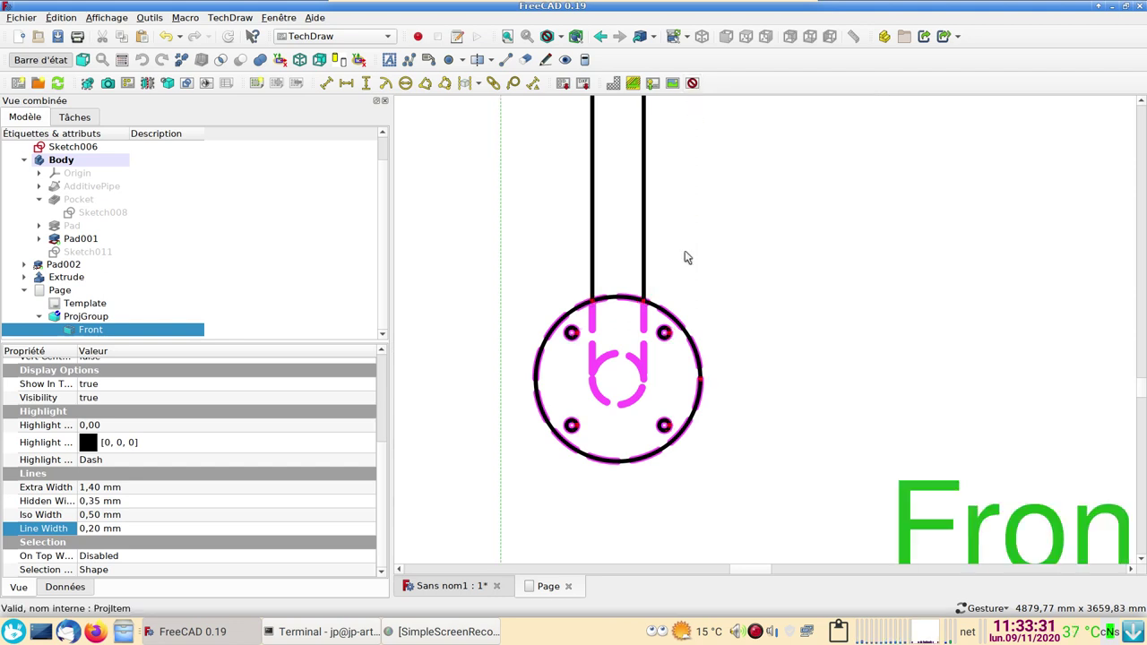
{"action": "scroll", "coordinate": [541, 373], "scroll_direction": "up", "scroll_amount": 1}
{"action": "scroll", "coordinate": [533, 372], "scroll_direction": "up", "scroll_amount": 1}
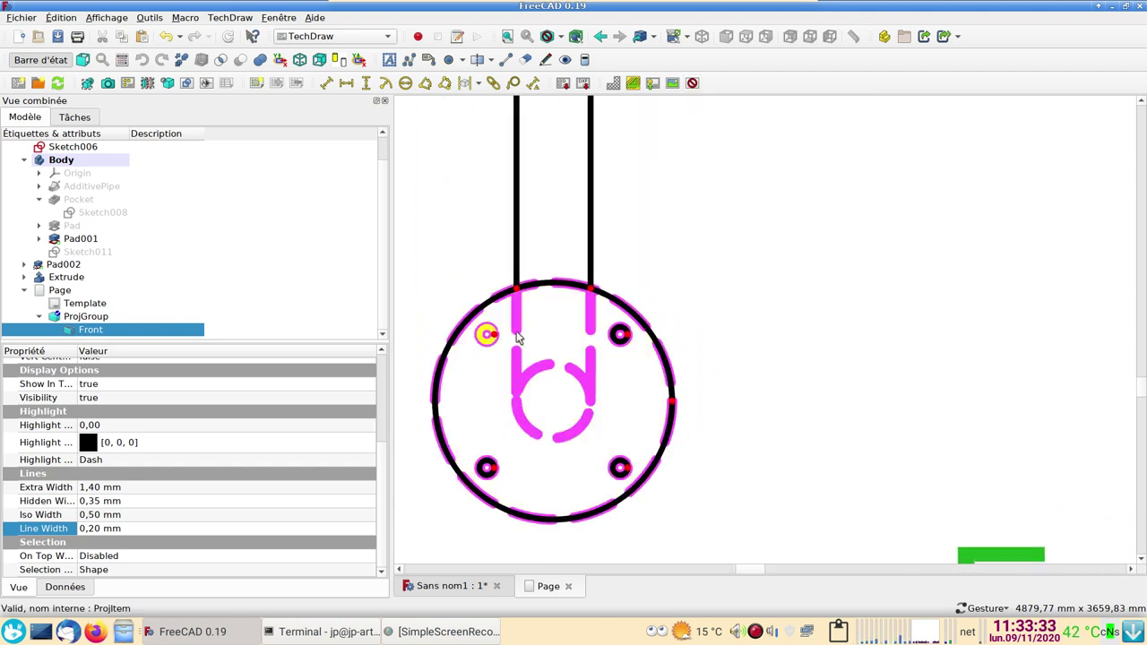
{"action": "scroll", "coordinate": [778, 339], "scroll_direction": "down", "scroll_amount": 1}
{"action": "scroll", "coordinate": [768, 347], "scroll_direction": "down", "scroll_amount": 1}
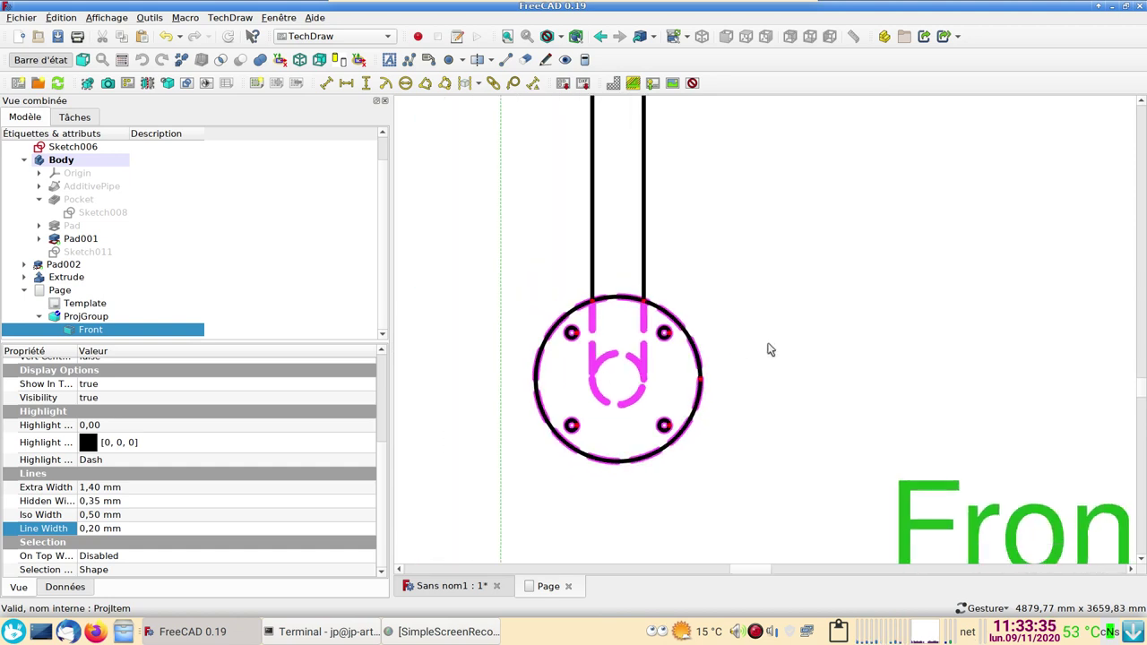
{"action": "scroll", "coordinate": [768, 347], "scroll_direction": "down", "scroll_amount": 1}
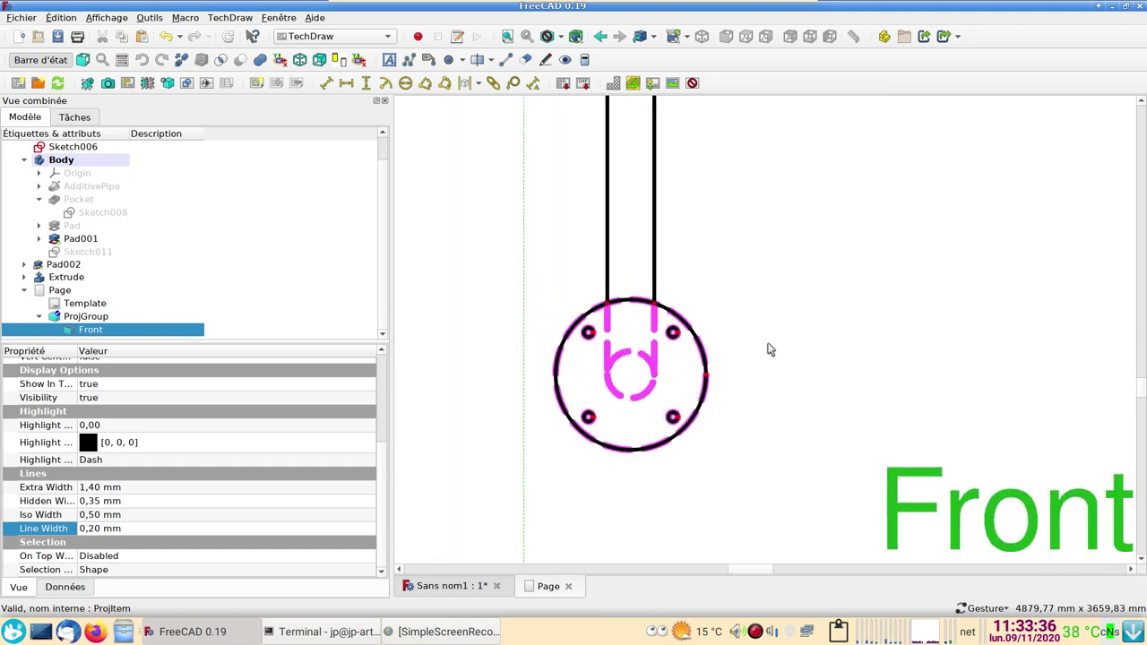
Add a horizontal 45,00 dimension between the circle's two lower points and place it below
{"action": "left_click", "coordinate": [346, 83]}
{"action": "left_click", "coordinate": [687, 310]}
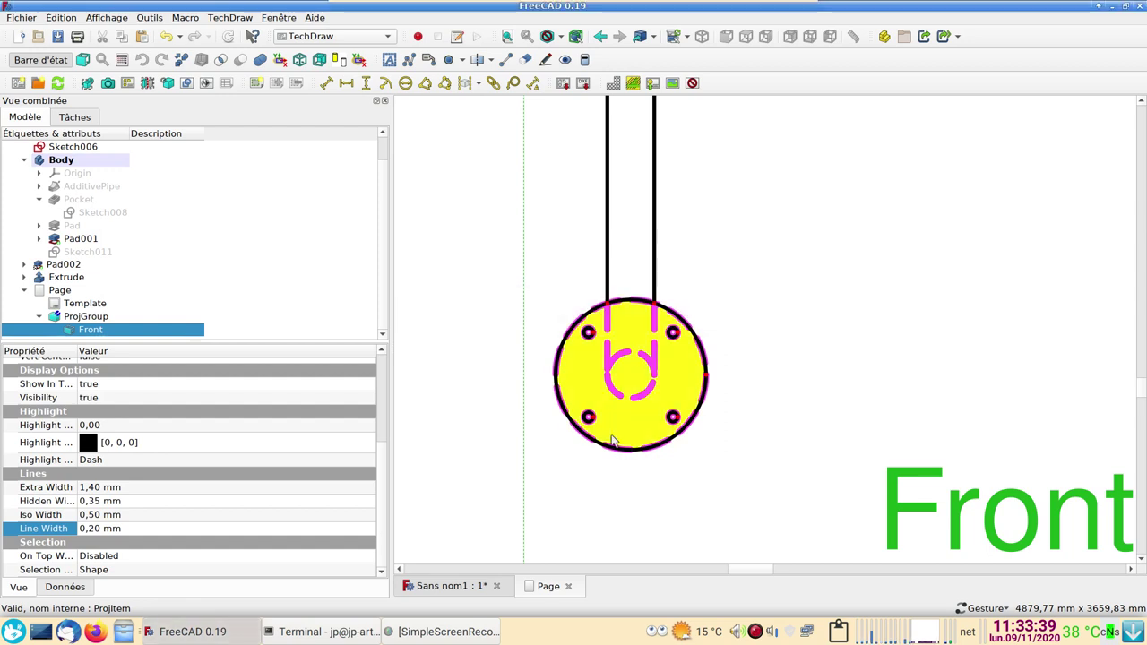
{"action": "left_click", "coordinate": [589, 417]}
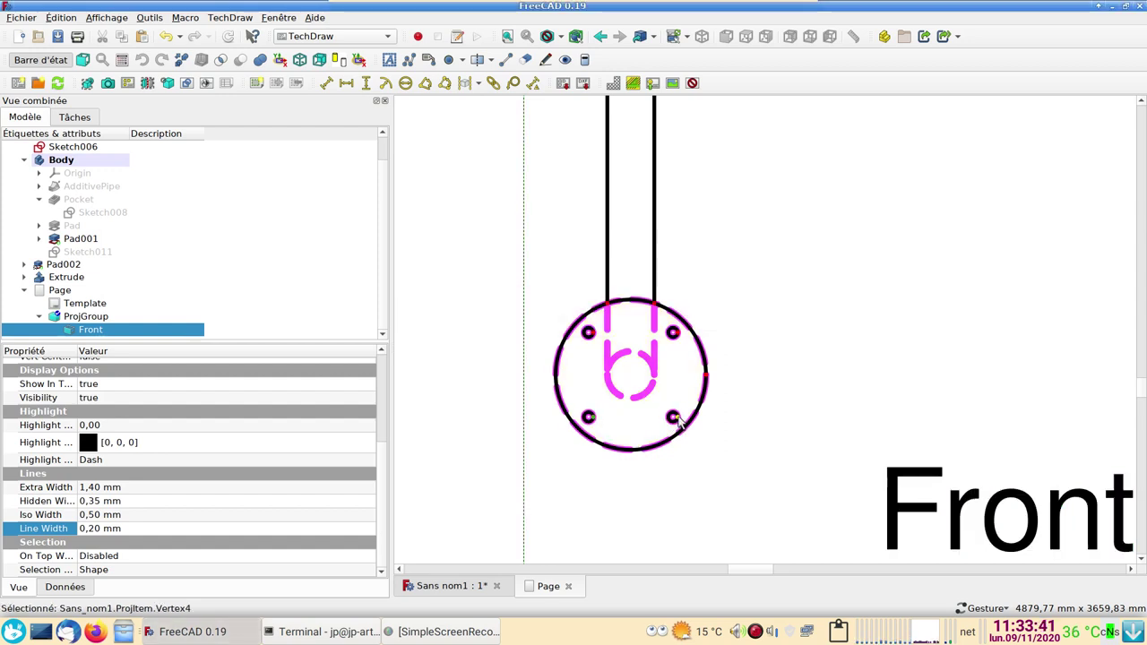
{"action": "left_click", "coordinate": [674, 419], "text": "ctrl"}
{"action": "left_click", "coordinate": [346, 82]}
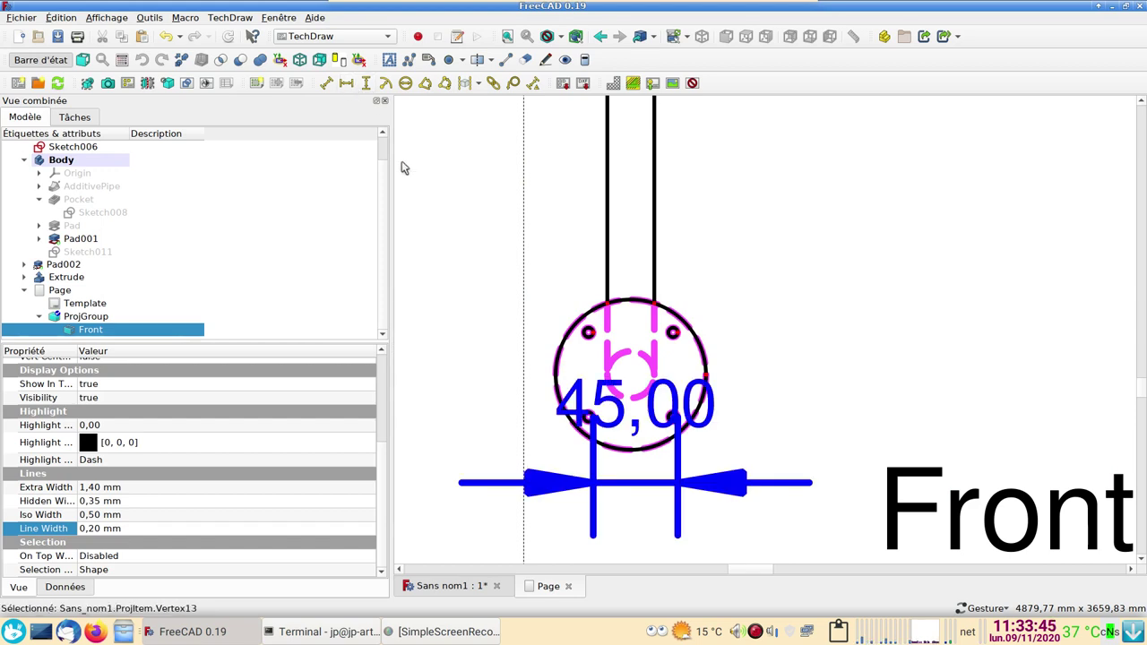
{"action": "scroll", "coordinate": [697, 367], "scroll_direction": "down", "scroll_amount": 2}
{"action": "scroll", "coordinate": [704, 357], "scroll_direction": "down", "scroll_amount": 2}
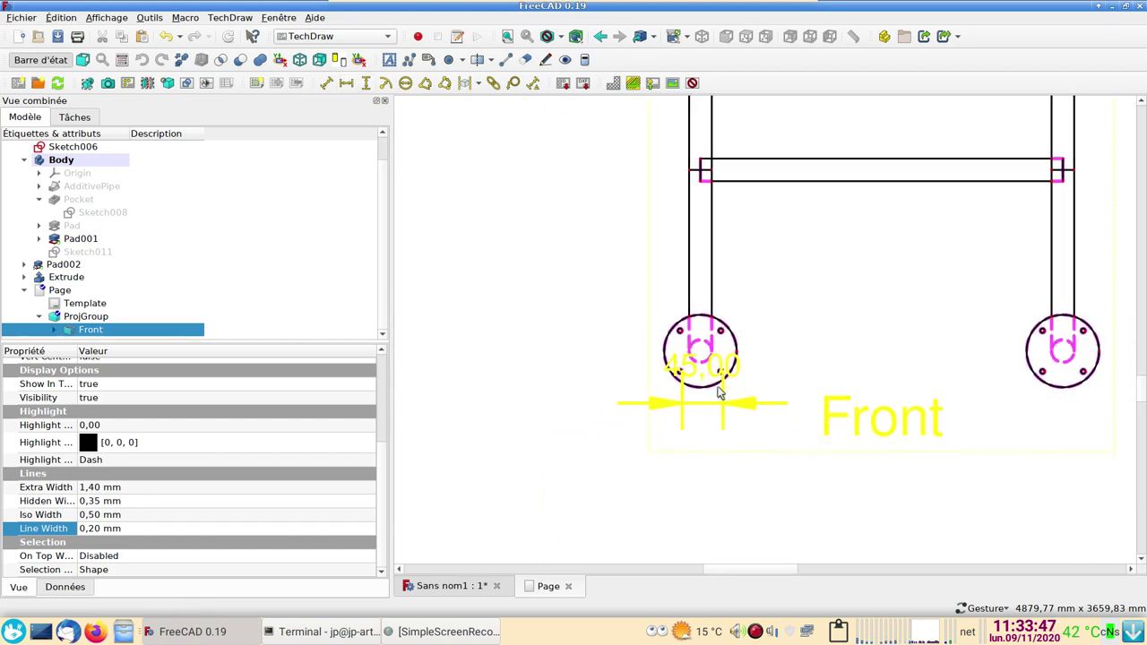
{"action": "left_click", "coordinate": [717, 363]}
{"action": "left_click_drag", "start_coordinate": [717, 363], "coordinate": [630, 429]}
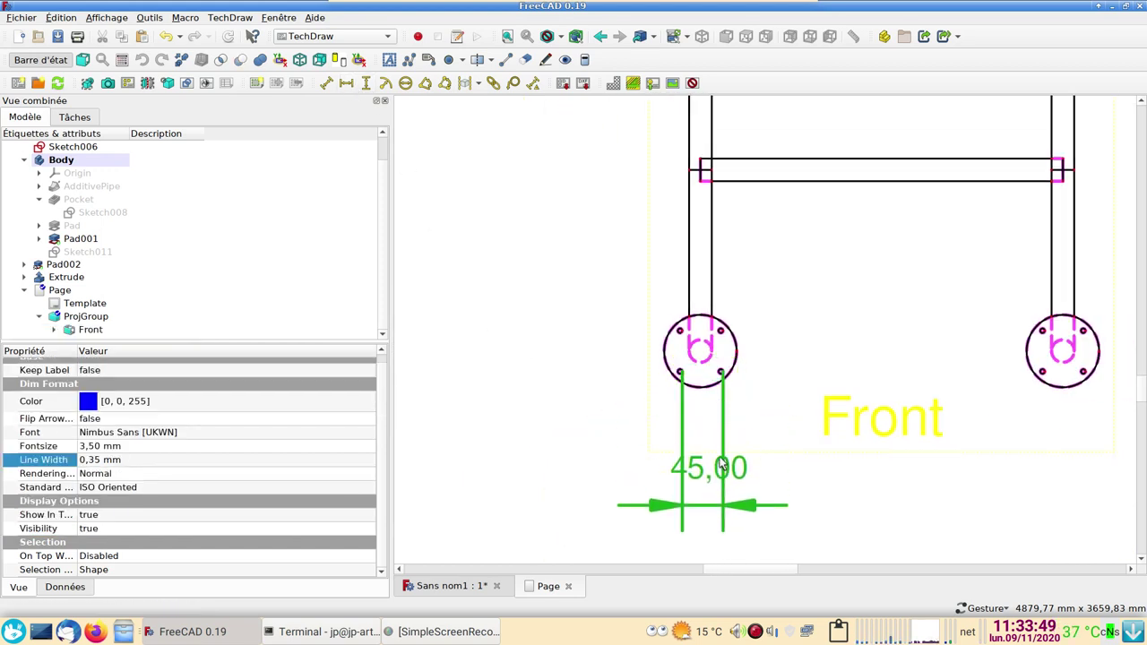
{"action": "scroll", "coordinate": [766, 322], "scroll_direction": "down", "scroll_amount": 2}
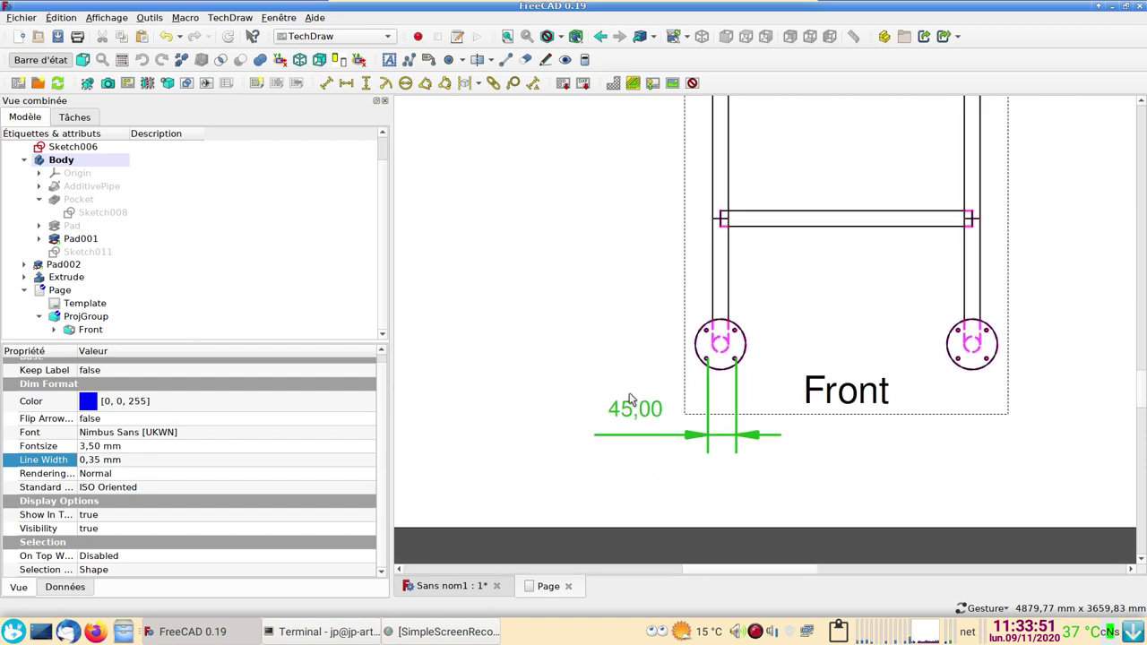
{"action": "left_click", "coordinate": [746, 349]}
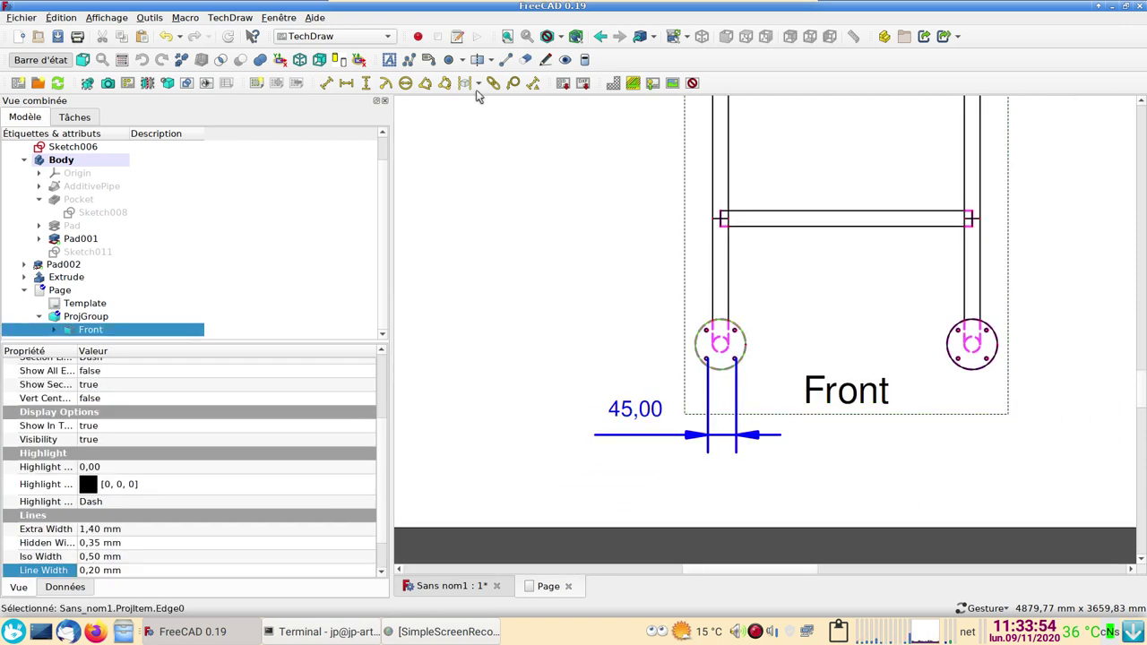
Dimension the selected circle's diameter, positioning the label toward its upper left
{"action": "left_click", "coordinate": [405, 83]}
{"action": "scroll", "coordinate": [774, 278], "scroll_direction": "down", "scroll_amount": 2}
{"action": "scroll", "coordinate": [774, 279], "scroll_direction": "down", "scroll_amount": 2}
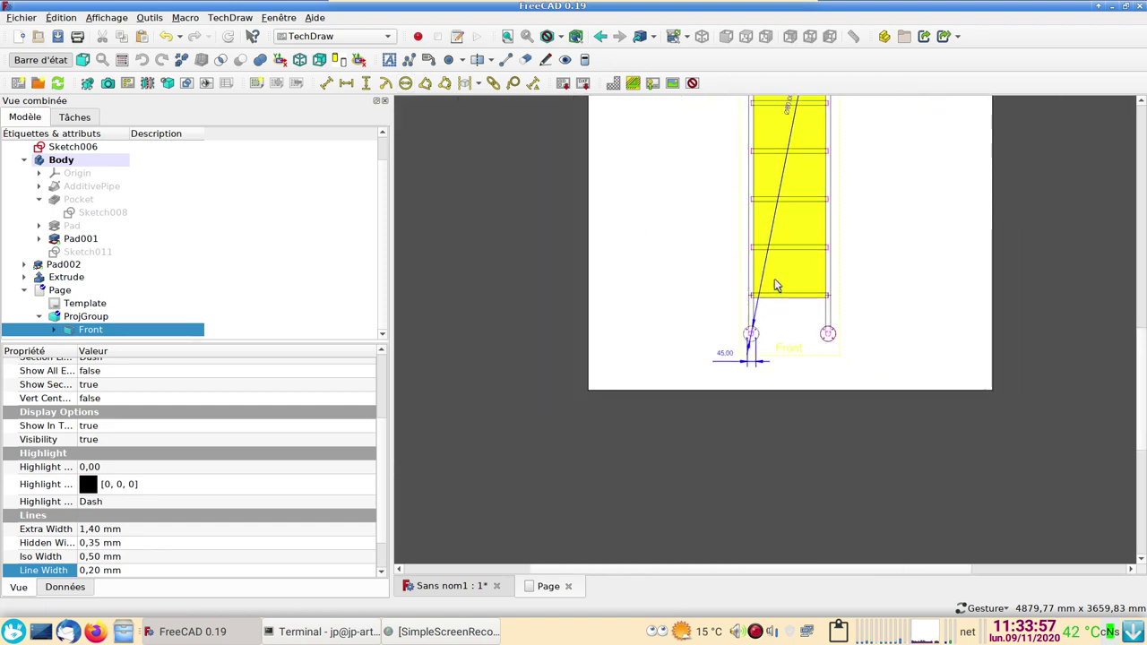
{"action": "scroll", "coordinate": [774, 279], "scroll_direction": "down", "scroll_amount": 2}
{"action": "left_click_drag", "start_coordinate": [786, 162], "coordinate": [707, 295]}
Pan and zoom the page to recentre the dimensioned drawing
{"action": "scroll", "coordinate": [817, 307], "scroll_direction": "up", "scroll_amount": 2}
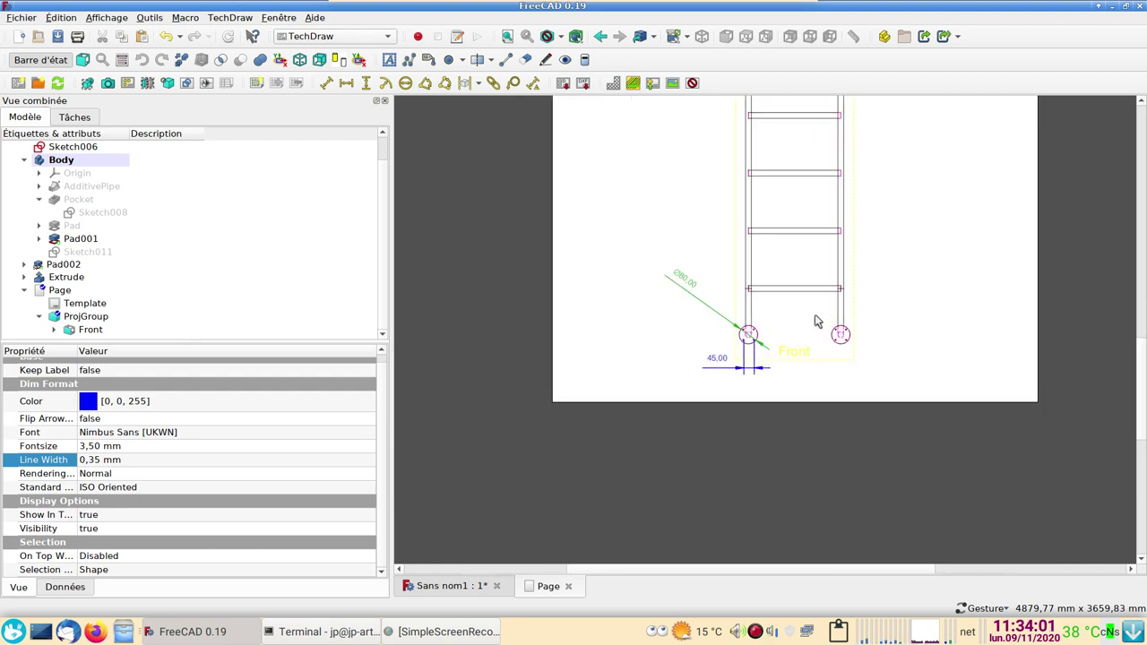
{"action": "scroll", "coordinate": [829, 296], "scroll_direction": "up", "scroll_amount": 1}
{"action": "scroll", "coordinate": [840, 279], "scroll_direction": "down", "scroll_amount": 1}
{"action": "scroll", "coordinate": [887, 222], "scroll_direction": "down", "scroll_amount": 1}
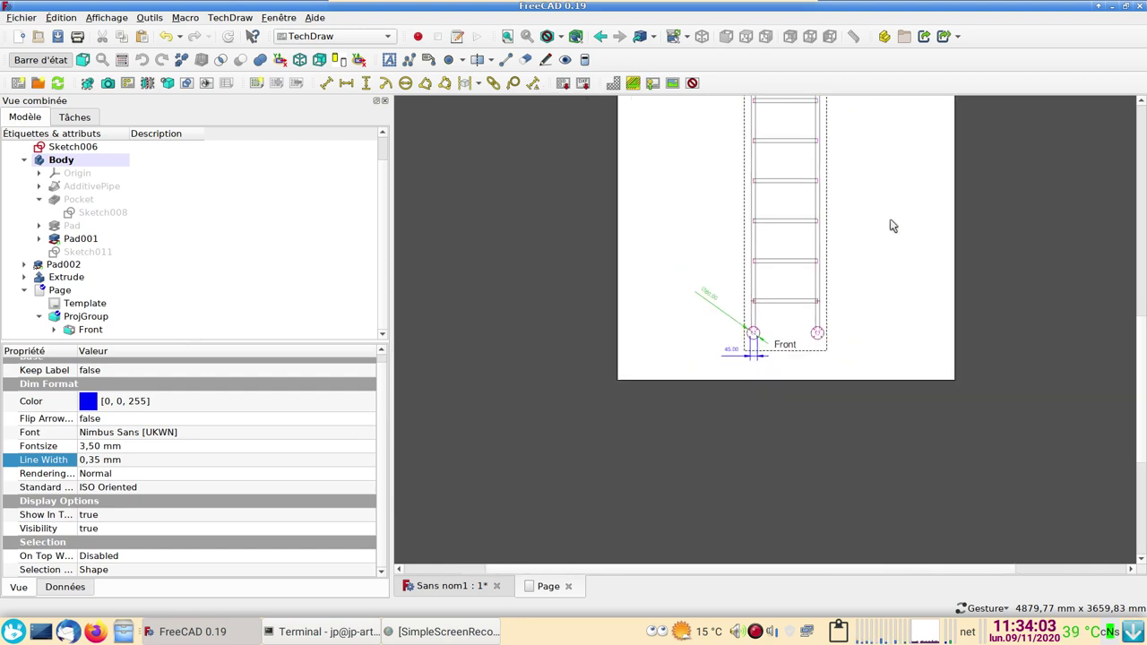
{"action": "right_click", "coordinate": [888, 216]}
{"action": "left_click", "coordinate": [914, 418]}
{"action": "middle_click_drag", "start_coordinate": [874, 283], "coordinate": [831, 389]}
{"action": "scroll", "coordinate": [811, 341], "scroll_direction": "up", "scroll_amount": 2}
{"action": "scroll", "coordinate": [811, 341], "scroll_direction": "down", "scroll_amount": 2}
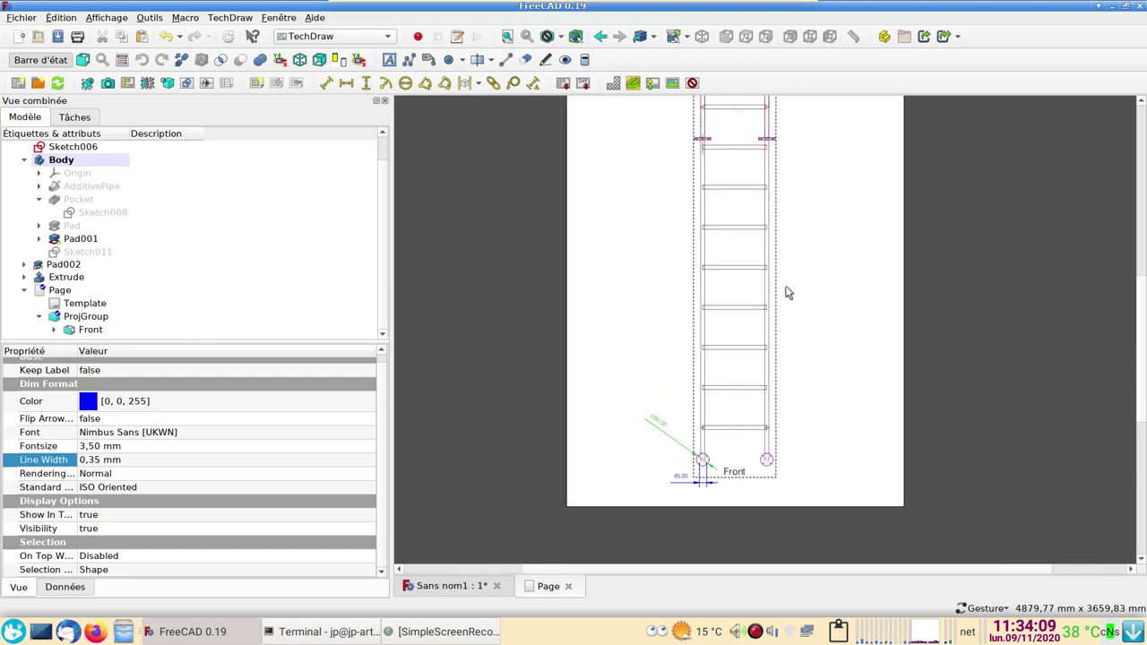
{"action": "scroll", "coordinate": [779, 314], "scroll_direction": "up", "scroll_amount": 1}
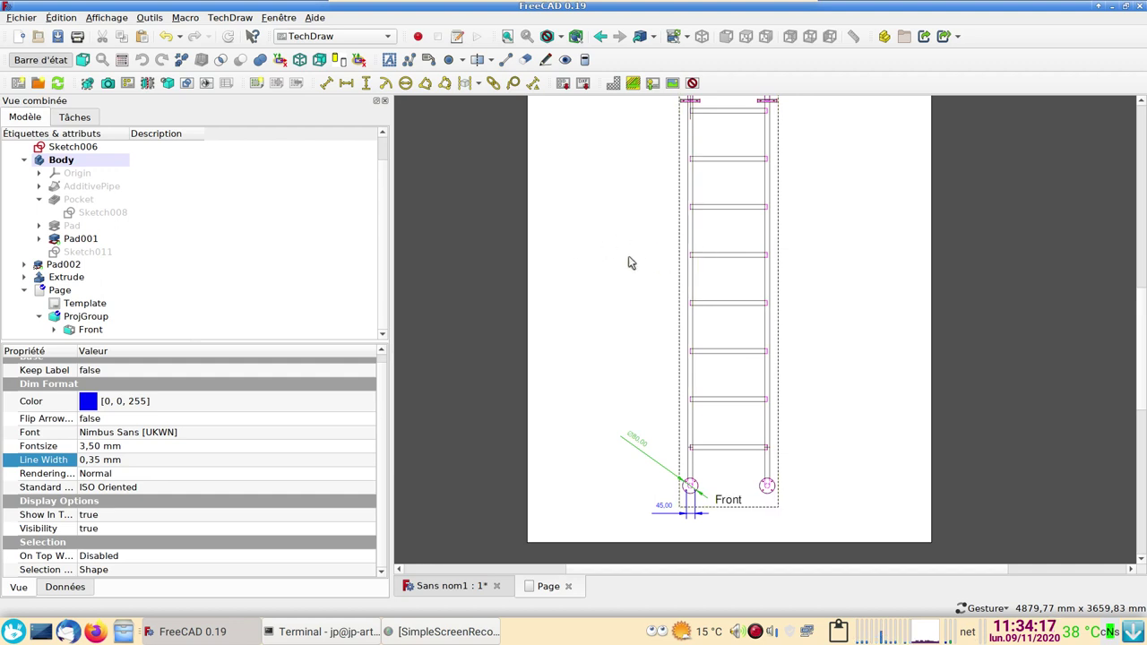
Check the TechDraw page's context menu, close it, and zoom around the dimensioned drawing
{"action": "right_click", "coordinate": [588, 223]}
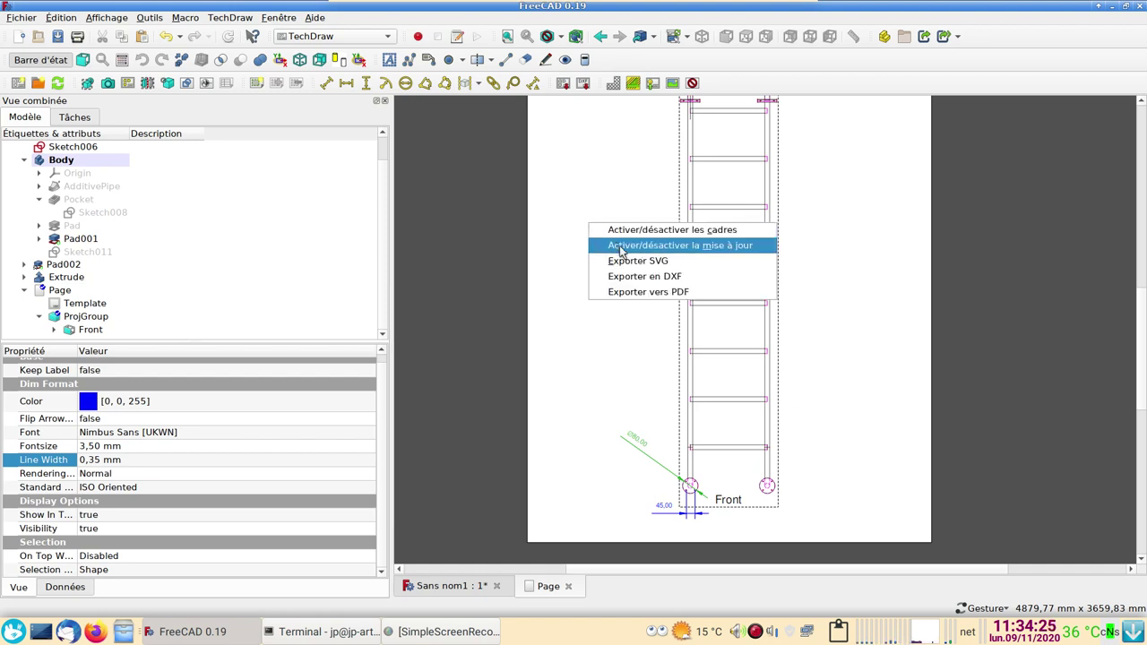
{"action": "left_click", "coordinate": [599, 211]}
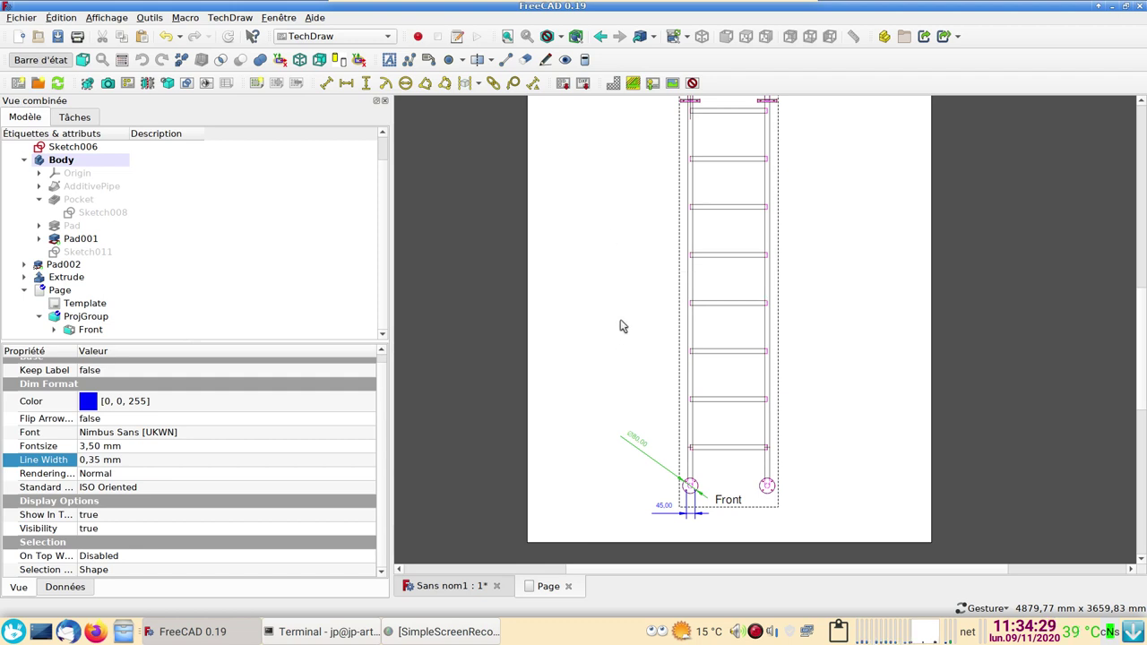
{"action": "scroll", "coordinate": [616, 324], "scroll_direction": "down", "scroll_amount": 2}
{"action": "scroll", "coordinate": [619, 323], "scroll_direction": "up", "scroll_amount": 1}
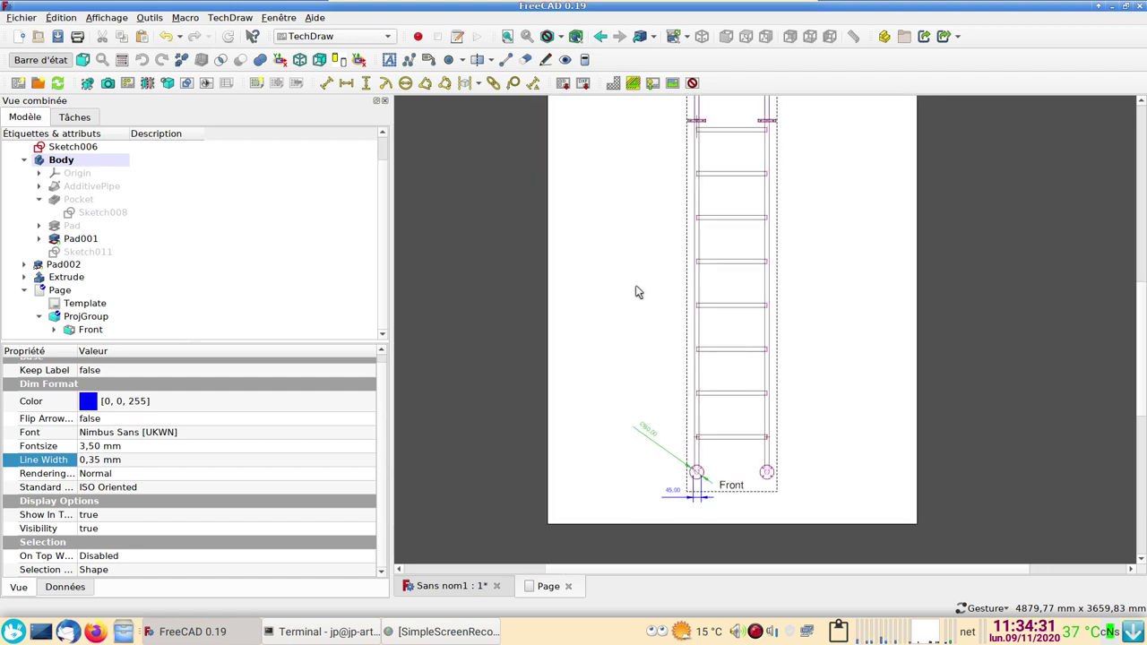
{"action": "scroll", "coordinate": [635, 293], "scroll_direction": "down", "scroll_amount": 1}
{"action": "scroll", "coordinate": [634, 269], "scroll_direction": "down", "scroll_amount": 1}
Check the page menu again, then deselect the dimension and rezoom the page
{"action": "right_click", "coordinate": [635, 248]}
{"action": "left_click", "coordinate": [606, 331]}
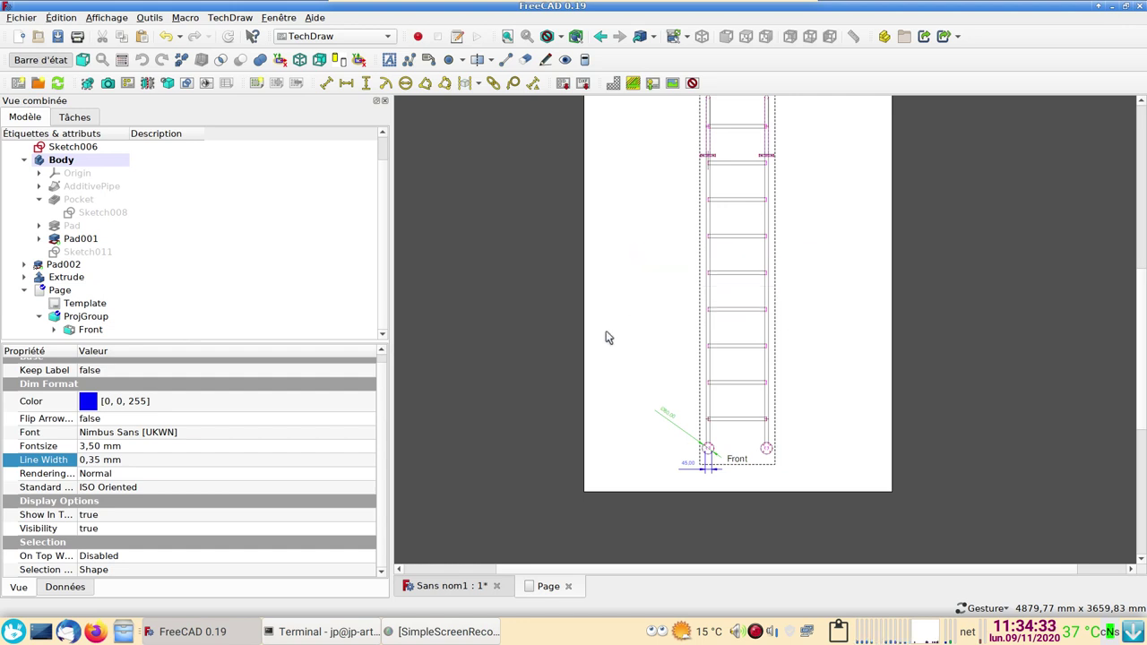
{"action": "left_click", "coordinate": [539, 311]}
{"action": "scroll", "coordinate": [583, 318], "scroll_direction": "down", "scroll_amount": 1}
{"action": "scroll", "coordinate": [627, 304], "scroll_direction": "down", "scroll_amount": 1}
{"action": "scroll", "coordinate": [650, 318], "scroll_direction": "down", "scroll_amount": 1}
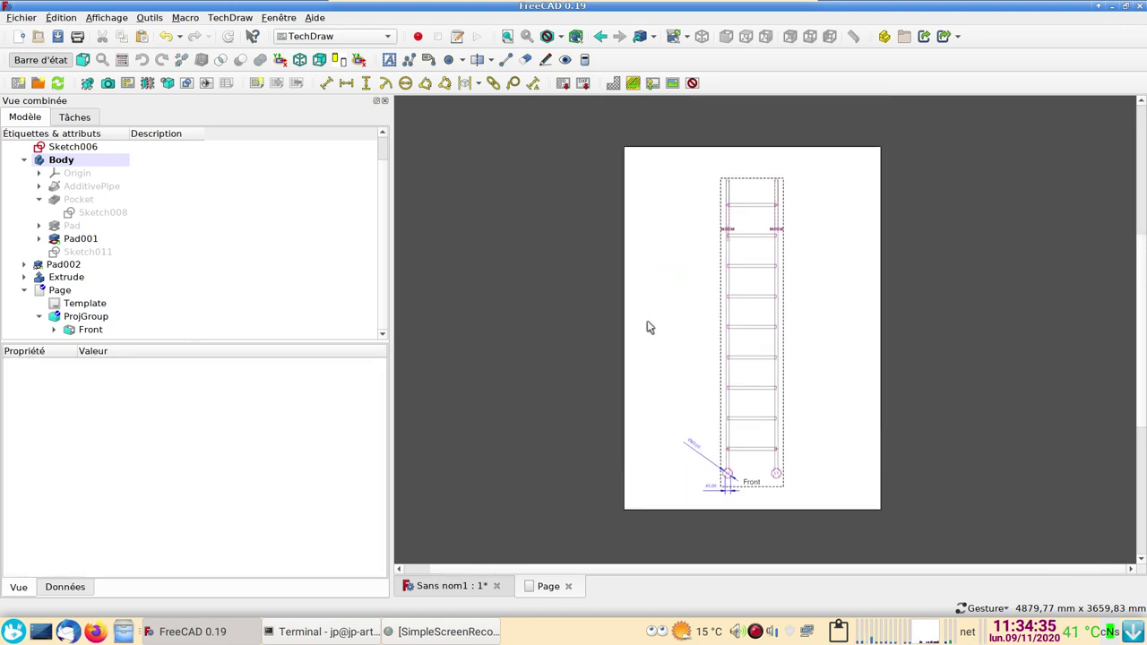
{"action": "scroll", "coordinate": [757, 332], "scroll_direction": "up", "scroll_amount": 1}
Switch to the 'Sans nom1' 3D tab and orbit, zoom and pan the ladder to an oblique angle
{"action": "left_click", "coordinate": [453, 587]}
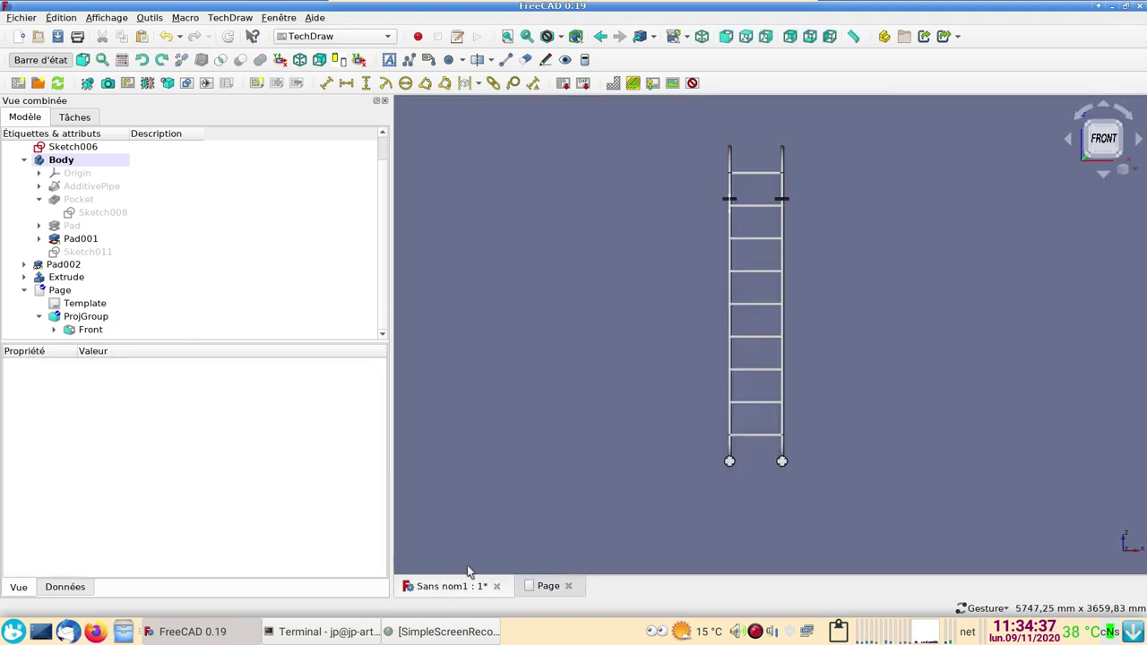
{"action": "left_click_drag", "start_coordinate": [909, 328], "coordinate": [793, 359]}
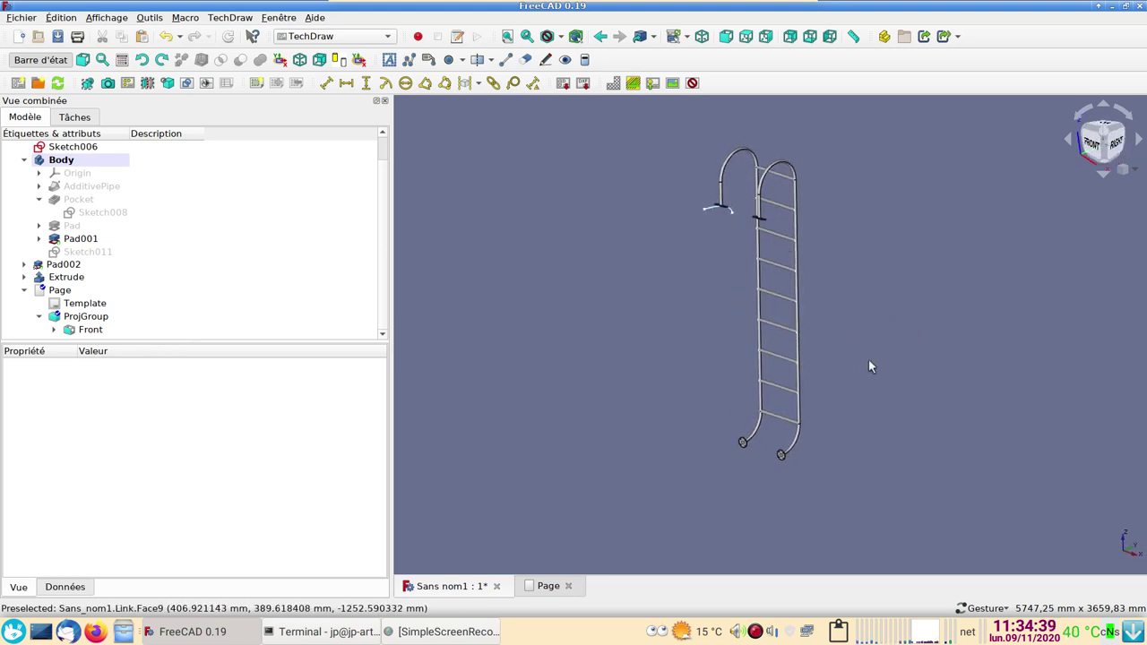
{"action": "scroll", "coordinate": [870, 355], "scroll_direction": "up", "scroll_amount": 2}
{"action": "right_click_drag", "start_coordinate": [893, 328], "coordinate": [929, 348]}
{"action": "mouse_move", "coordinate": [929, 349]}
{"action": "left_mouse_down"}
{"action": "mouse_move", "coordinate": [957, 362]}
{"action": "mouse_move", "coordinate": [929, 356]}
{"action": "mouse_move", "coordinate": [953, 338]}
{"action": "mouse_move", "coordinate": [977, 359]}
{"action": "mouse_move", "coordinate": [940, 401]}
{"action": "left_mouse_up"}
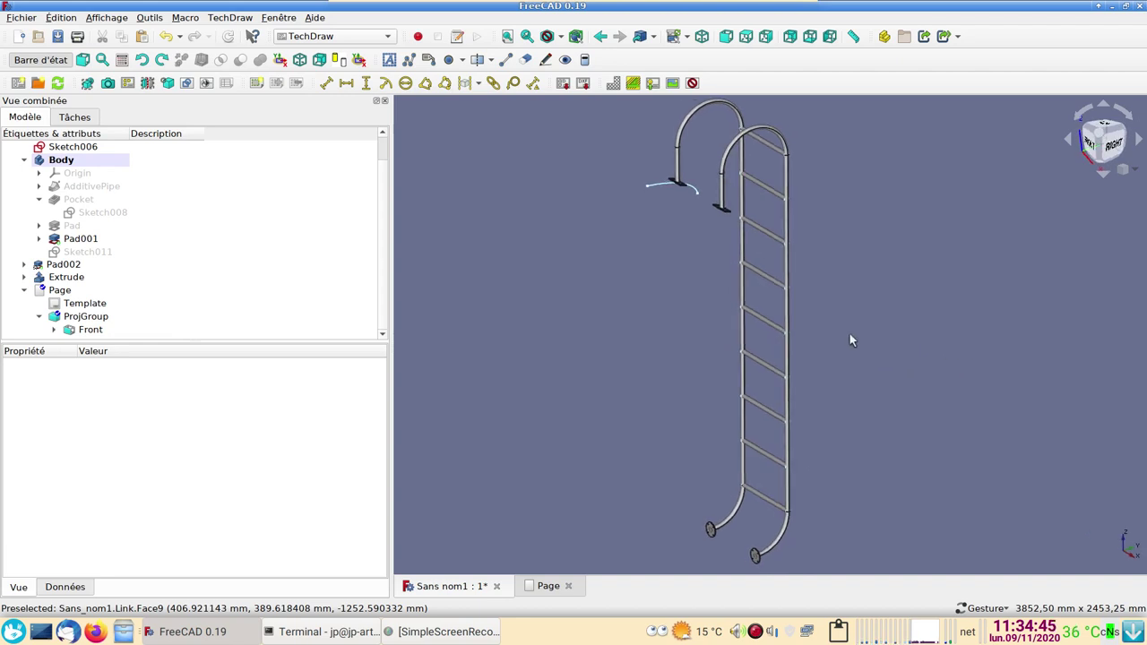